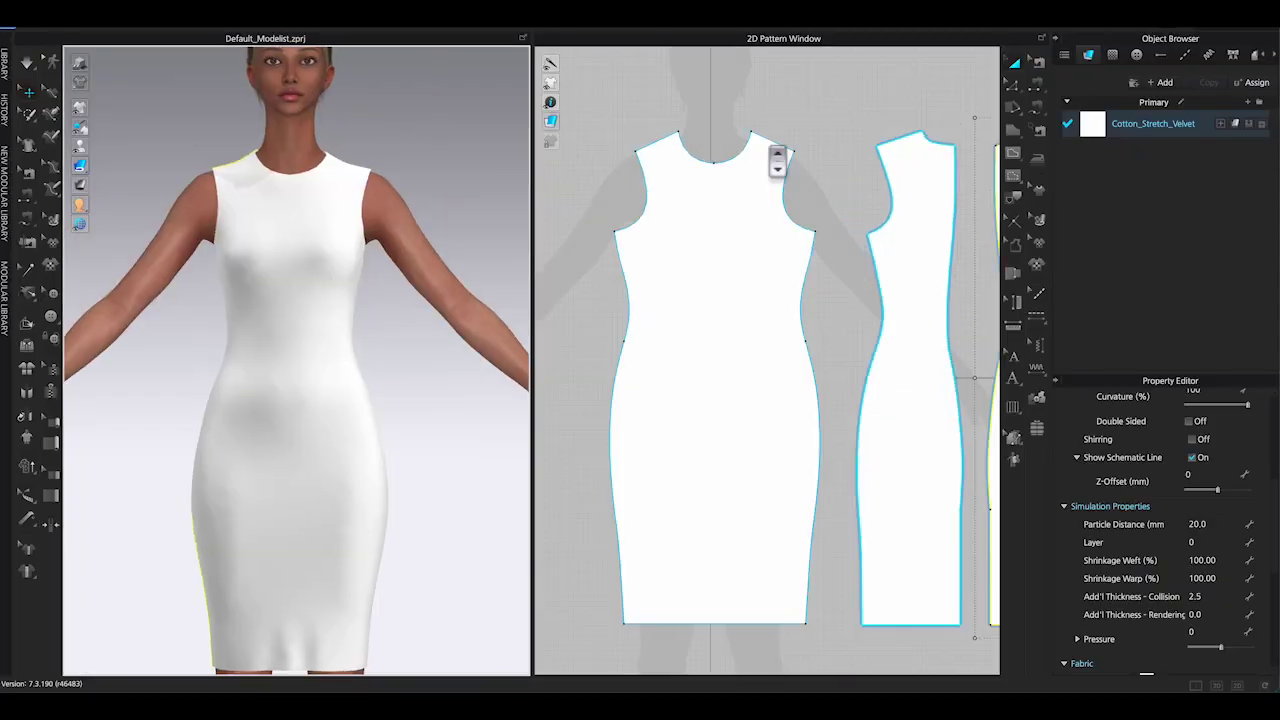
# - Draw a curved internal line on the front pattern from the shoulder tip down to the hem
pyautogui.scroll(3, 777, 158)
pyautogui.click(1013, 132)
pyautogui.click(1024, 155)
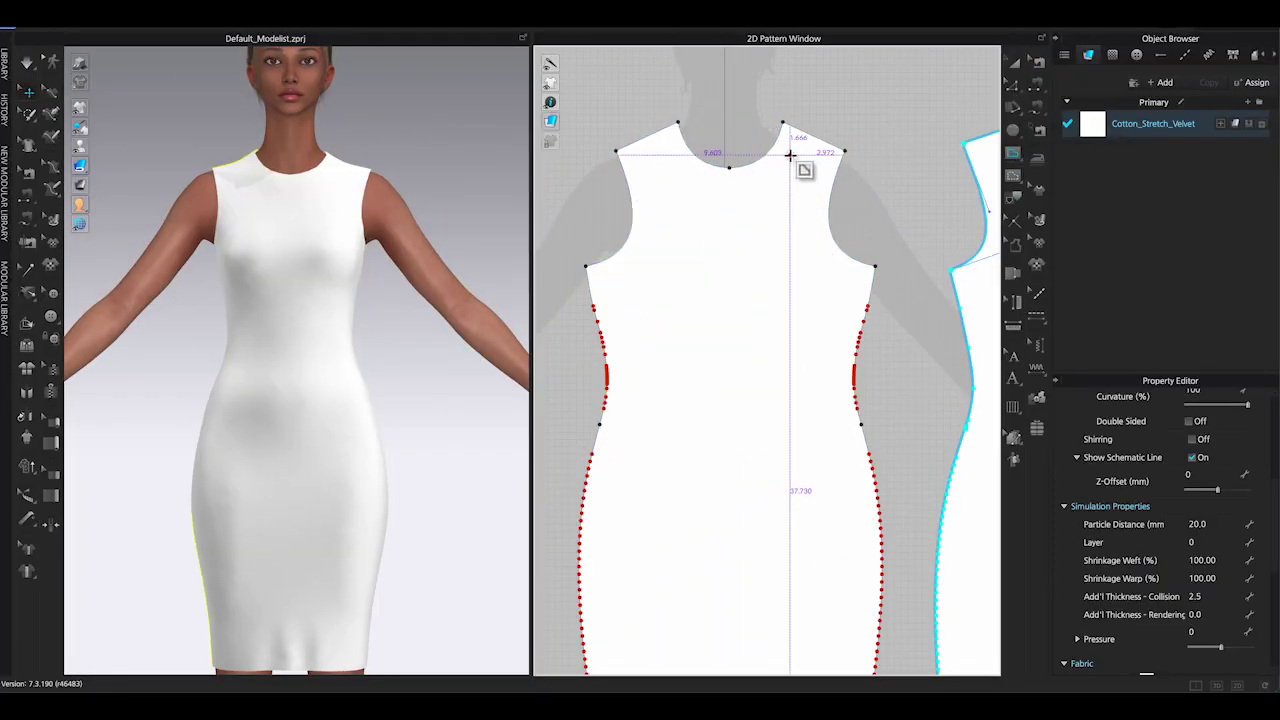
pyautogui.scroll(-4, 750, 130)
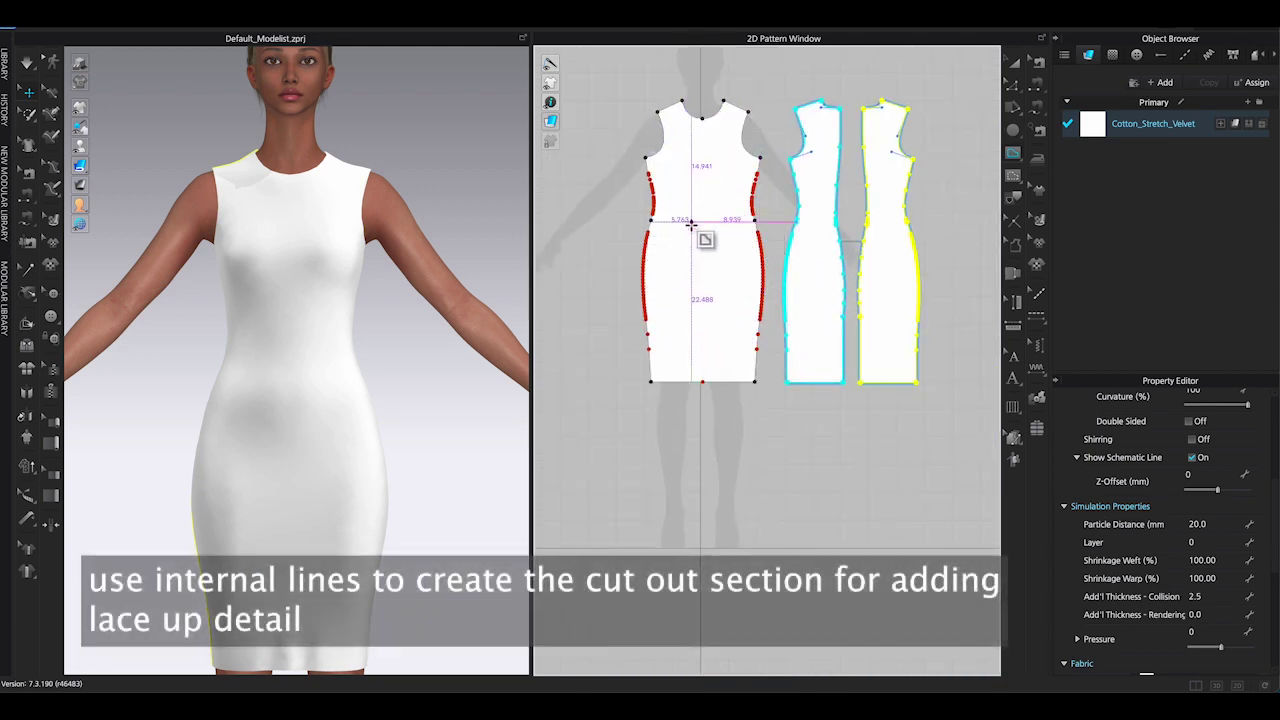
pyautogui.scroll(2, 746, 296)
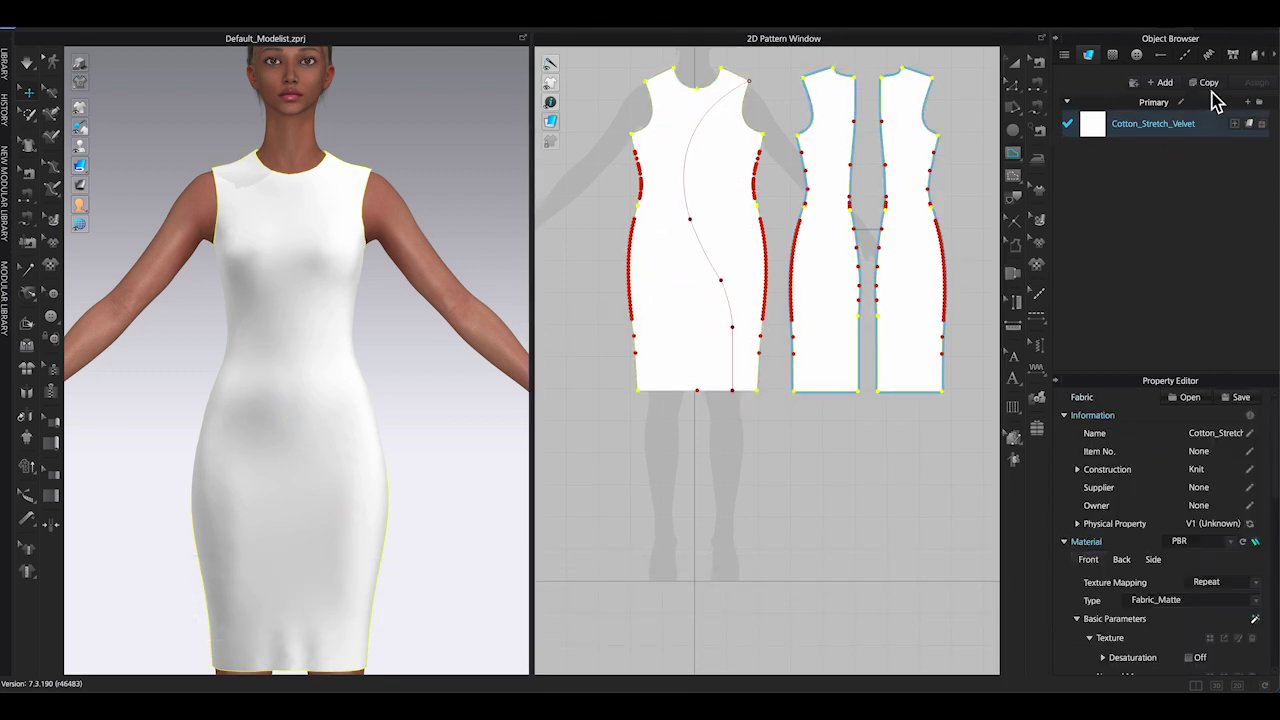
# - Copy the Cotton_Stretch_Velvet fabric and name the copy sheer
pyautogui.click(1208, 82)
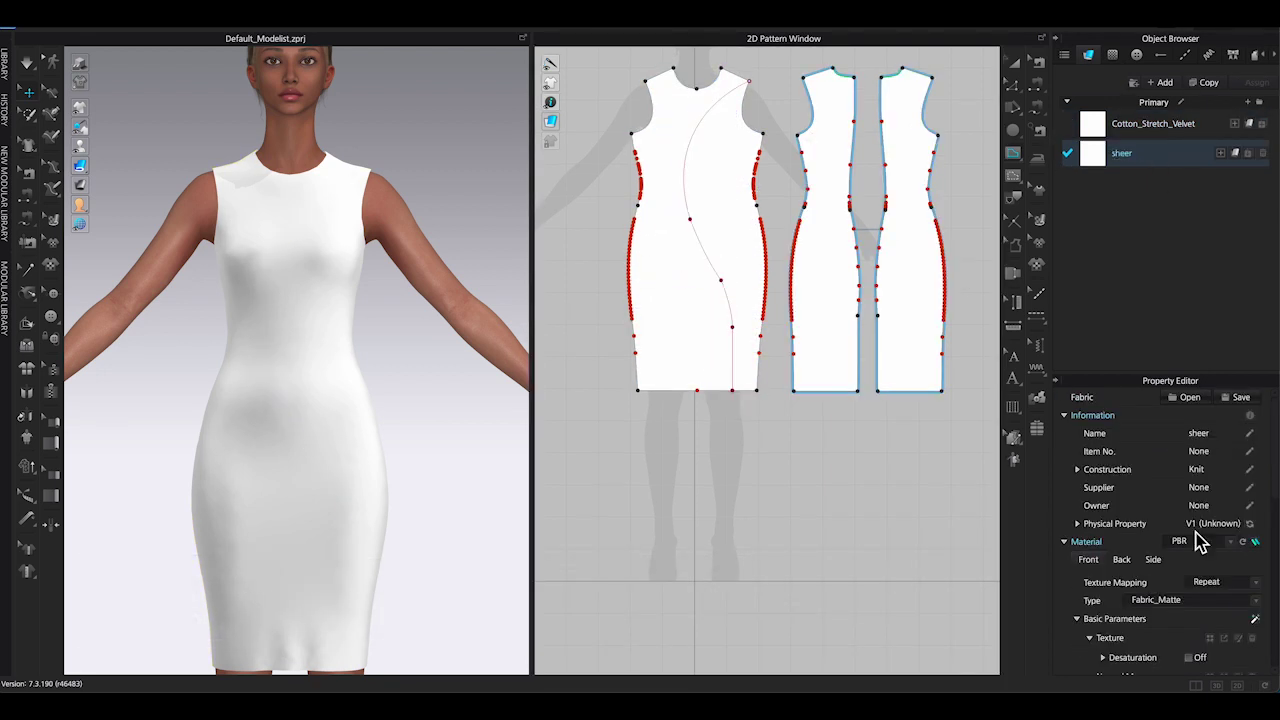
pyautogui.click(753, 172)
pyautogui.press('Return')
# - Draw a second S-shaped internal line beside the first, from the upper armhole straight down to the hem
pyautogui.scroll(3, 770, 89)
pyautogui.click(732, 89)
pyautogui.moveTo(661, 291)
pyautogui.mouseDown()
pyautogui.moveTo(720, 417)
pyautogui.moveTo(710, 429)
pyautogui.mouseUp()
pyautogui.hotkey('ctrl', 'z')
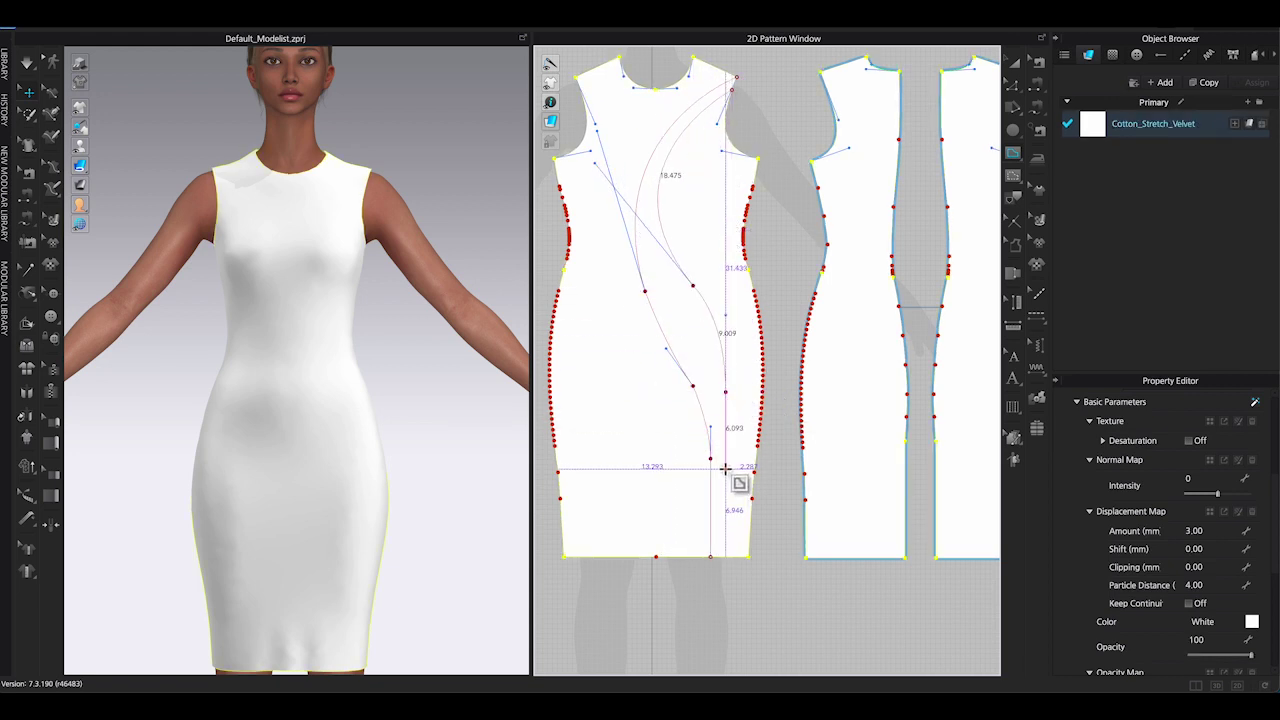
pyautogui.doubleClick(737, 560)
# - Replace the first internal line with a curve from the shoulder tip that meets the second line where its vertical section starts
pyautogui.press('Escape')
pyautogui.press('Delete')
pyautogui.click(1014, 153)
pyautogui.click(737, 77)
pyautogui.moveTo(677, 291)
pyautogui.mouseDown()
pyautogui.moveTo(791, 438)
pyautogui.moveTo(787, 427)
pyautogui.mouseUp()
pyautogui.click(725, 392)
pyautogui.press('Return')
pyautogui.click(786, 277)
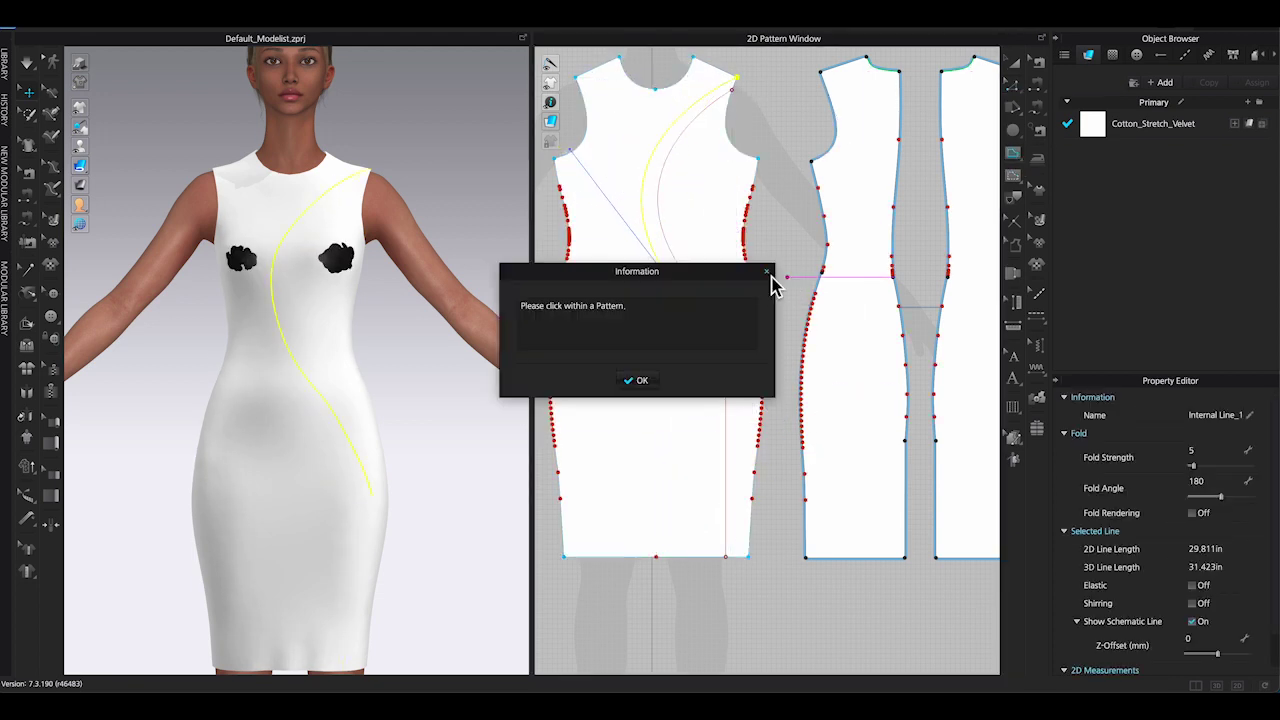
pyautogui.click(766, 273)
# - Adjust the points and curvature of the outer internal line so it flows smoothly alongside the inner curve
pyautogui.press('z')
pyautogui.scroll(2, 747, 273)
pyautogui.moveTo(668, 294); pyautogui.dragTo(666, 293)
pyautogui.scroll(-1, 666, 293)
pyautogui.moveTo(666, 293); pyautogui.dragTo(748, 316, button='middle')
pyautogui.moveTo(629, 165); pyautogui.dragTo(623, 160)
pyautogui.moveTo(761, 313); pyautogui.dragTo(761, 307)
pyautogui.press('c')
pyautogui.click(1010, 88)
pyautogui.click(761, 307)
pyautogui.press('z')
pyautogui.scroll(-3, 856, 312)
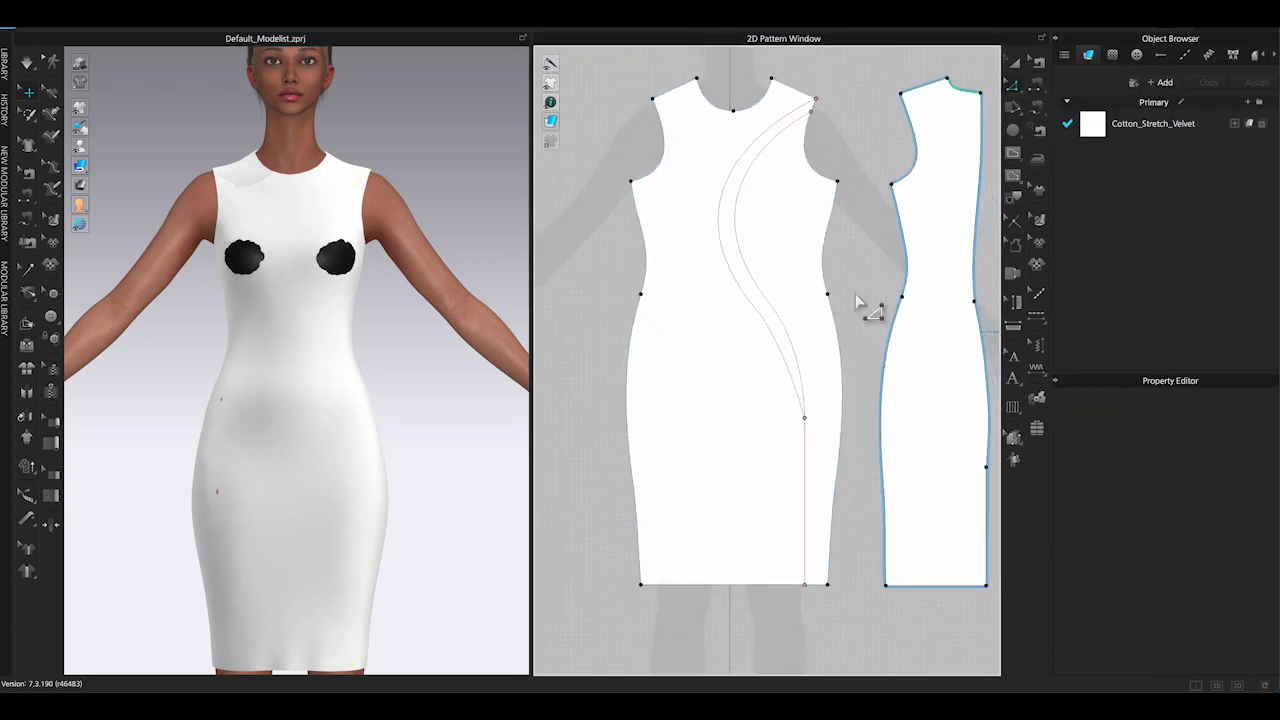
# - Simulate the dress briefly to settle it on the avatar
pyautogui.moveTo(893, 541); pyautogui.dragTo(834, 520, button='middle')
pyautogui.click(782, 503)
pyautogui.moveTo(634, 504); pyautogui.dragTo(630, 504)
pyautogui.click(820, 545)
pyautogui.scroll(-3, 820, 545)
pyautogui.press('space')
pyautogui.press('space')
pyautogui.scroll(1, 810, 306)
pyautogui.moveTo(810, 306); pyautogui.dragTo(864, 241, button='middle')
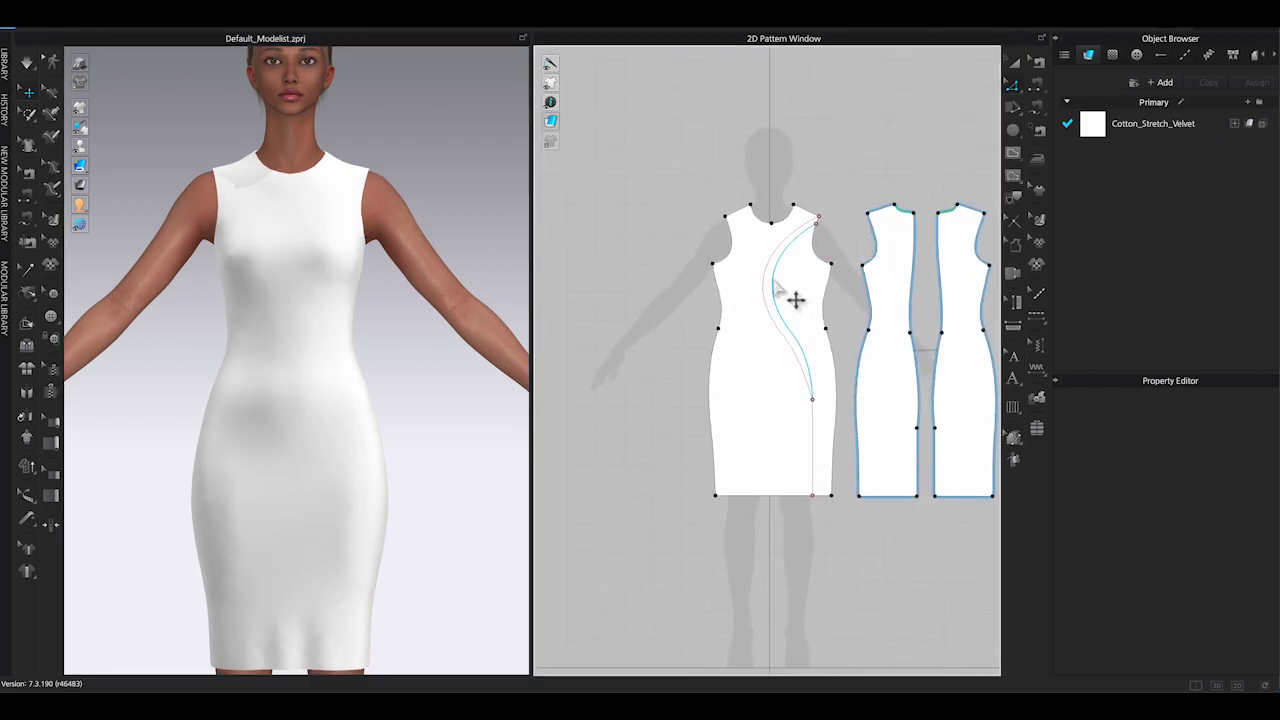
# - Cut and sew the front pattern along both curved internal lines and move the separated strip above the patterns
pyautogui.scroll(3, 785, 233)
pyautogui.click(771, 370)
pyautogui.keyDown('shift'); pyautogui.click(750, 366); pyautogui.keyUp('shift')
pyautogui.rightClick(750, 356)
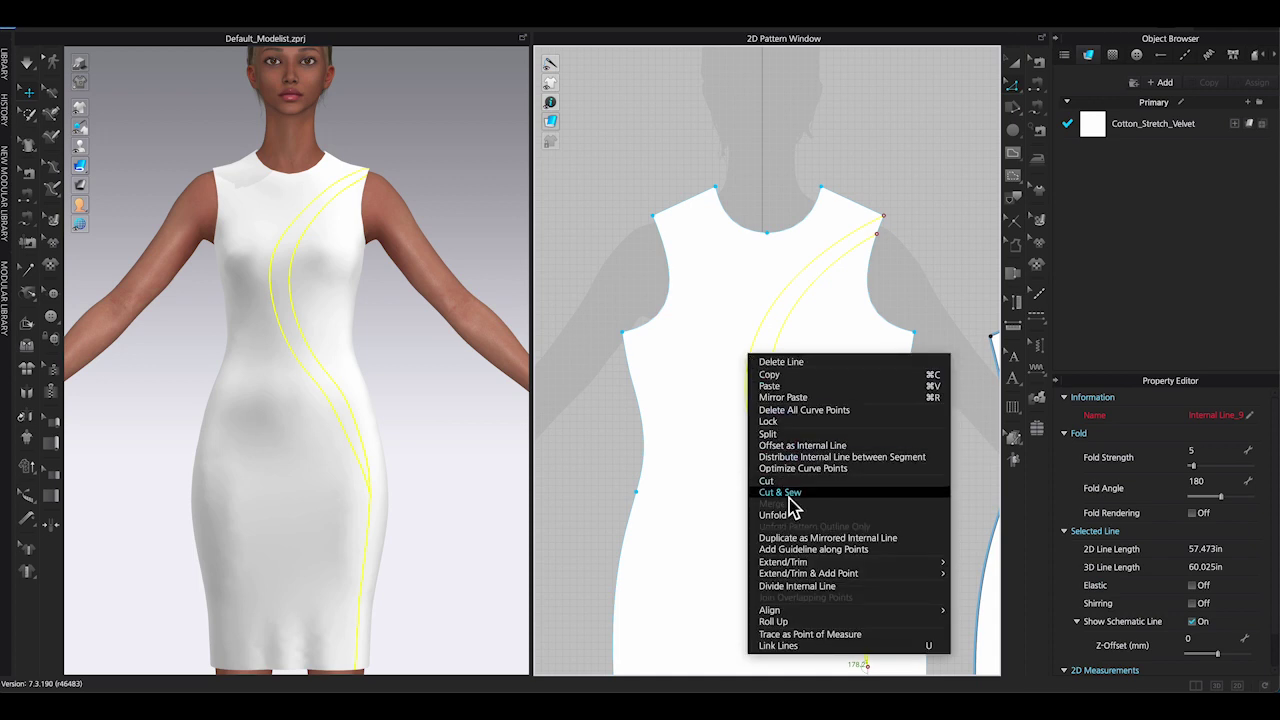
pyautogui.click(815, 490)
pyautogui.scroll(-4, 949, 306)
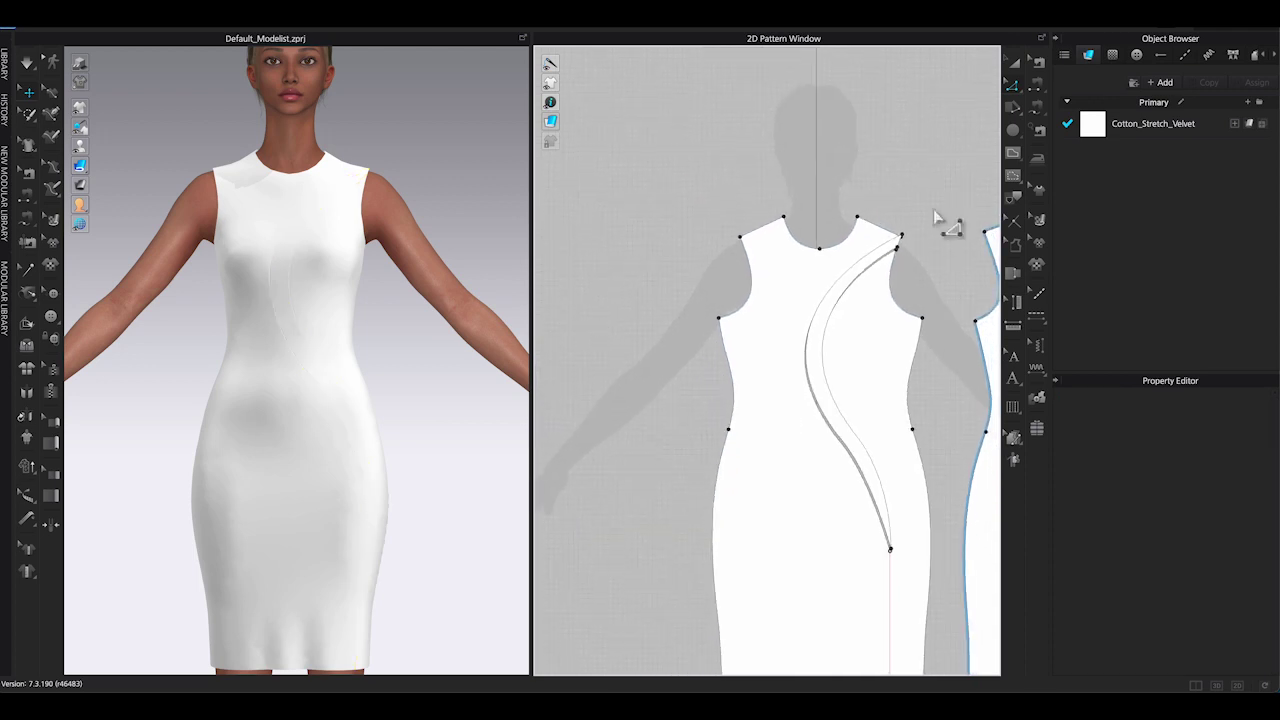
pyautogui.click(1014, 62)
pyautogui.moveTo(853, 284); pyautogui.dragTo(910, 45)
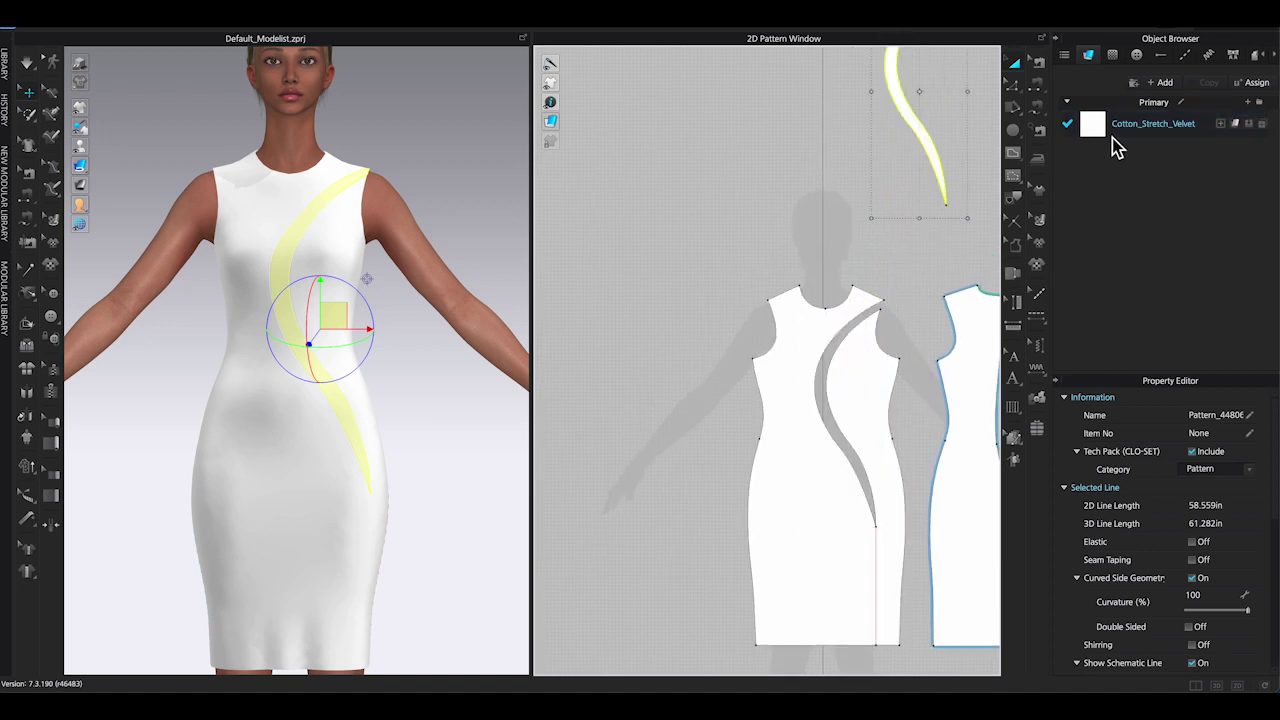
# - Copy Cotton_Stretch_Velvet as a fabric named sheer with opacity 0 and apply it to the separated strip
pyautogui.click(1178, 126)
pyautogui.click(1219, 83)
pyautogui.hotkey('ctrl', 'z')
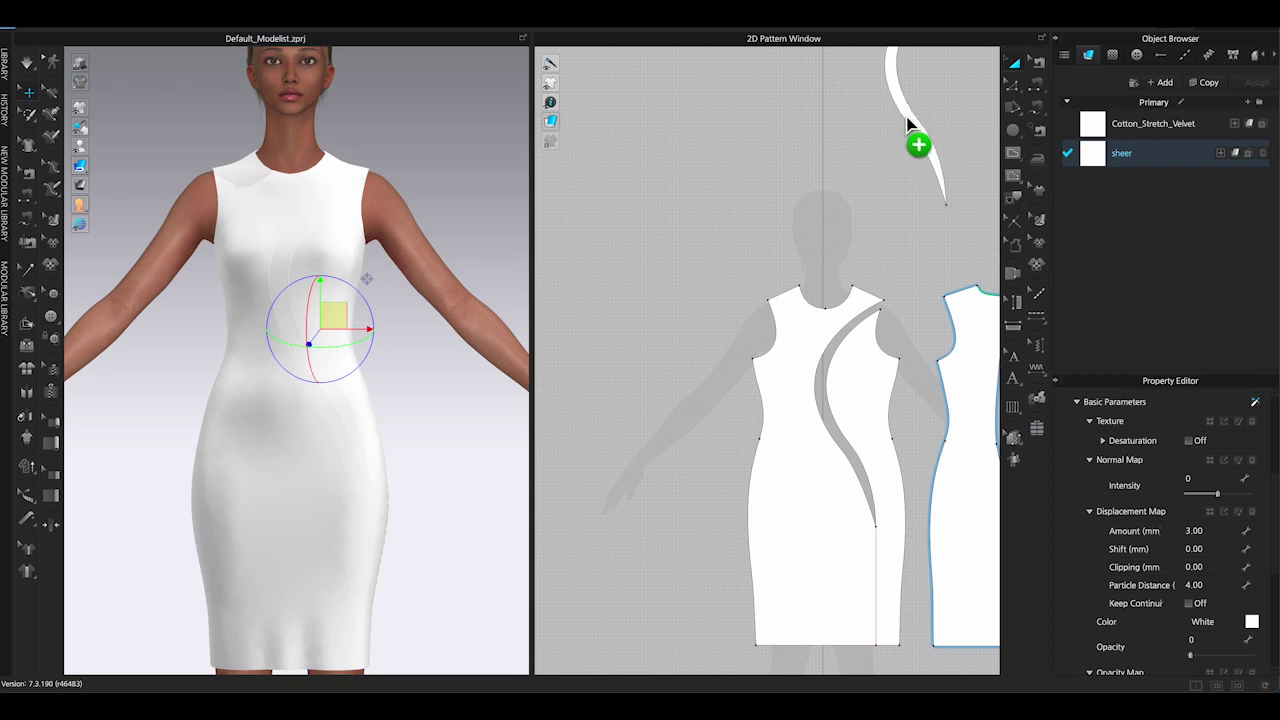
pyautogui.moveTo(908, 124); pyautogui.dragTo(908, 125)
pyautogui.click(470, 215)
# - Lengthen the dress by offsetting the hem outlines of the front and back patterns outward by 25 in
pyautogui.scroll(-5, 477, 222)
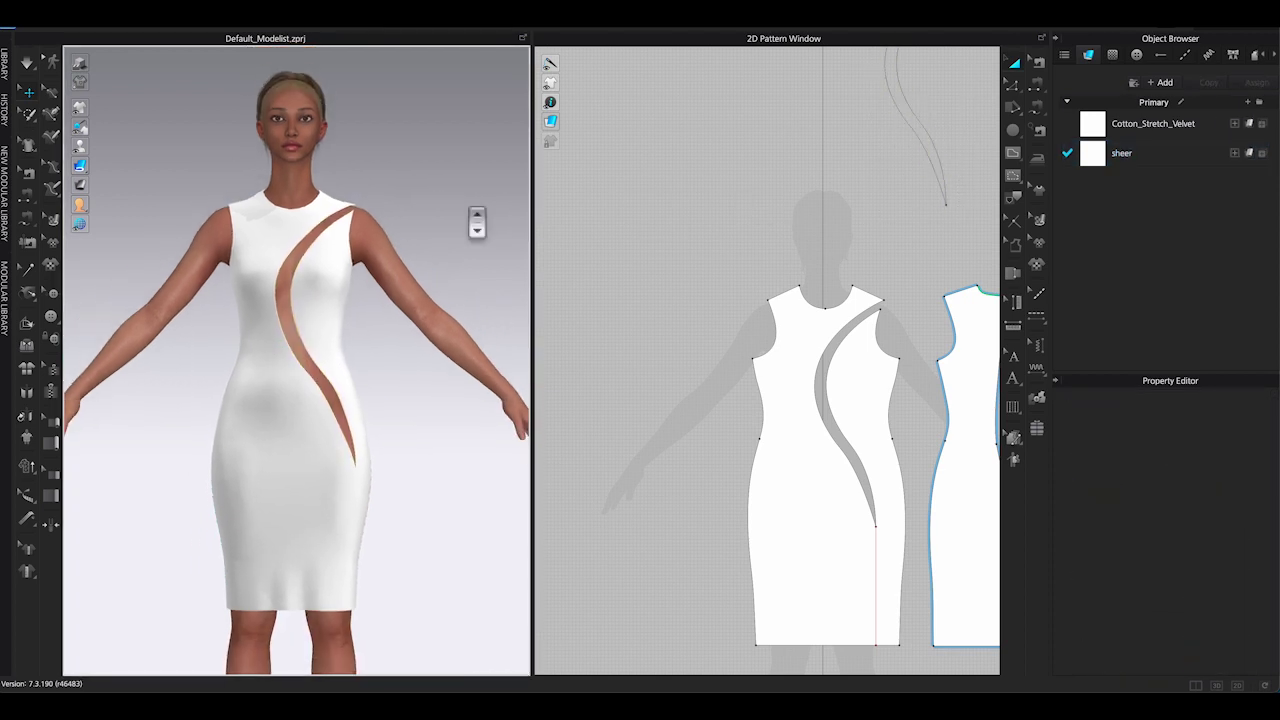
pyautogui.moveTo(478, 222)
pyautogui.mouseDown(button='right')
pyautogui.moveTo(419, 215)
pyautogui.moveTo(512, 215)
pyautogui.moveTo(470, 215)
pyautogui.mouseUp(button='right')
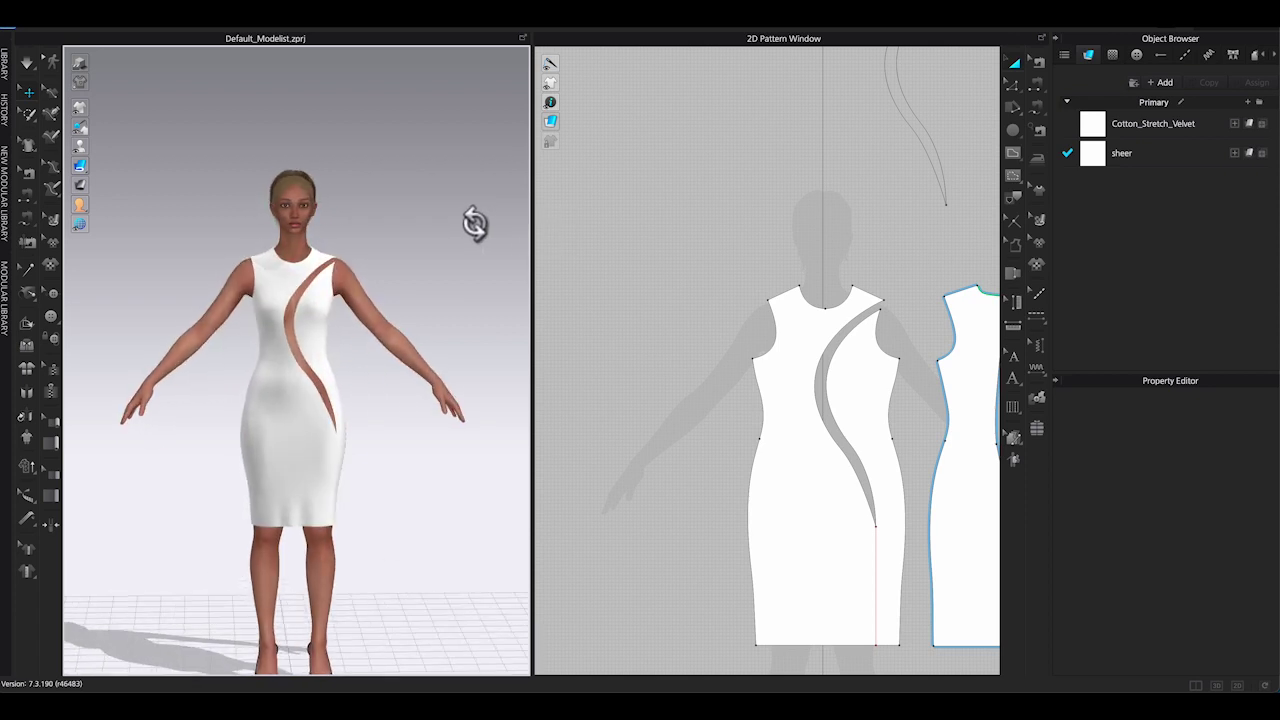
pyautogui.scroll(-4, 765, 255)
pyautogui.moveTo(714, 282); pyautogui.dragTo(660, 149, button='middle')
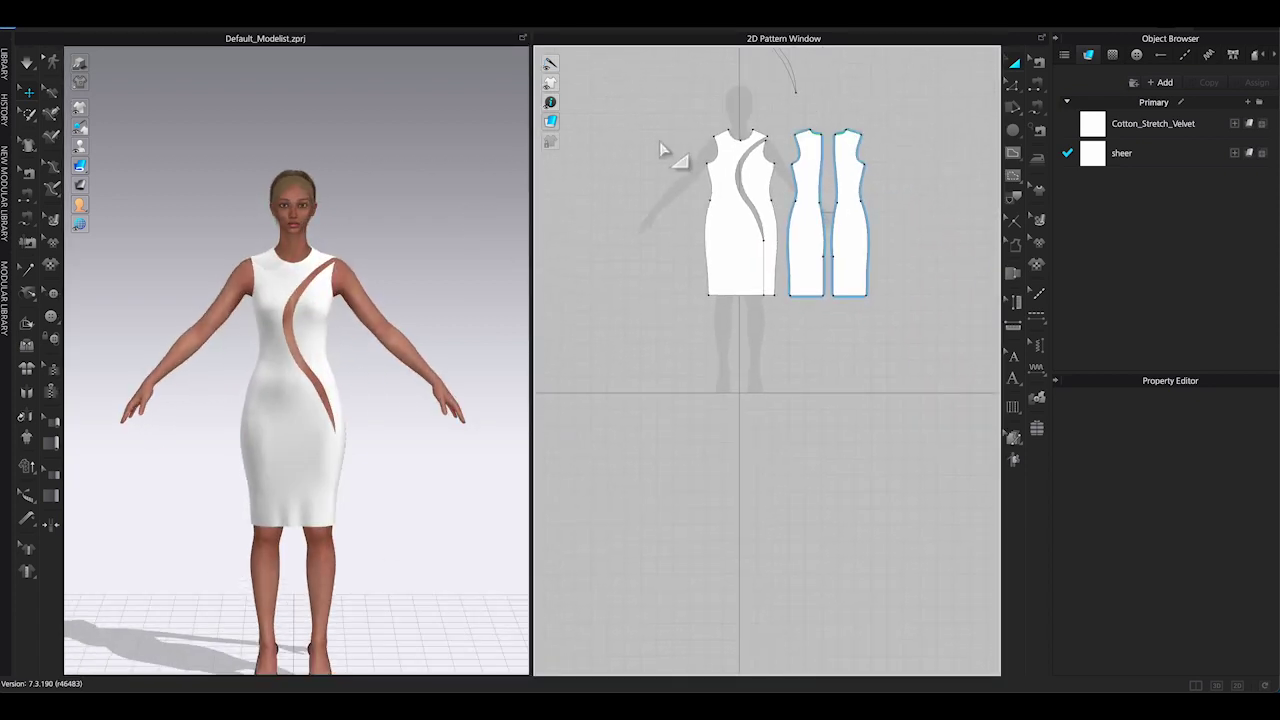
pyautogui.scroll(2, 779, 345)
pyautogui.scroll(1, 779, 345)
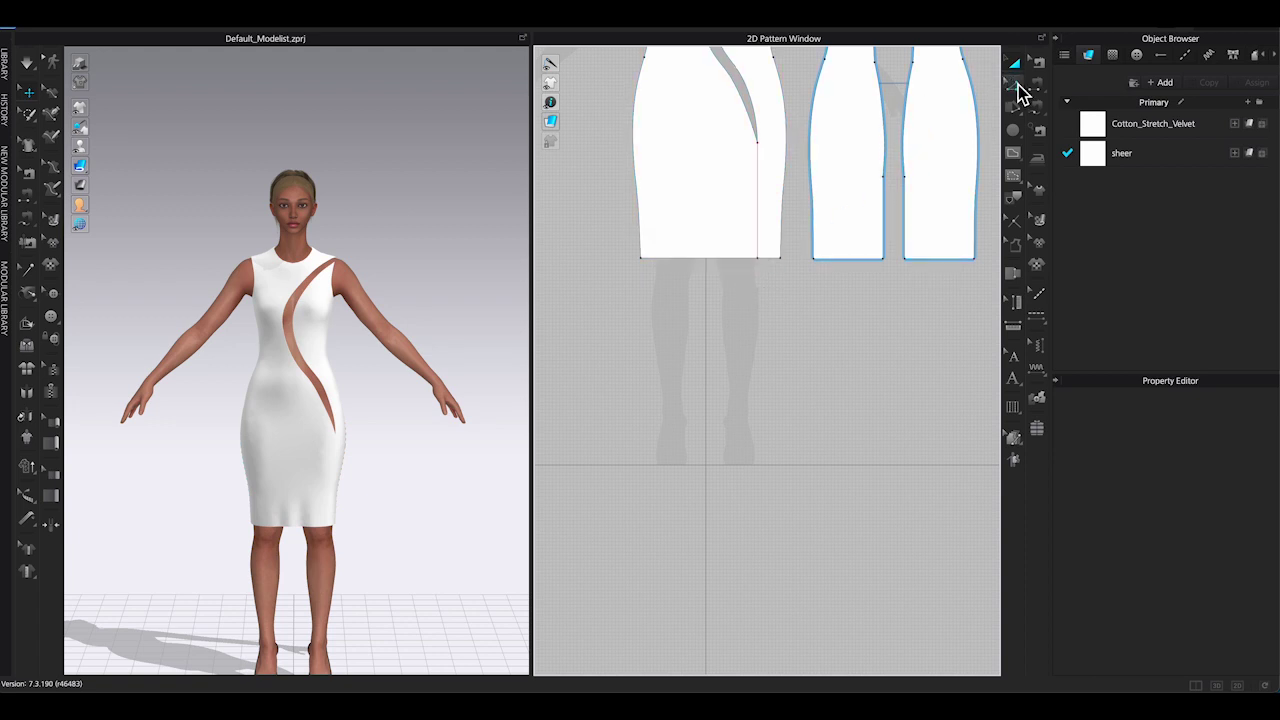
pyautogui.click(708, 258)
pyautogui.keyDown('shift'); pyautogui.click(854, 258); pyautogui.keyUp('shift')
pyautogui.rightClick(856, 258)
pyautogui.click(934, 379)
pyautogui.write('25')
pyautogui.click(597, 463)
# - Simulate the lengthened dress and pull its hem on the avatar so the skirt drapes down to the floor
pyautogui.press('space')
pyautogui.moveTo(488, 473); pyautogui.dragTo(410, 477, button='right')
pyautogui.scroll(-3, 410, 477)
pyautogui.moveTo(303, 551); pyautogui.dragTo(389, 583)
pyautogui.moveTo(389, 583); pyautogui.dragTo(337, 580, button='right')
pyautogui.moveTo(337, 572); pyautogui.dragTo(296, 576)
pyautogui.moveTo(300, 576); pyautogui.dragTo(370, 578, button='right')
pyautogui.moveTo(370, 572); pyautogui.dragTo(450, 604)
pyautogui.moveTo(450, 604); pyautogui.dragTo(385, 600, button='right')
pyautogui.moveTo(410, 578); pyautogui.dragTo(450, 600)
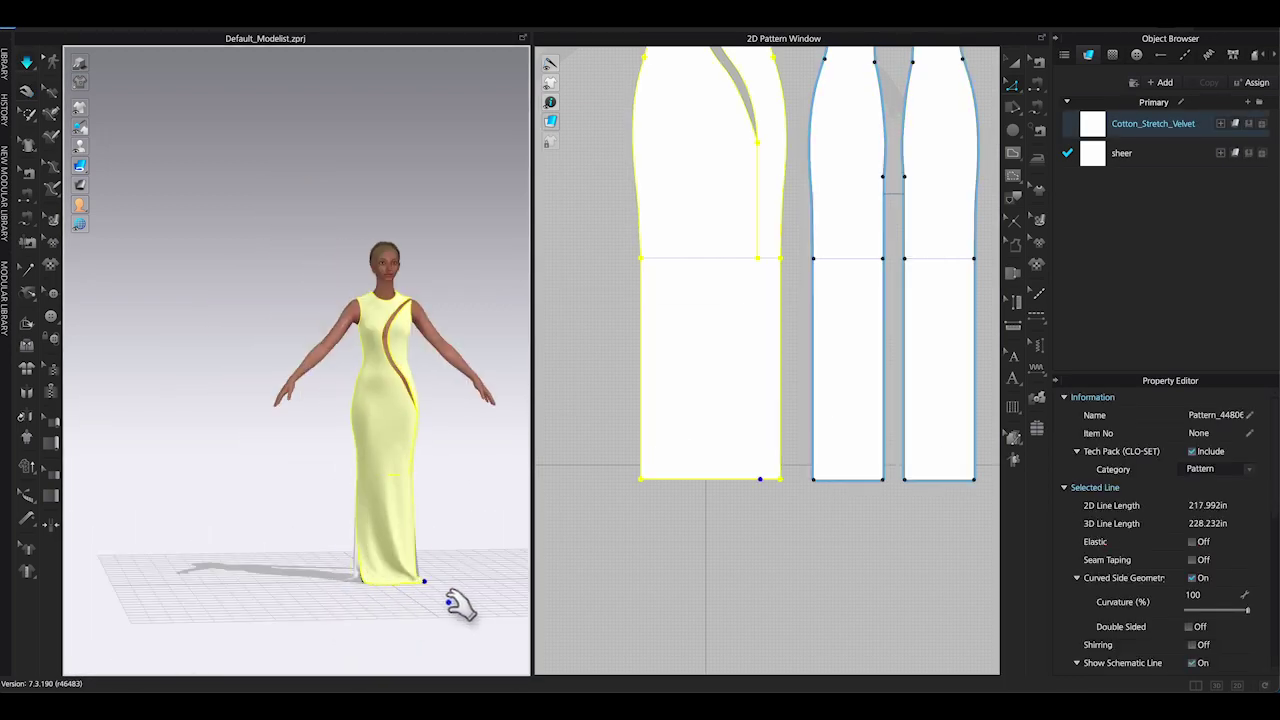
pyautogui.click(458, 606)
# - Extend the vertical slit line on the front pattern down to the new hem
pyautogui.rightClick(757, 258)
pyautogui.moveTo(786, 331)
pyautogui.click(943, 326)
# - Flare the front skirt by moving both outer hem corners slightly outward
pyautogui.press('z')
pyautogui.moveTo(780, 479); pyautogui.dragTo(797, 480)
pyautogui.moveTo(640, 479); pyautogui.dragTo(624, 479)
# - Offset the cut-out edge of the armhole-side front piece as one internal line at 0.6 in
pyautogui.scroll(-3, 687, 178)
pyautogui.click(1029, 80)
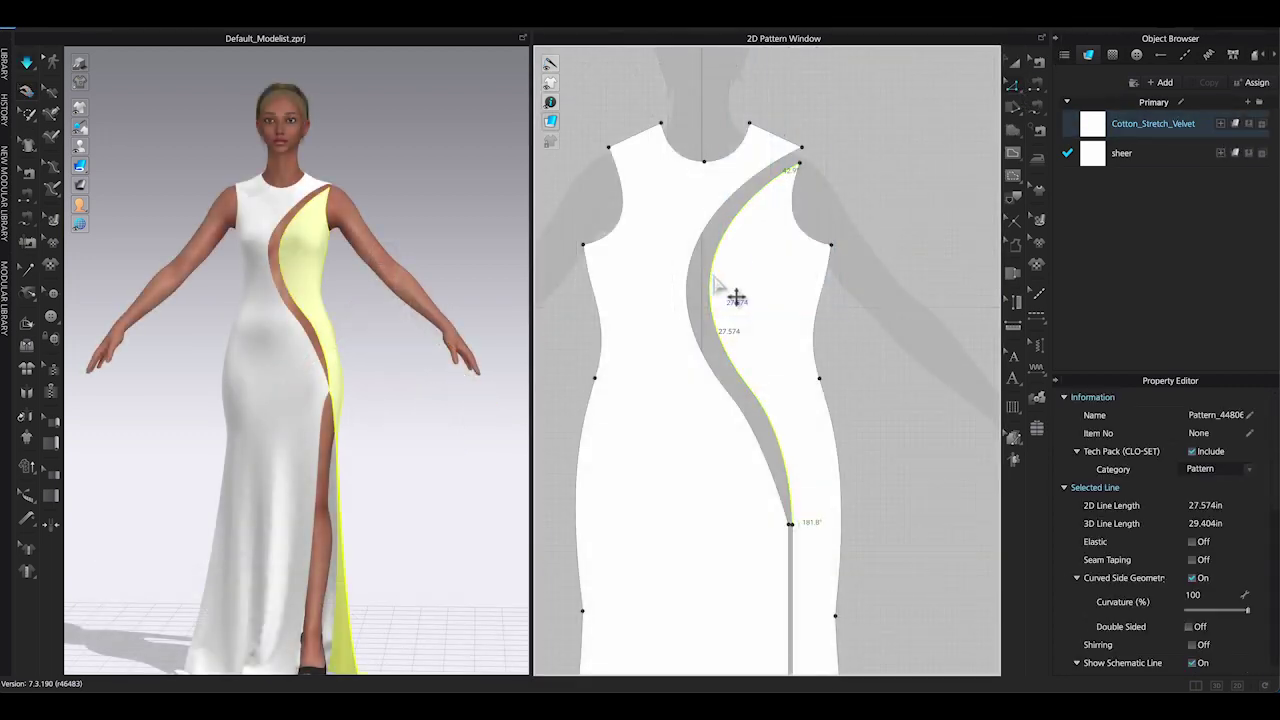
pyautogui.rightClick(712, 306)
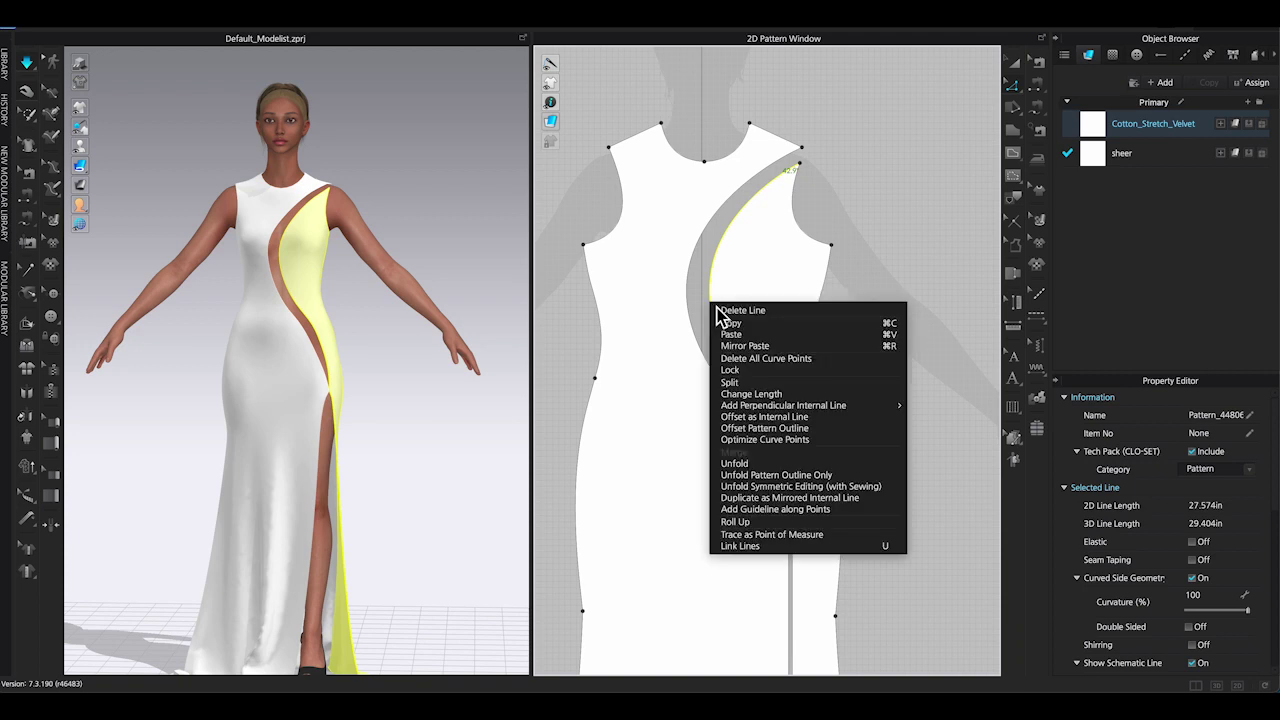
pyautogui.click(787, 417)
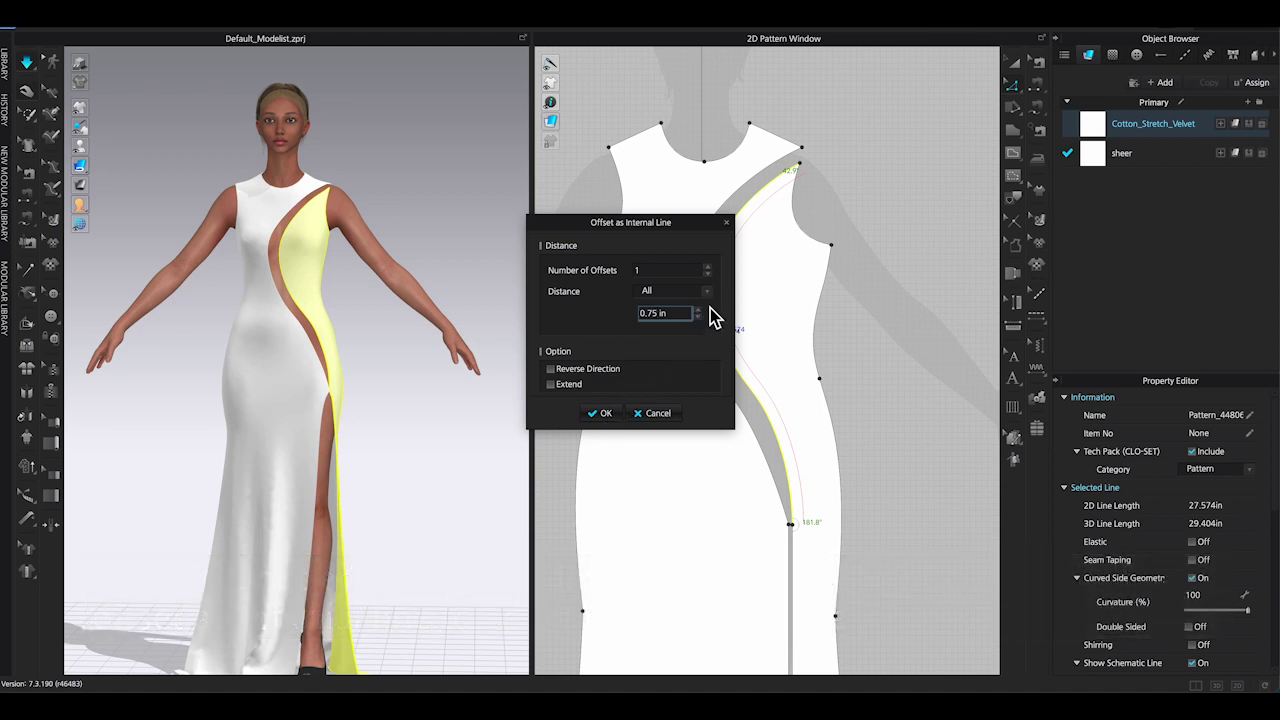
pyautogui.write('6')
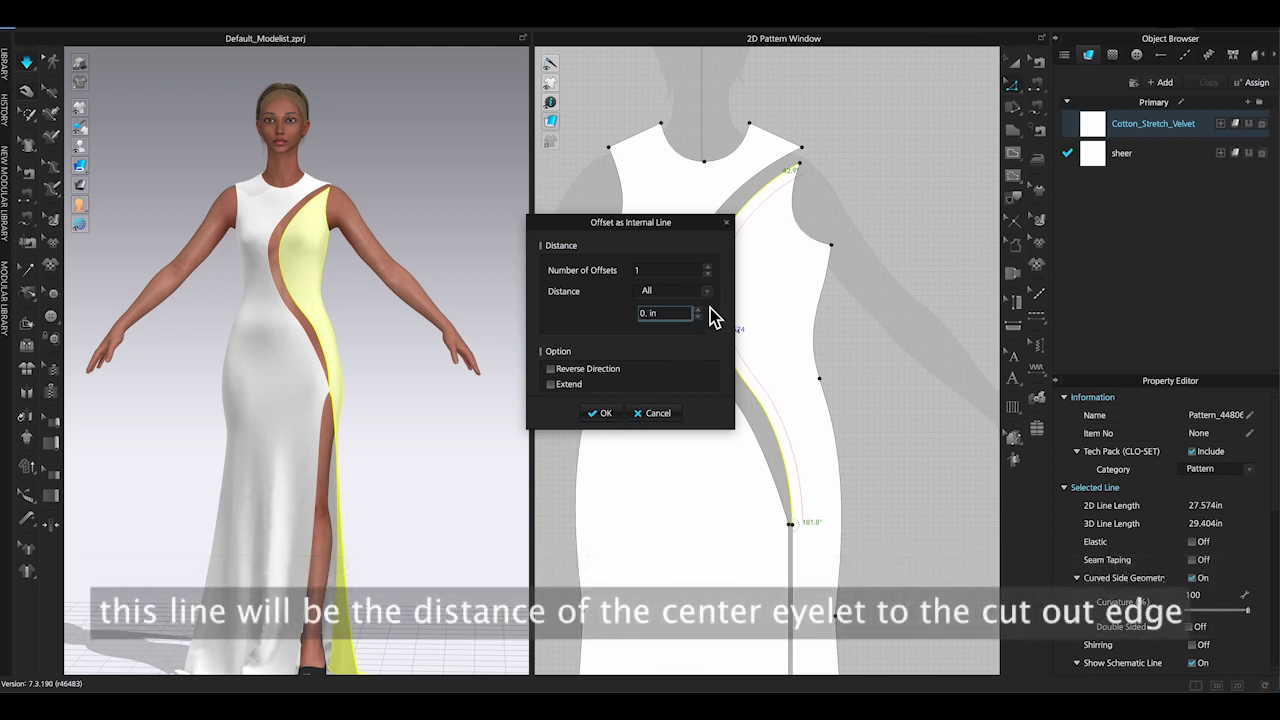
pyautogui.click(606, 414)
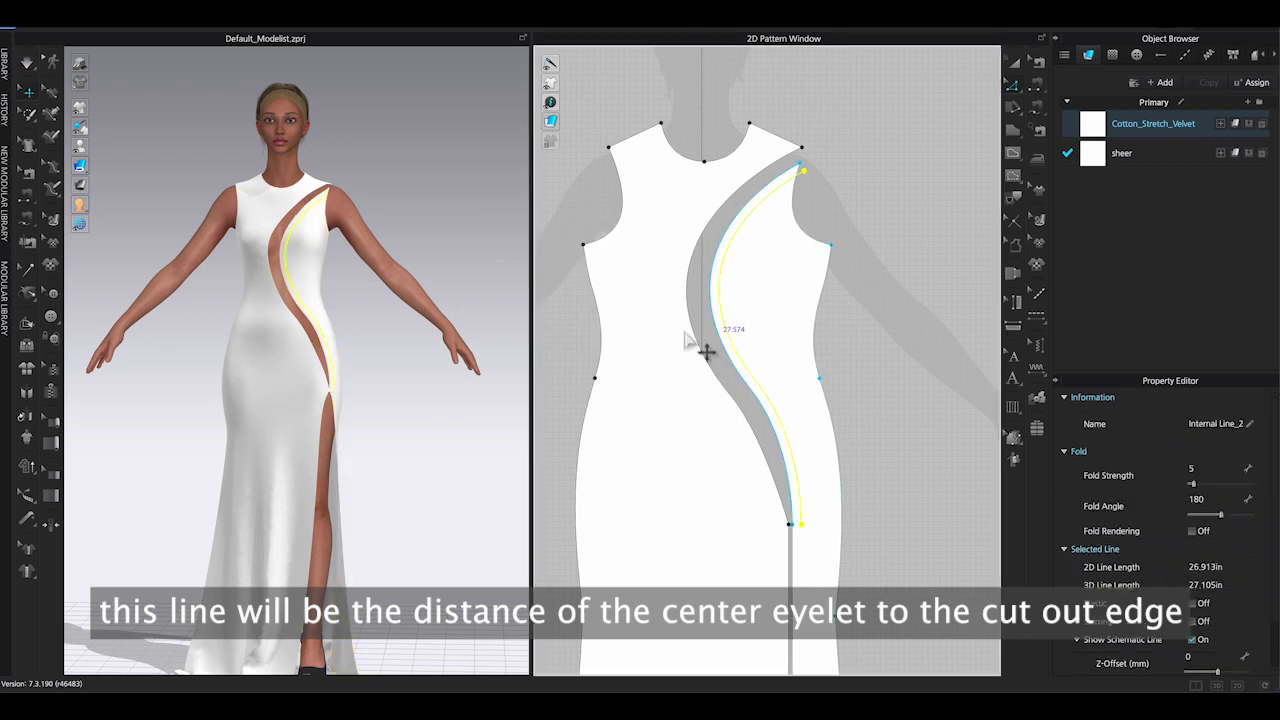
# - Offset the opposite cut-out edge on the main front piece as one internal line at 0.6 in
pyautogui.click(717, 361)
pyautogui.rightClick(720, 368)
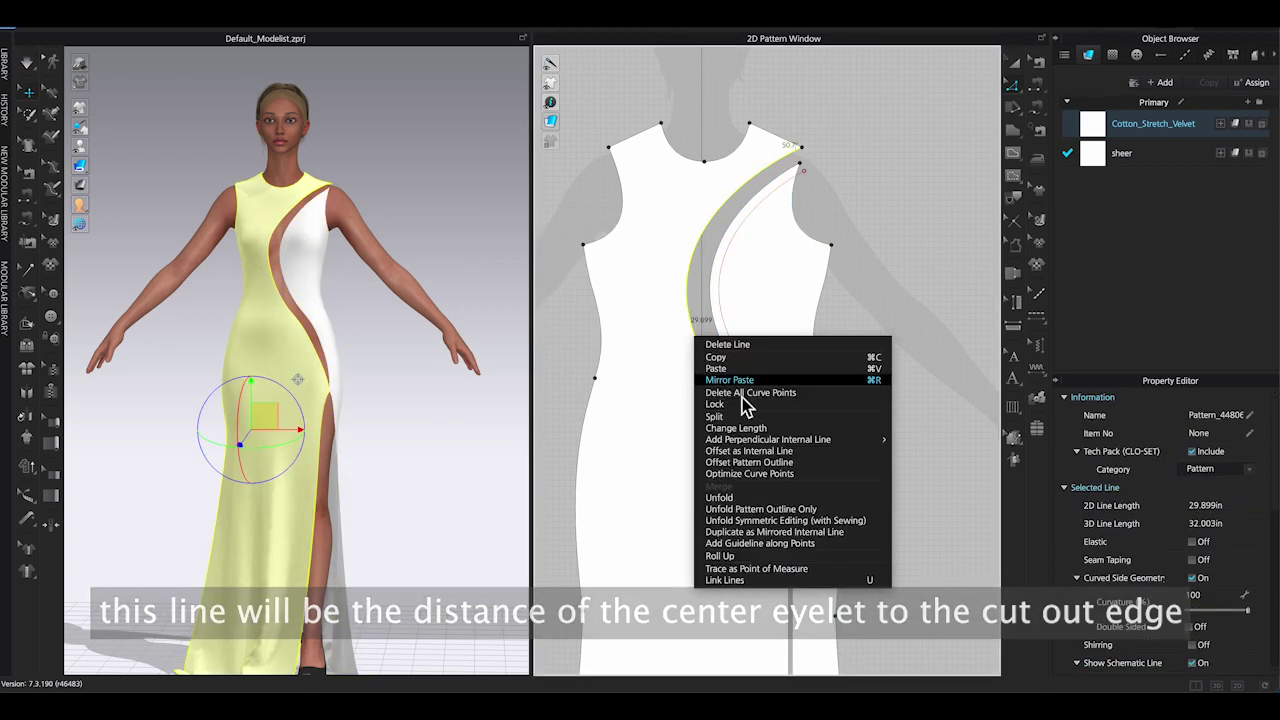
pyautogui.click(760, 451)
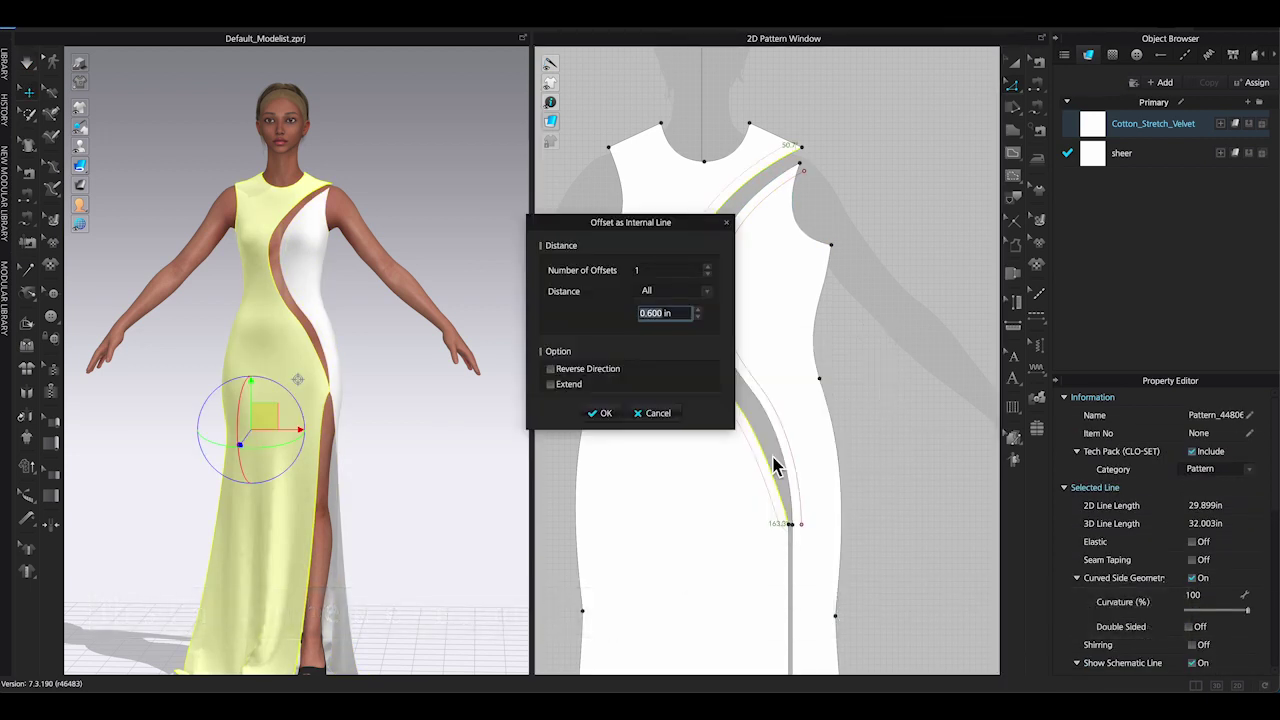
pyautogui.click(596, 414)
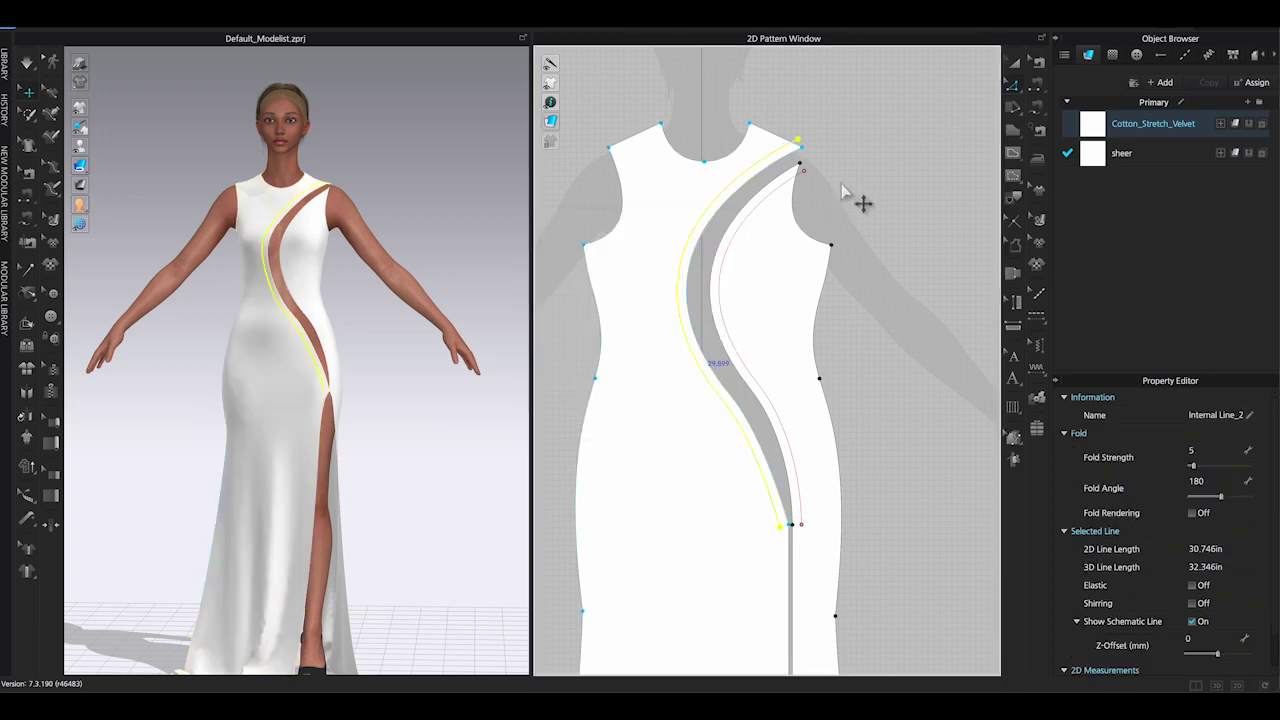
# - Extend or trim the upper ends of both offset internal lines to the pattern outline
pyautogui.click(819, 160)
pyautogui.rightClick(797, 139)
pyautogui.moveTo(836, 207)
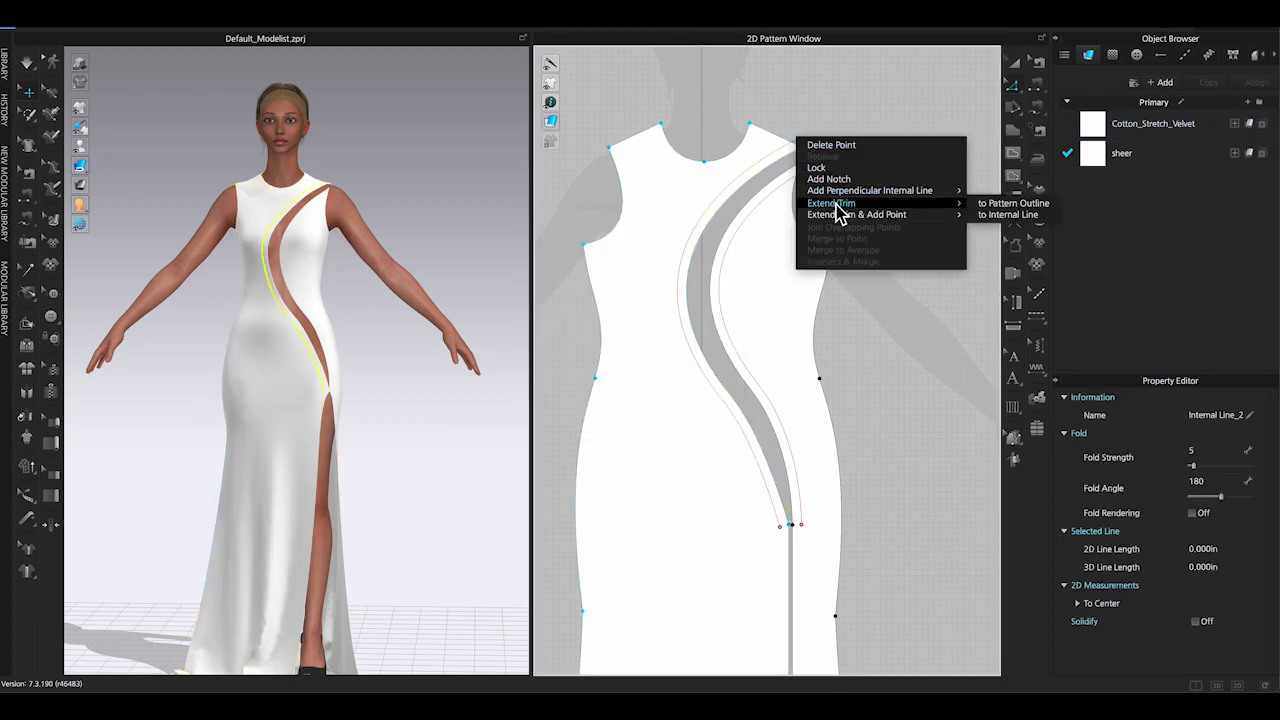
pyautogui.click(1005, 208)
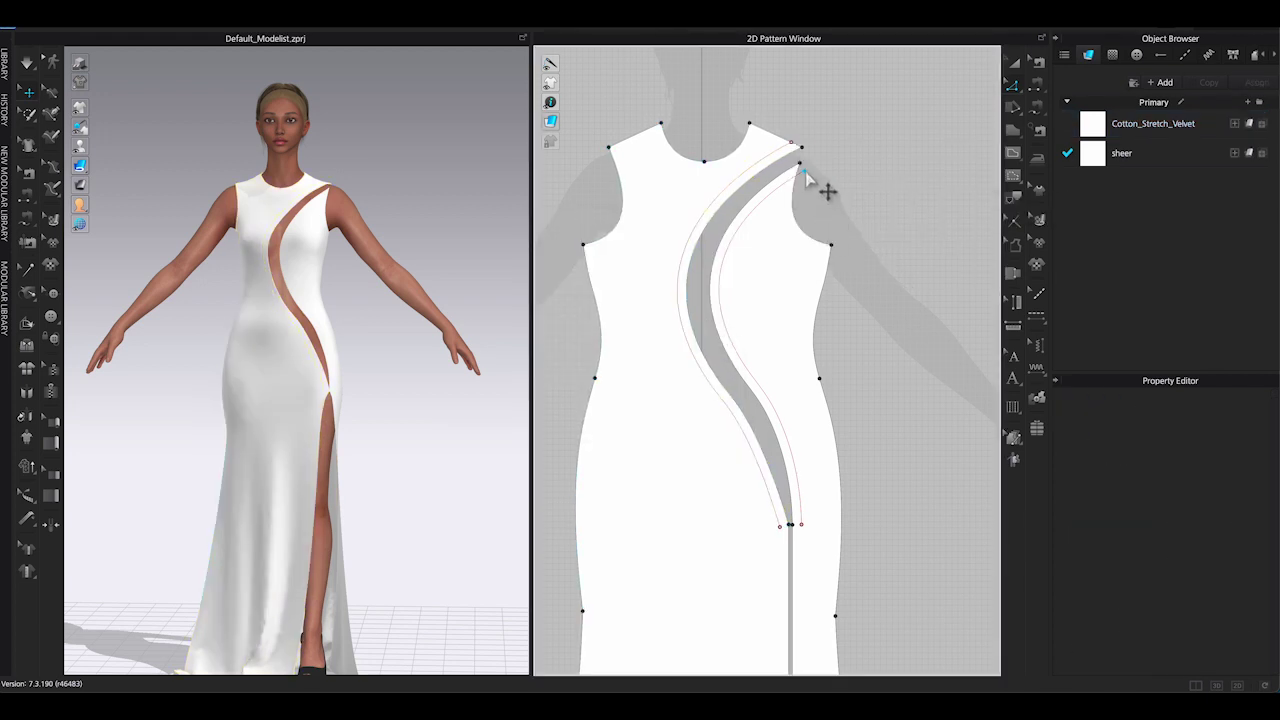
pyautogui.rightClick(806, 174)
pyautogui.moveTo(867, 239)
pyautogui.click(994, 238)
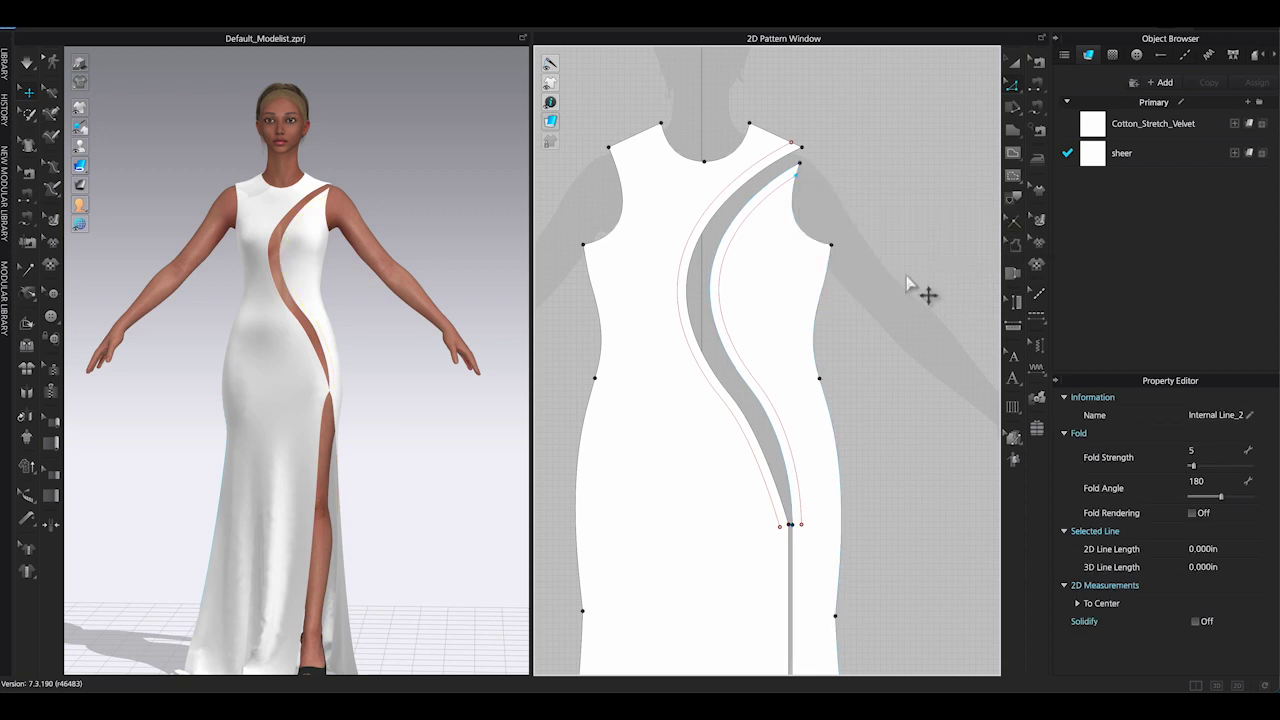
# - Split the internal line on the armhole-side front piece uniformly into 17 segments to mark the eyelet positions
pyautogui.scroll(3, 894, 360)
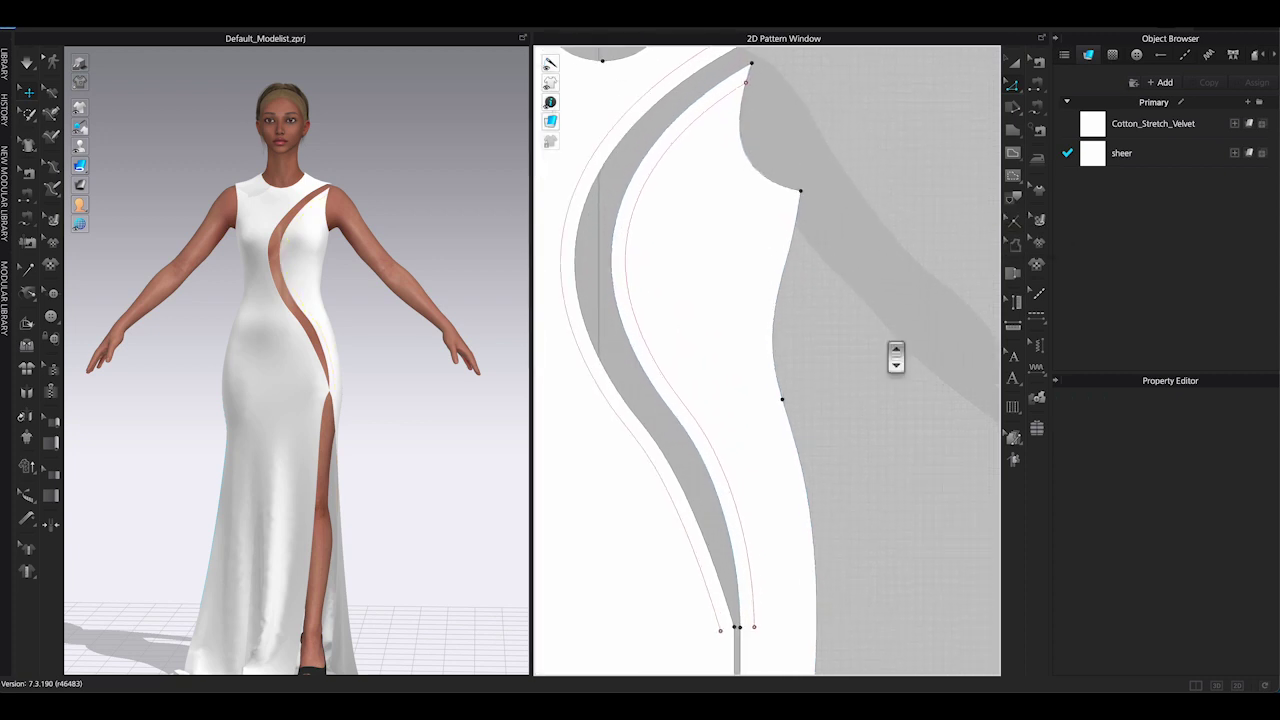
pyautogui.scroll(-3, 946, 263)
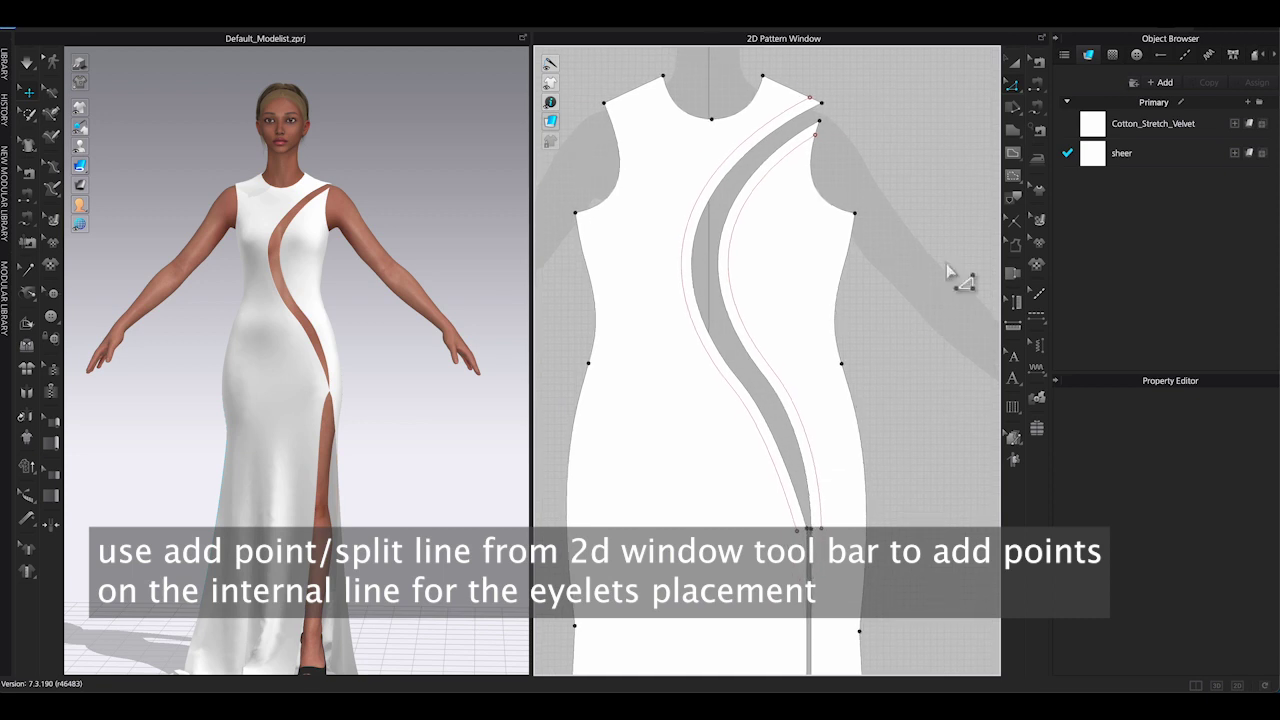
pyautogui.click(1021, 90)
pyautogui.click(1086, 156)
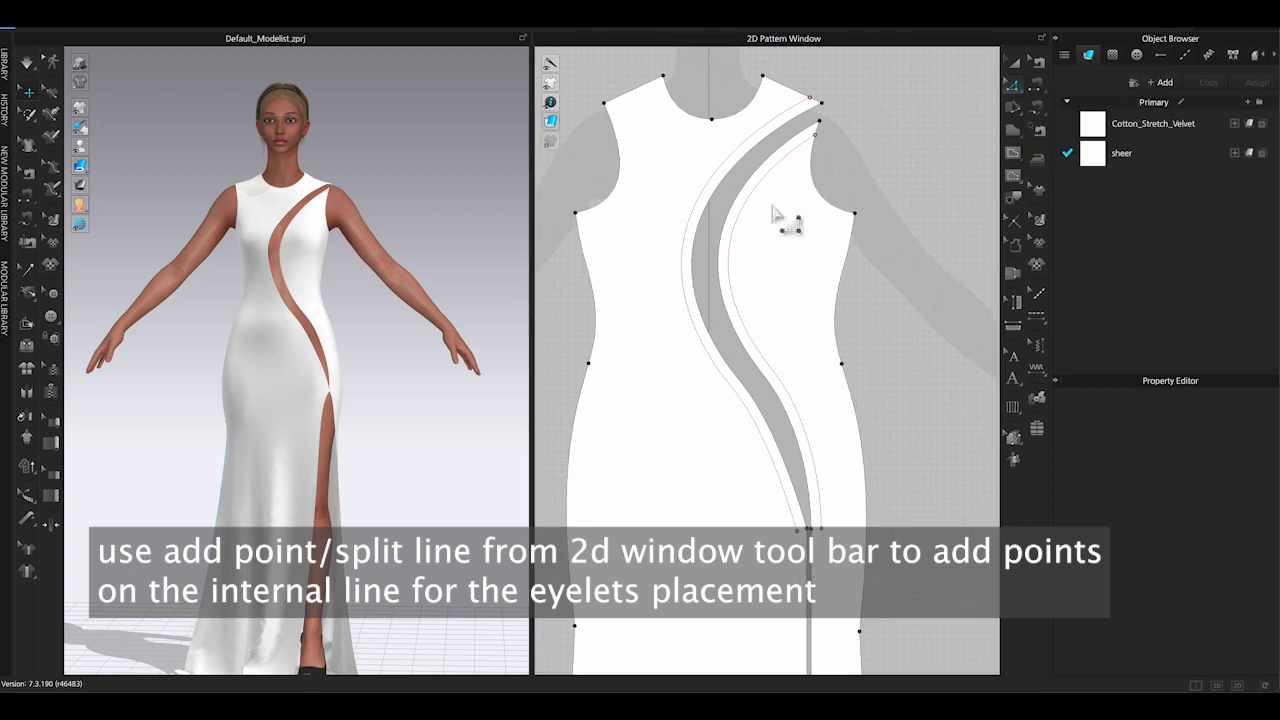
pyautogui.click(744, 207)
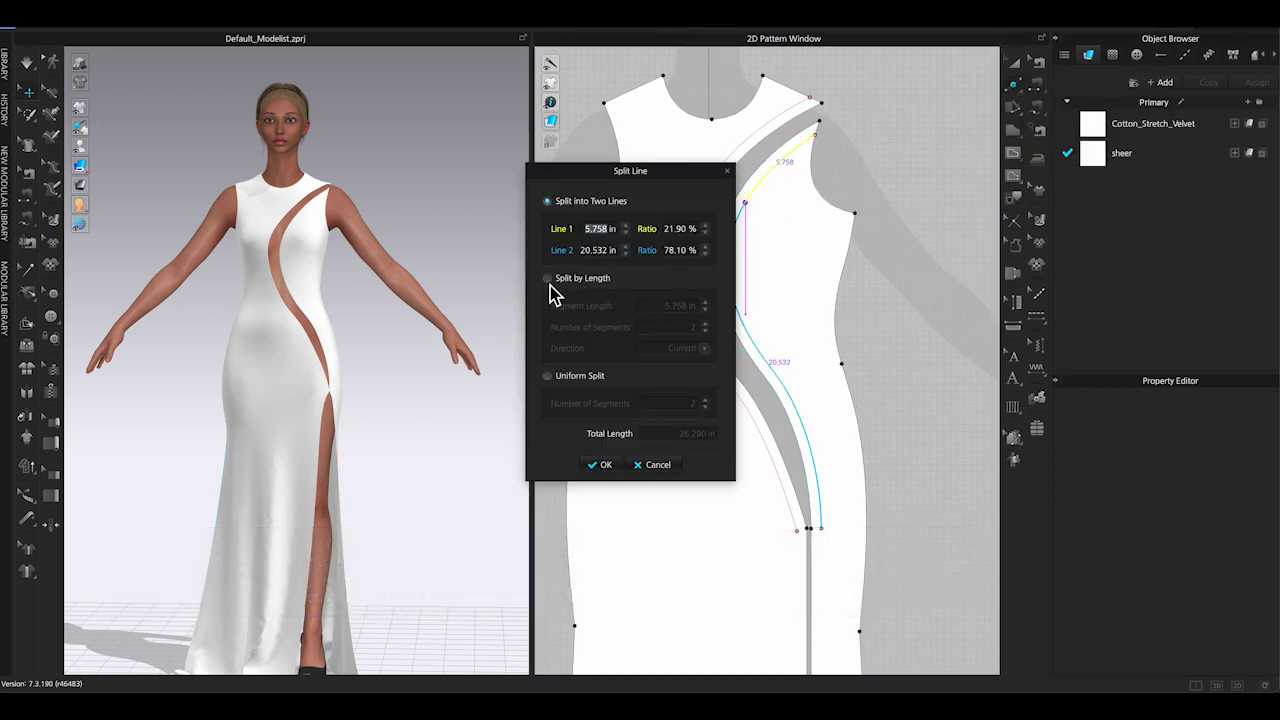
pyautogui.click(549, 376)
pyautogui.moveTo(599, 172); pyautogui.dragTo(434, 172)
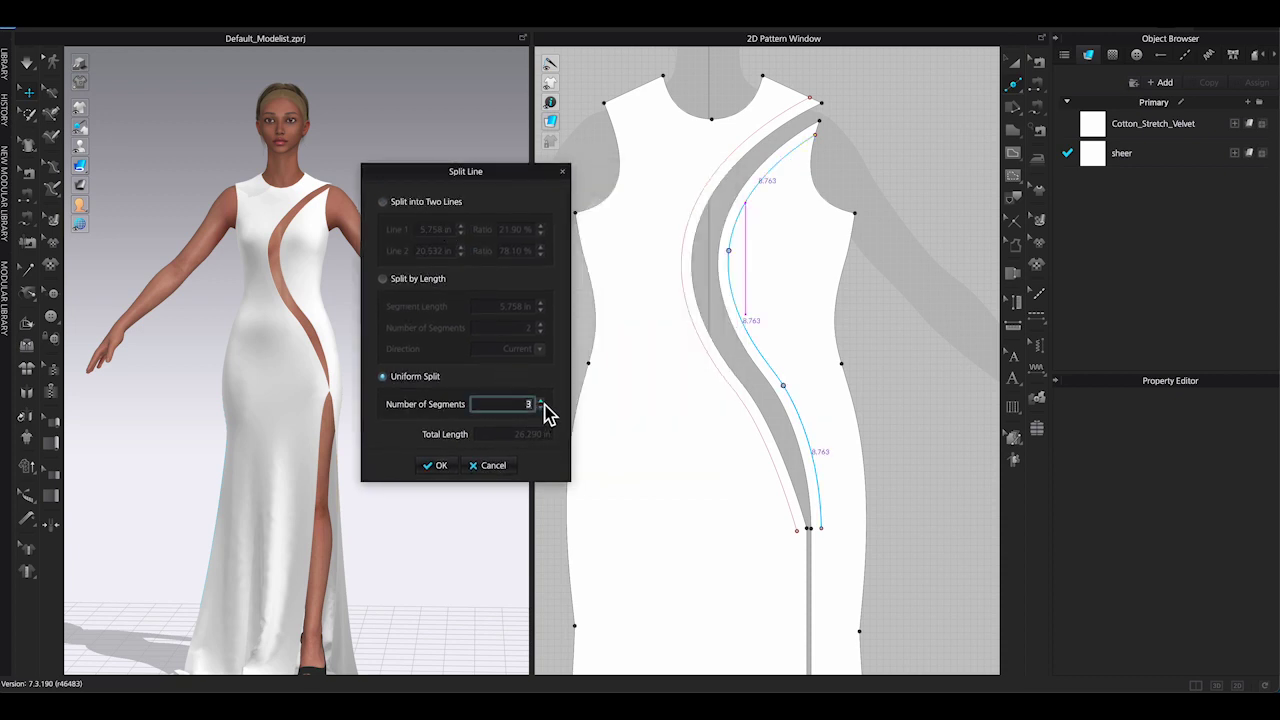
pyautogui.click(541, 401)
pyautogui.click(541, 401)
pyautogui.click(541, 401)
pyautogui.click(541, 401)
pyautogui.click(541, 401)
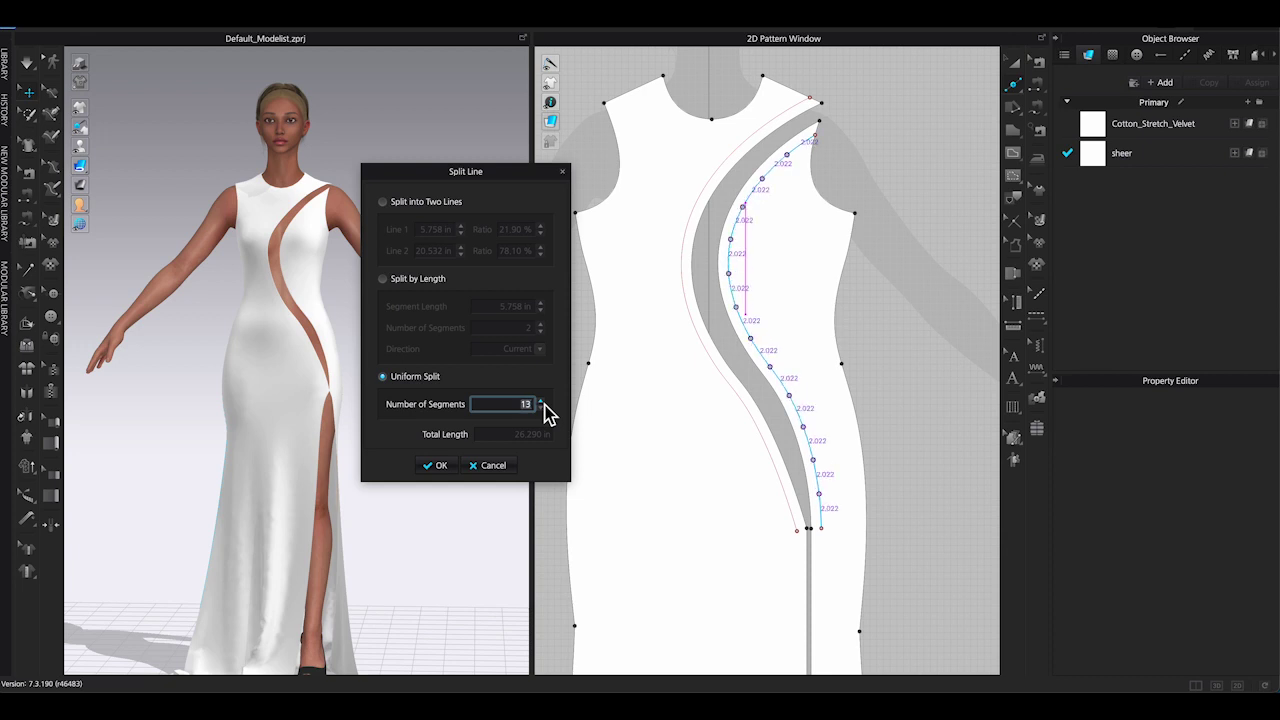
pyautogui.click(541, 401)
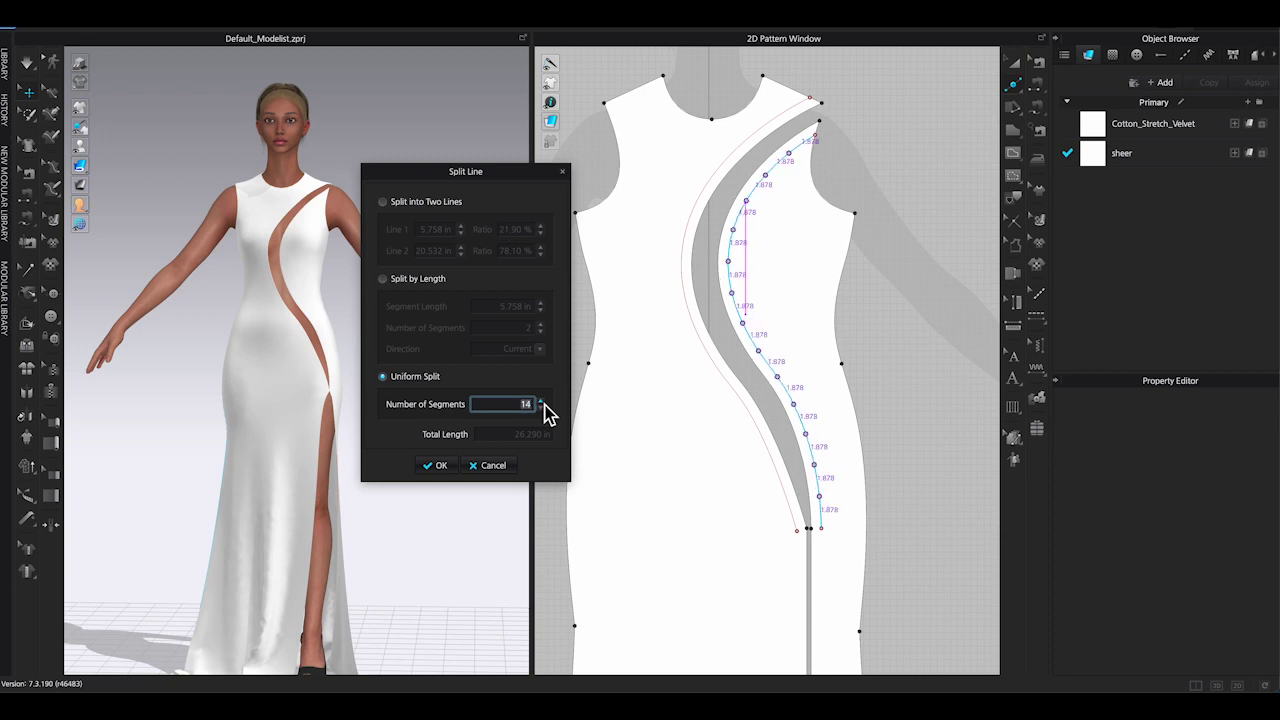
pyautogui.click(541, 401)
pyautogui.click(541, 401)
pyautogui.click(541, 401)
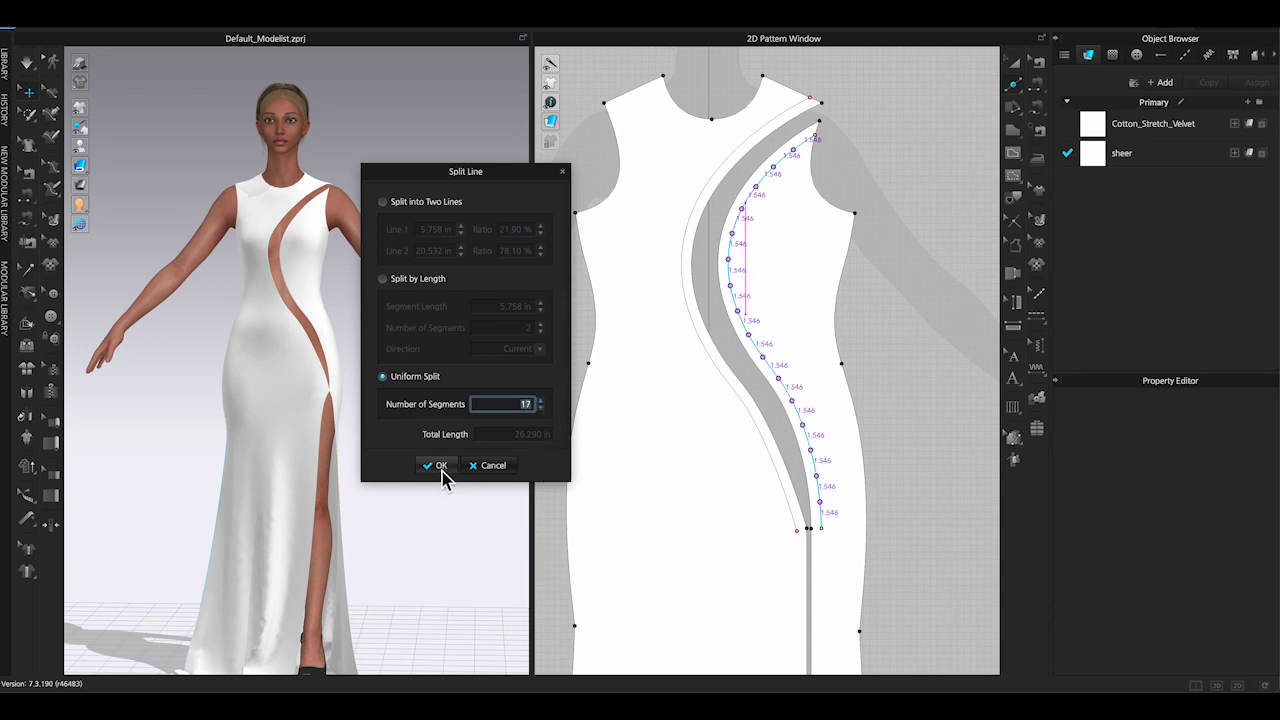
pyautogui.click(442, 468)
# - Split the opposite internal line on the main front piece uniformly into 17 matching segments
pyautogui.rightClick(683, 273)
pyautogui.click(547, 376)
pyautogui.moveTo(614, 177); pyautogui.dragTo(398, 163)
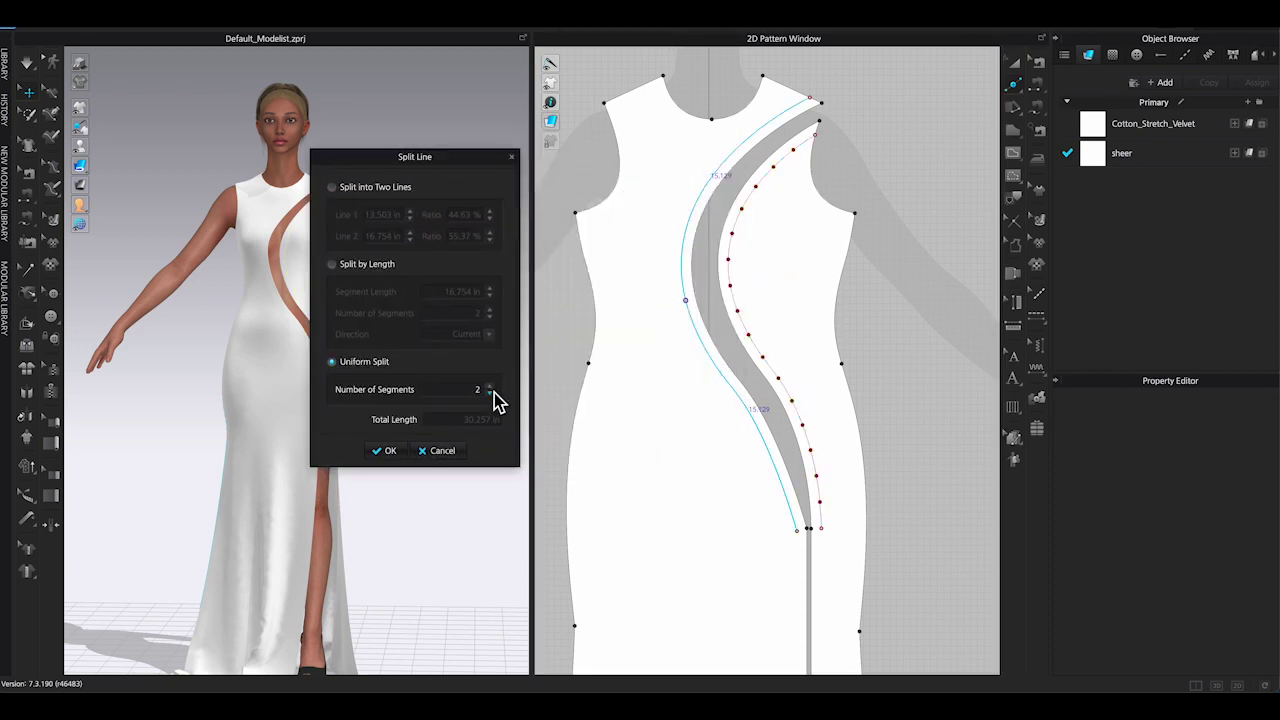
pyautogui.click(491, 385)
pyautogui.click(491, 385)
pyautogui.click(491, 385)
pyautogui.click(491, 385)
pyautogui.click(491, 385)
pyautogui.click(491, 385)
pyautogui.click(491, 385)
pyautogui.click(491, 385)
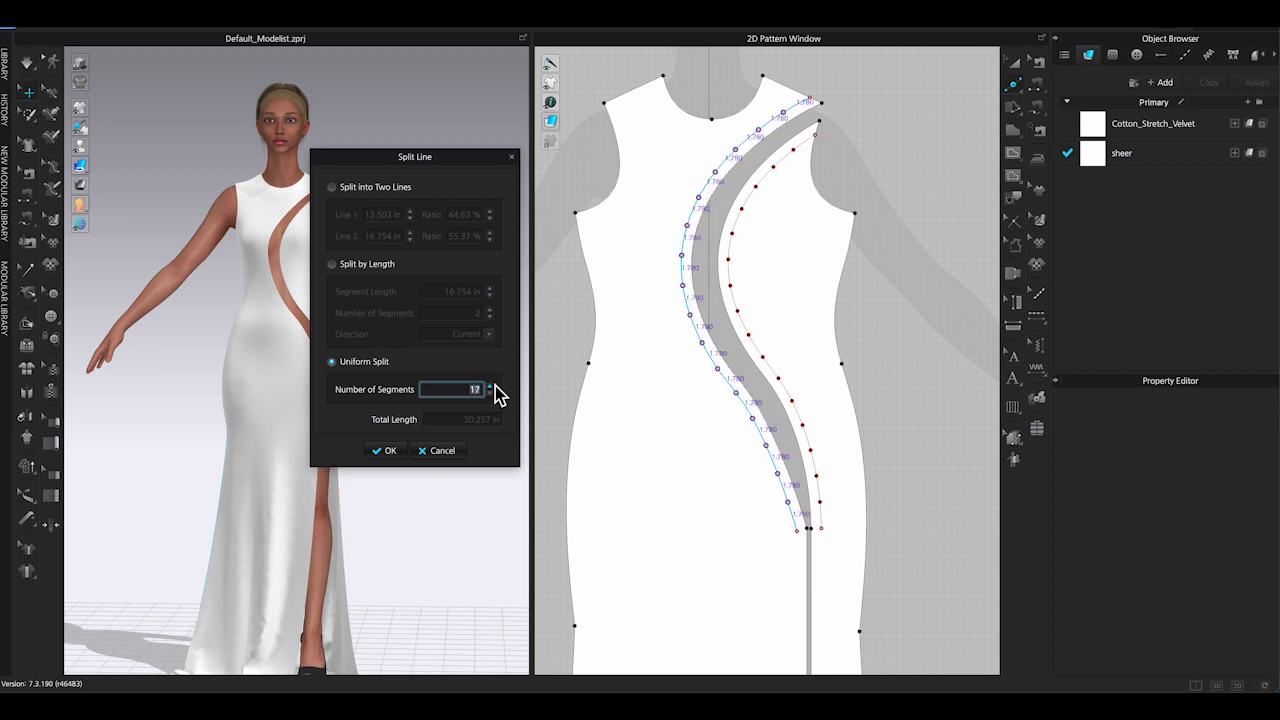
pyautogui.click(385, 450)
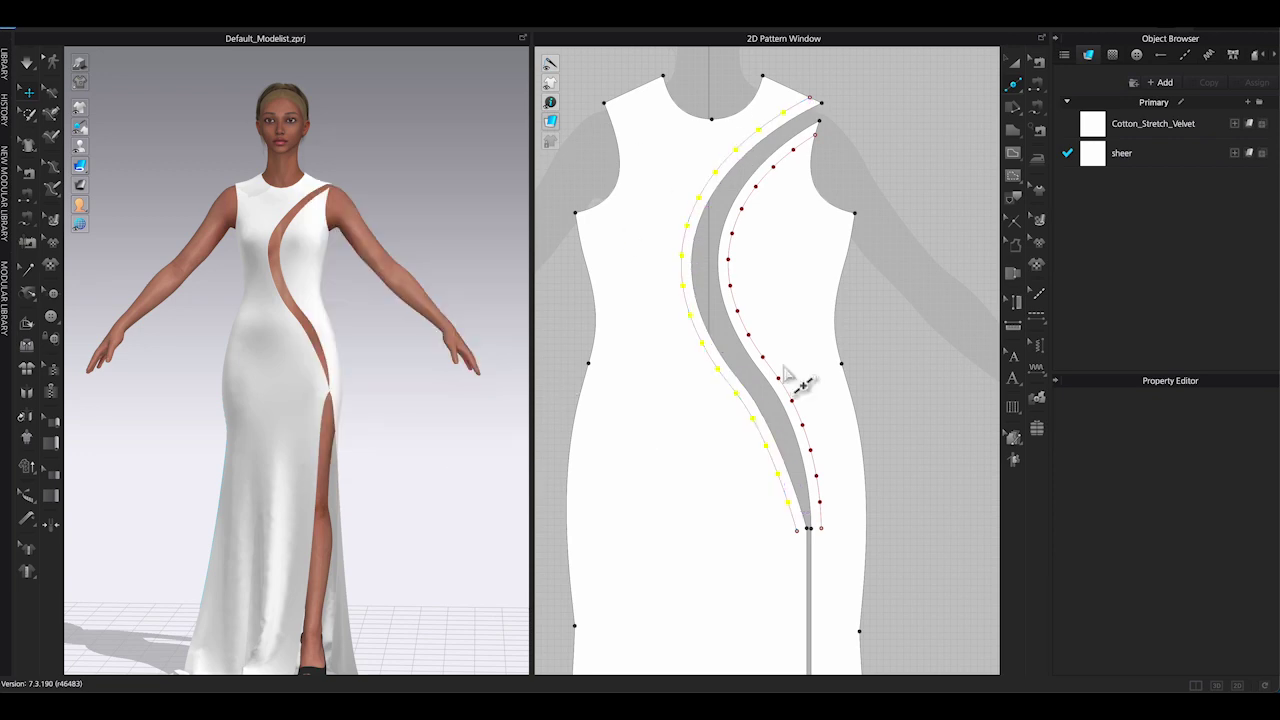
pyautogui.click(1015, 62)
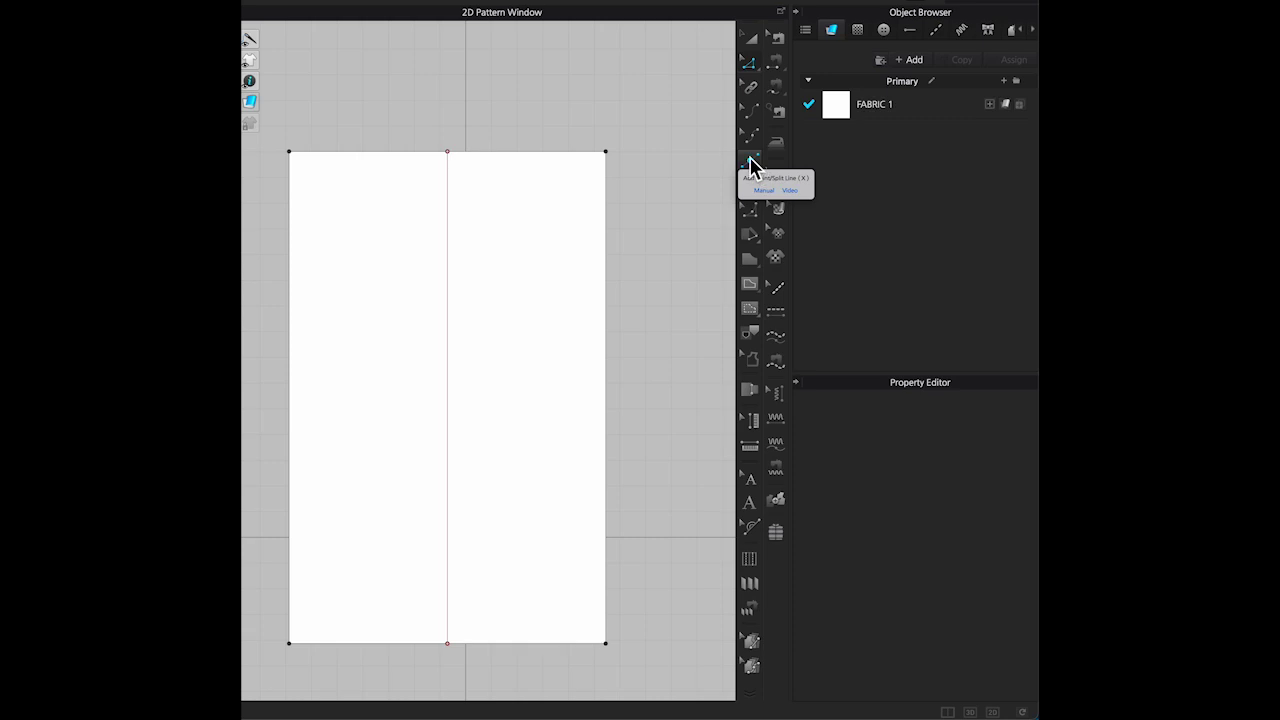
# - Add two single points on the rectangle's central internal line, one near its upper end and one near its lower end
pyautogui.click(757, 164)
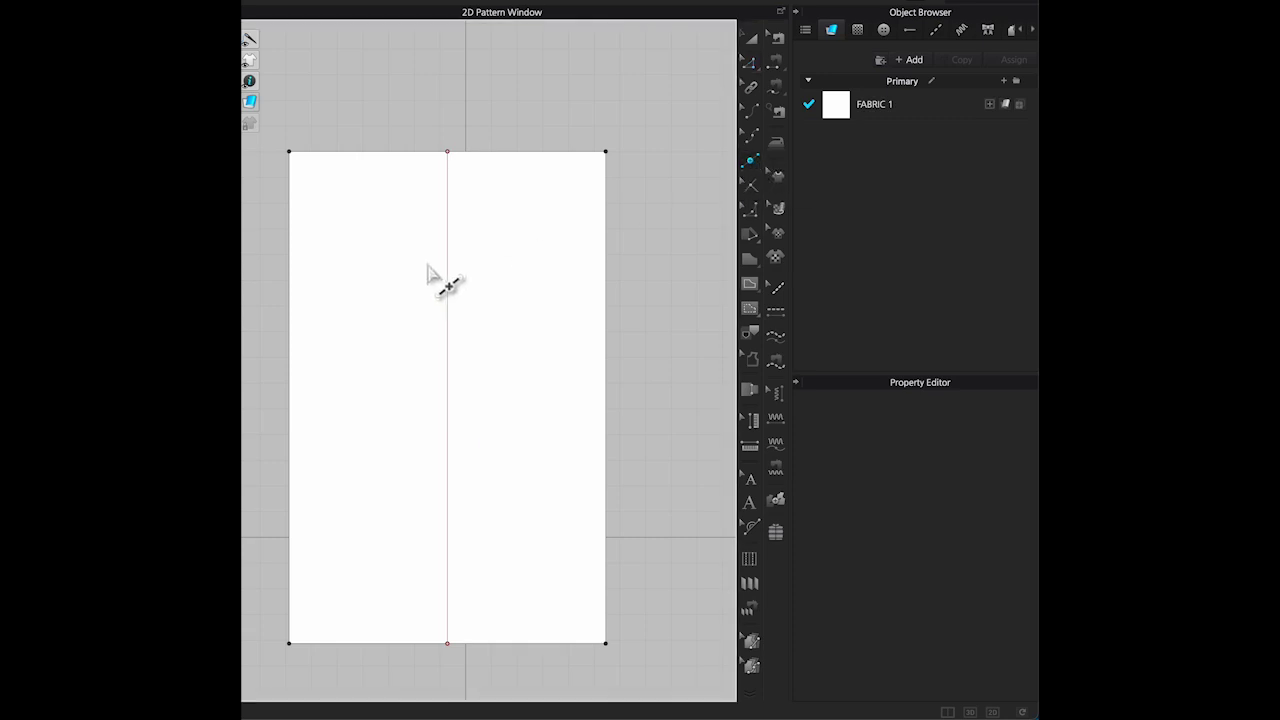
pyautogui.click(446, 239)
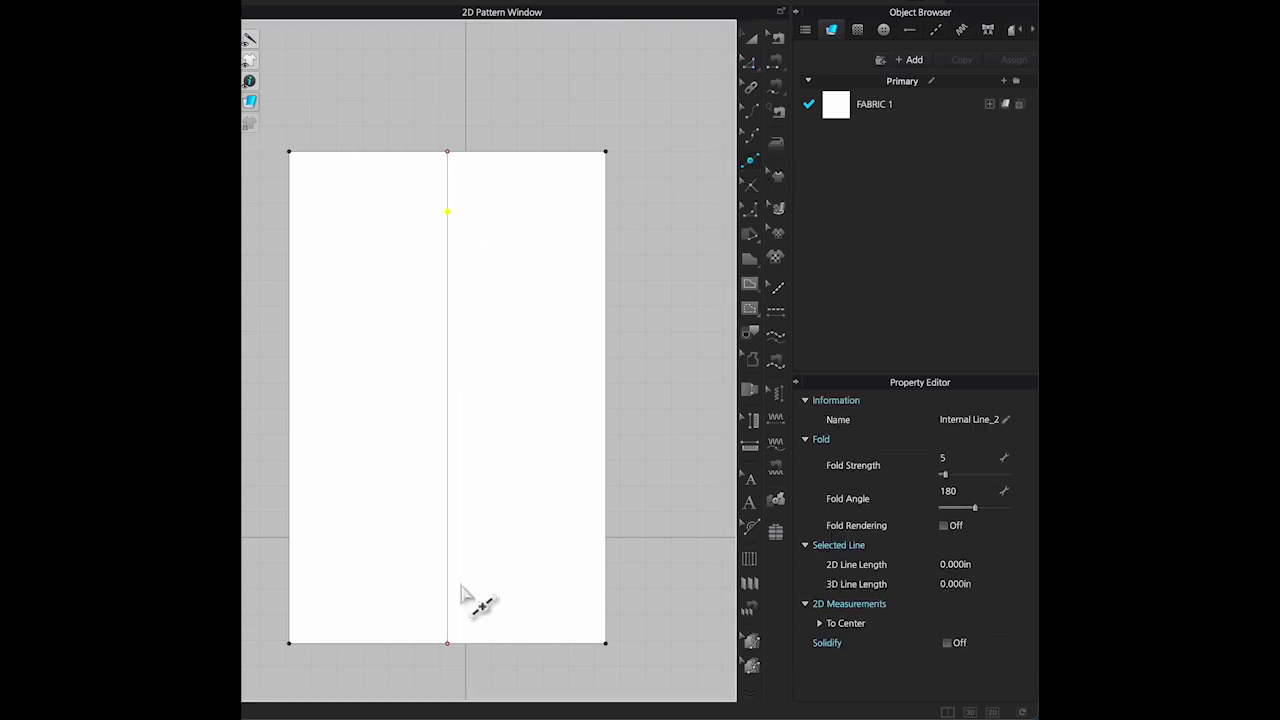
pyautogui.click(447, 584)
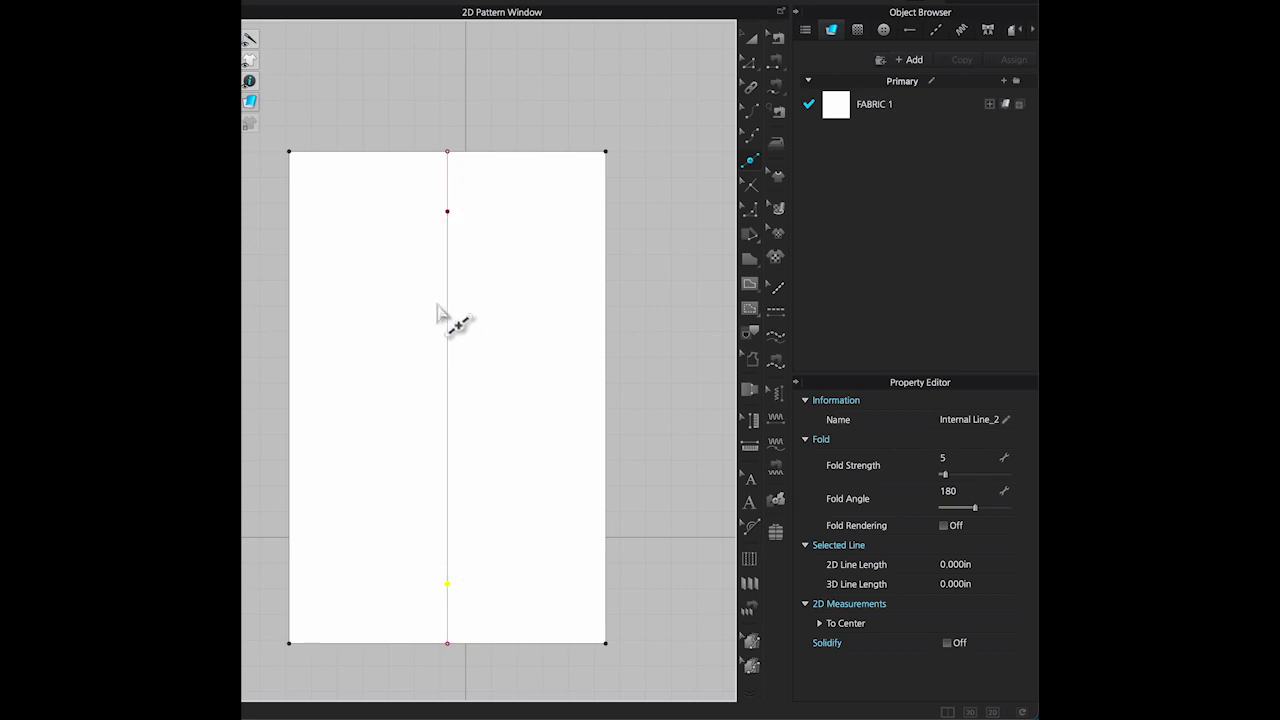
# - Divide the section between the two added points on the rectangle's central line into equal segments using Uniform Split
pyautogui.rightClick(447, 346)
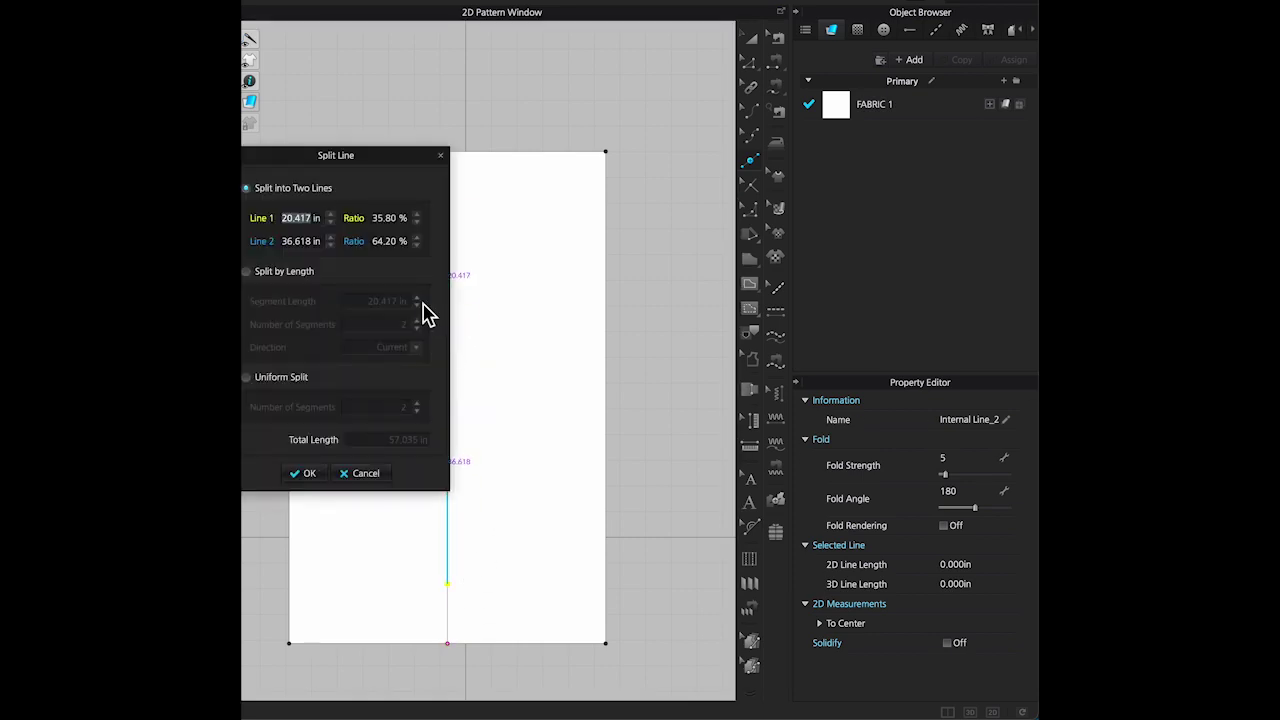
pyautogui.moveTo(333, 165); pyautogui.dragTo(257, 162)
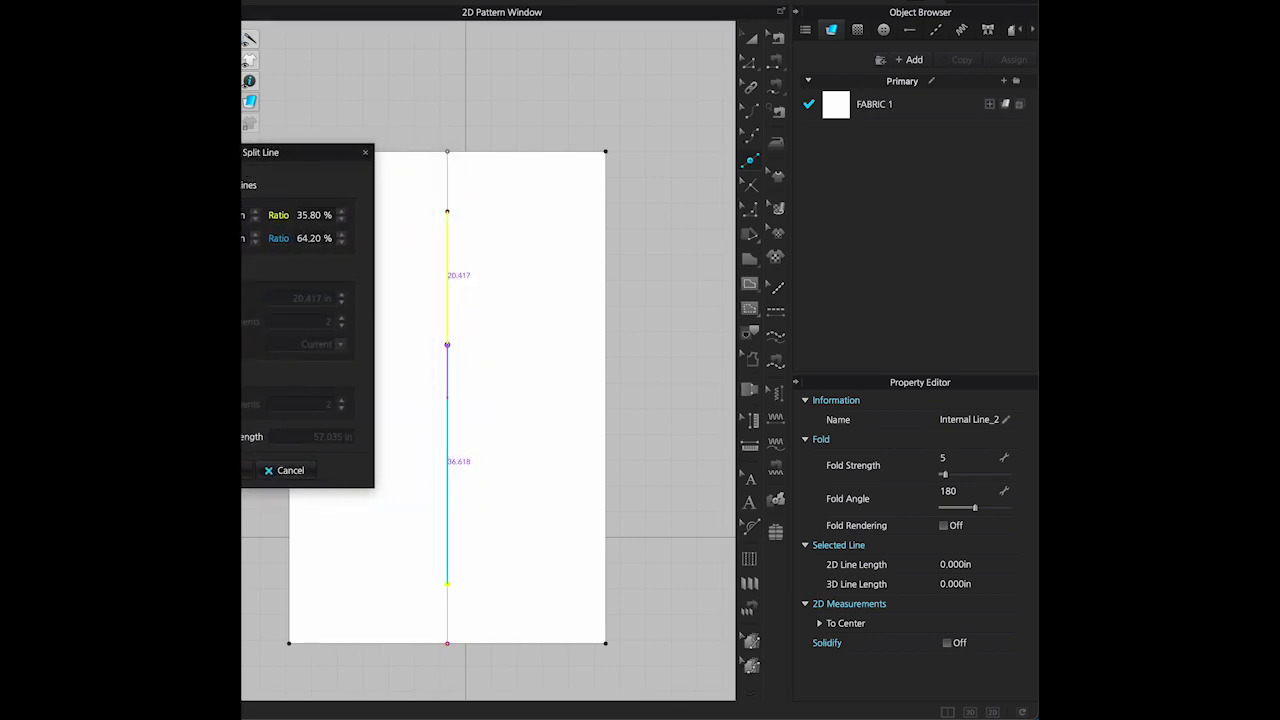
pyautogui.click(246, 374)
pyautogui.moveTo(335, 160); pyautogui.dragTo(678, 131)
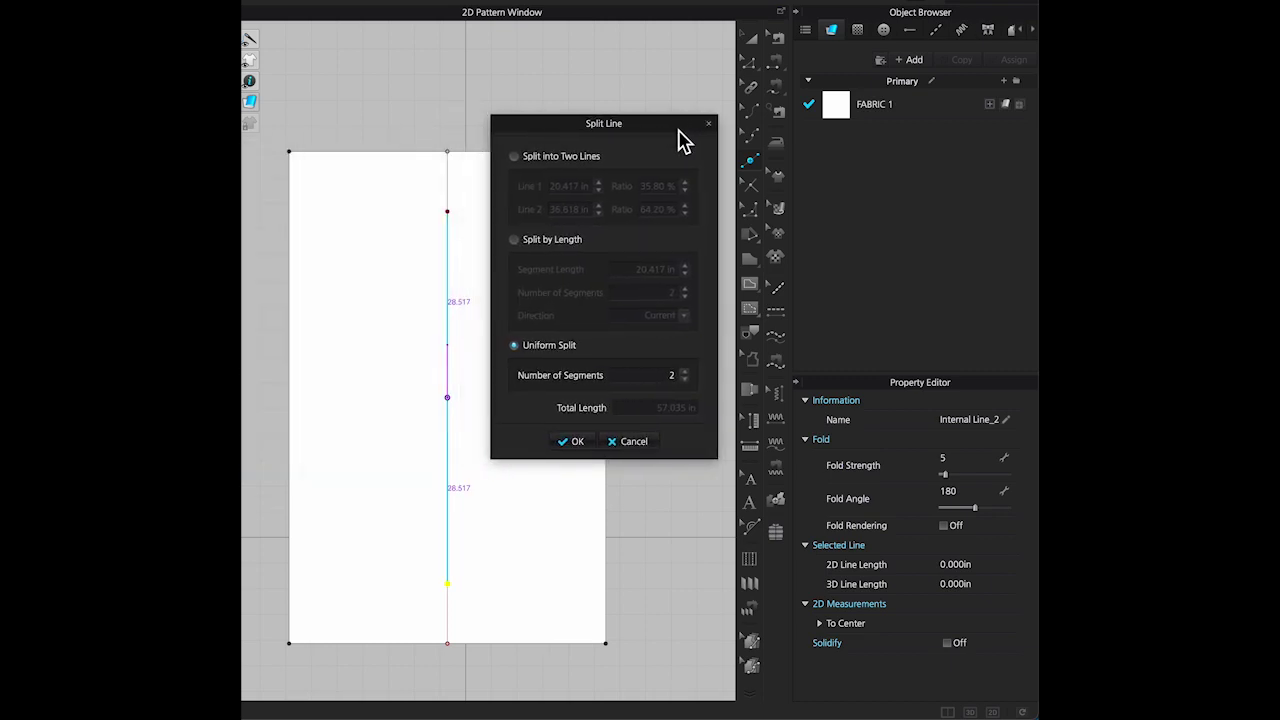
pyautogui.click(687, 372)
pyautogui.click(687, 372)
pyautogui.click(687, 372)
pyautogui.click(687, 372)
pyautogui.click(578, 442)
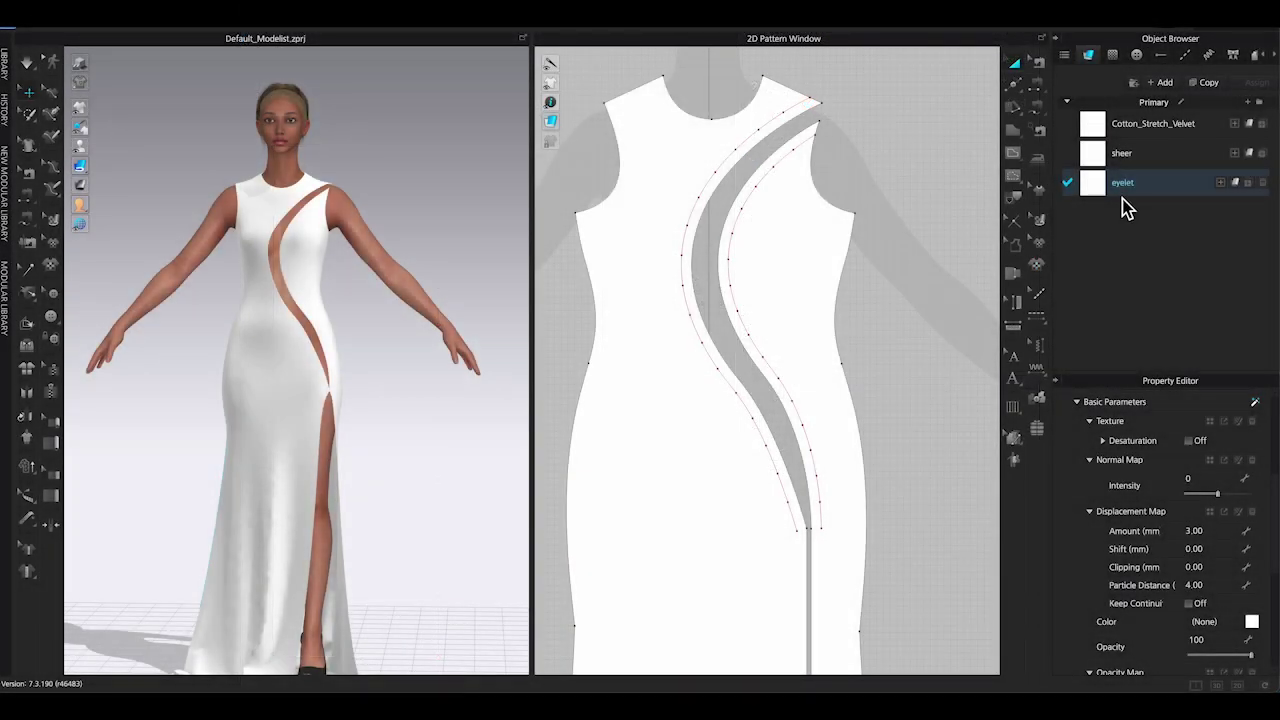
# - Draw a small internal circle on the armhole-side front piece, near the upper end of its point-marked internal line
pyautogui.scroll(-4, 915, 194)
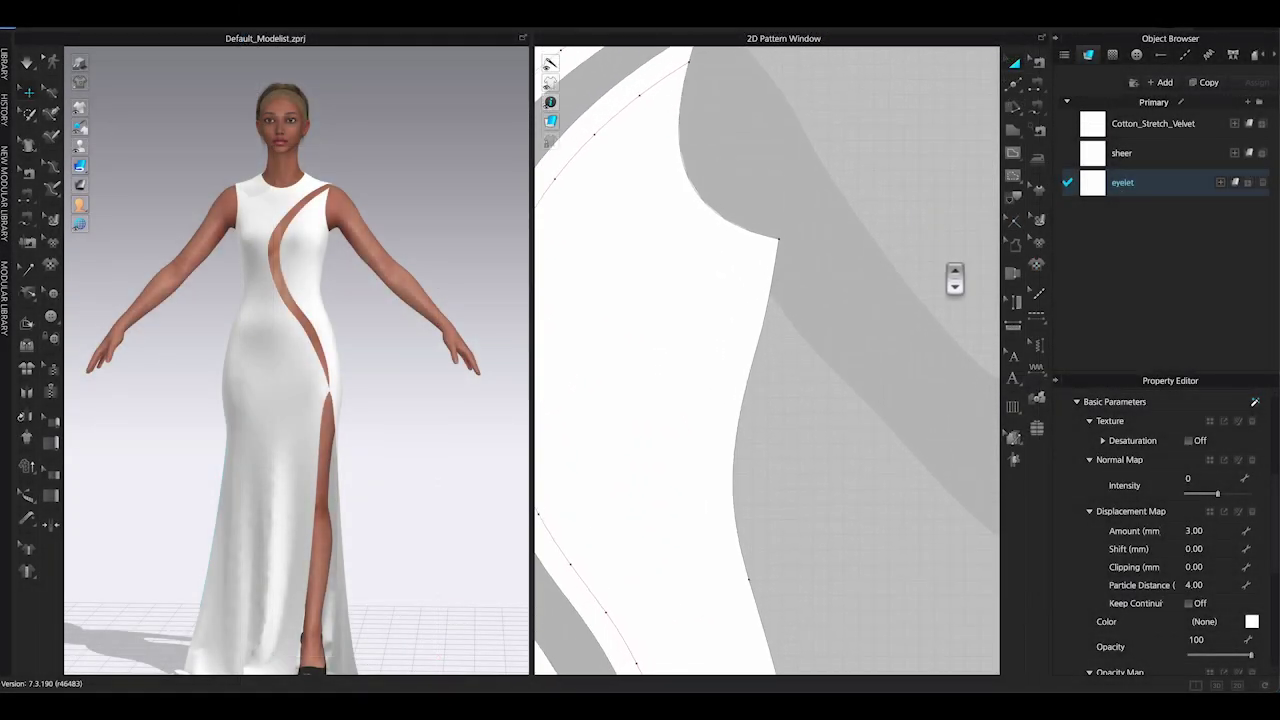
pyautogui.moveTo(649, 89); pyautogui.dragTo(763, 283, button='middle')
pyautogui.scroll(-4, 763, 292)
pyautogui.scroll(3, 768, 300)
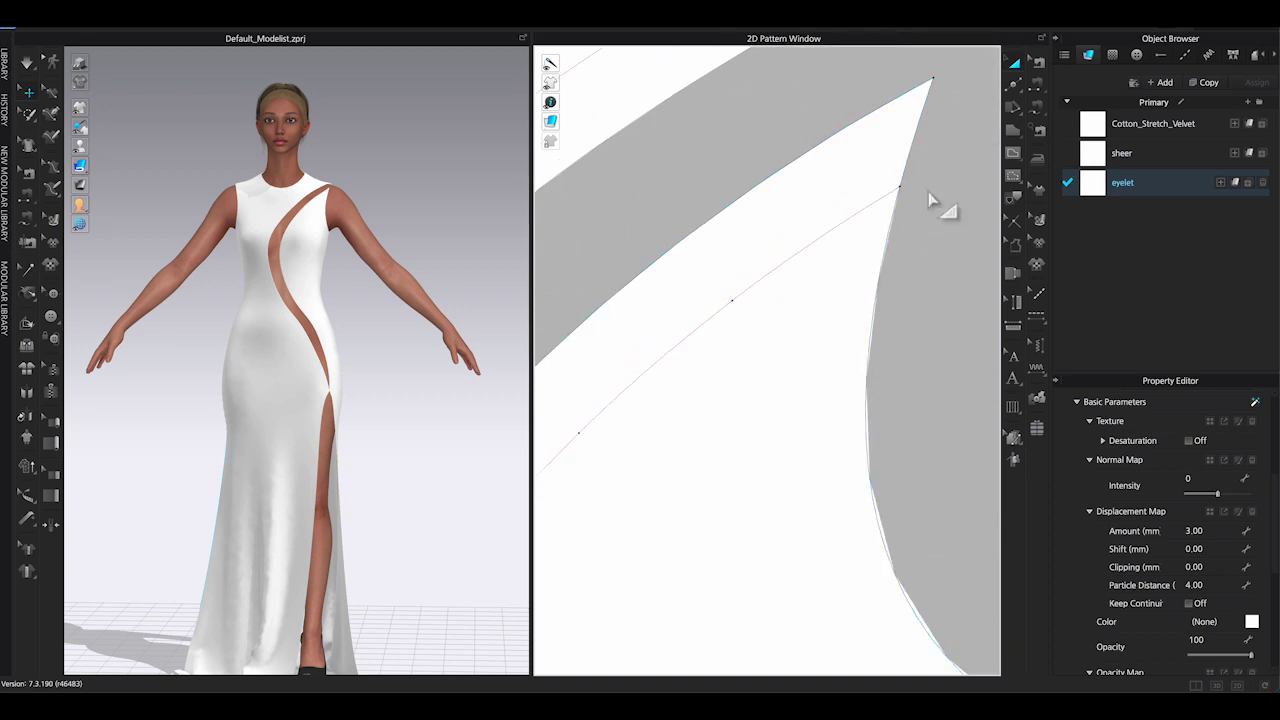
pyautogui.click(1018, 160)
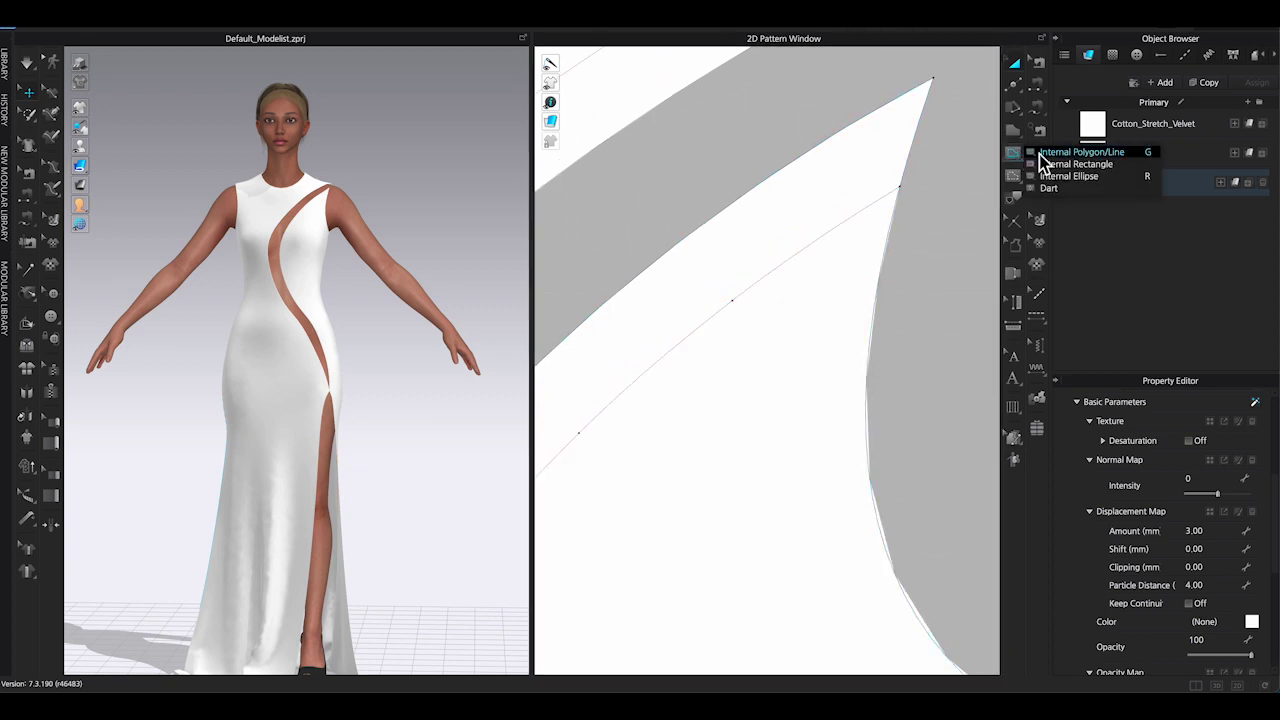
pyautogui.click(1060, 177)
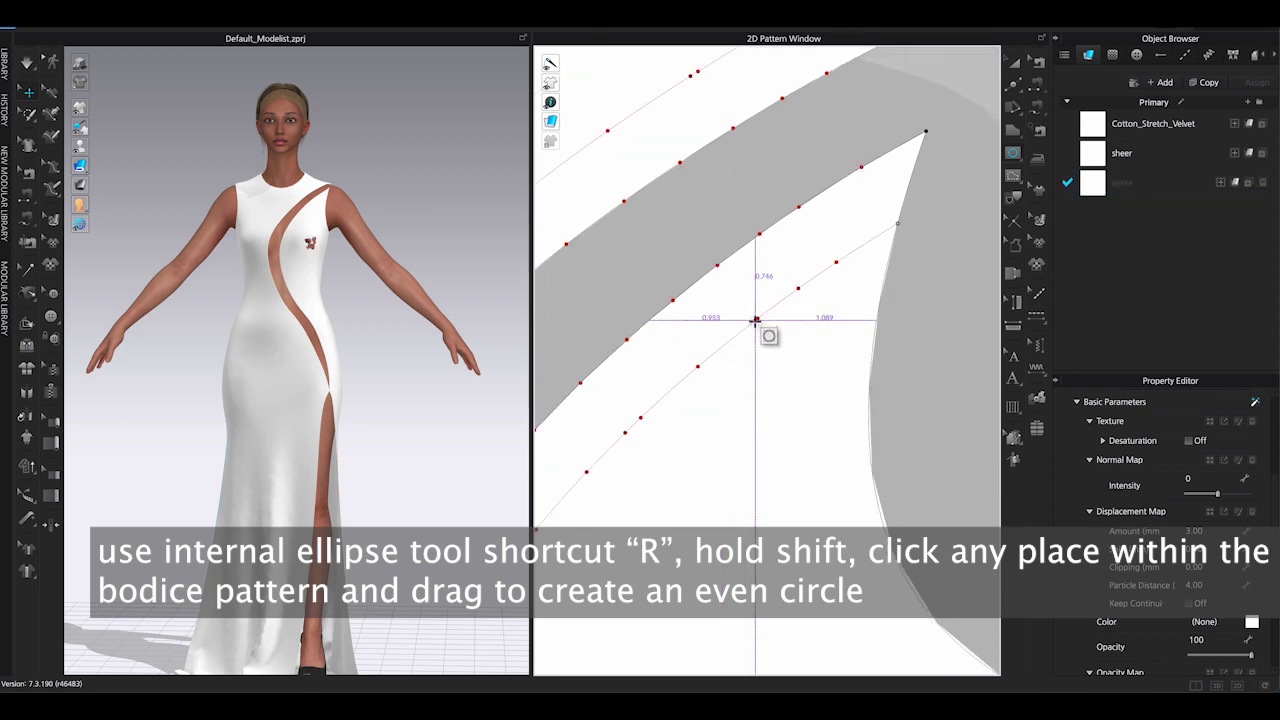
pyautogui.moveTo(755, 321)
pyautogui.mouseDown(button='middle')
pyautogui.moveTo(780, 343)
pyautogui.moveTo(746, 294)
pyautogui.moveTo(755, 306)
pyautogui.mouseUp(button='middle')
pyautogui.moveTo(741, 327); pyautogui.dragTo(766, 353)
pyautogui.click(1021, 67)
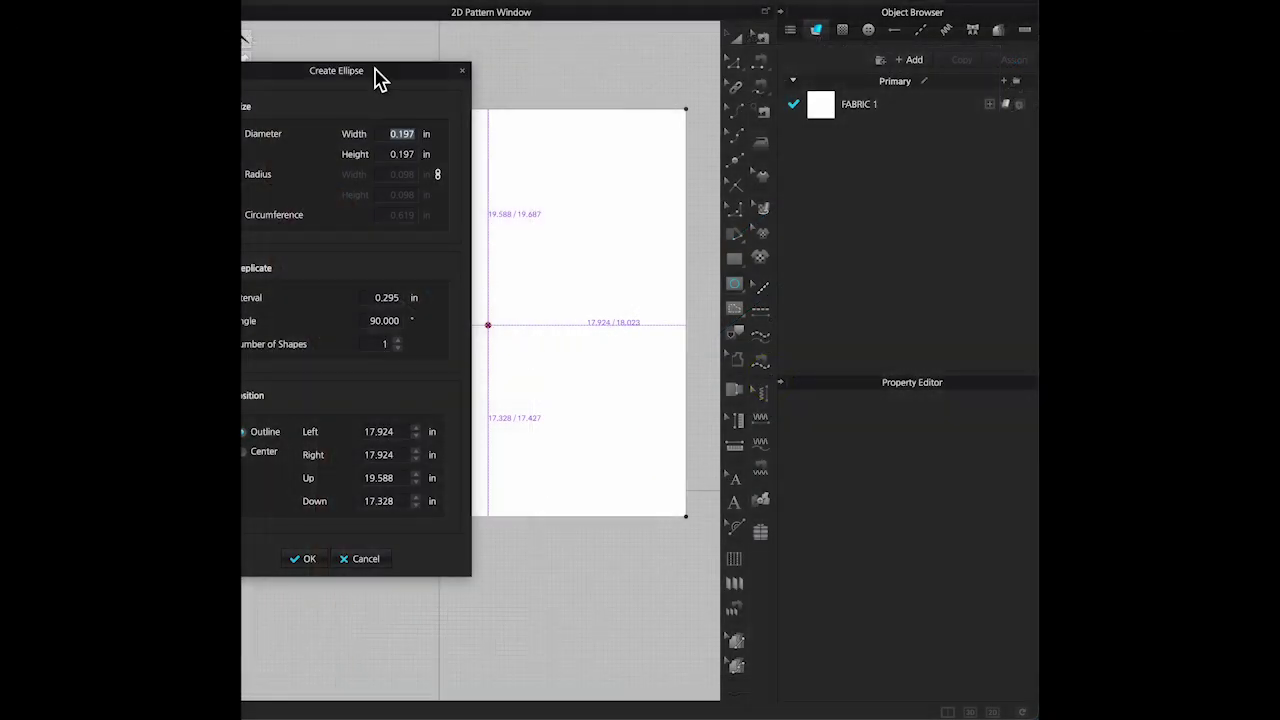
# - Create an internal circle with a 0.35 in diameter inside the rectangular pattern, dismissing any additional ellipse
pyautogui.moveTo(377, 77); pyautogui.dragTo(440, 210)
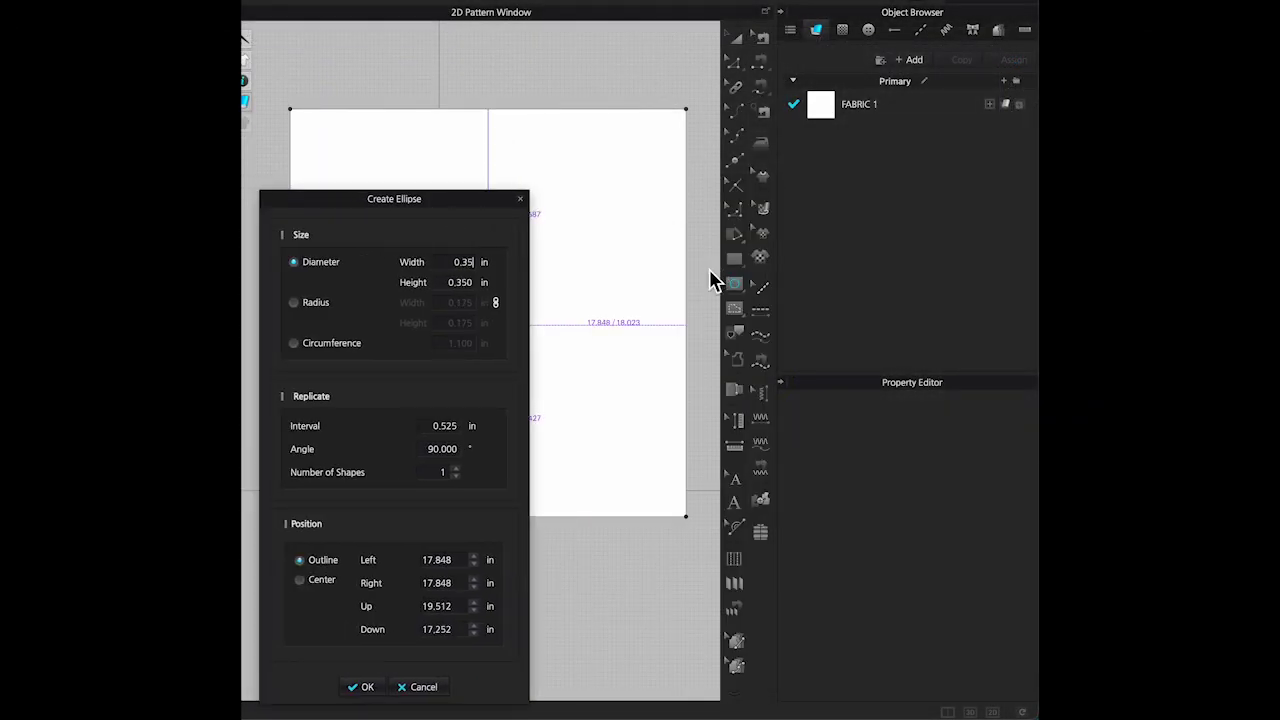
pyautogui.moveTo(380, 222); pyautogui.dragTo(709, 371)
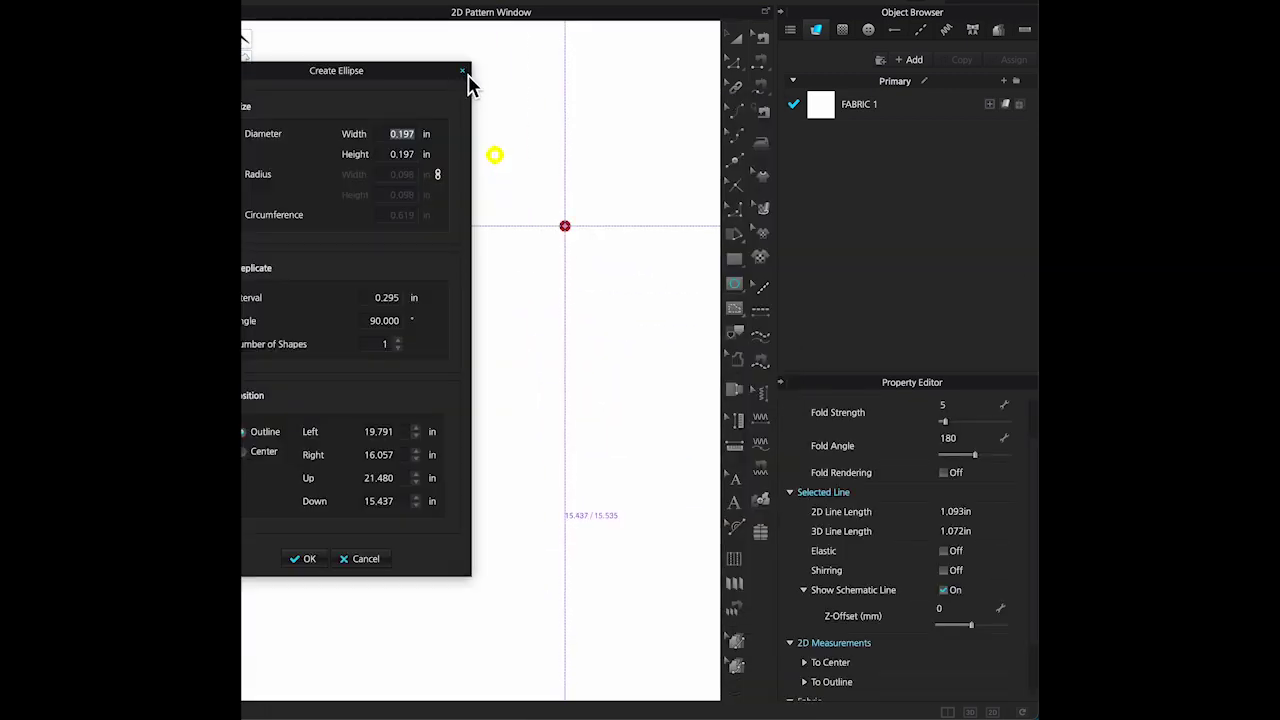
pyautogui.click(462, 71)
pyautogui.scroll(5, 509, 243)
pyautogui.moveTo(520, 92); pyautogui.dragTo(514, 419, button='middle')
pyautogui.scroll(3, 456, 457)
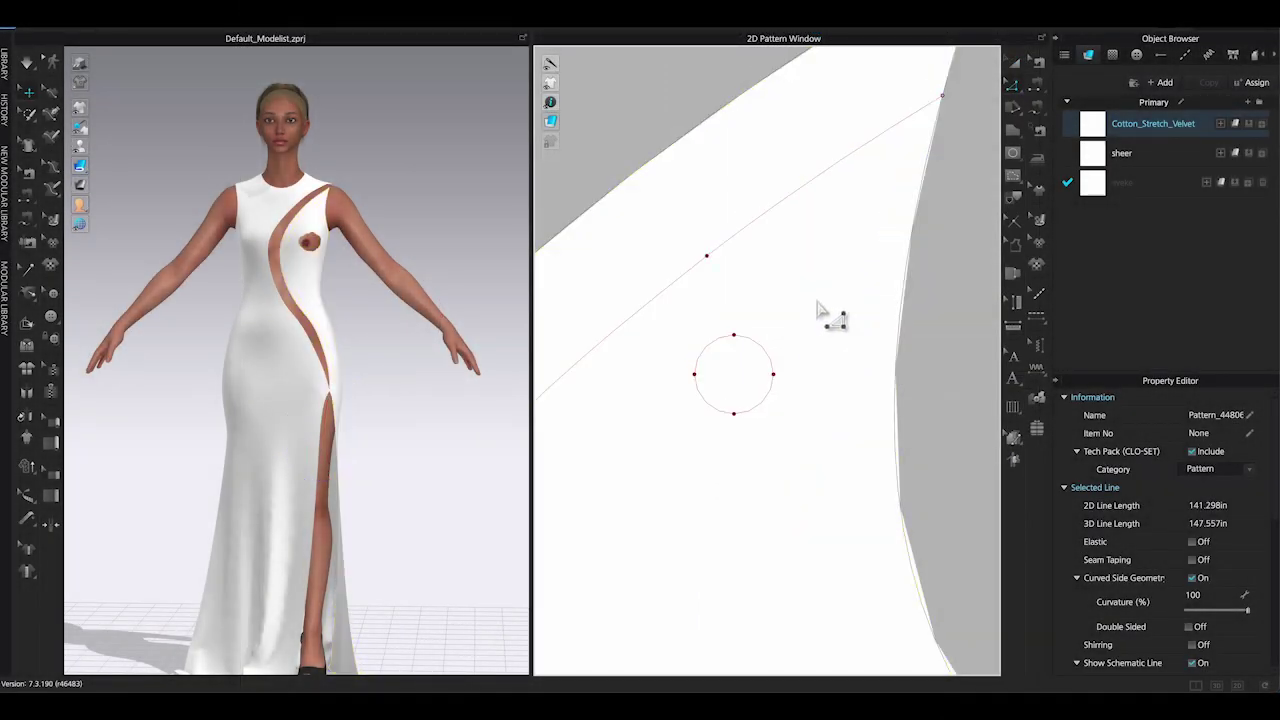
# - Convert the circle's upper and two side points to curve points and simulate the dress
pyautogui.click(818, 312)
pyautogui.moveTo(683, 327); pyautogui.dragTo(786, 393)
pyautogui.rightClick(777, 378)
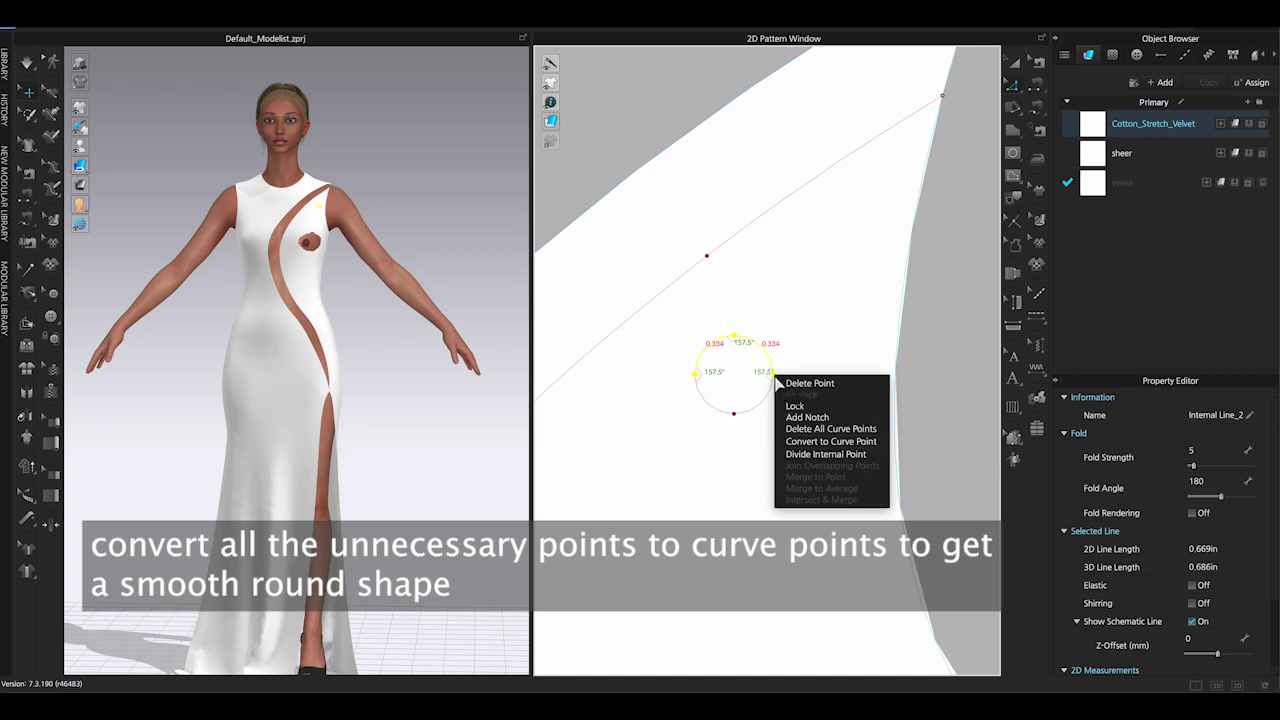
pyautogui.click(826, 442)
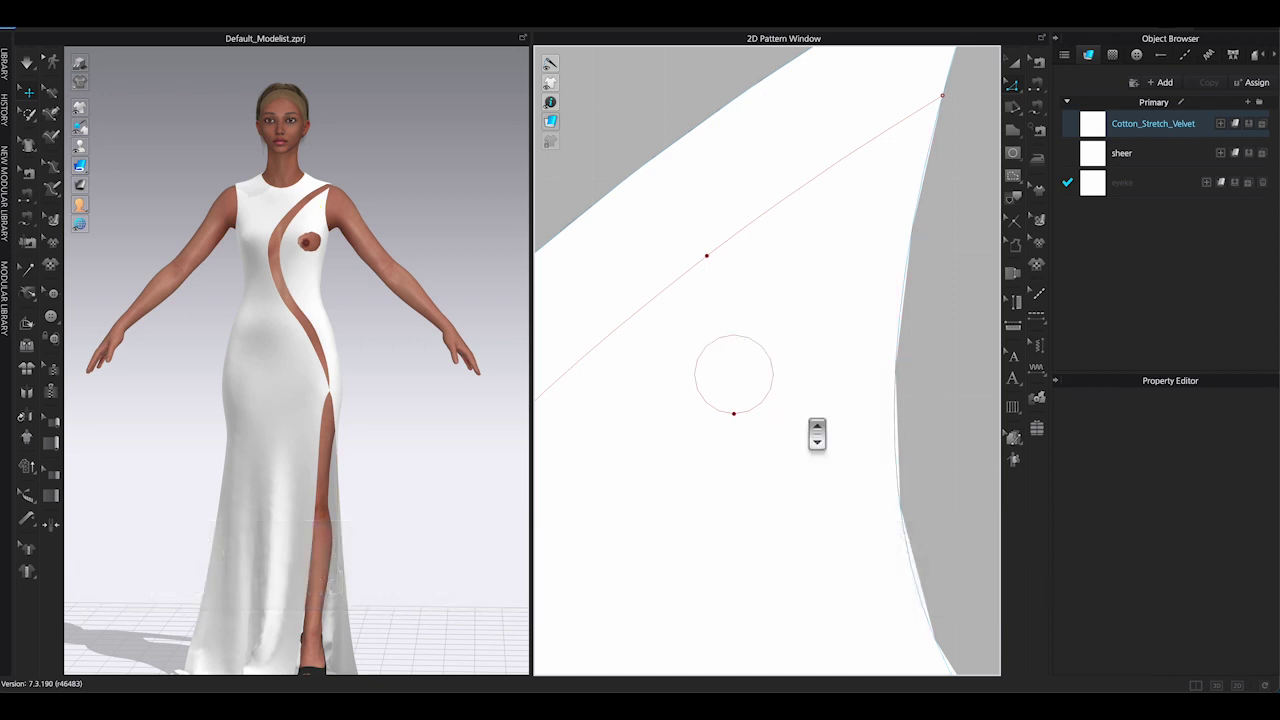
pyautogui.press('space')
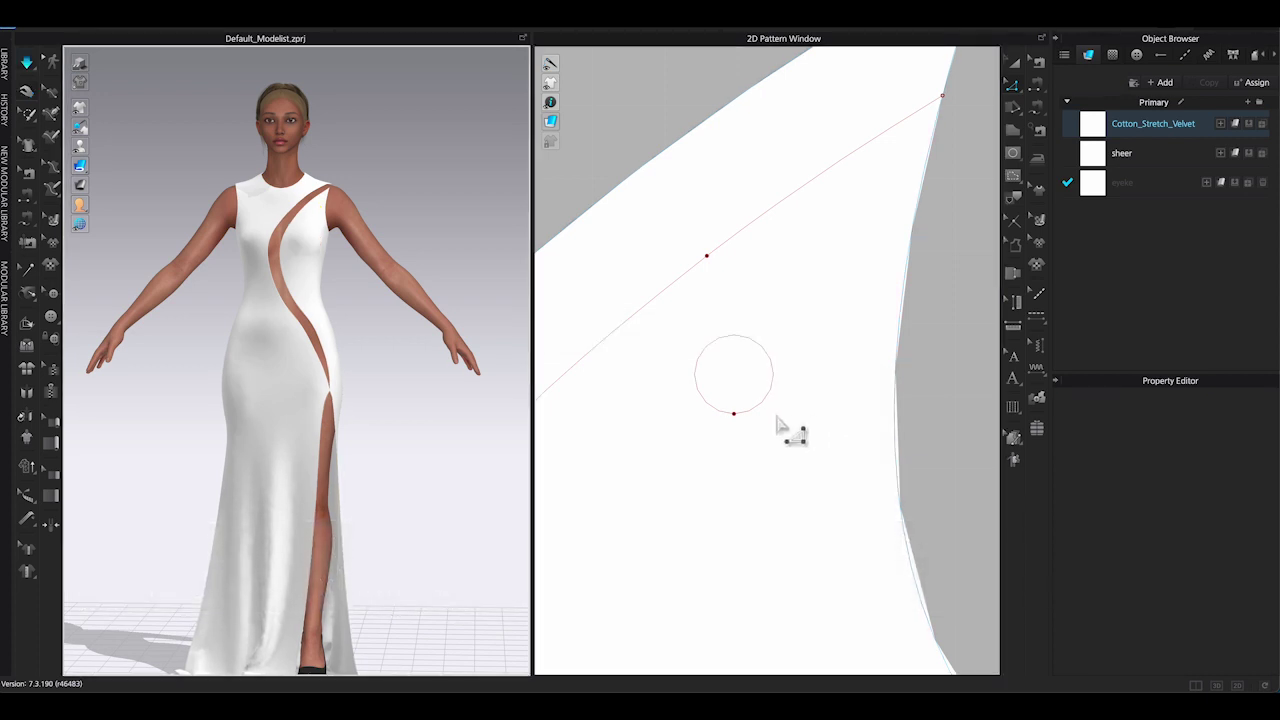
pyautogui.moveTo(405, 382)
pyautogui.mouseDown(button='right')
pyautogui.moveTo(316, 388)
pyautogui.moveTo(398, 385)
pyautogui.mouseUp(button='right')
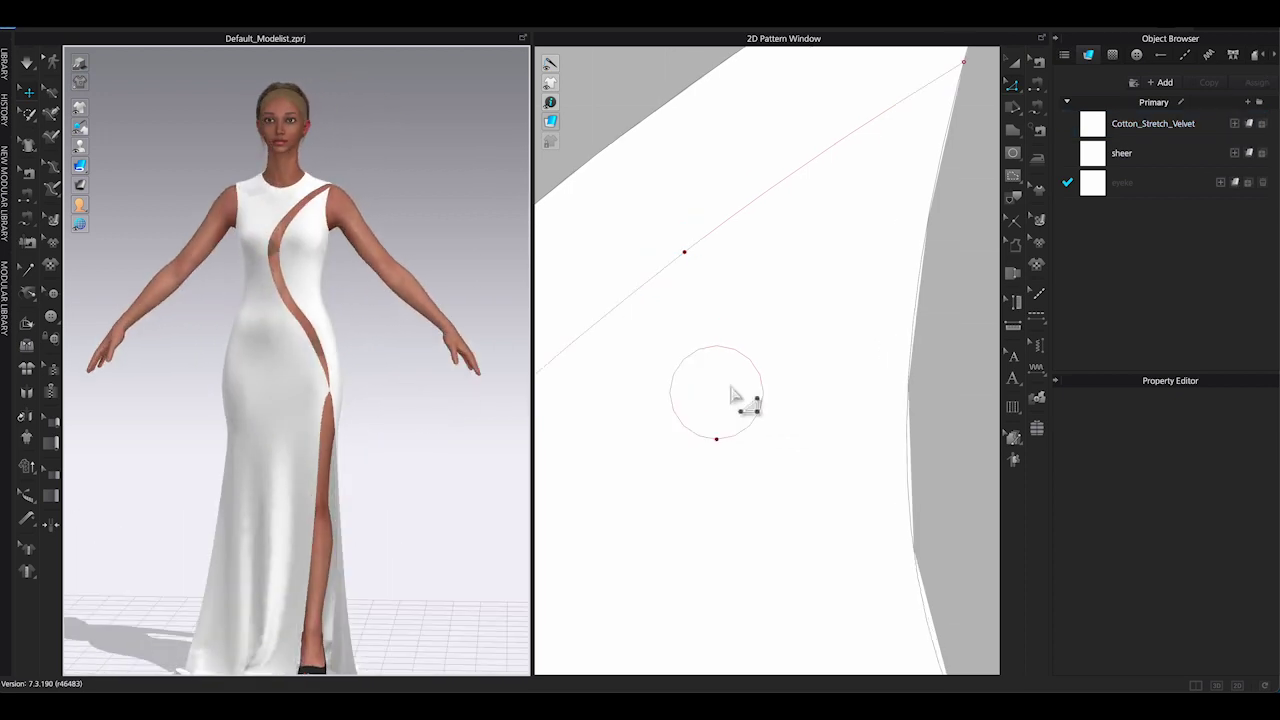
# - Centre the circle on the uppermost inner eyelet point of the armhole-side internal line and apply Cut & Sew to it
pyautogui.moveTo(723, 388); pyautogui.dragTo(692, 249)
pyautogui.scroll(2, 780, 326)
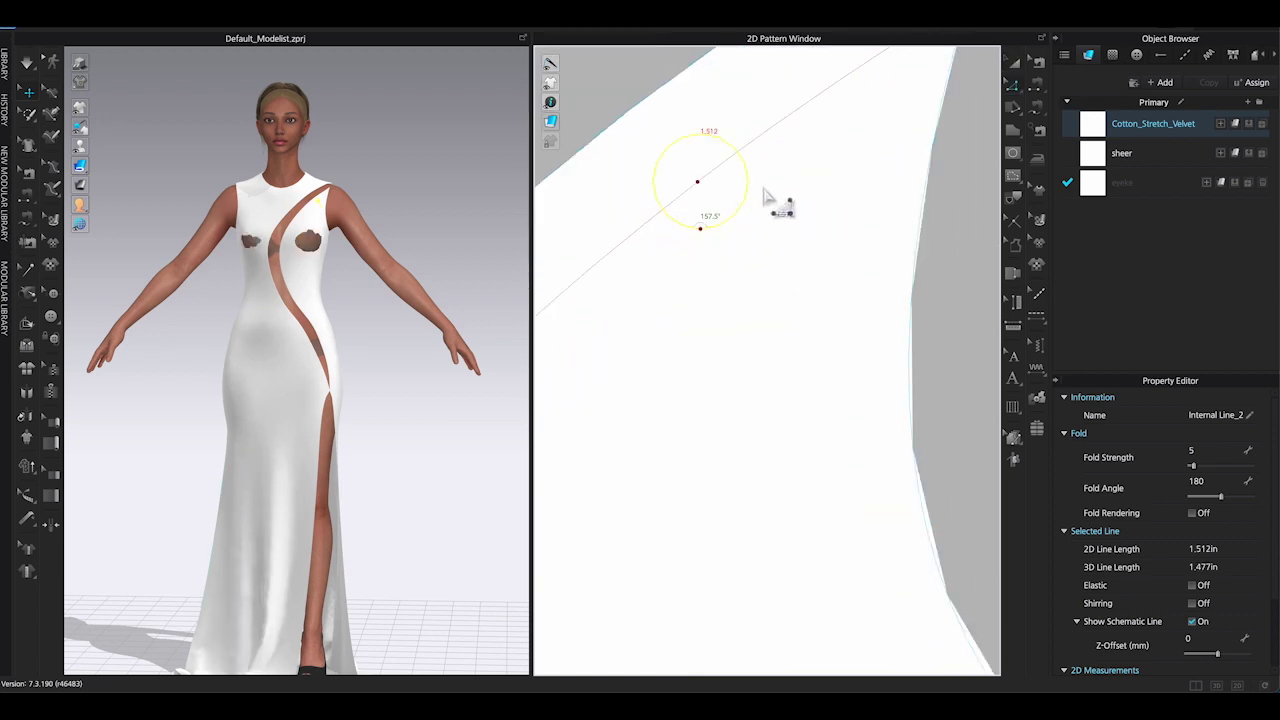
pyautogui.click(749, 180)
pyautogui.rightClick(714, 201)
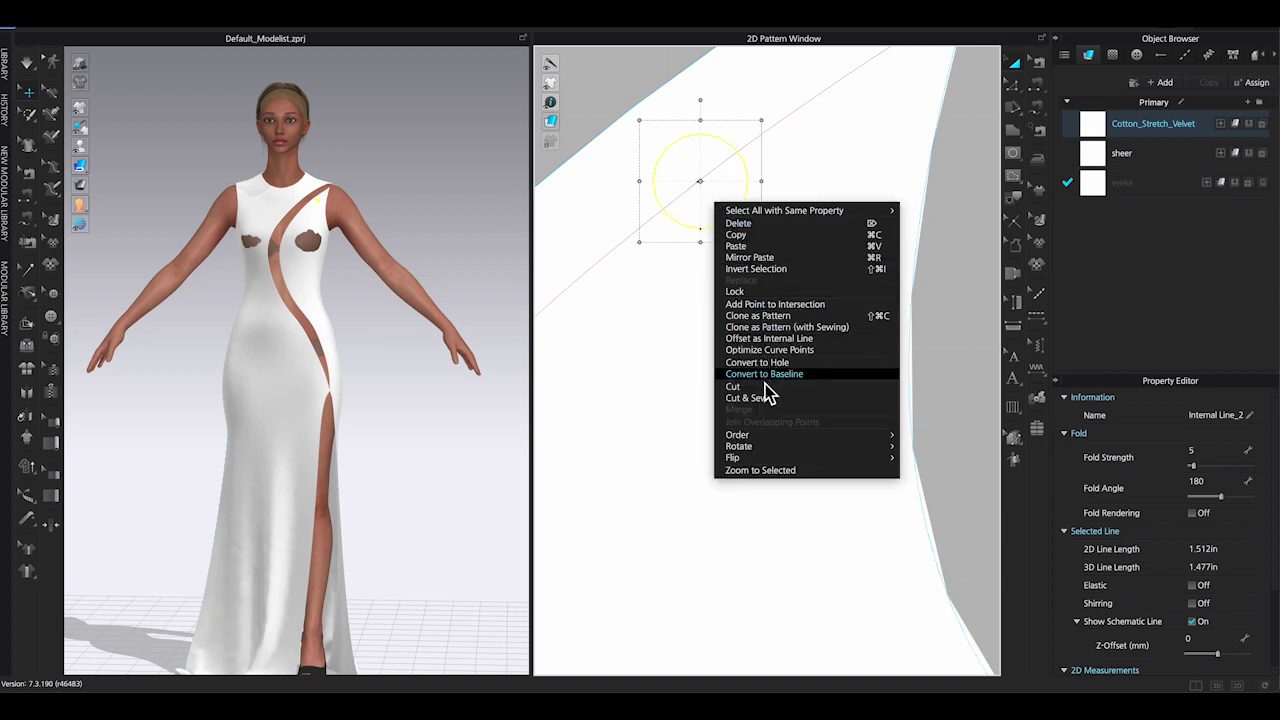
pyautogui.click(765, 397)
# - Move the cut circular piece off the front pattern into the empty area beyond the armhole
pyautogui.scroll(-4, 800, 404)
pyautogui.scroll(-1, 800, 404)
pyautogui.moveTo(923, 403); pyautogui.dragTo(824, 366, button='middle')
pyautogui.moveTo(660, 278); pyautogui.dragTo(920, 391)
pyautogui.scroll(-3, 866, 400)
pyautogui.moveTo(861, 387); pyautogui.dragTo(776, 277, button='middle')
pyautogui.scroll(3, 911, 286)
pyautogui.scroll(-3, 915, 268)
pyautogui.scroll(-1, 915, 253)
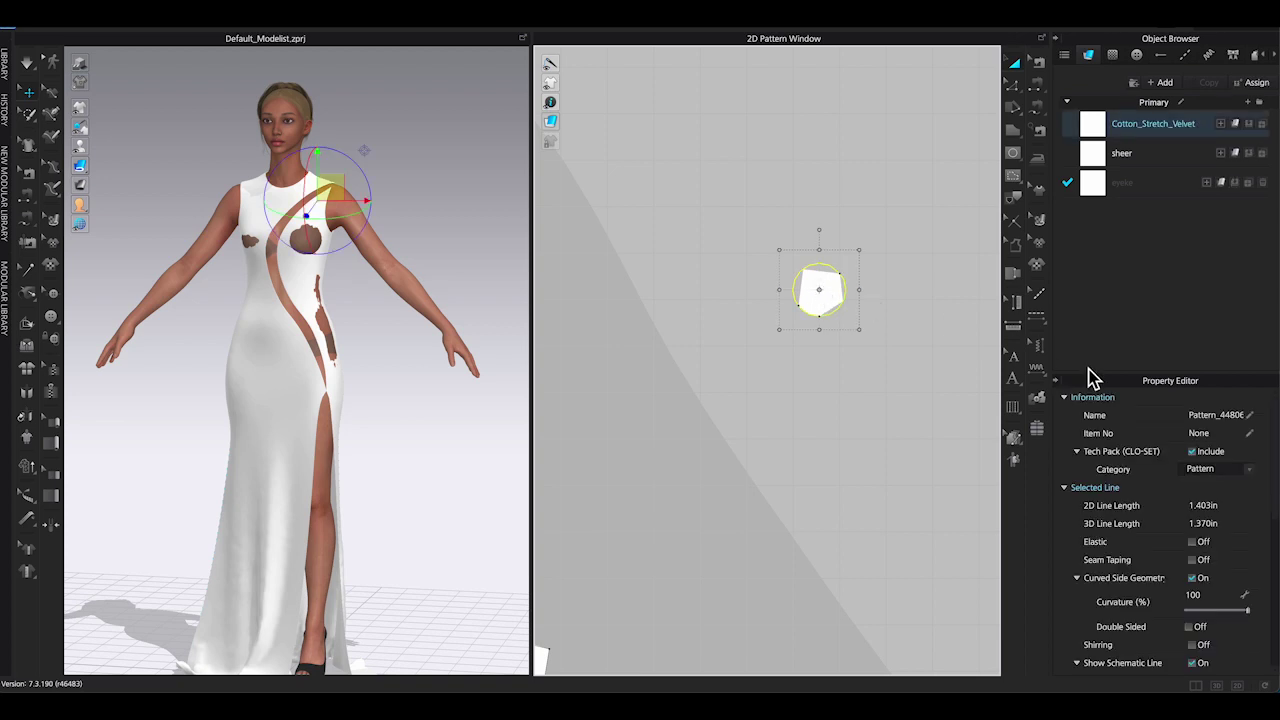
# - Set the cut-out circle's particle distance to 1 mm and accept the slower simulation
pyautogui.scroll(-5, 1244, 572)
pyautogui.click(1220, 492)
pyautogui.write('1')
pyautogui.press('Return')
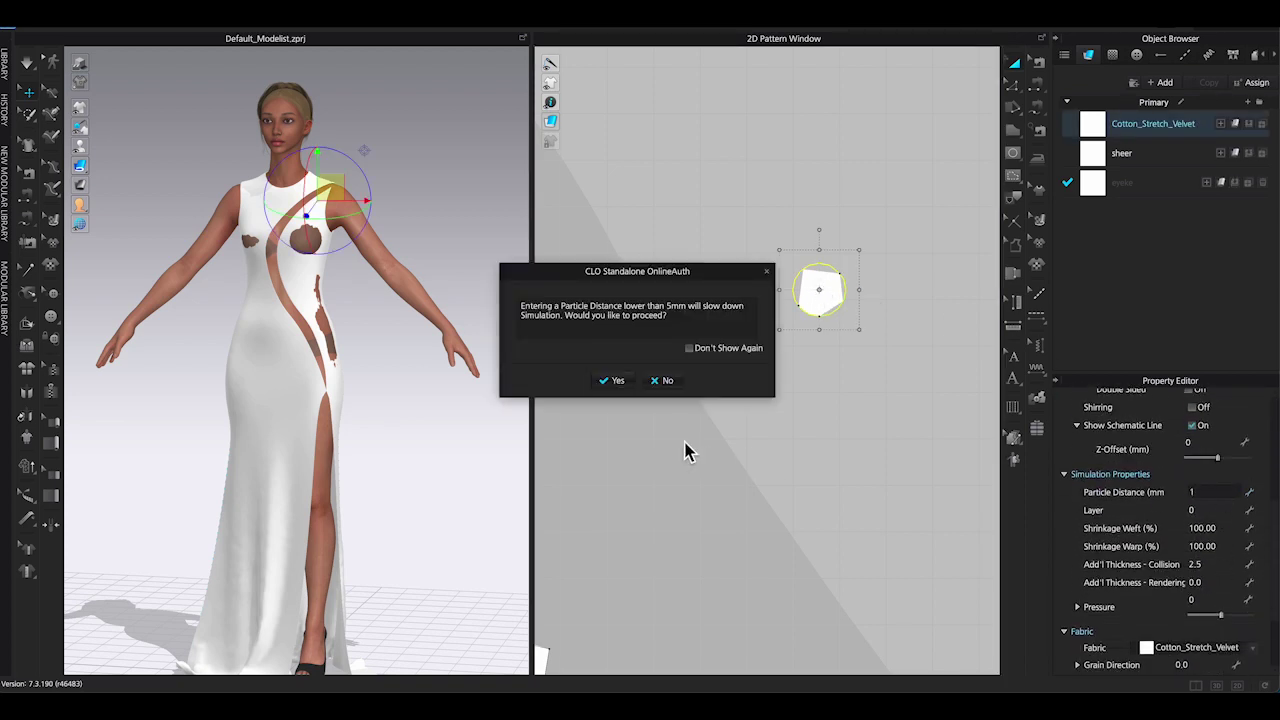
pyautogui.click(614, 381)
pyautogui.click(880, 294)
# - Offset the circle's outline inward by 0.07 in as one internal line
pyautogui.scroll(3, 880, 294)
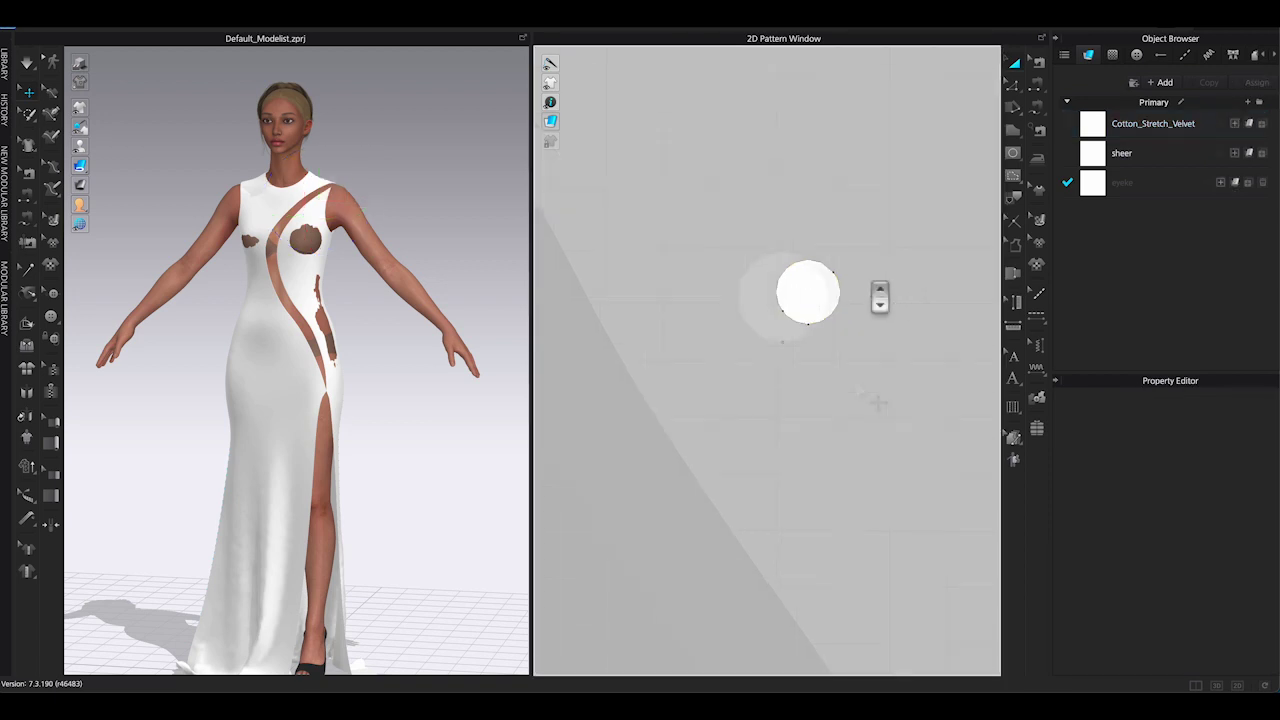
pyautogui.click(822, 301)
pyautogui.rightClick(826, 305)
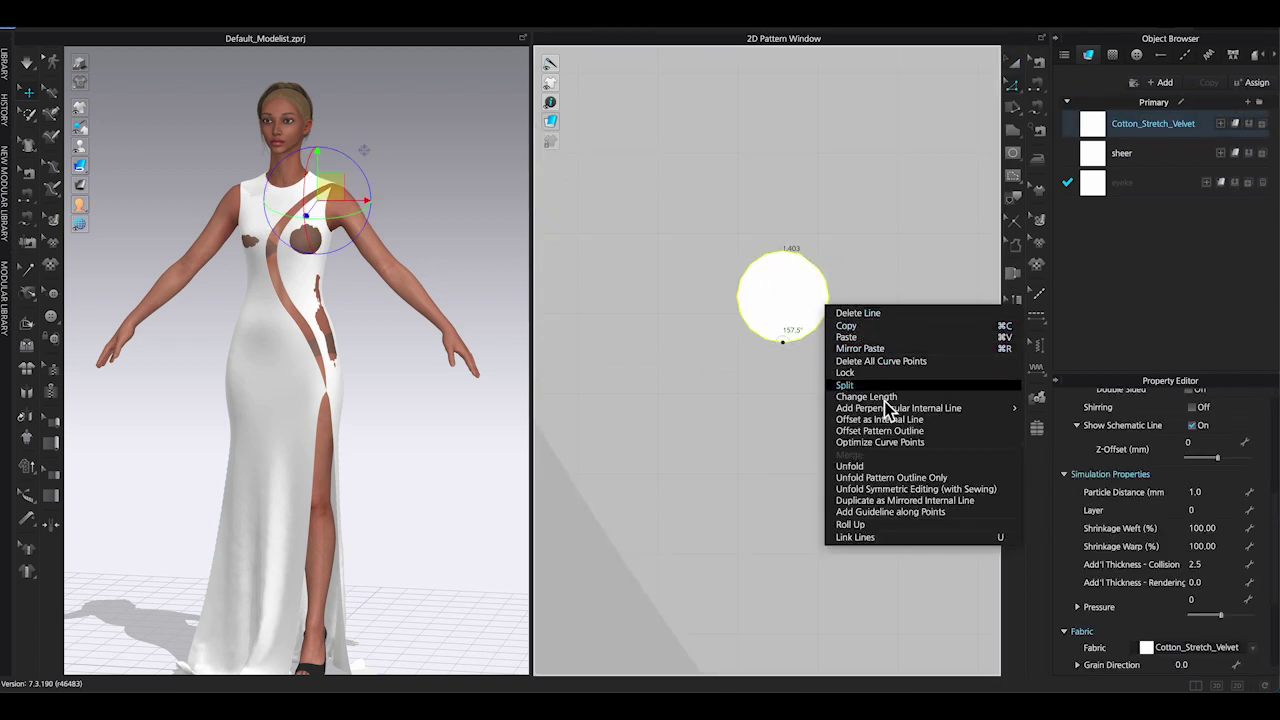
pyautogui.click(885, 419)
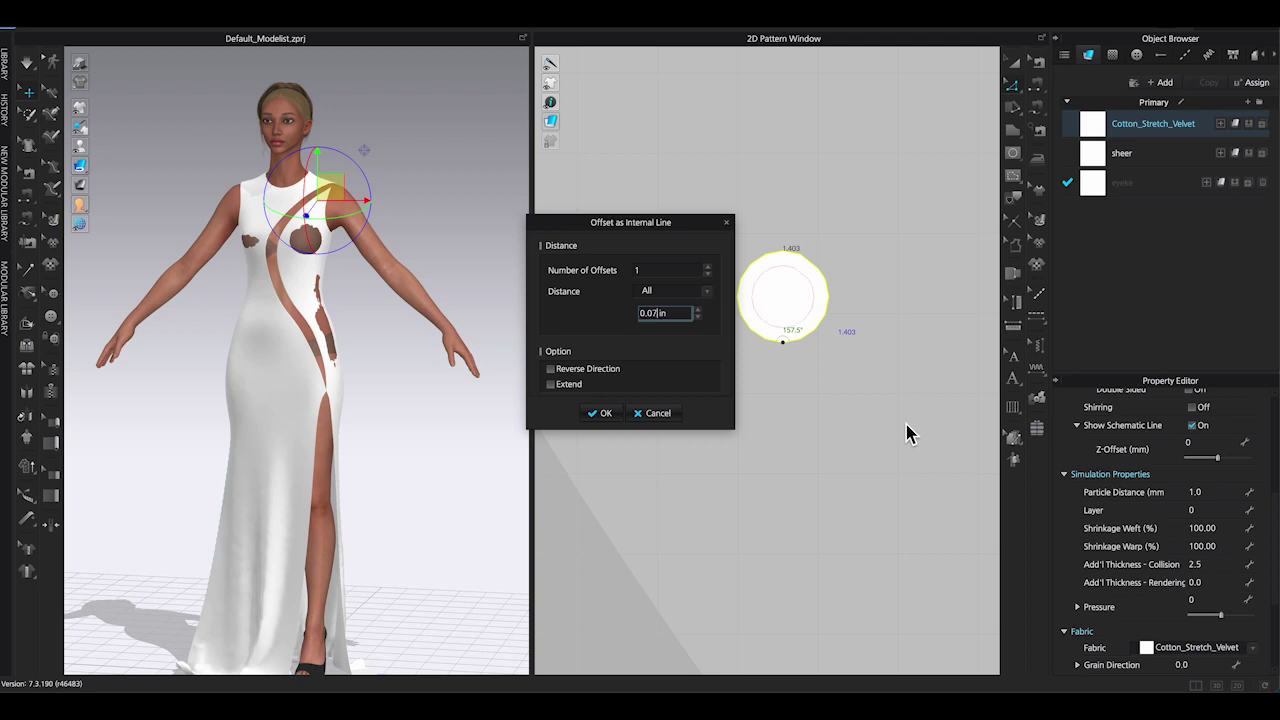
pyautogui.click(605, 418)
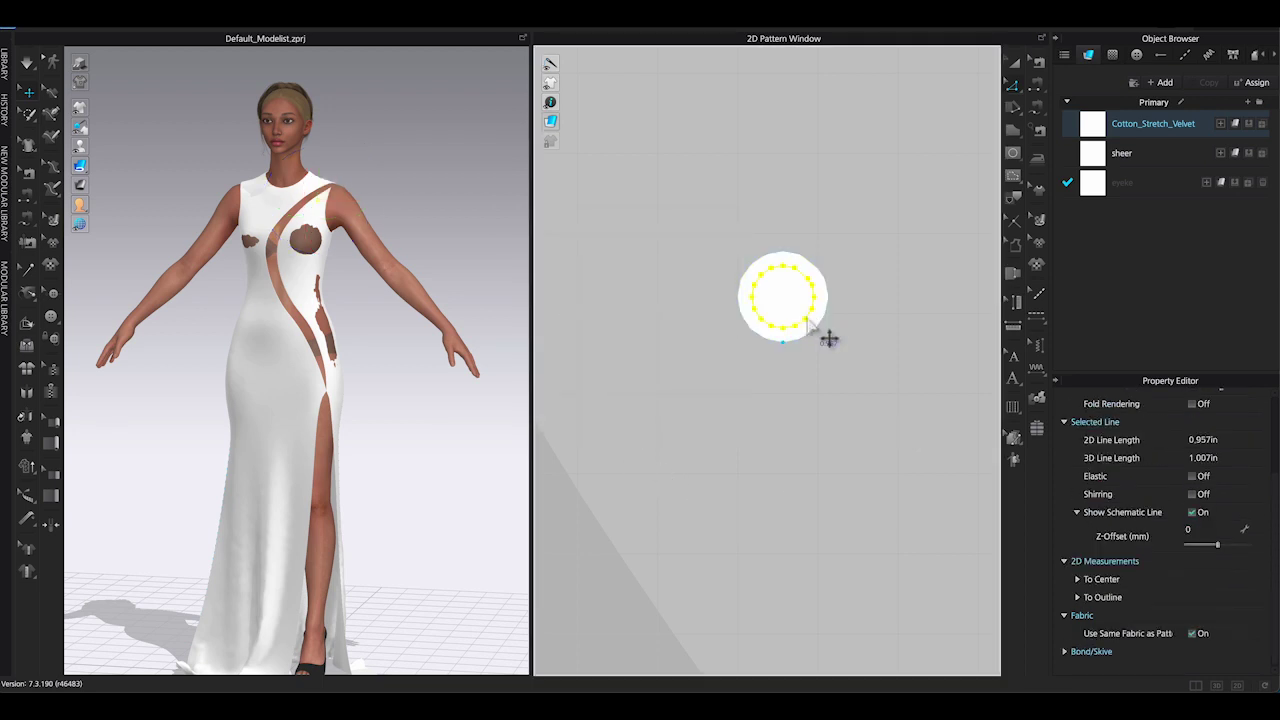
pyautogui.click(905, 218)
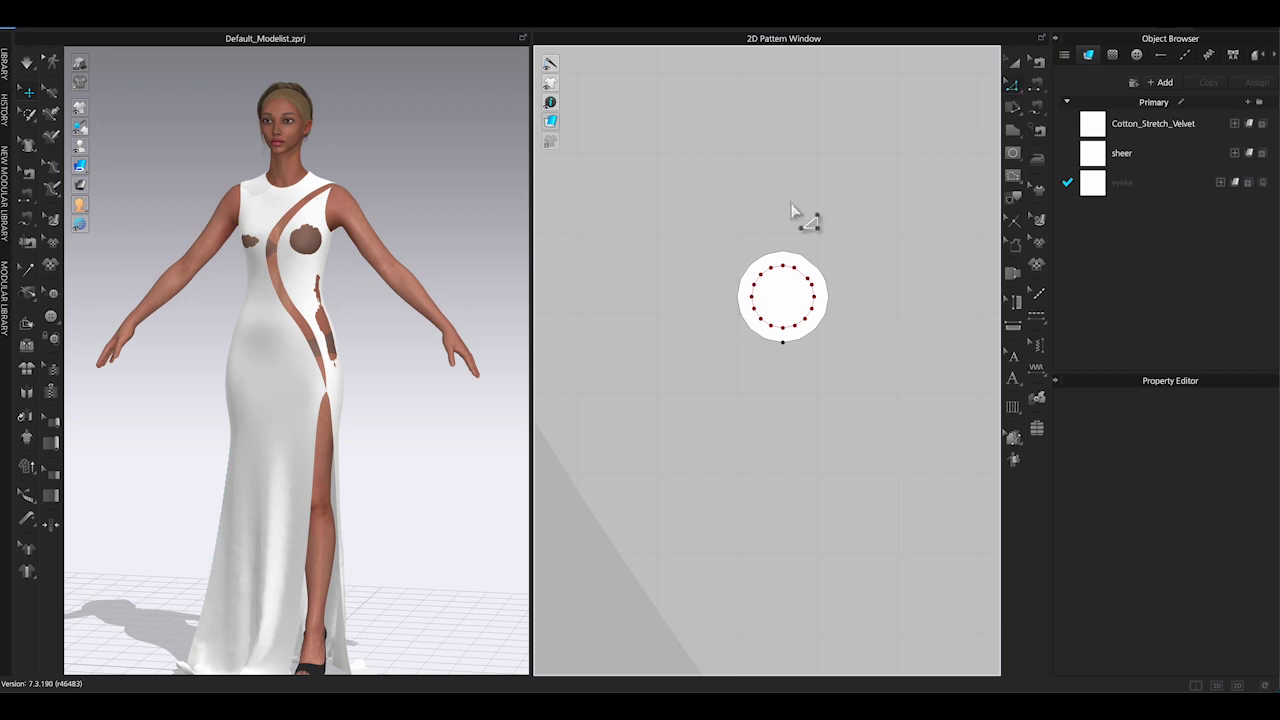
# - Convert all points of the inner circle except the bottom one to curve points
pyautogui.moveTo(703, 238); pyautogui.dragTo(835, 318)
pyautogui.rightClick(835, 318)
pyautogui.click(864, 357)
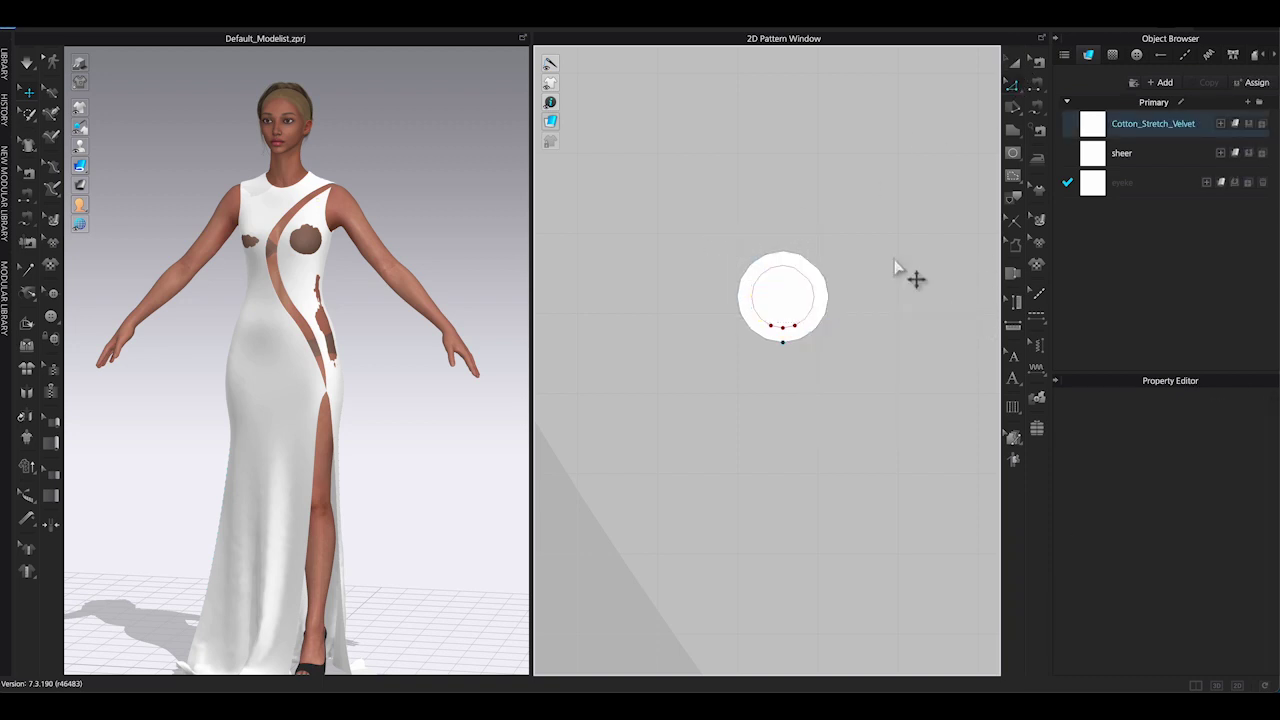
pyautogui.click(790, 345)
pyautogui.rightClick(768, 323)
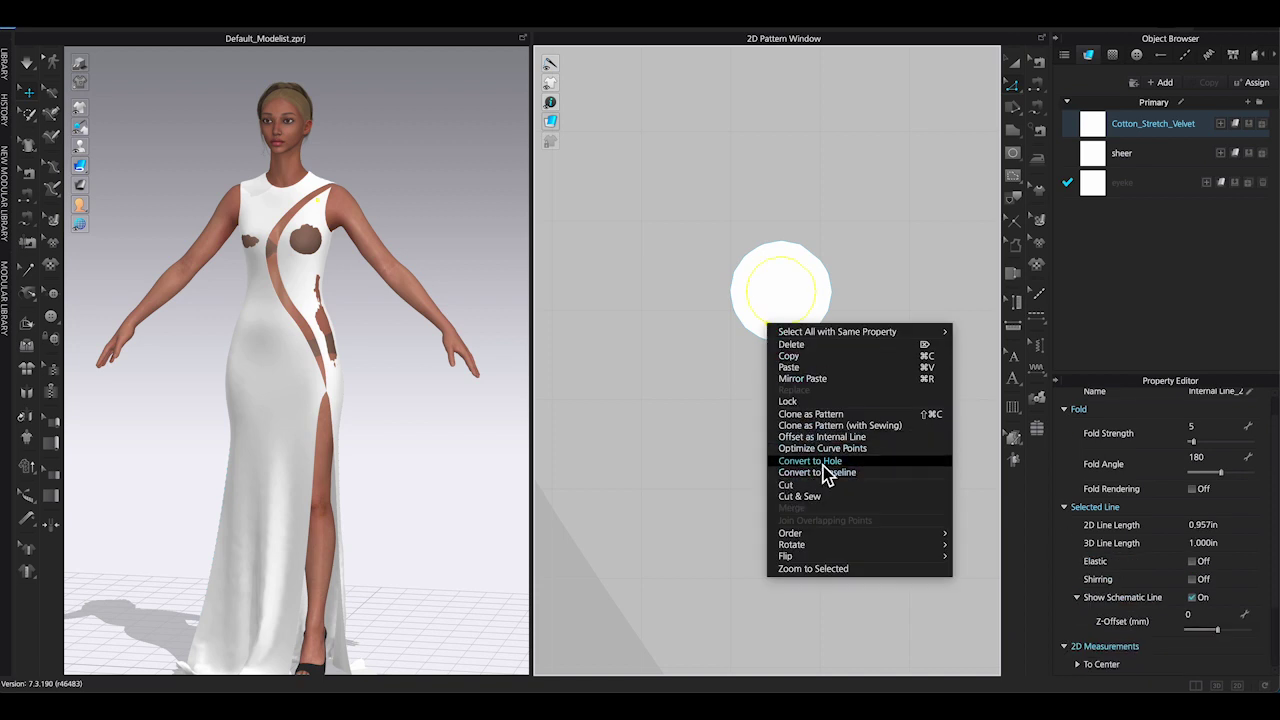
pyautogui.click(690, 443)
pyautogui.click(769, 323)
pyautogui.rightClick(786, 318)
pyautogui.click(840, 410)
pyautogui.scroll(2, 898, 310)
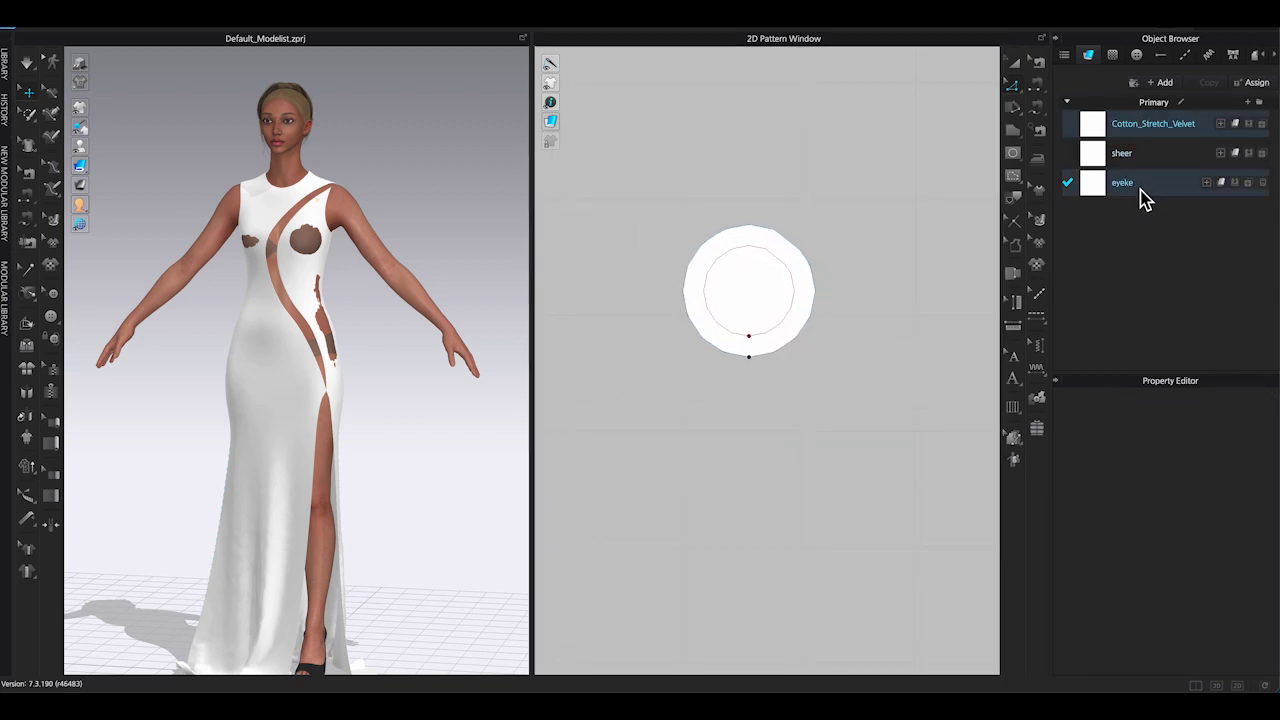
# - Apply Cut & Sew to the inner circle and move the separated disc away from the outer ring
pyautogui.click(795, 303)
pyautogui.rightClick(794, 303)
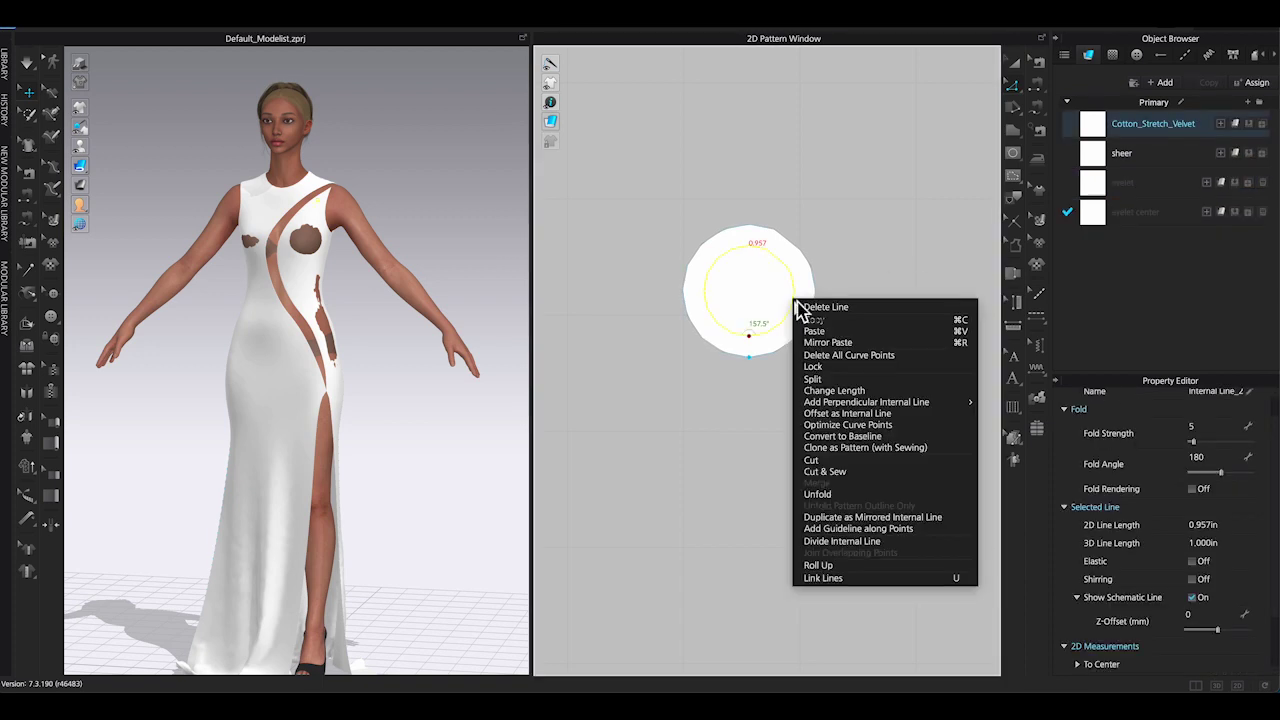
pyautogui.click(824, 472)
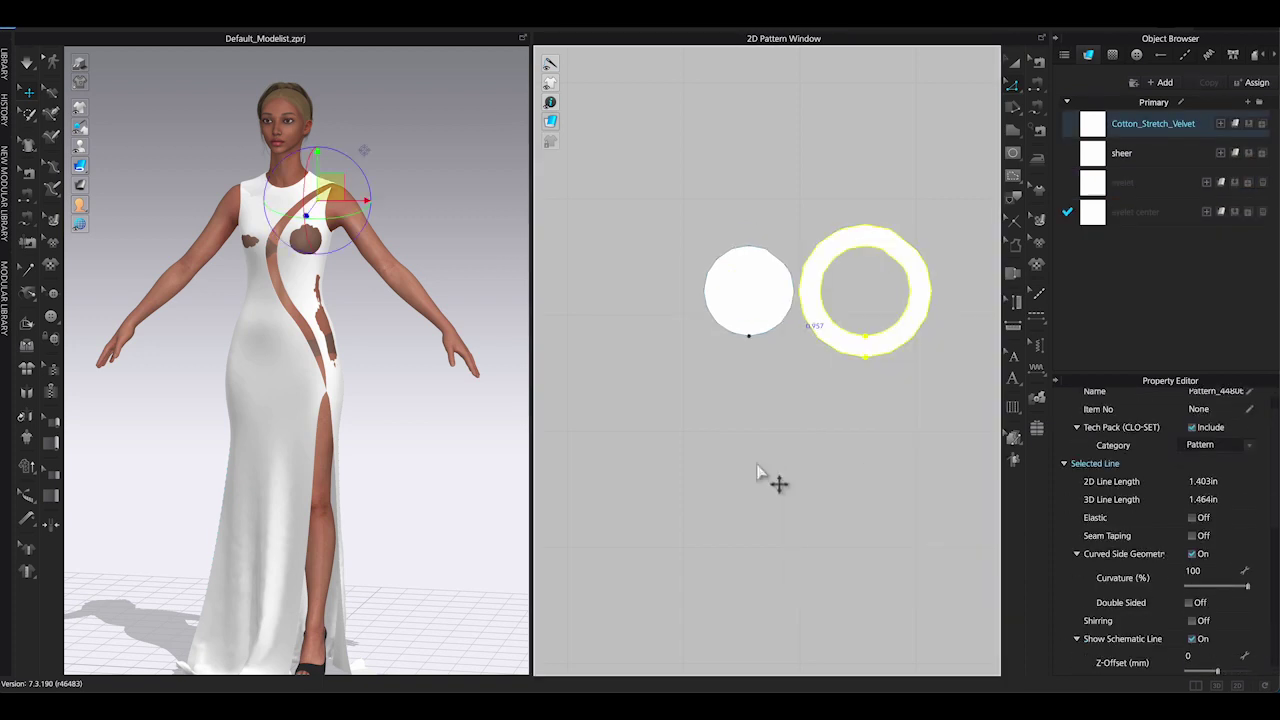
pyautogui.click(757, 474)
pyautogui.click(1015, 62)
pyautogui.moveTo(771, 274); pyautogui.dragTo(713, 271)
pyautogui.click(958, 240)
pyautogui.click(677, 286)
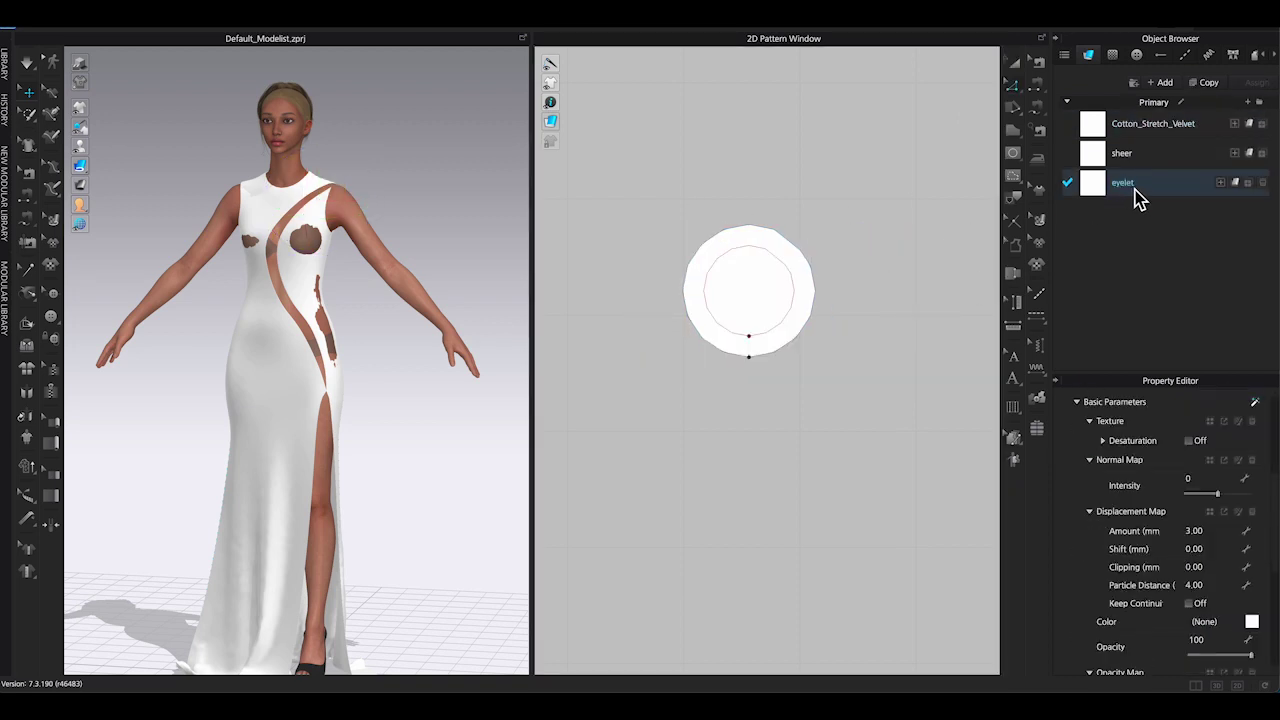
# - Duplicate the eyelet fabric, name the copy "eyelet center" and lower its opacity to the minimum
pyautogui.click(1206, 84)
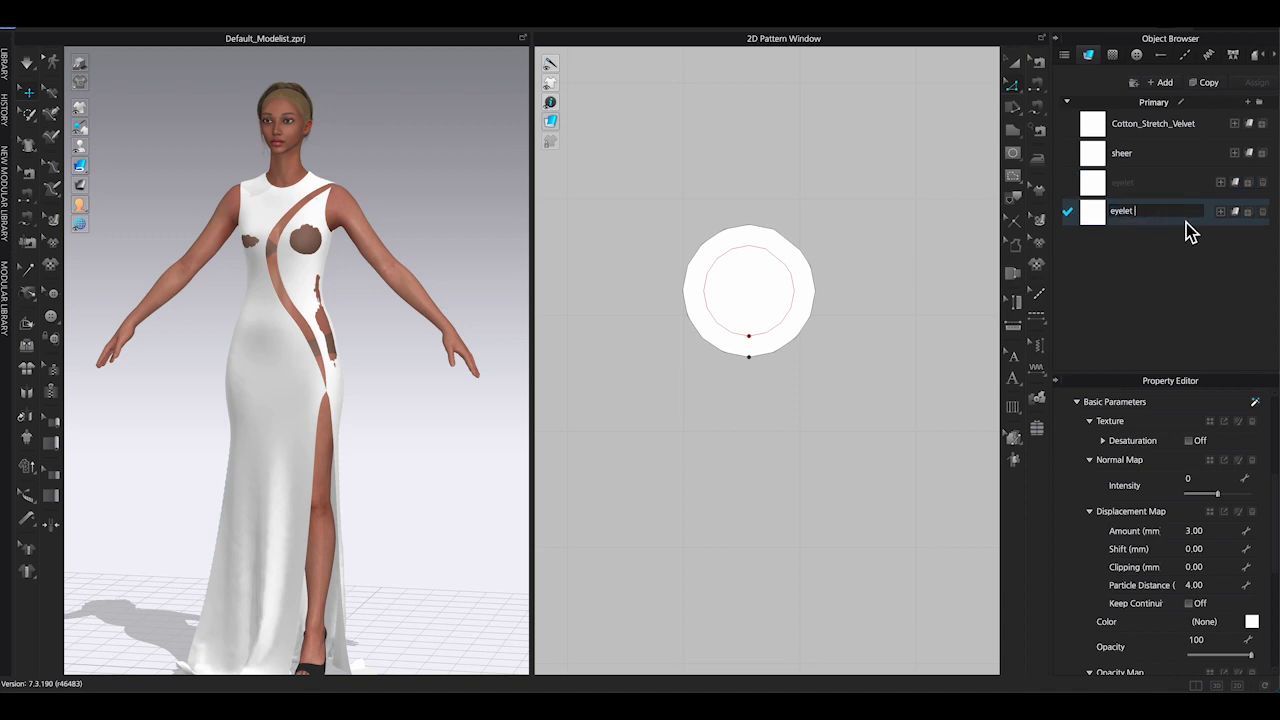
pyautogui.write('er')
pyautogui.press('Return')
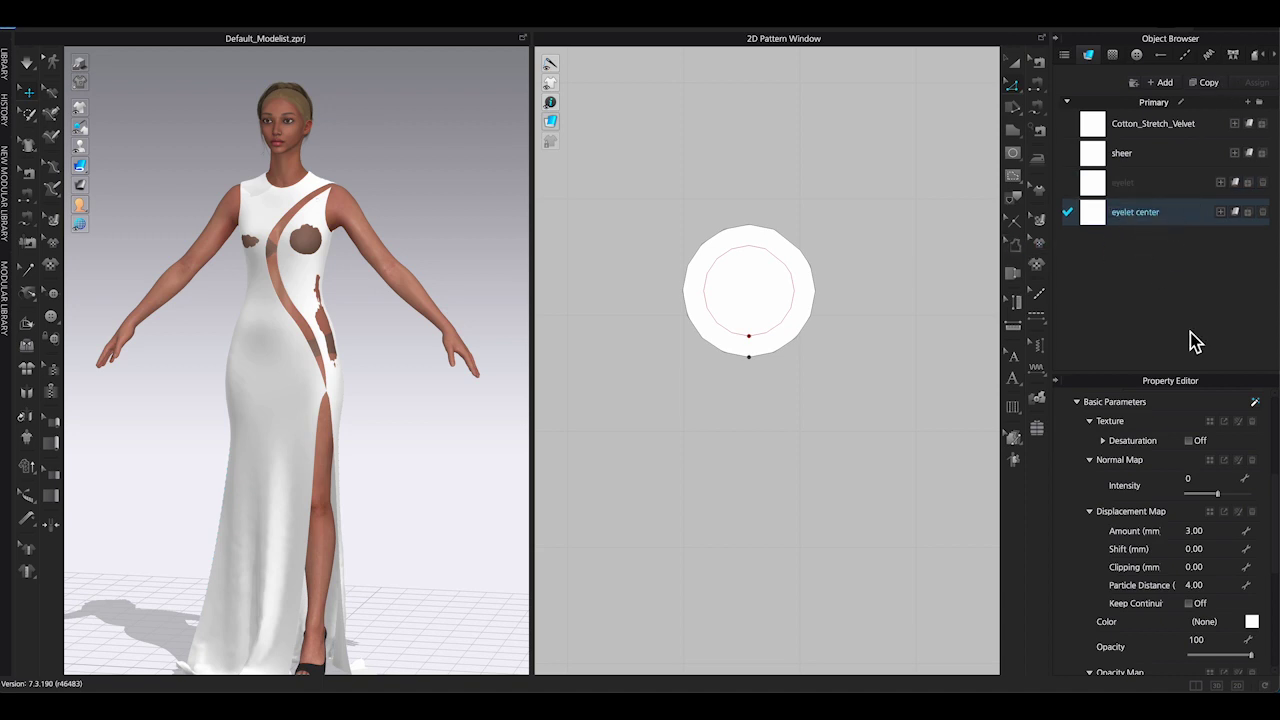
pyautogui.moveTo(1251, 655); pyautogui.dragTo(1177, 656)
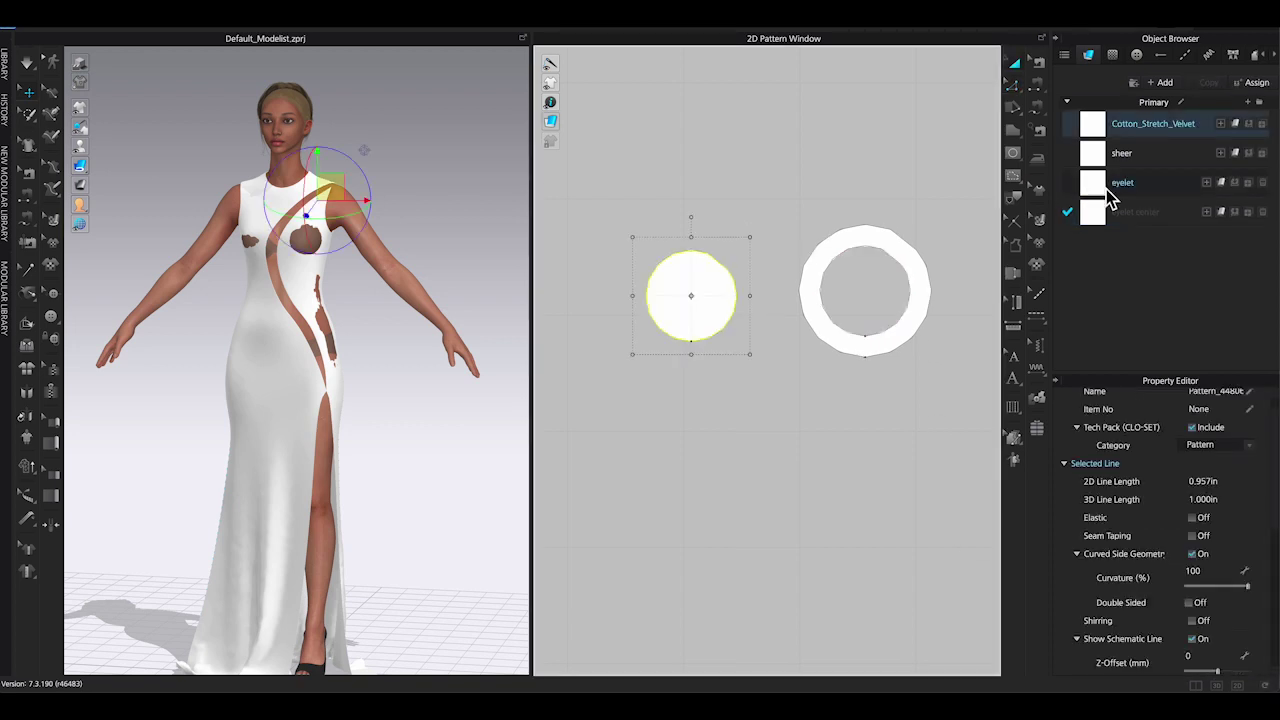
# - Assign the eyelet center fabric to the small disc and the eyelet fabric to the ring
pyautogui.moveTo(1093, 212); pyautogui.dragTo(704, 284)
pyautogui.moveTo(1106, 188); pyautogui.dragTo(925, 240)
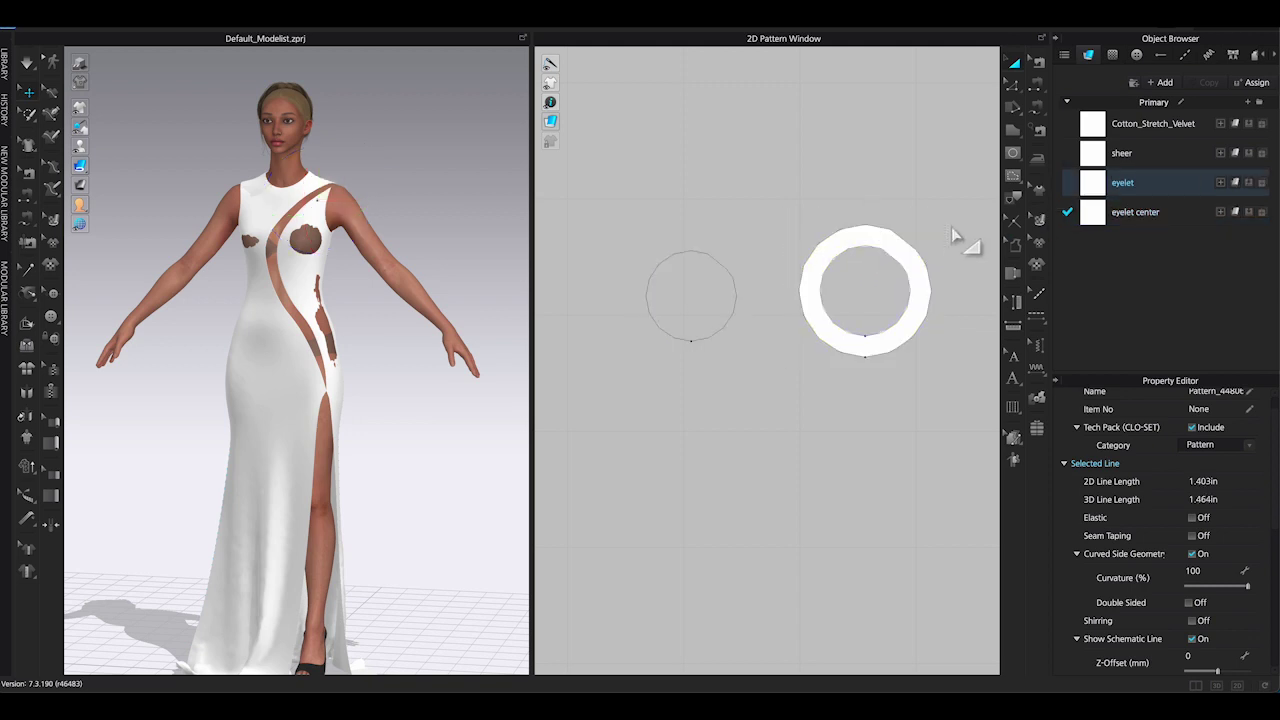
pyautogui.click(1094, 190)
pyautogui.scroll(-5, 1176, 418)
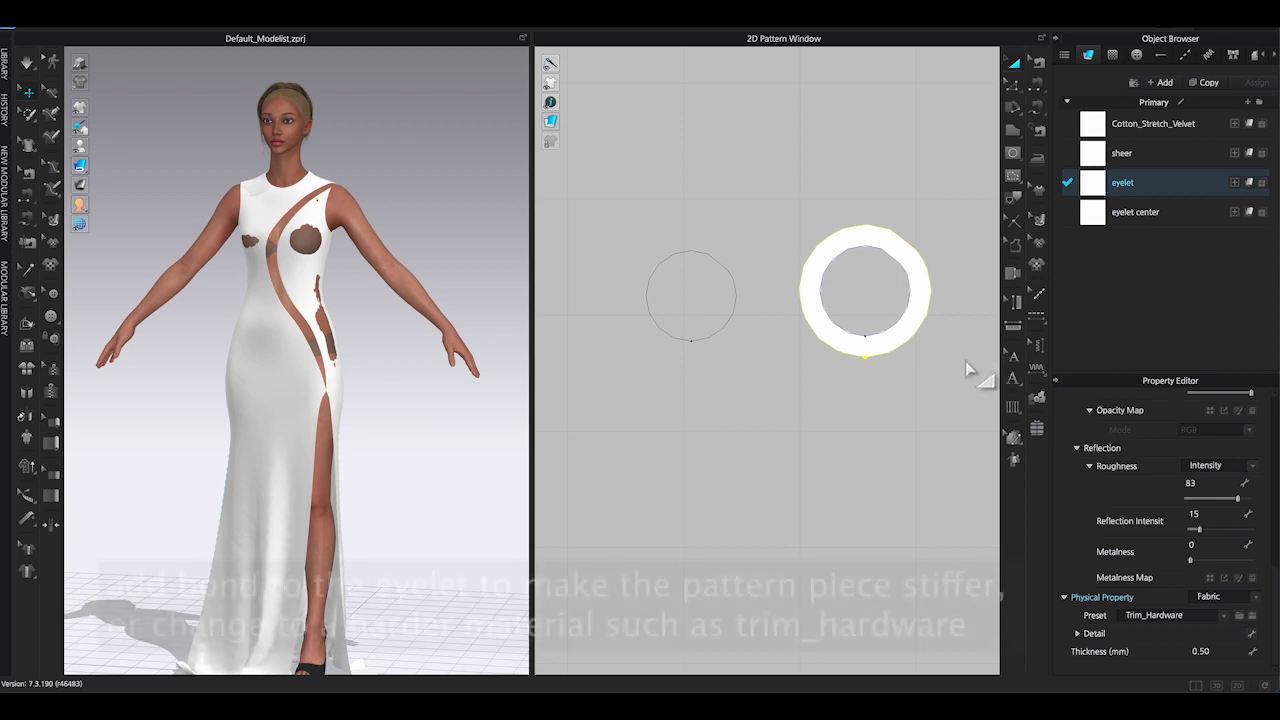
# - Turn on Bond for the eyelet ring pattern to stiffen it
pyautogui.click(800, 230)
pyautogui.moveTo(769, 196); pyautogui.dragTo(946, 380)
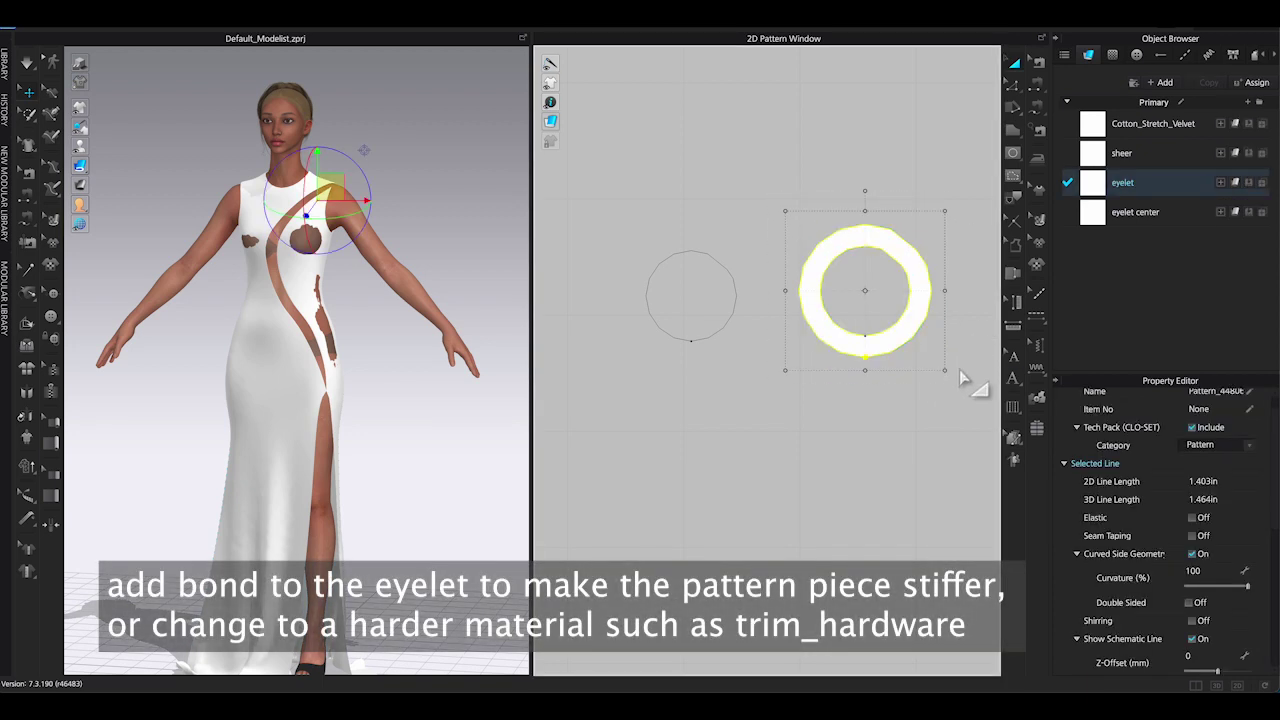
pyautogui.scroll(-5, 1100, 508)
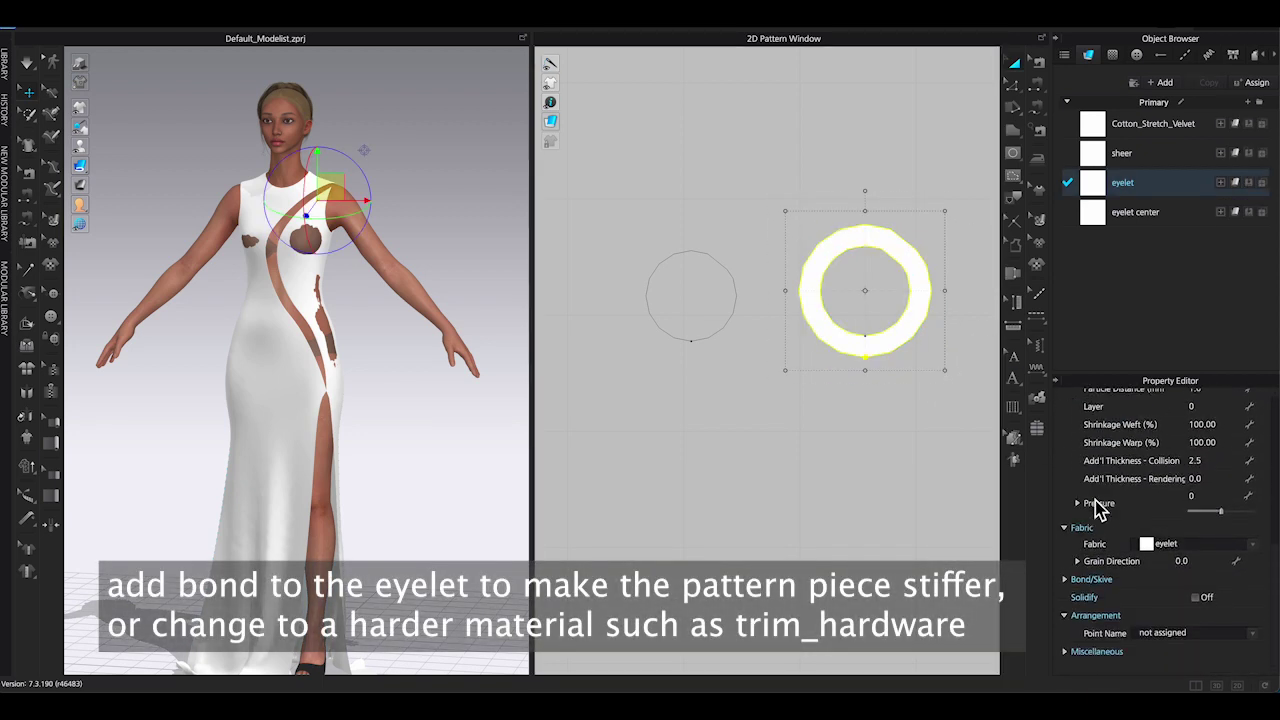
pyautogui.scroll(2, 1124, 495)
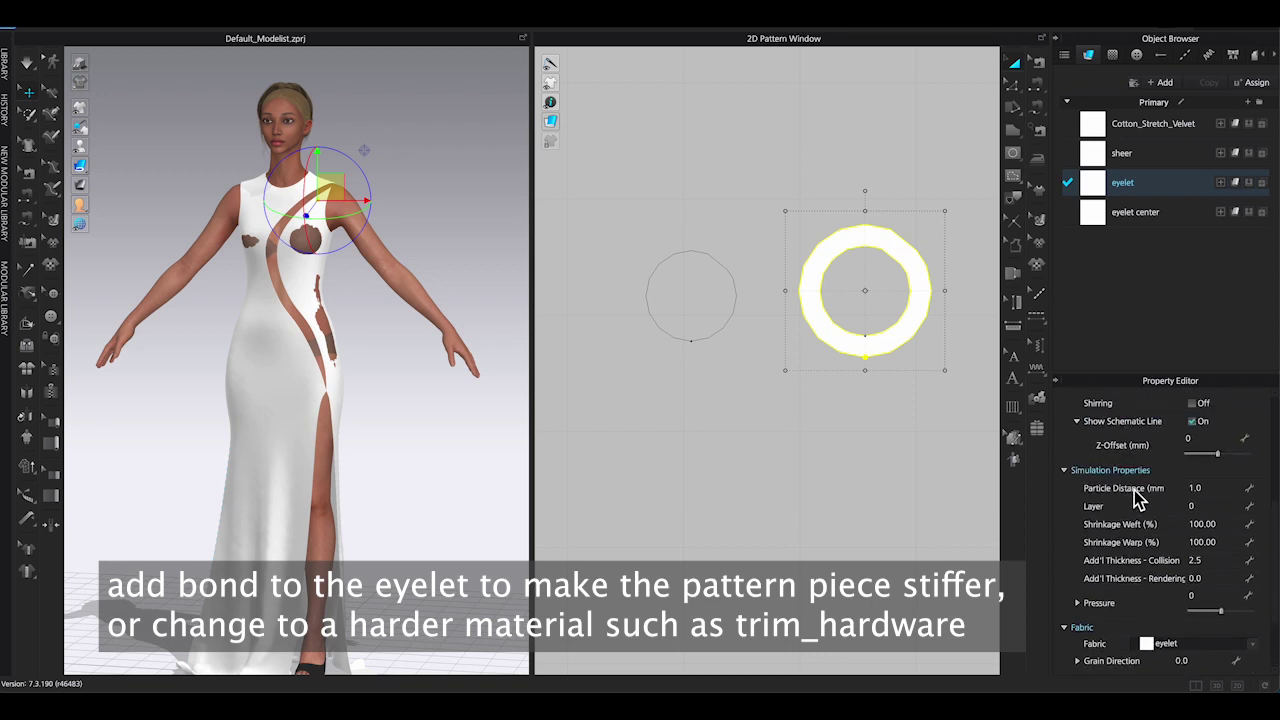
pyautogui.scroll(-2, 1134, 490)
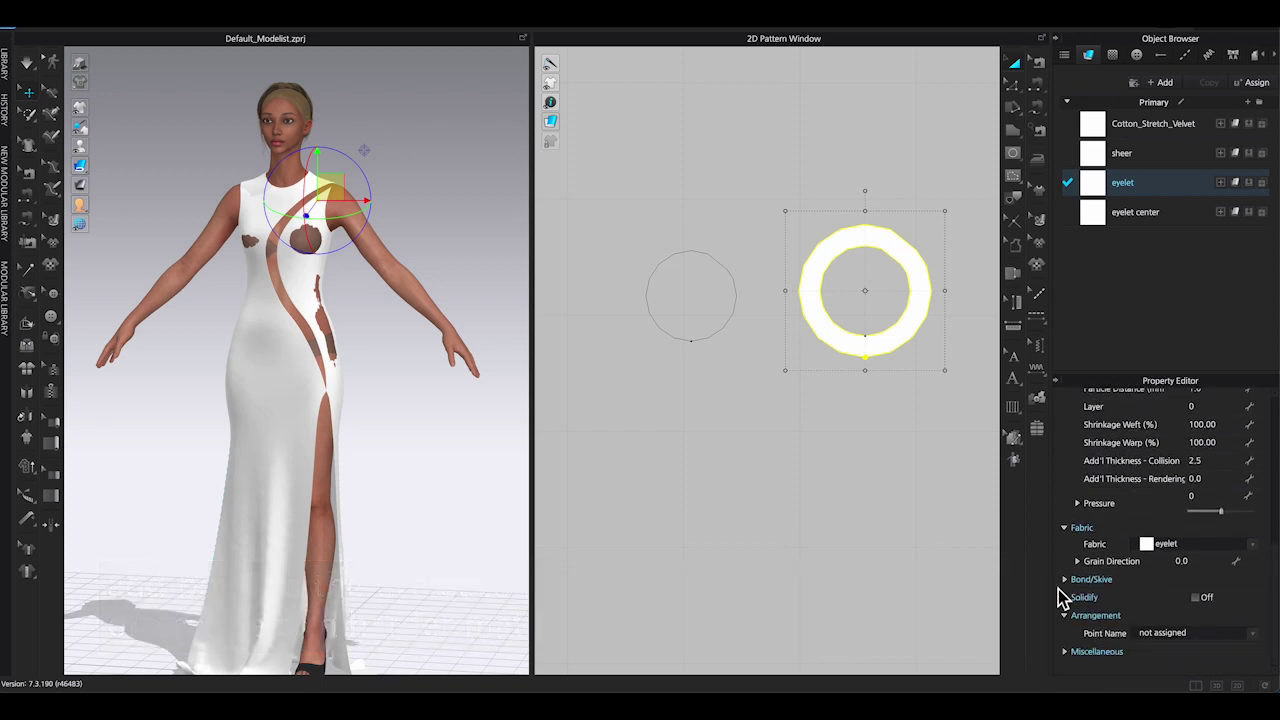
pyautogui.click(1193, 598)
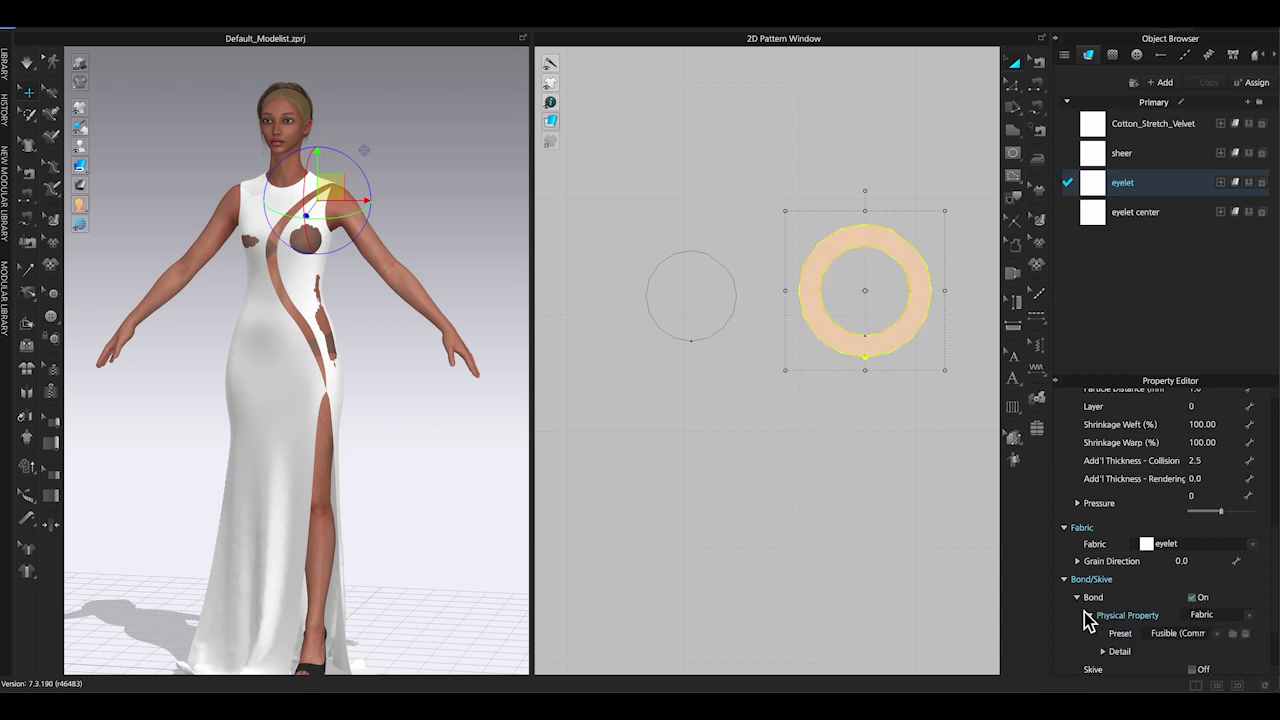
pyautogui.click(908, 492)
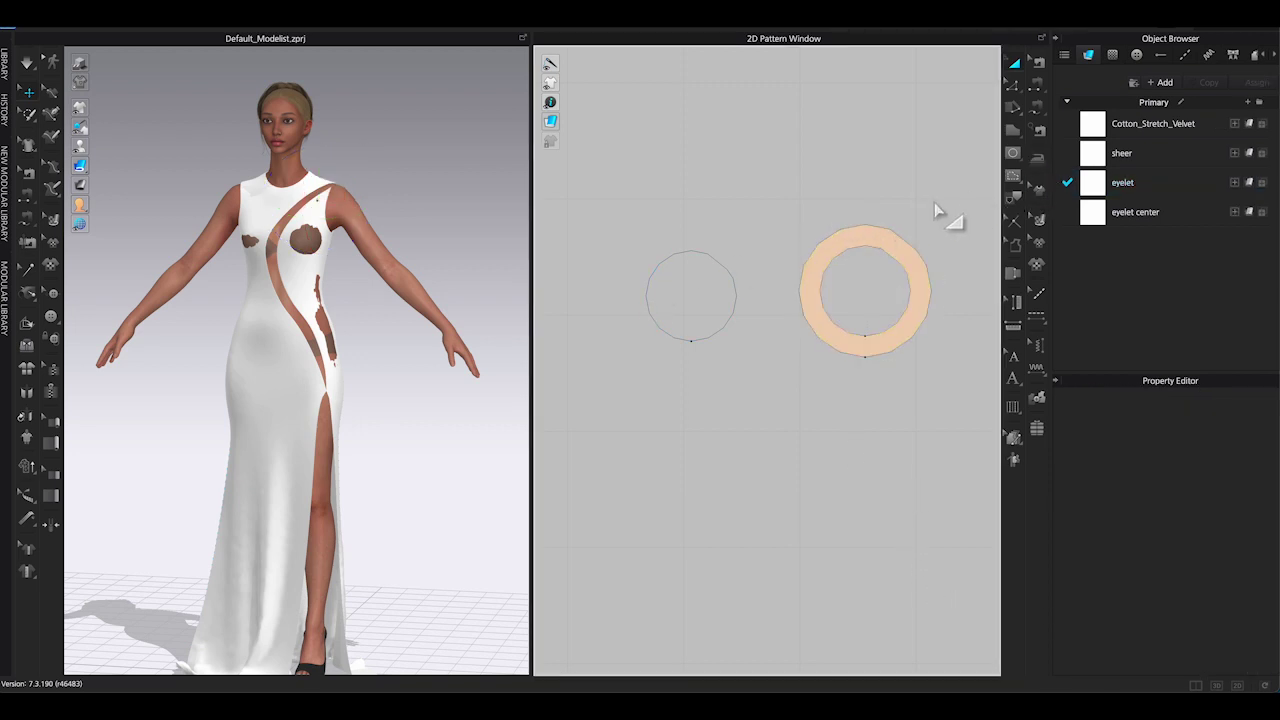
# - Try an additional rendering thickness of 2 mm on the eyelet ring and settle on 1 mm
pyautogui.scroll(-3, 460, 250)
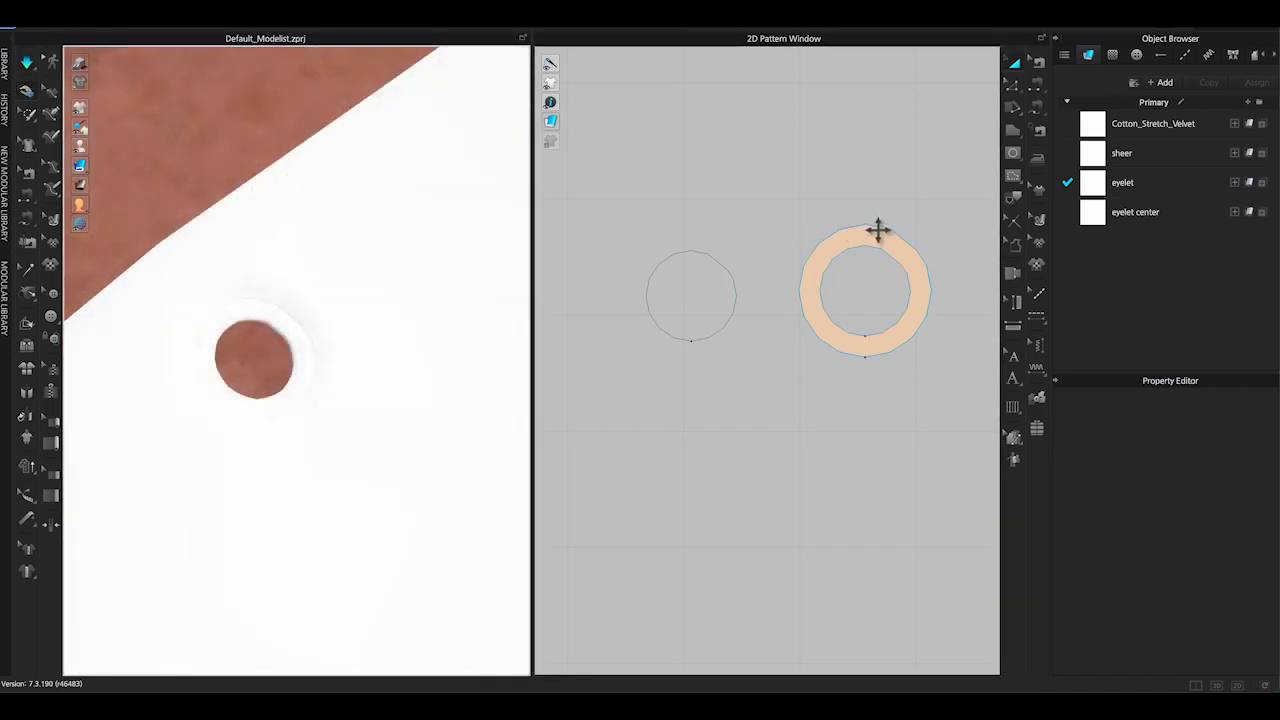
pyautogui.click(877, 230)
pyautogui.scroll(-2, 1145, 497)
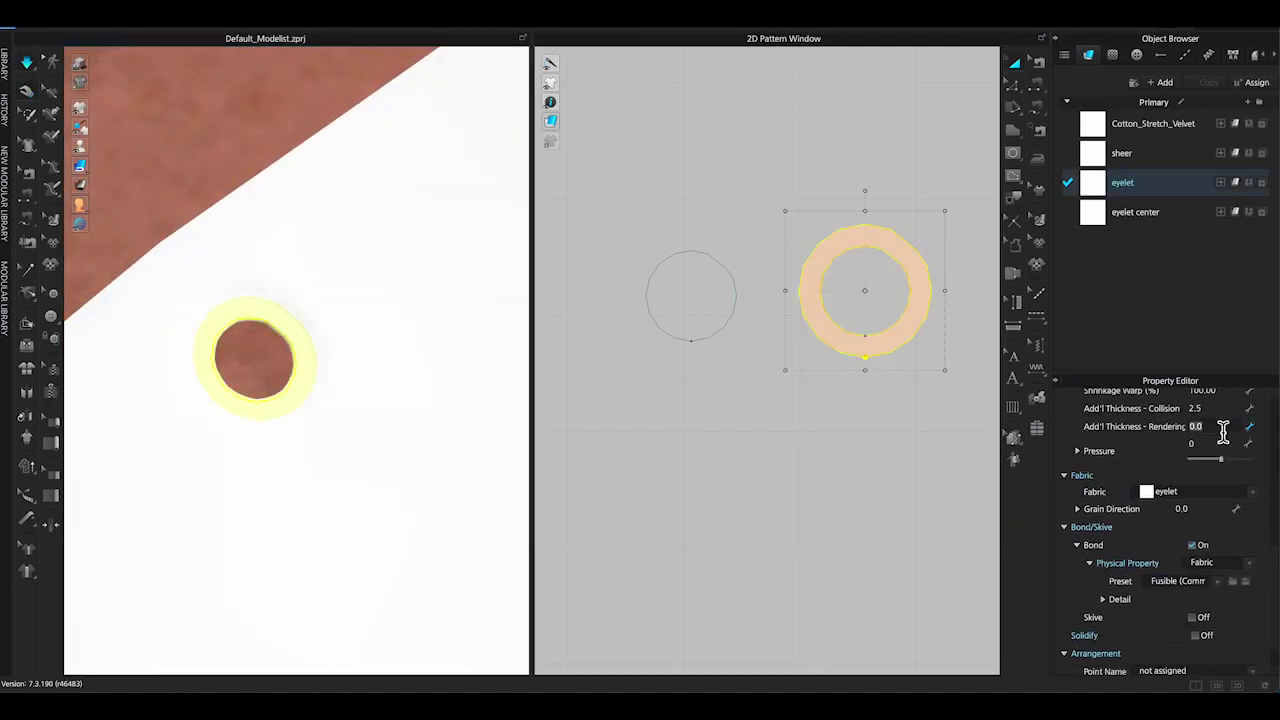
pyautogui.write('2')
pyautogui.press('Return')
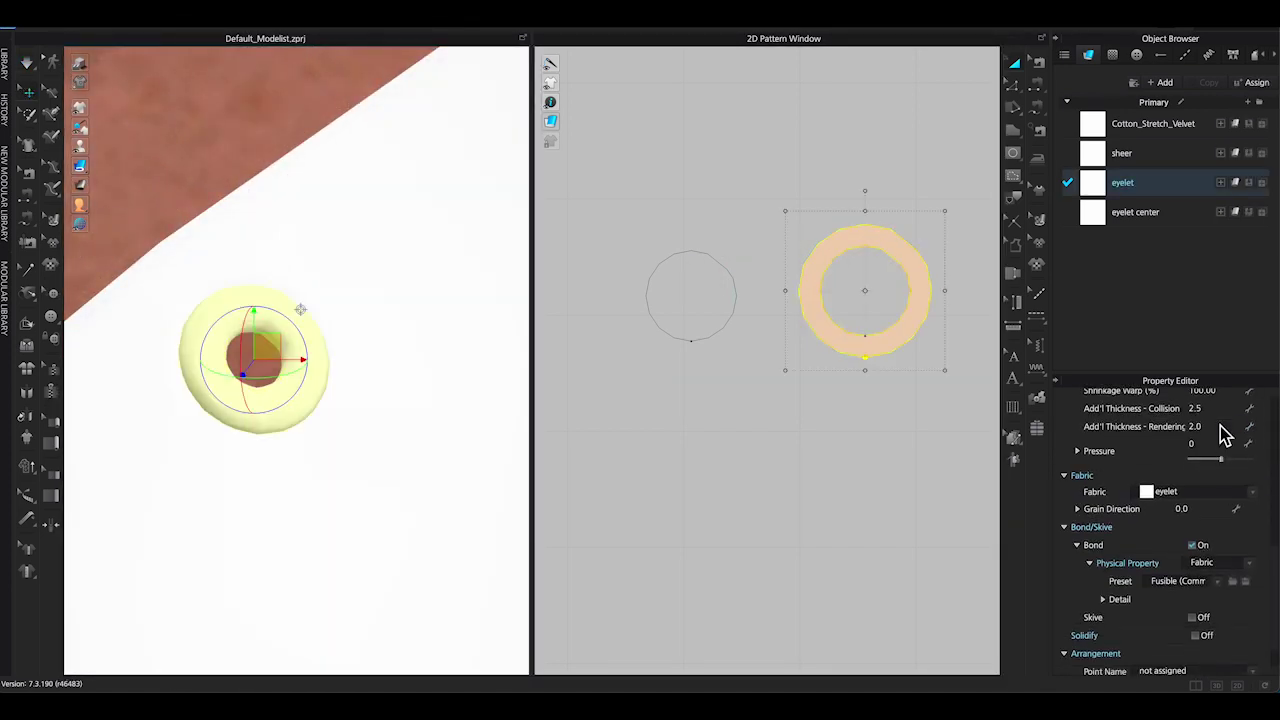
pyautogui.scroll(2, 1248, 464)
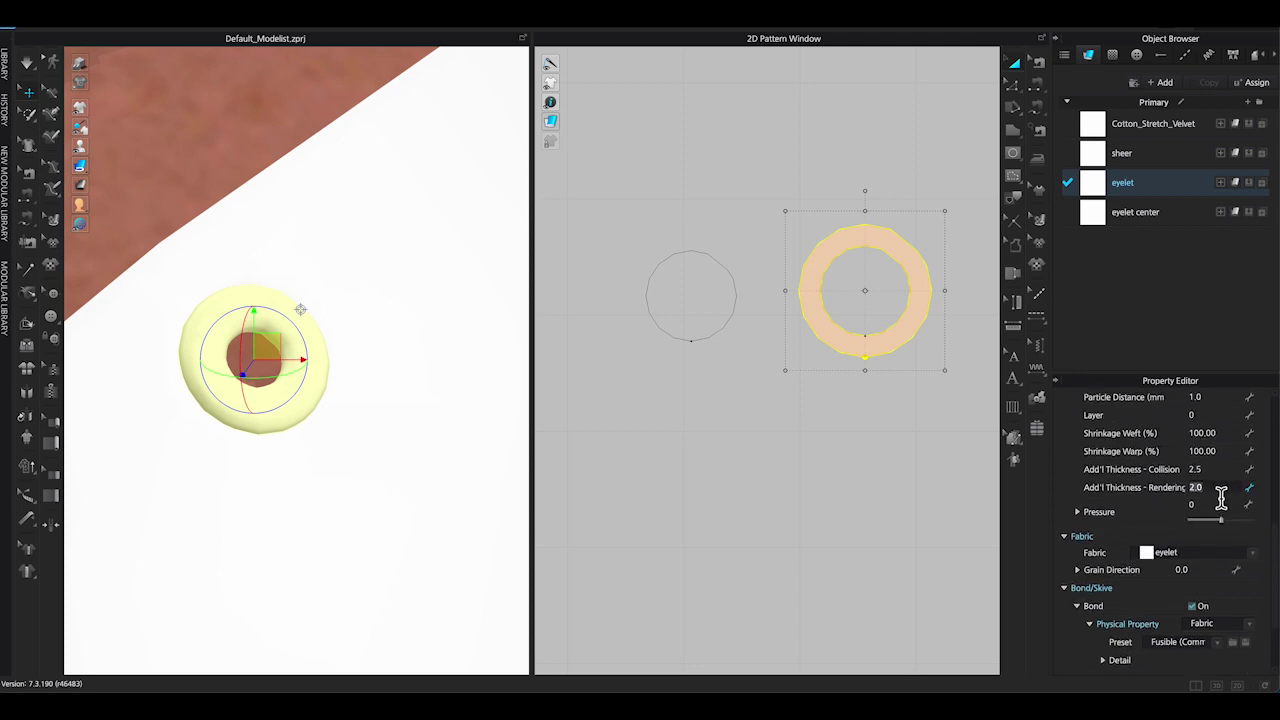
pyautogui.write('1')
pyautogui.press('Return')
# - Set the ring's curved side geometry curvature to 50% and inspect the eyelet on the 3D dress
pyautogui.scroll(6, 1220, 485)
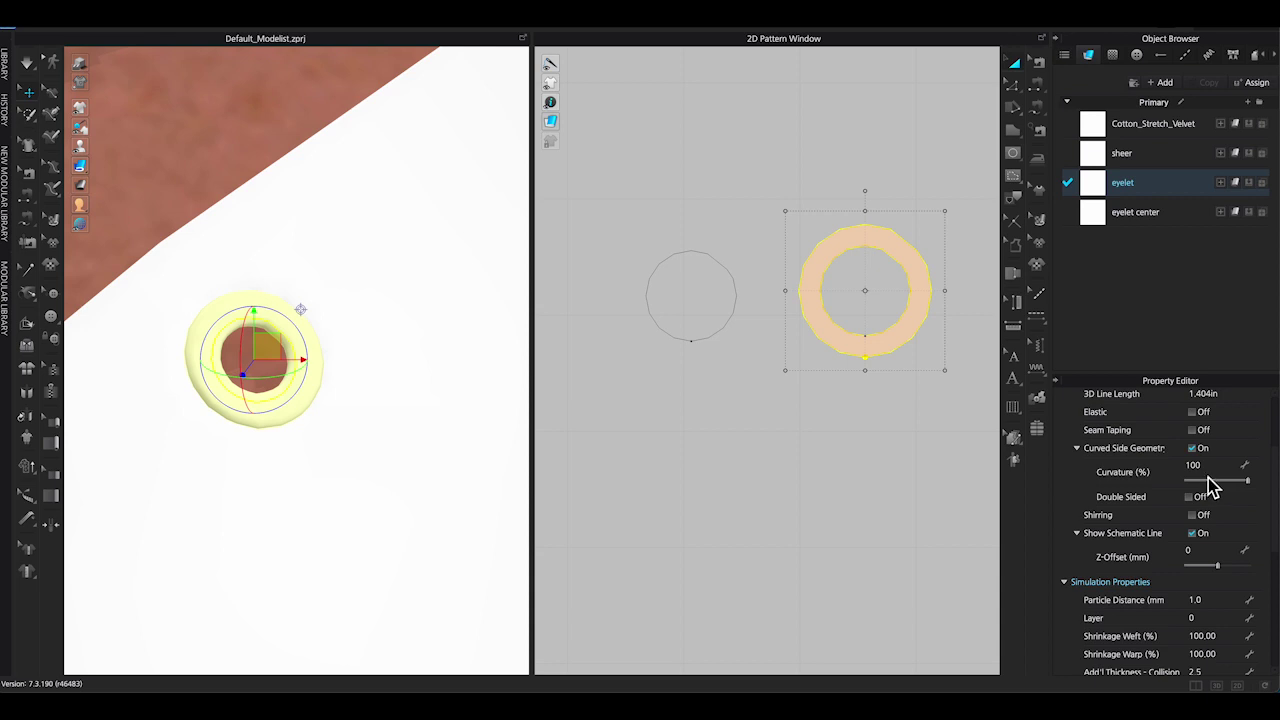
pyautogui.click(1208, 474)
pyautogui.write('50')
pyautogui.press('Return')
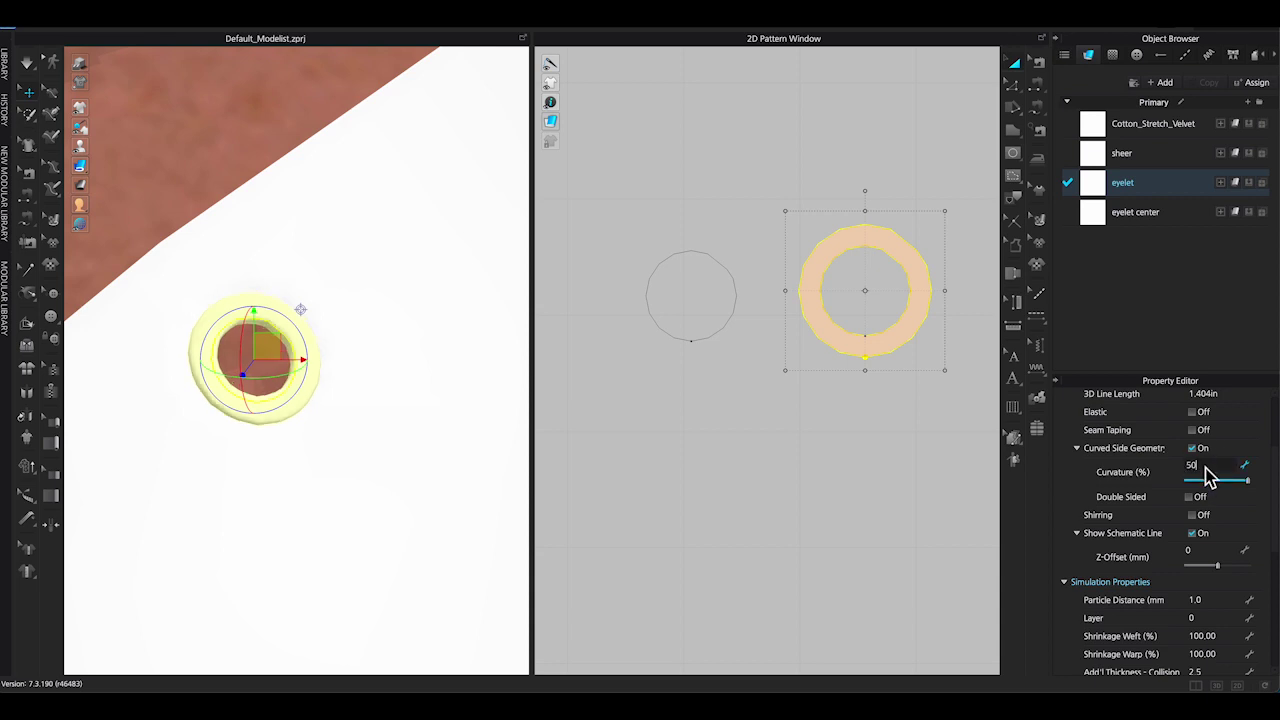
pyautogui.click(449, 432)
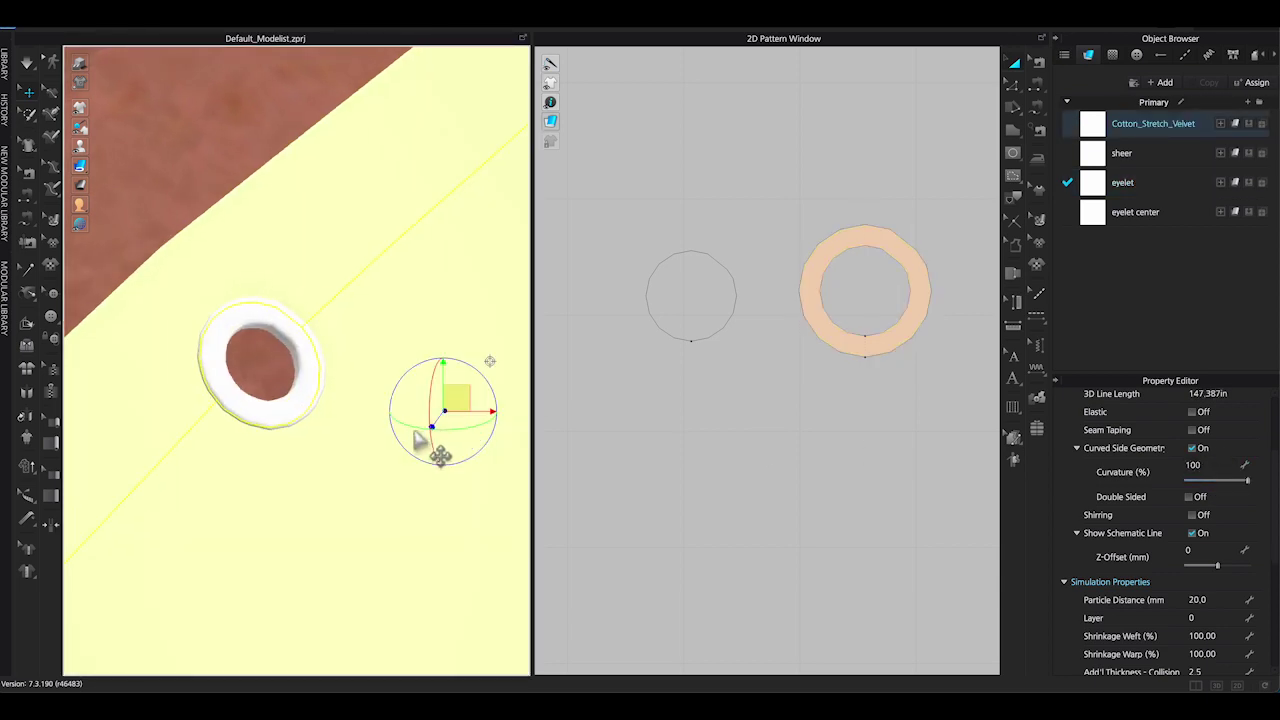
pyautogui.click(678, 483)
pyautogui.moveTo(391, 446); pyautogui.dragTo(383, 456, button='right')
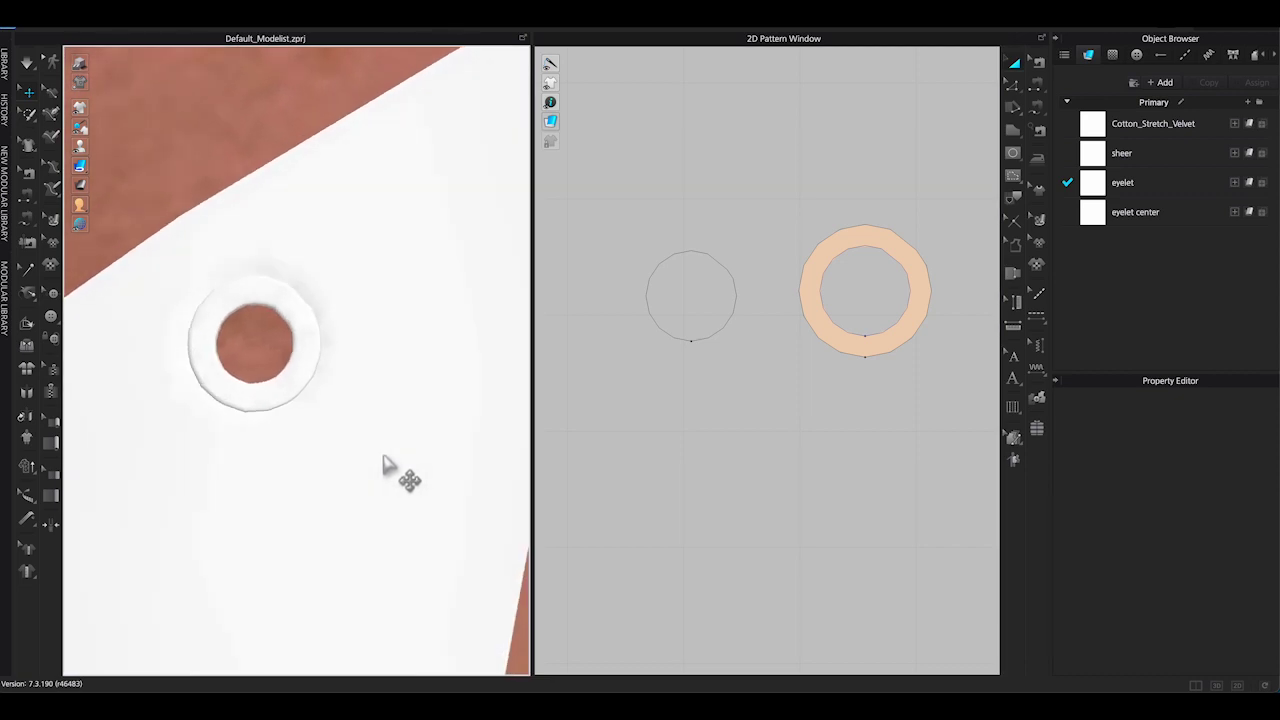
# - Change the eyelet fabric's colour to the light grey swatch and apply it
pyautogui.click(1133, 189)
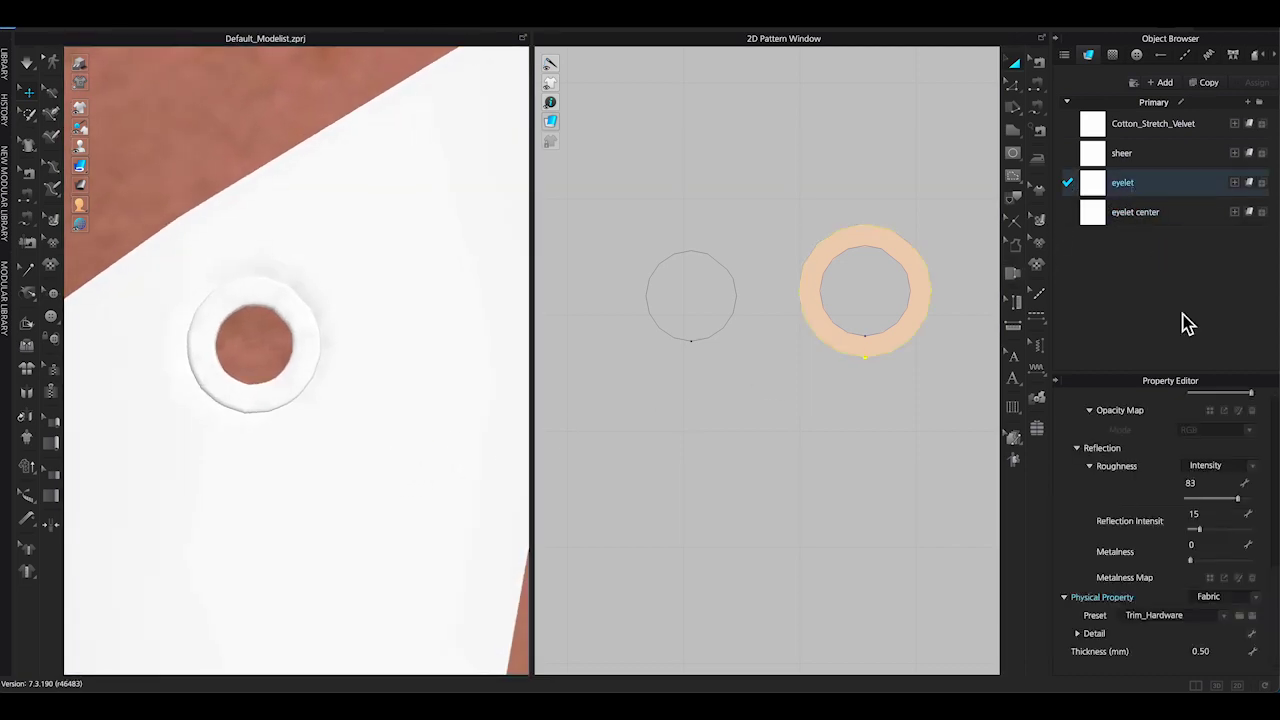
pyautogui.scroll(4, 1226, 545)
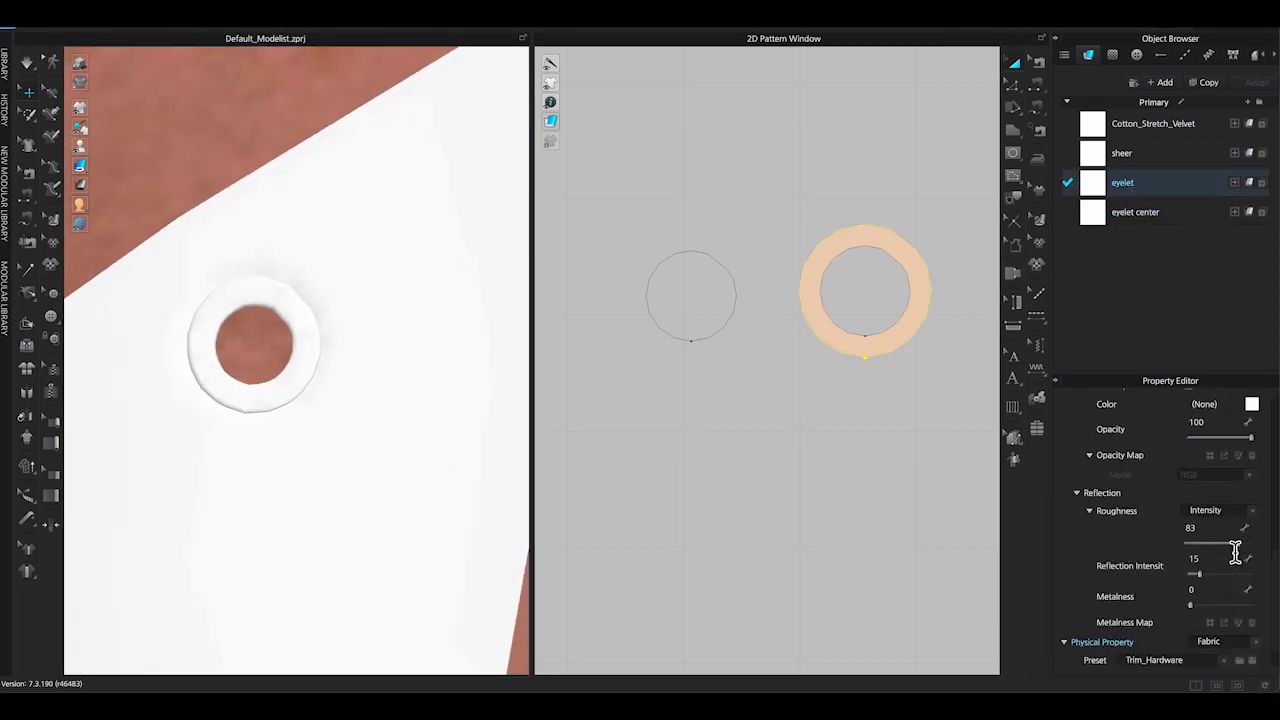
pyautogui.click(1252, 517)
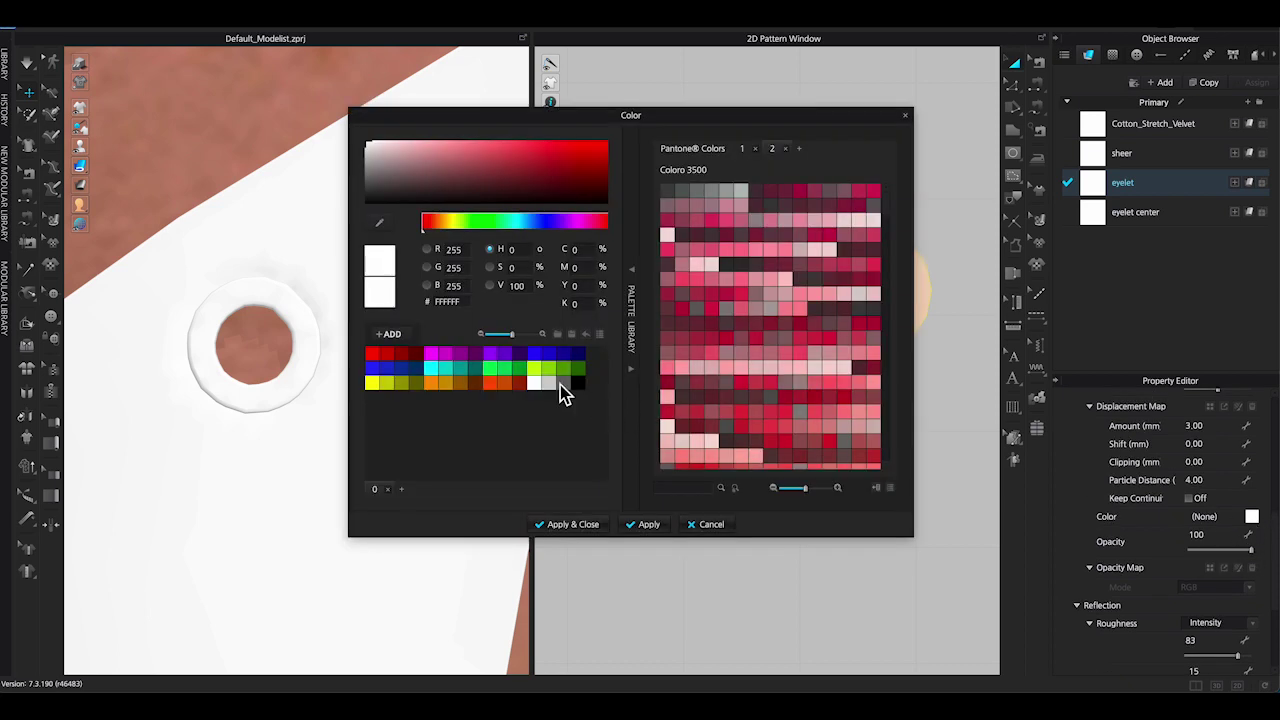
pyautogui.click(550, 384)
pyautogui.click(576, 524)
# - Set the eyelet fabric's material type to Metal (Render Only)
pyautogui.scroll(2, 1178, 520)
pyautogui.scroll(4, 1178, 520)
pyautogui.click(1256, 512)
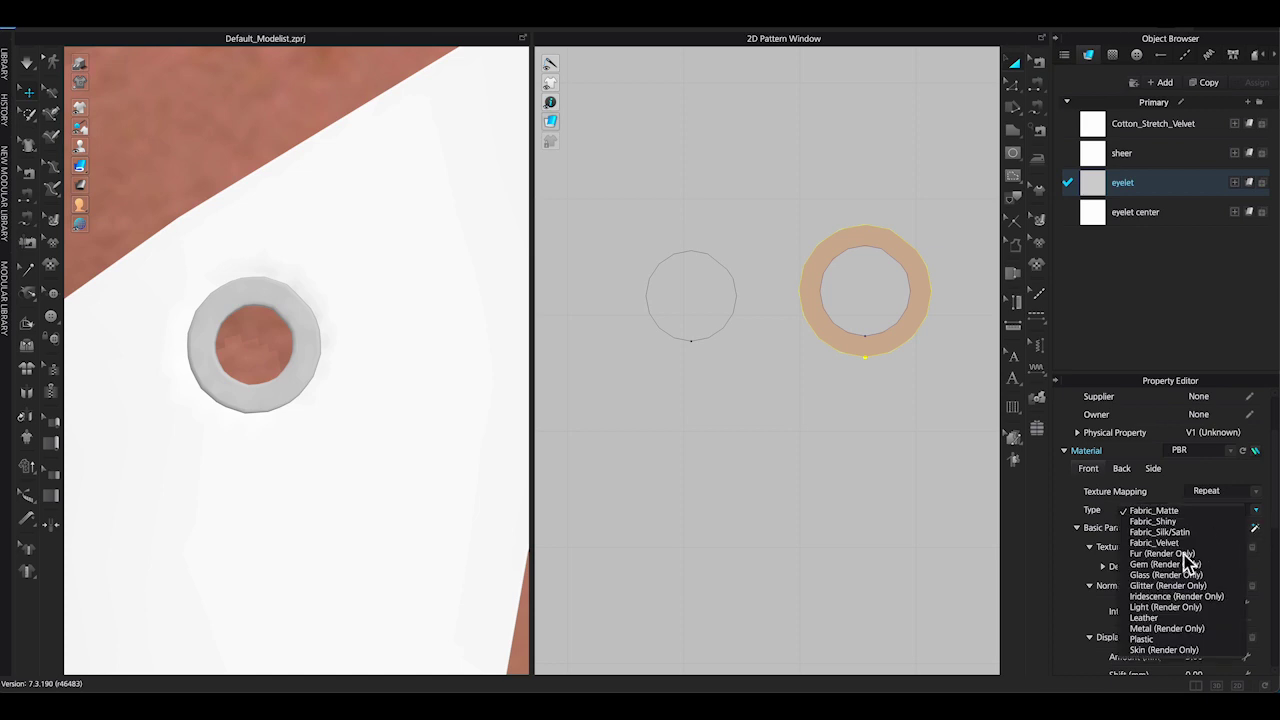
pyautogui.click(1150, 628)
pyautogui.click(751, 566)
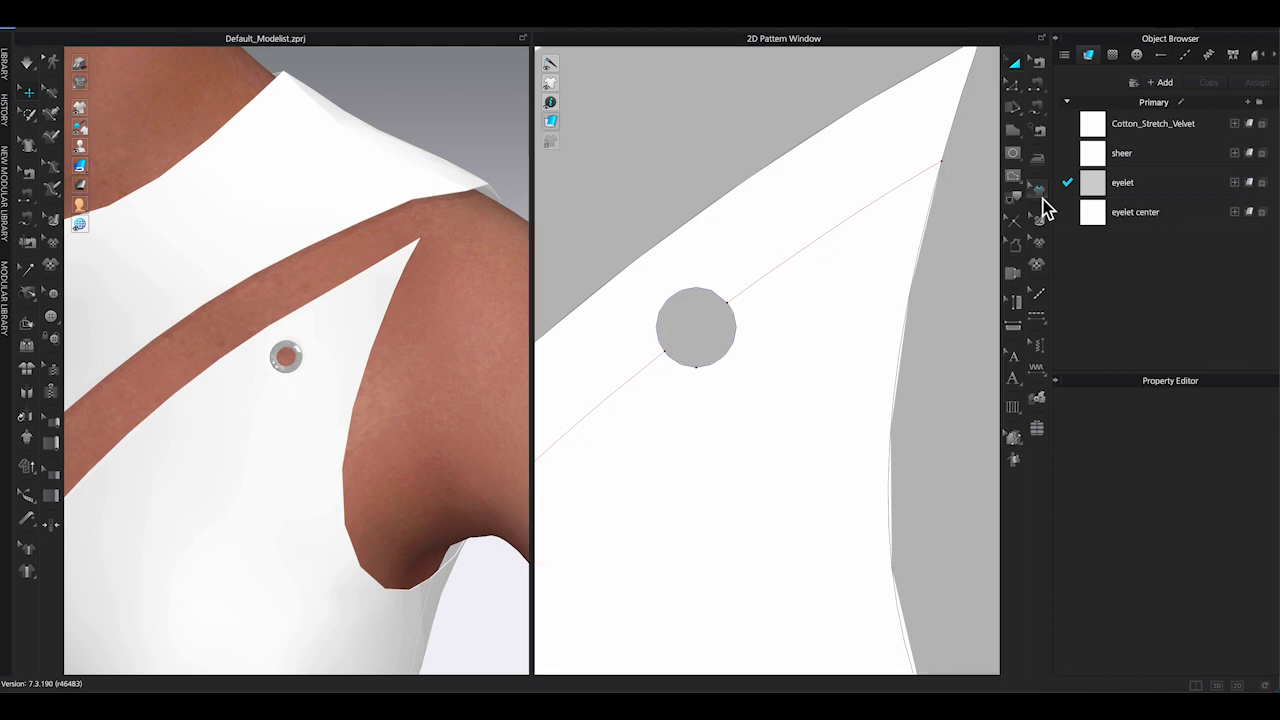
# - Apply seam tape around the entire edge of the eyelet hole cut into the side panel
pyautogui.click(1042, 198)
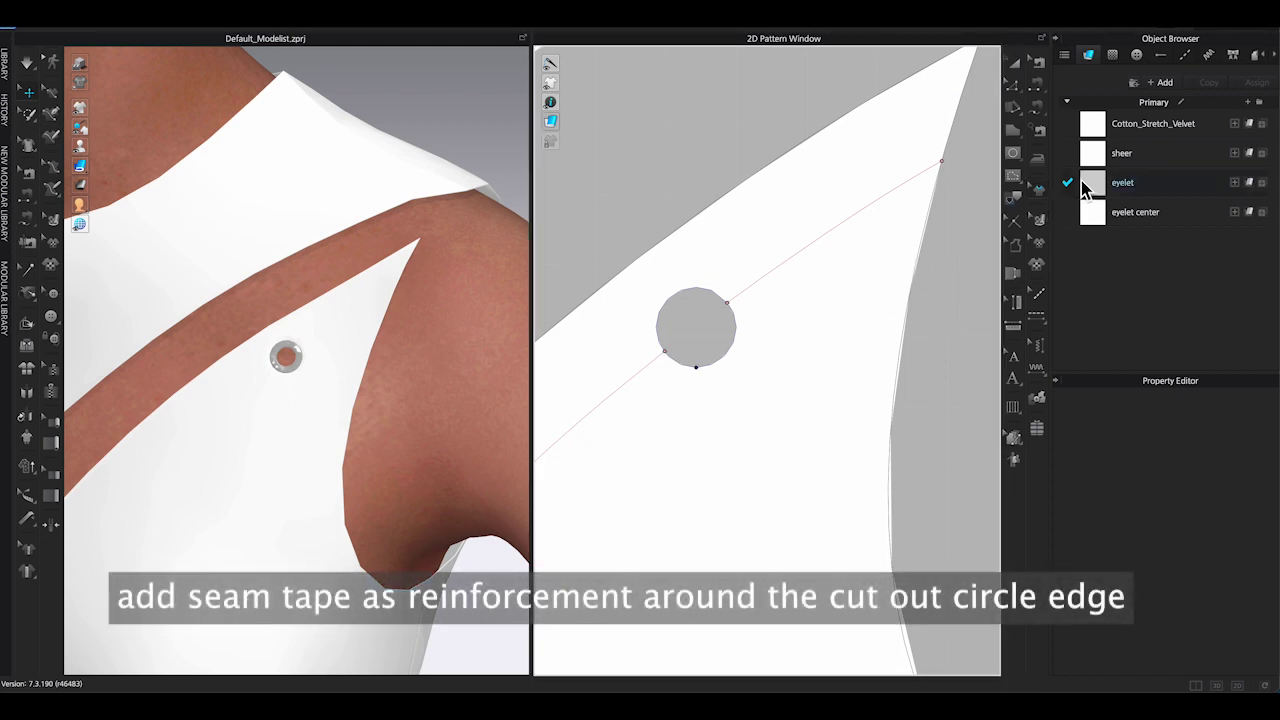
pyautogui.click(724, 357)
pyautogui.click(678, 362)
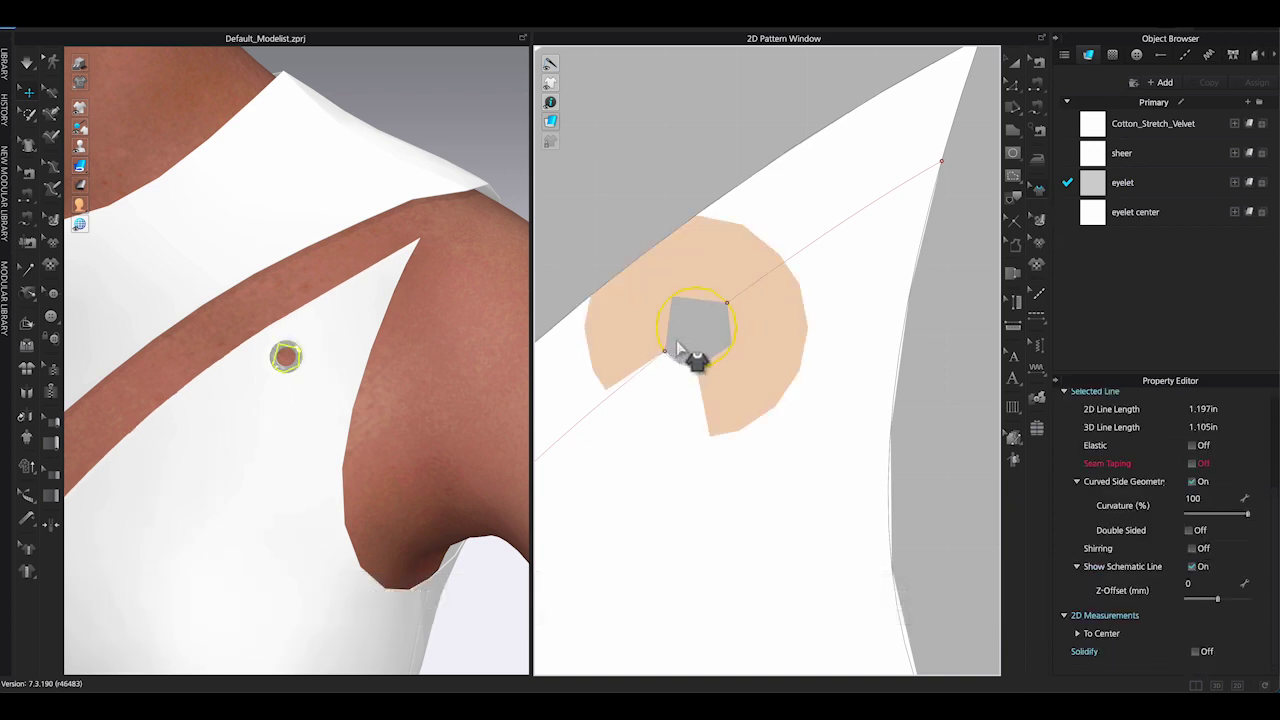
pyautogui.click(677, 366)
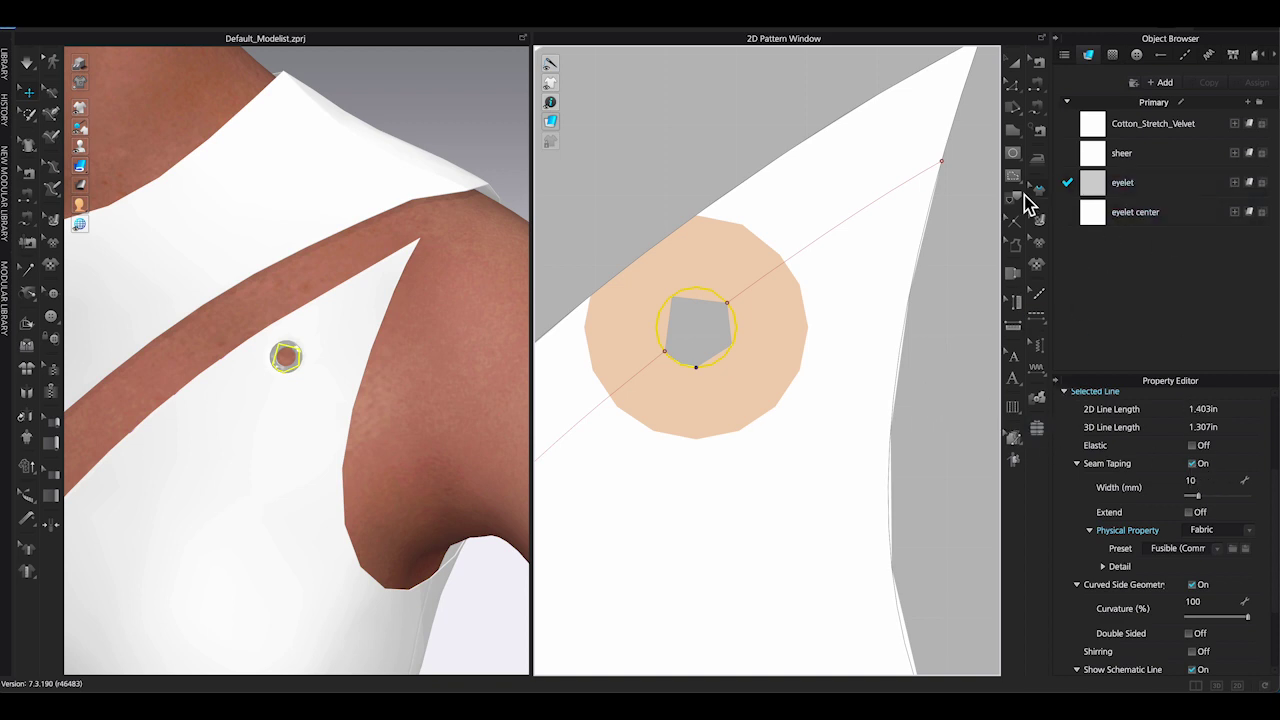
# - Set the width of the seam tape around the eyelet hole to 1 mm
pyautogui.scroll(-1, 1255, 510)
pyautogui.scroll(-1, 1255, 510)
pyautogui.click(1207, 480)
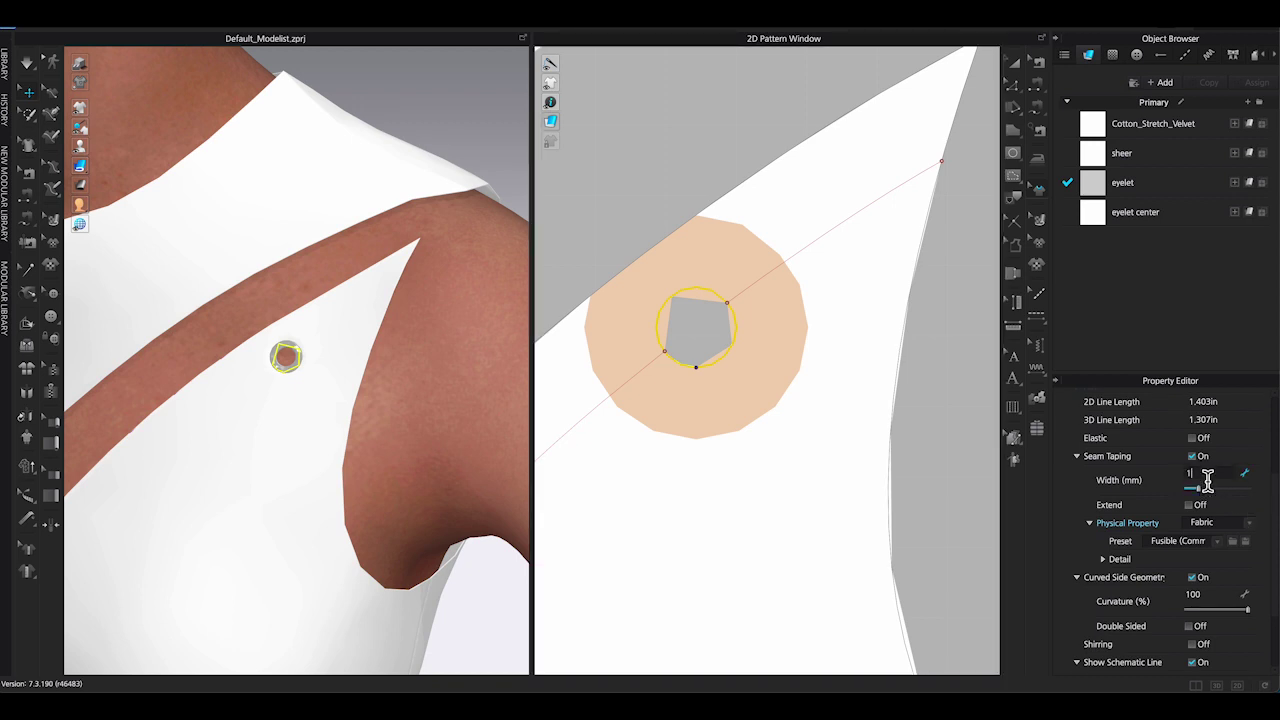
pyautogui.press('Return')
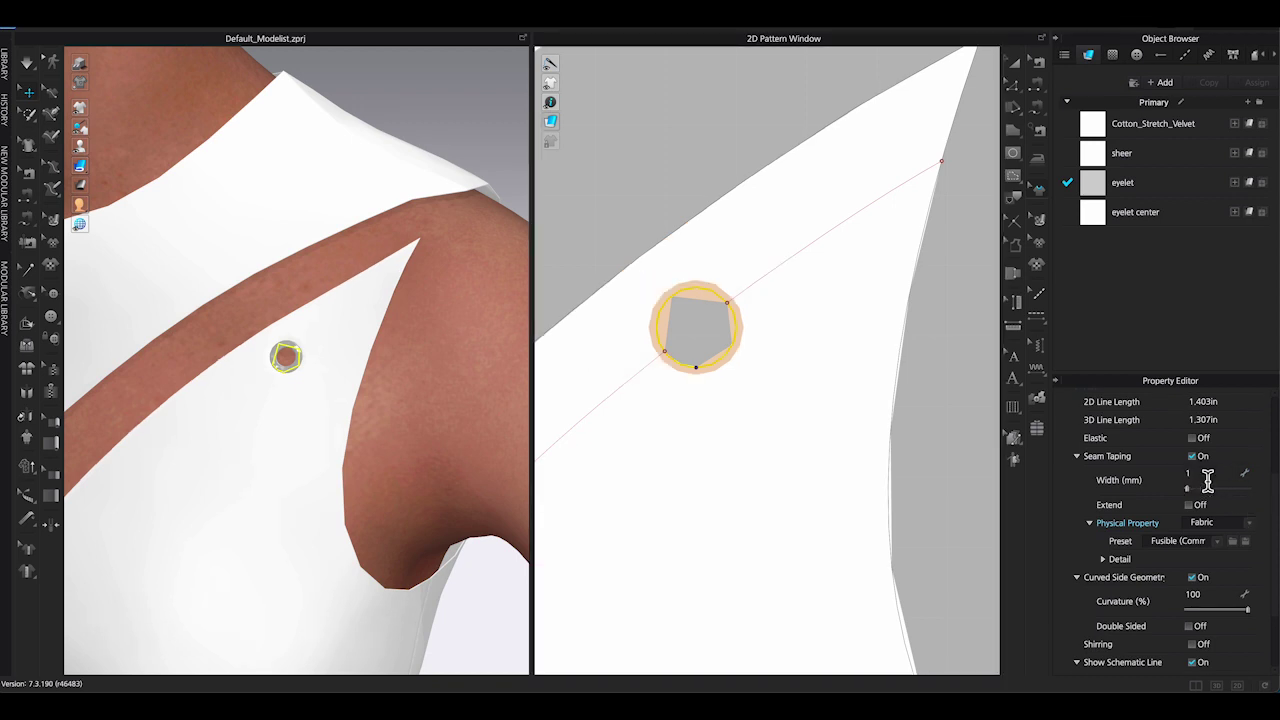
pyautogui.click(947, 427)
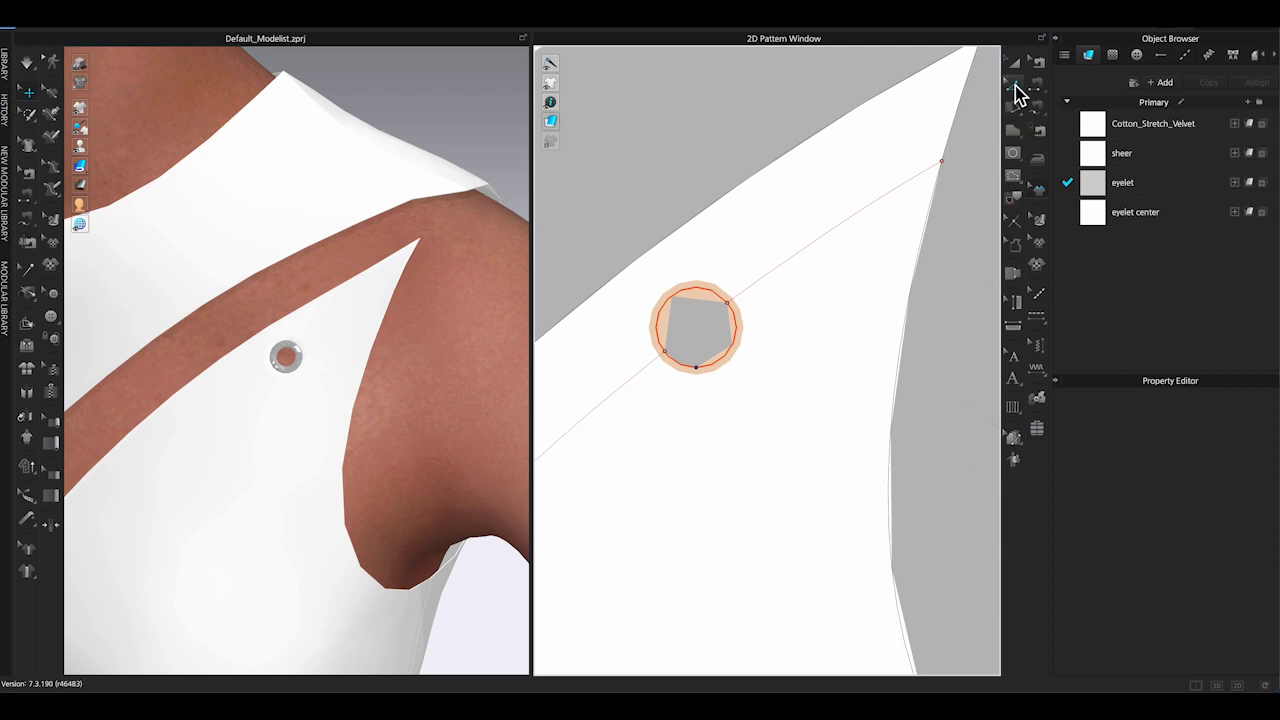
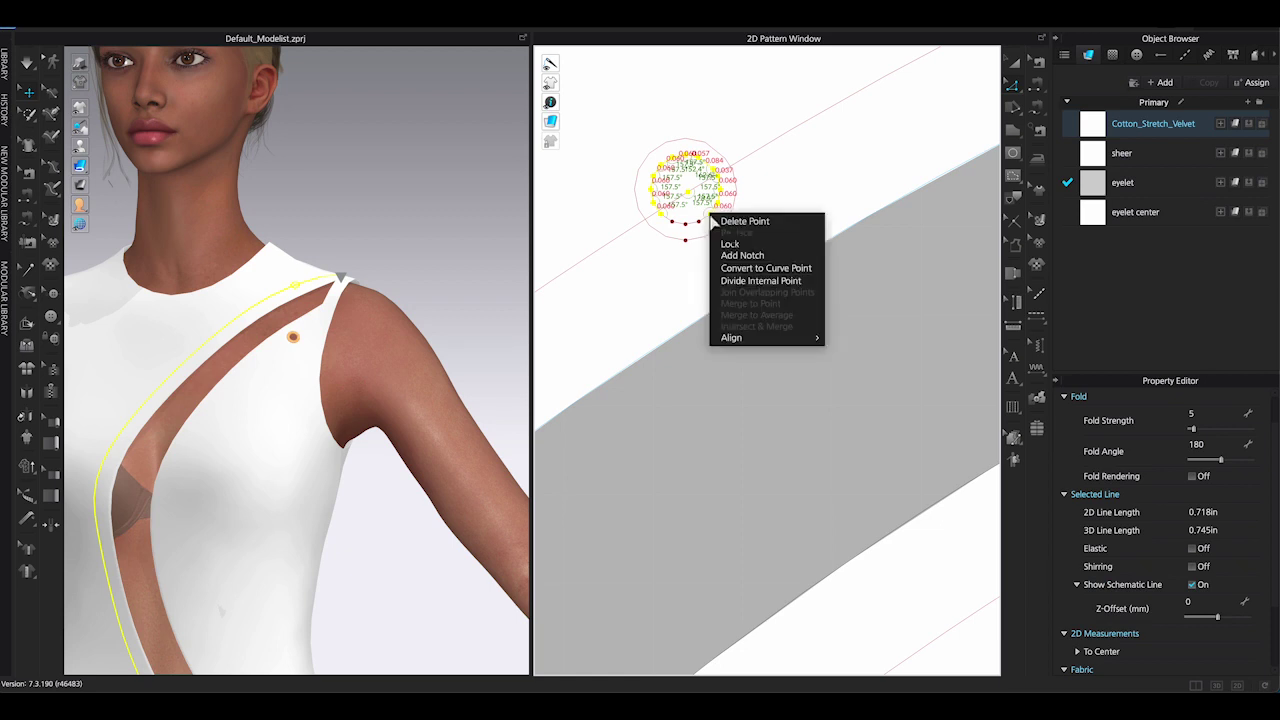
# - Convert the front panel's inner eyelet circle points, all except the bottom one, to curve points
pyautogui.click(740, 268)
pyautogui.click(673, 222)
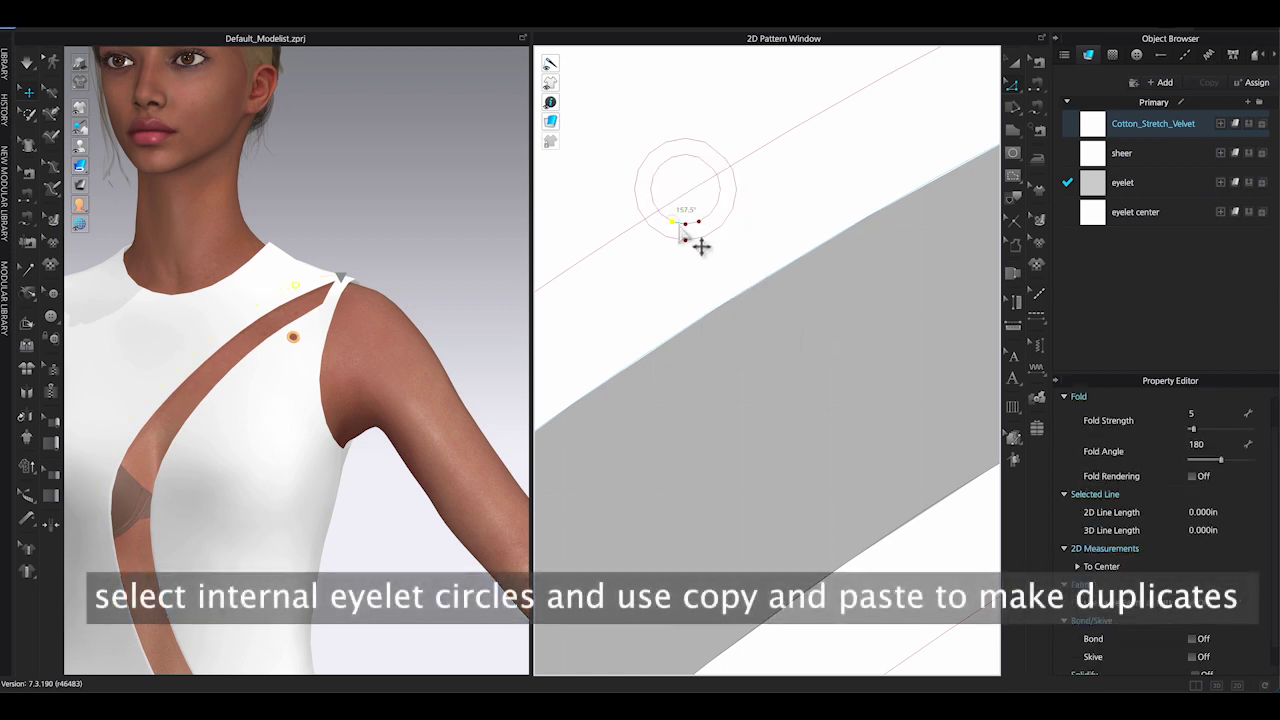
pyautogui.rightClick(701, 227)
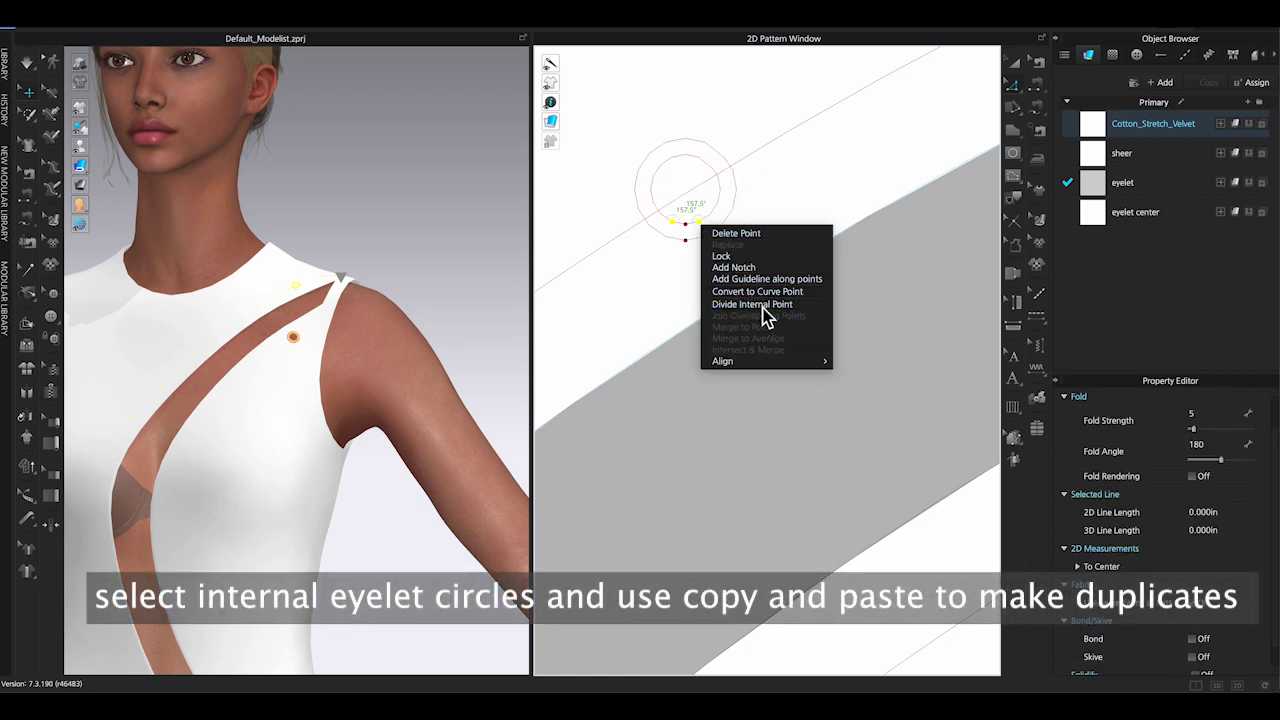
pyautogui.click(850, 368)
# - Copy both concentric eyelet circles and paste them centred on the next two marker points along the front panel's guide line
pyautogui.click(718, 220)
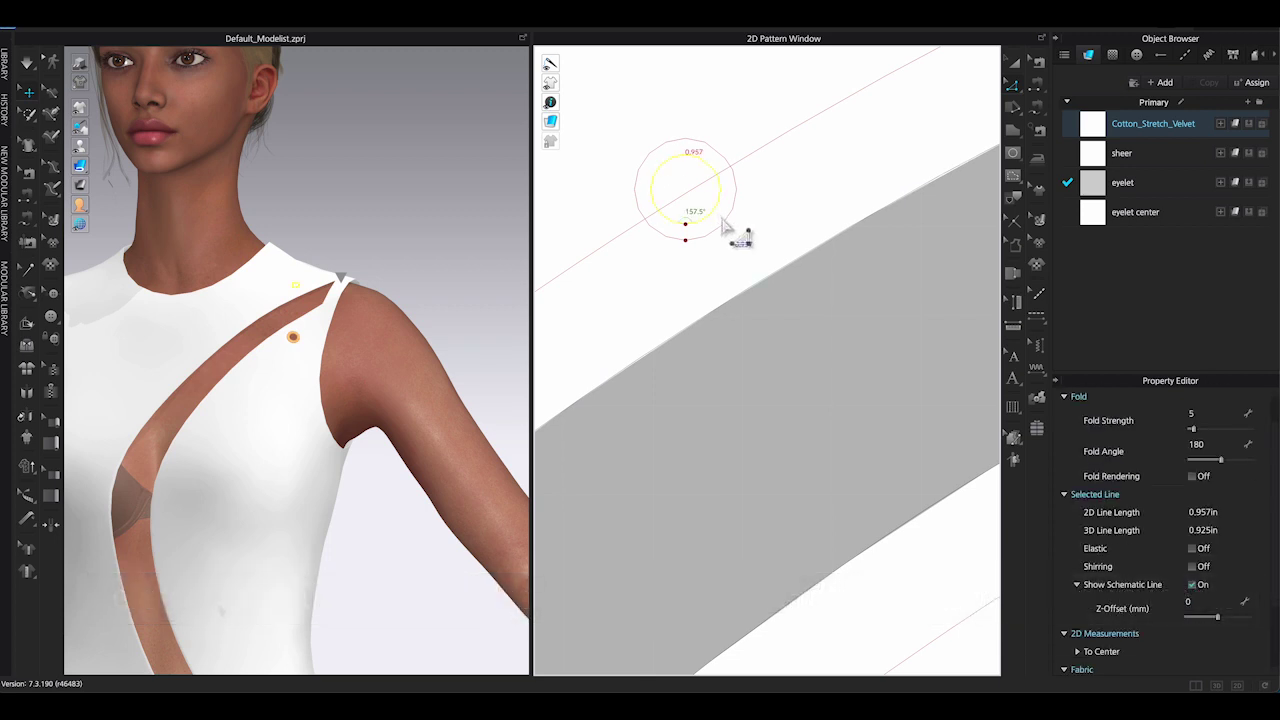
pyautogui.scroll(-5, 735, 252)
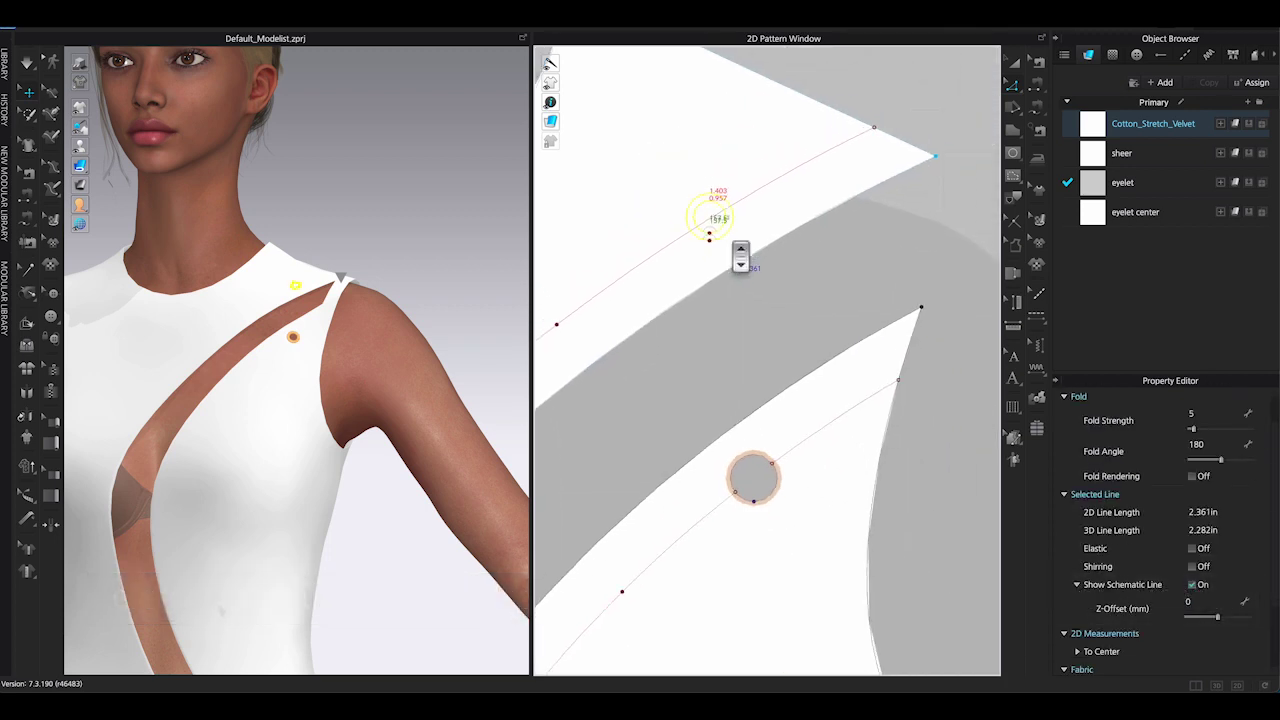
pyautogui.hotkey('ctrl', 'v')
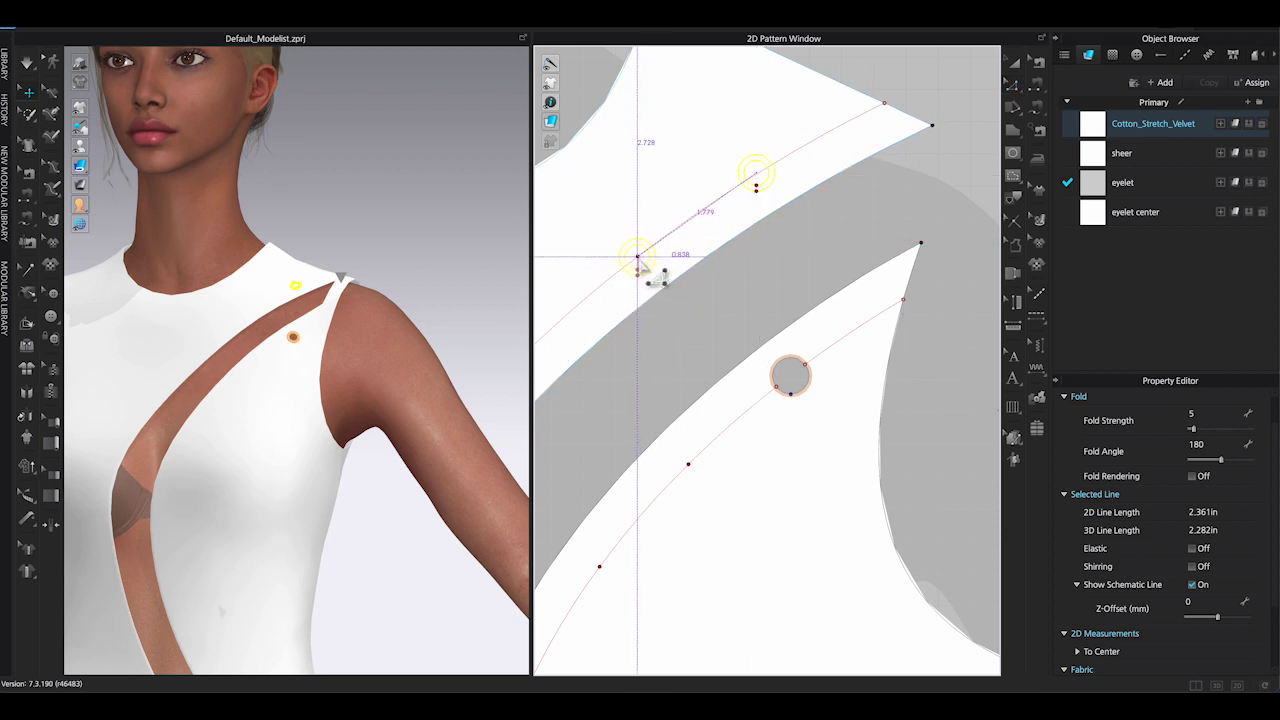
pyautogui.moveTo(641, 266); pyautogui.dragTo(641, 266)
pyautogui.moveTo(644, 393); pyautogui.dragTo(774, 311, button='right')
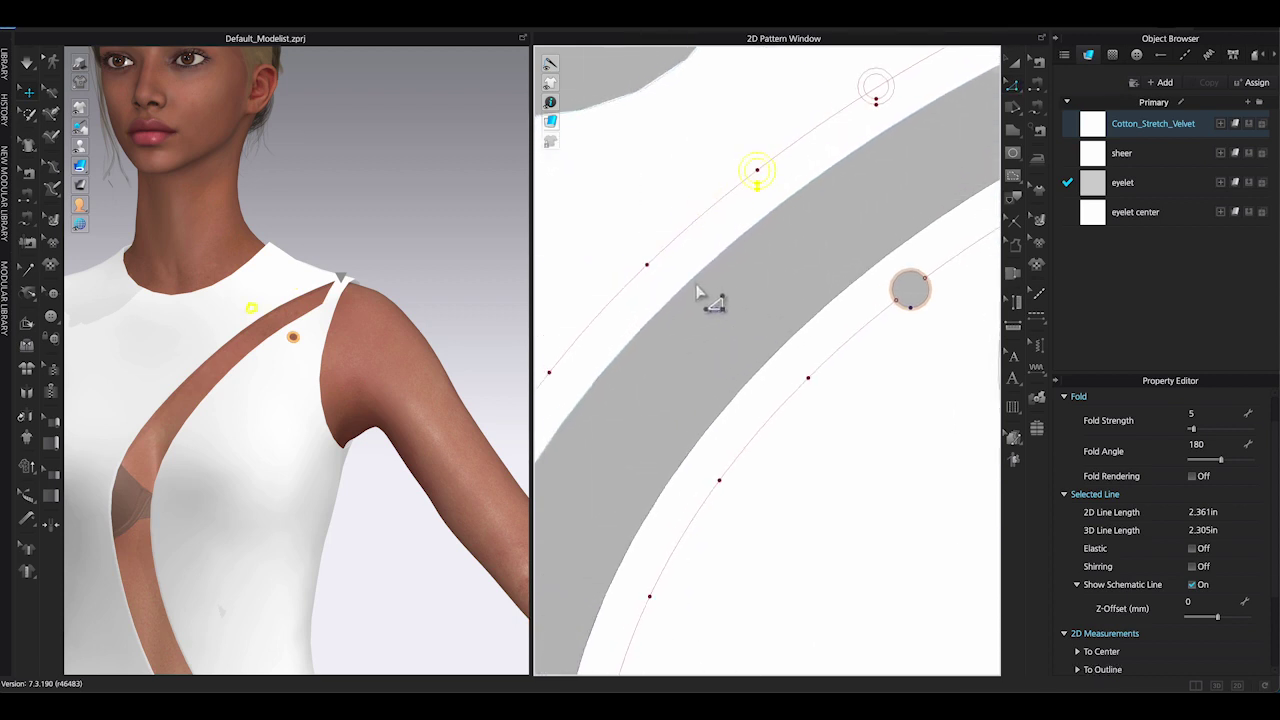
pyautogui.hotkey('ctrl', 'v')
pyautogui.click(647, 265)
pyautogui.hotkey('ctrl', 'v')
pyautogui.click(549, 372)
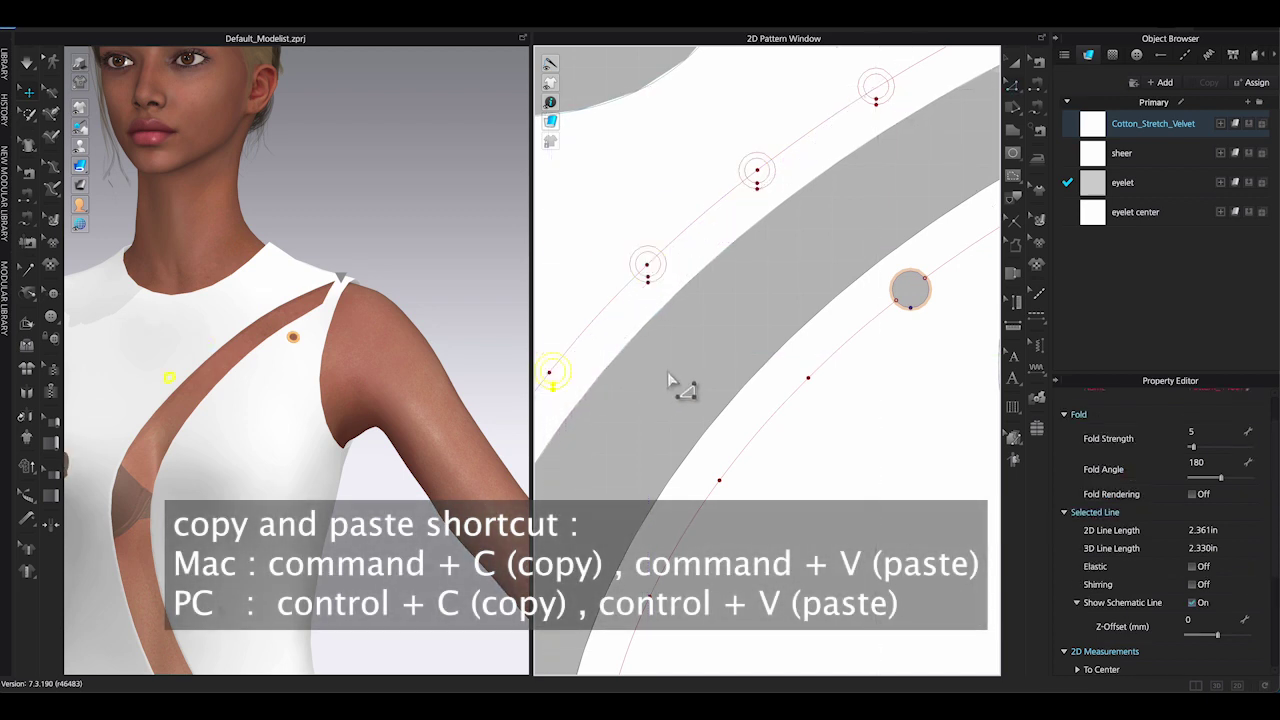
pyautogui.hotkey('ctrl', 'z')
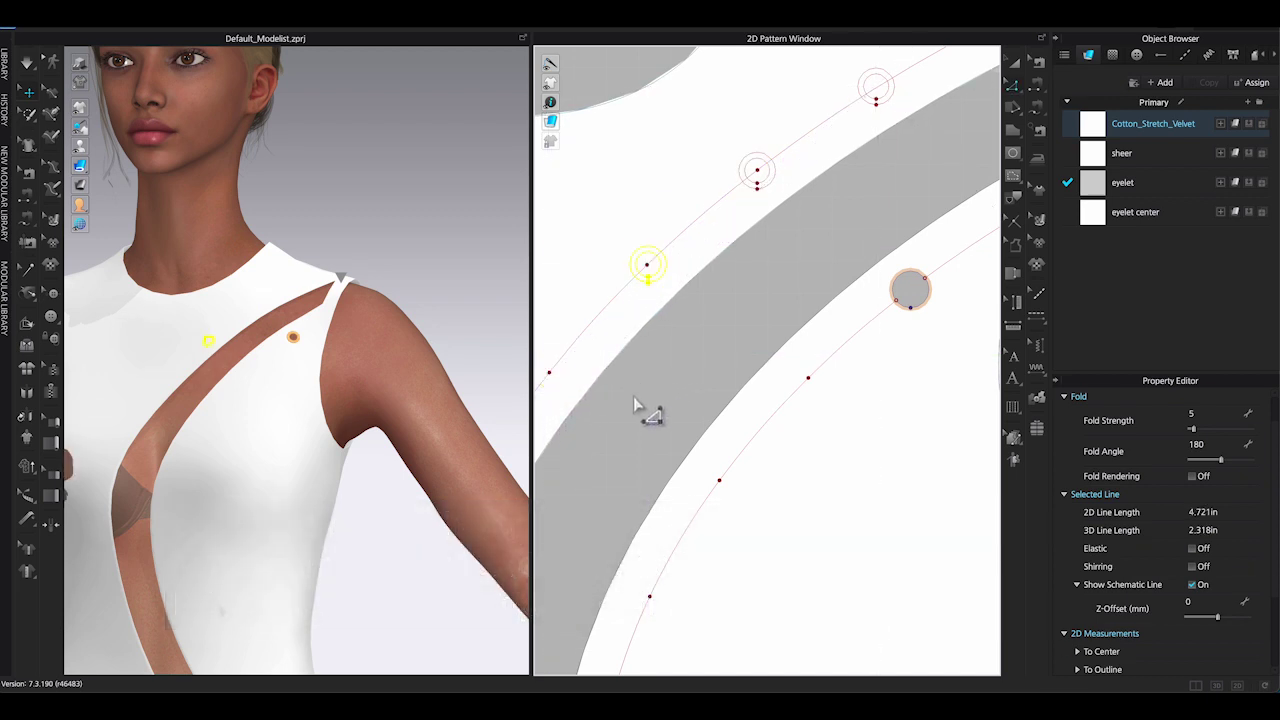
# - Paste the eyelet circles onto the fourth and fifth marker points of the front panel's guide line
pyautogui.moveTo(637, 396); pyautogui.dragTo(780, 323, button='middle')
pyautogui.scroll(3, 689, 329)
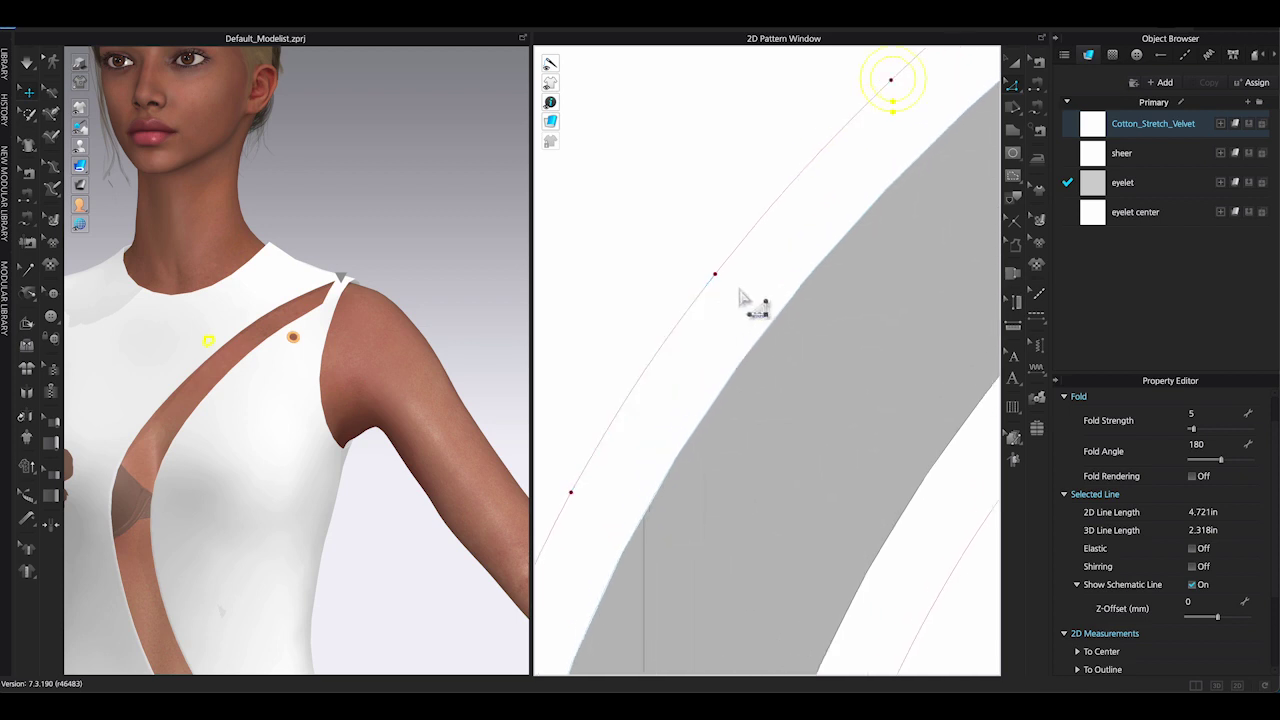
pyautogui.hotkey('ctrl', 'v')
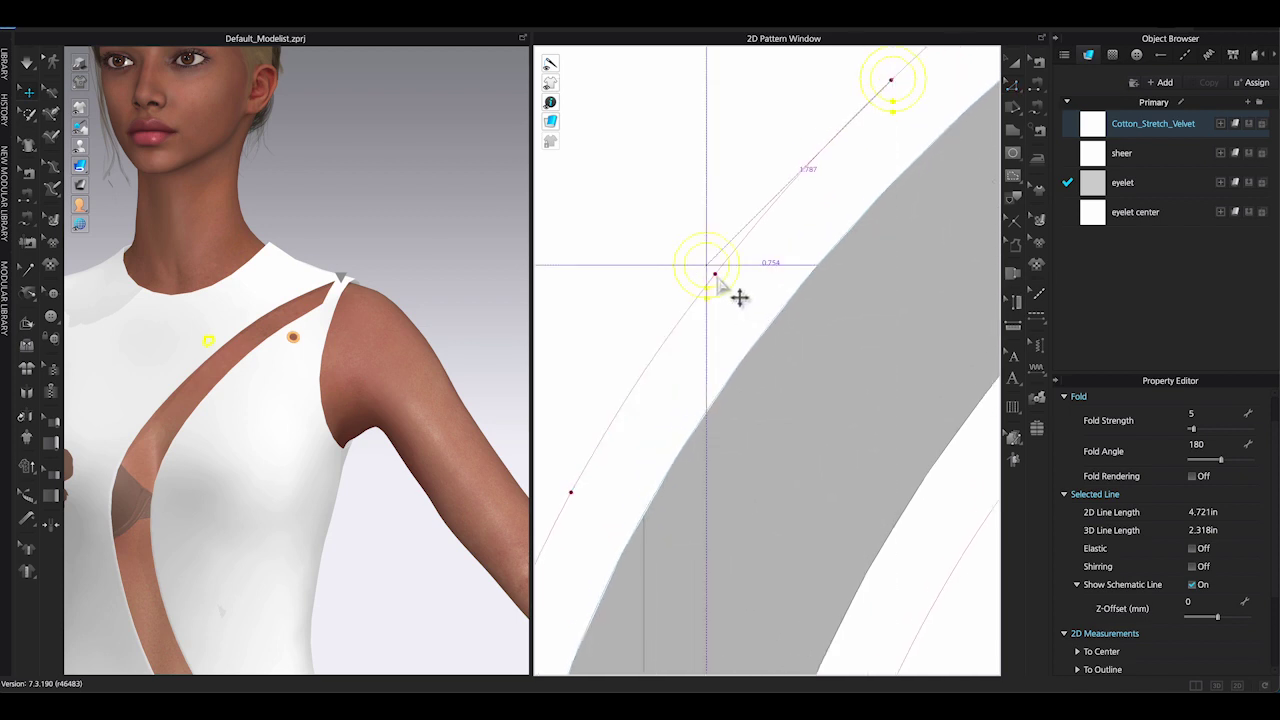
pyautogui.click(715, 274)
pyautogui.hotkey('ctrl', 'v')
pyautogui.click(571, 492)
# - Paste the eyelet circles onto the four upper marker points of the side panel's guide line, below its finished eyelet hole
pyautogui.scroll(-3, 645, 500)
pyautogui.moveTo(648, 500); pyautogui.dragTo(749, 426)
pyautogui.hotkey('ctrl', 'z')
pyautogui.moveTo(781, 625); pyautogui.dragTo(733, 436, button='middle')
pyautogui.hotkey('ctrl', 'v')
pyautogui.click(729, 401)
pyautogui.hotkey('ctrl', 'v')
pyautogui.click(796, 290)
pyautogui.hotkey('ctrl', 'v')
pyautogui.click(882, 191)
pyautogui.hotkey('ctrl', 'v')
pyautogui.click(688, 525)
# - Continue pasting the eyelet circles onto the next six marker points down the side panel's guide line
pyautogui.moveTo(683, 650); pyautogui.dragTo(732, 356, button='middle')
pyautogui.hotkey('ctrl', 'v')
pyautogui.click(726, 360)
pyautogui.hotkey('ctrl', 'v')
pyautogui.click(743, 489)
pyautogui.hotkey('ctrl', 'v')
pyautogui.click(788, 611)
pyautogui.moveTo(665, 595); pyautogui.dragTo(589, 246, button='middle')
pyautogui.hotkey('ctrl', 'v')
pyautogui.click(772, 376)
pyautogui.hotkey('ctrl', 'v')
pyautogui.click(848, 484)
pyautogui.click(921, 591)
# - Paste the eyelet circles onto the marker points along the middle curve of the front panel, working around the bust and waist
pyautogui.click(701, 559)
pyautogui.click(616, 447)
pyautogui.click(544, 329)
pyautogui.moveTo(544, 329); pyautogui.dragTo(729, 538, button='middle')
pyautogui.hotkey('ctrl', 'v')
pyautogui.click(632, 134)
pyautogui.hotkey('ctrl', 'v')
pyautogui.click(637, 275)
pyautogui.click(672, 410)
pyautogui.moveTo(668, 130); pyautogui.dragTo(672, 412, button='middle')
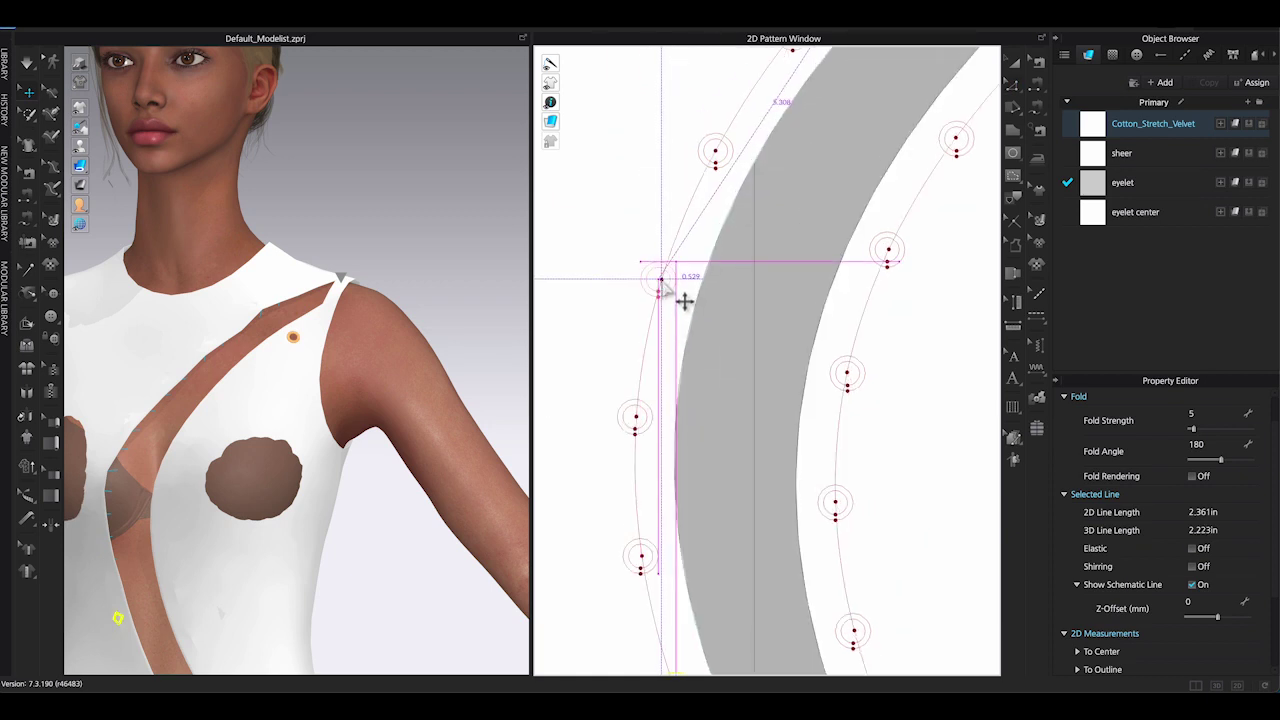
# - Paste the eyelet circles onto the remaining lower marker points of both the front and side panels
pyautogui.moveTo(771, 391); pyautogui.dragTo(795, 266, button='right')
pyautogui.click(647, 205)
pyautogui.click(709, 331)
pyautogui.click(849, 235)
pyautogui.click(893, 360)
pyautogui.click(924, 487)
pyautogui.click(942, 615)
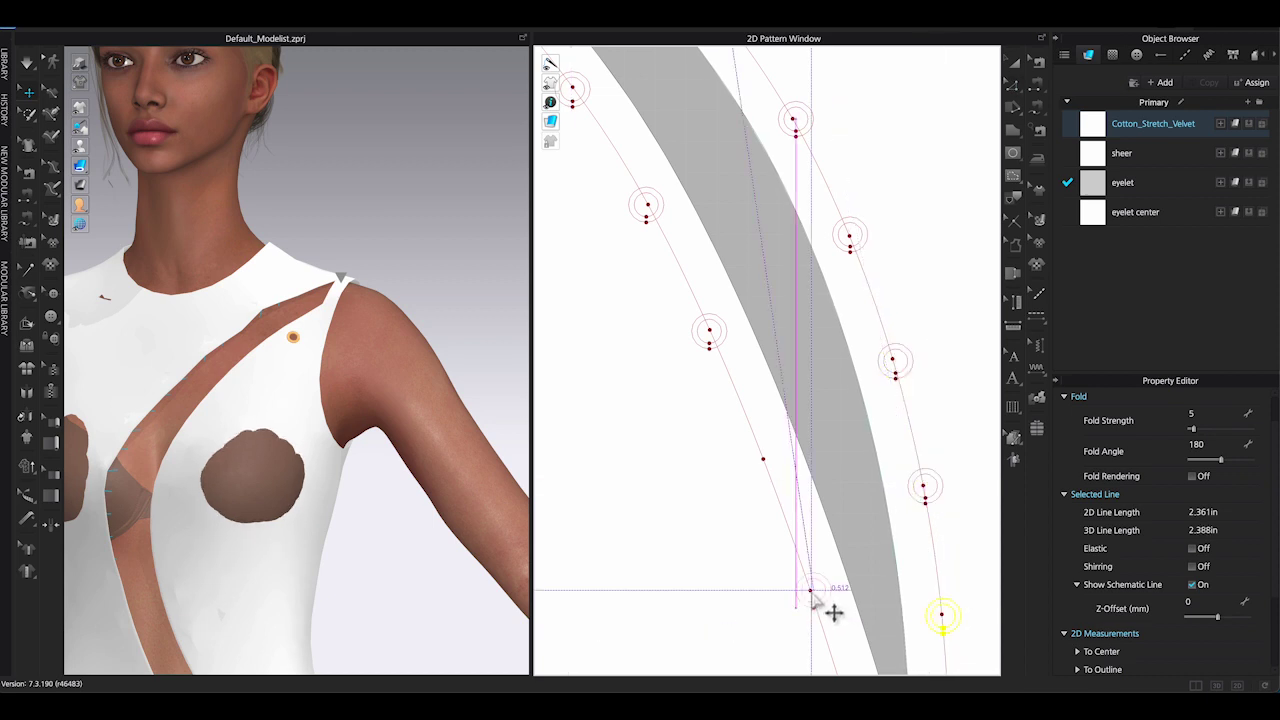
pyautogui.click(810, 590)
pyautogui.click(763, 459)
pyautogui.moveTo(866, 525); pyautogui.dragTo(784, 148, button='middle')
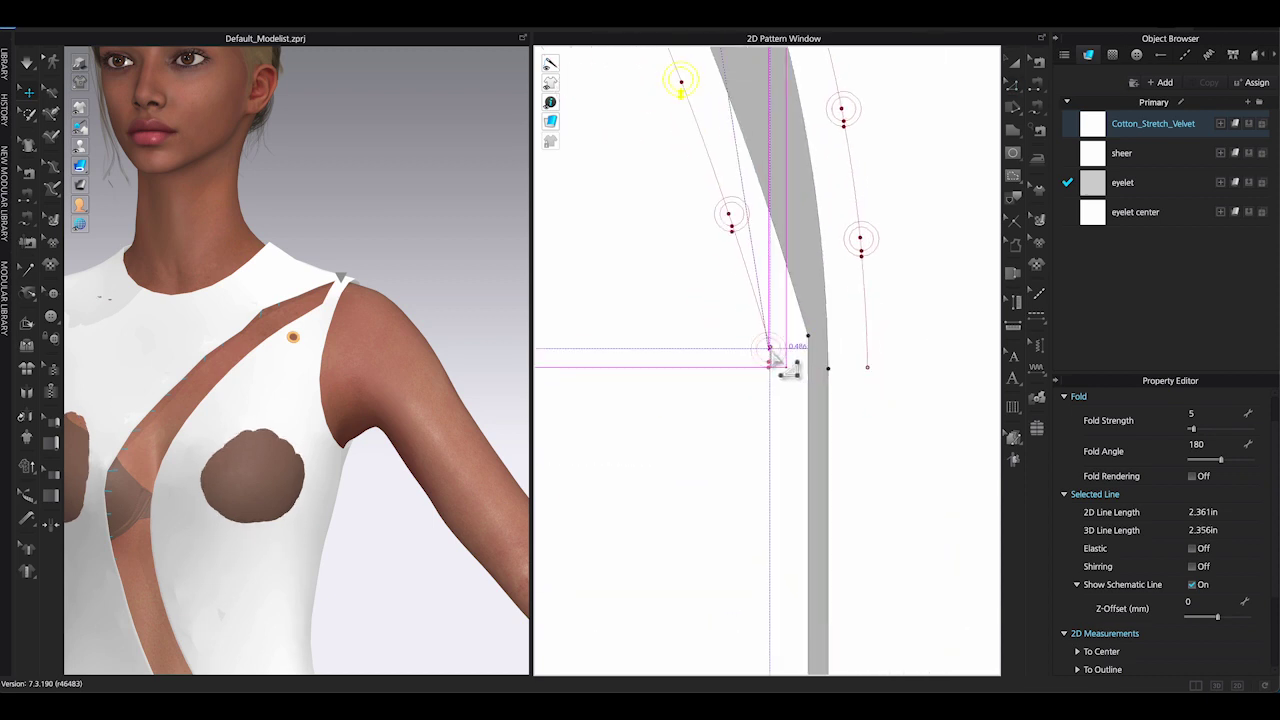
# - Delete the guide line segments that run through the eyelet circles on the front and side panels
pyautogui.scroll(-7, 908, 406)
pyautogui.moveTo(960, 134); pyautogui.dragTo(932, 200, button='middle')
pyautogui.press('z')
pyautogui.click(669, 167)
pyautogui.press('Delete')
pyautogui.click(752, 78)
pyautogui.press('Delete')
pyautogui.click(650, 75)
pyautogui.press('Delete')
pyautogui.scroll(-3, 712, 292)
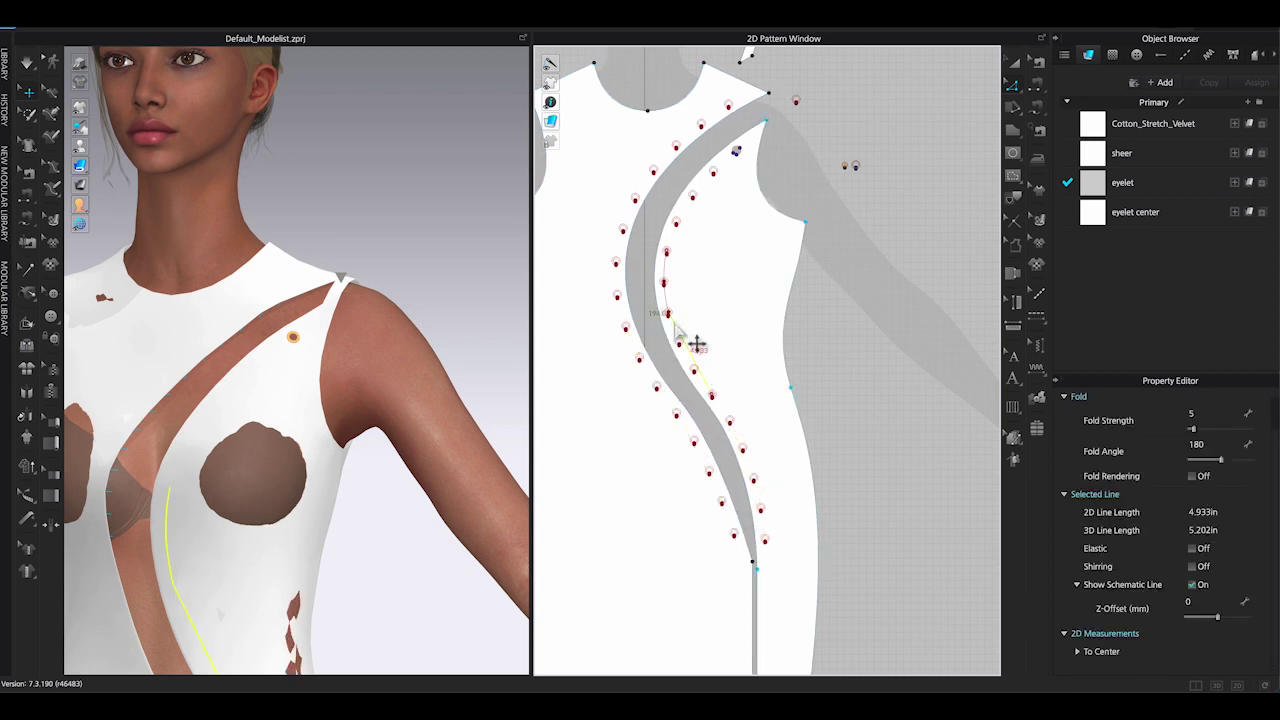
pyautogui.scroll(1, 767, 344)
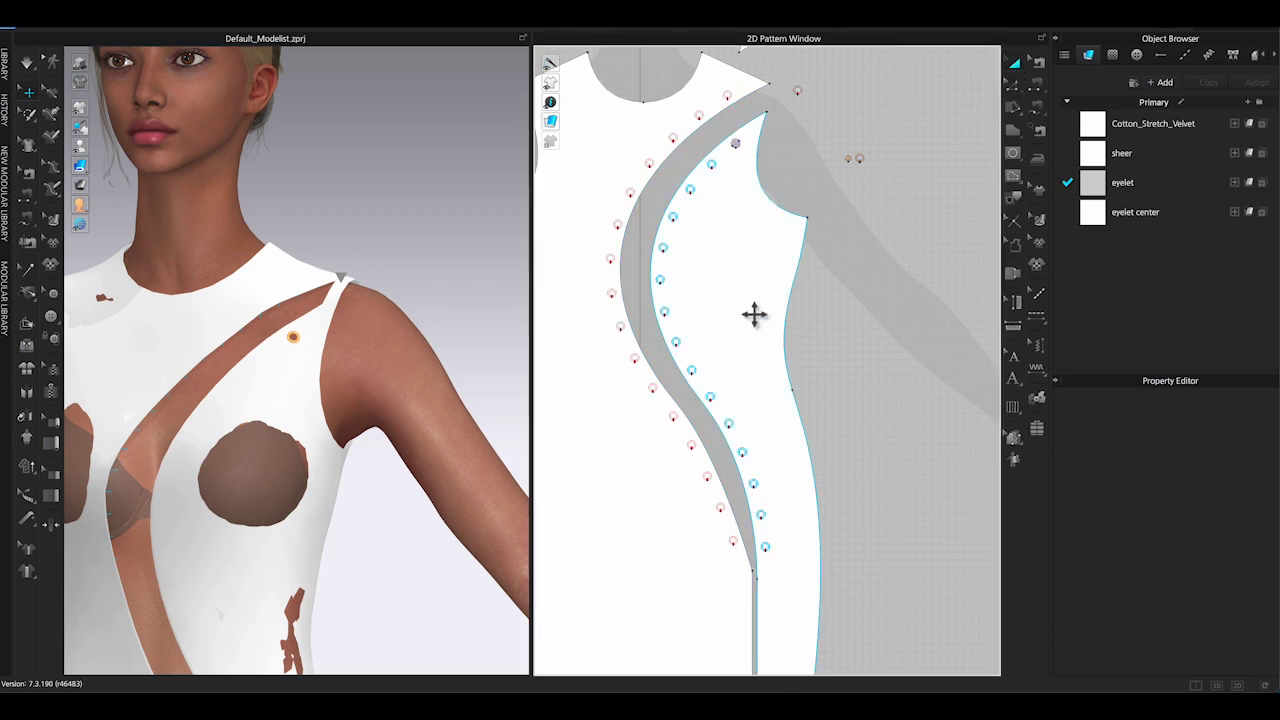
# - Move the front panel sideways away from the side panel to leave a wide gap between them
pyautogui.scroll(-2, 754, 315)
pyautogui.click(586, 360)
pyautogui.scroll(2, 760, 365)
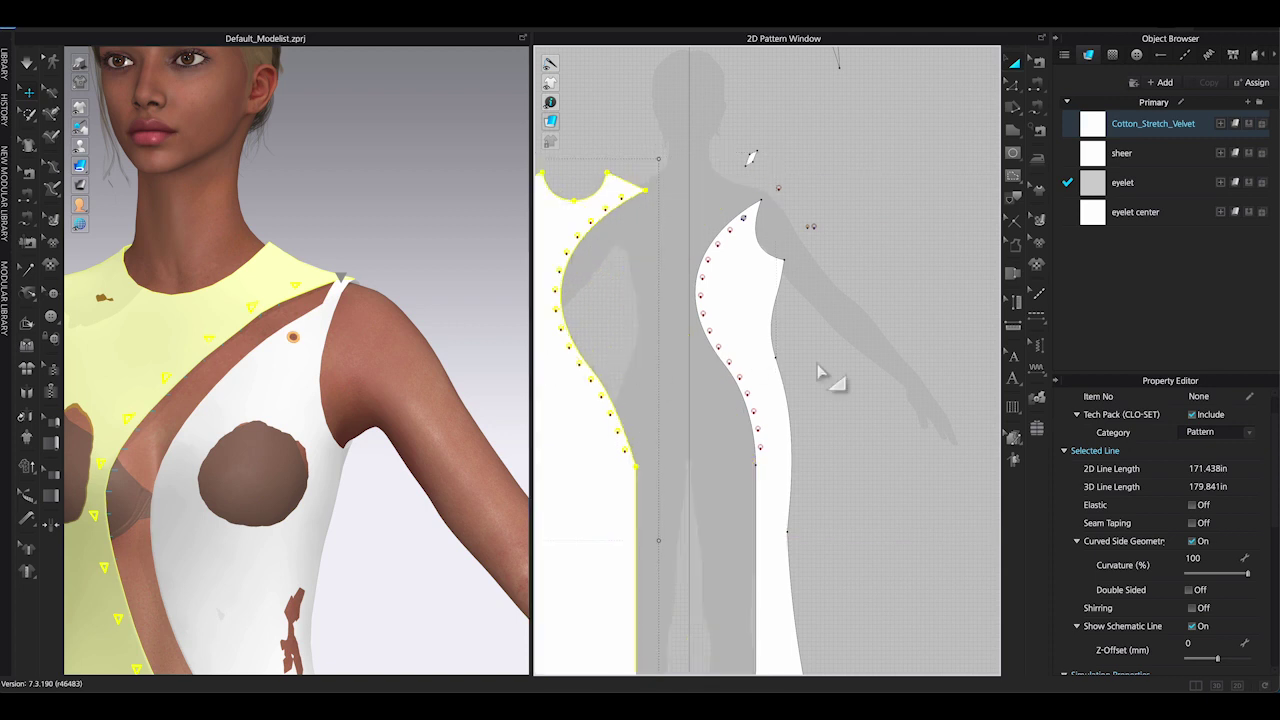
pyautogui.click(913, 330)
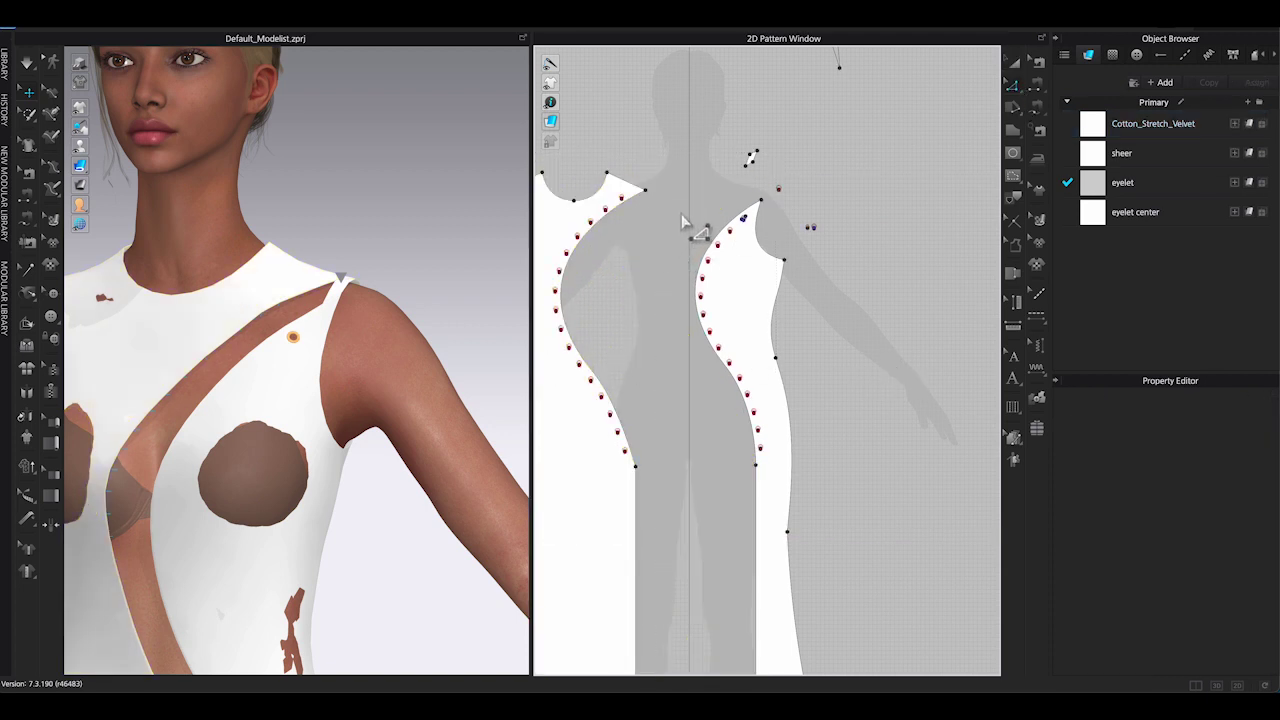
# - Select all copied eyelet circles on the side panel and cut them out with Cut & Sew
pyautogui.moveTo(694, 274); pyautogui.dragTo(770, 463)
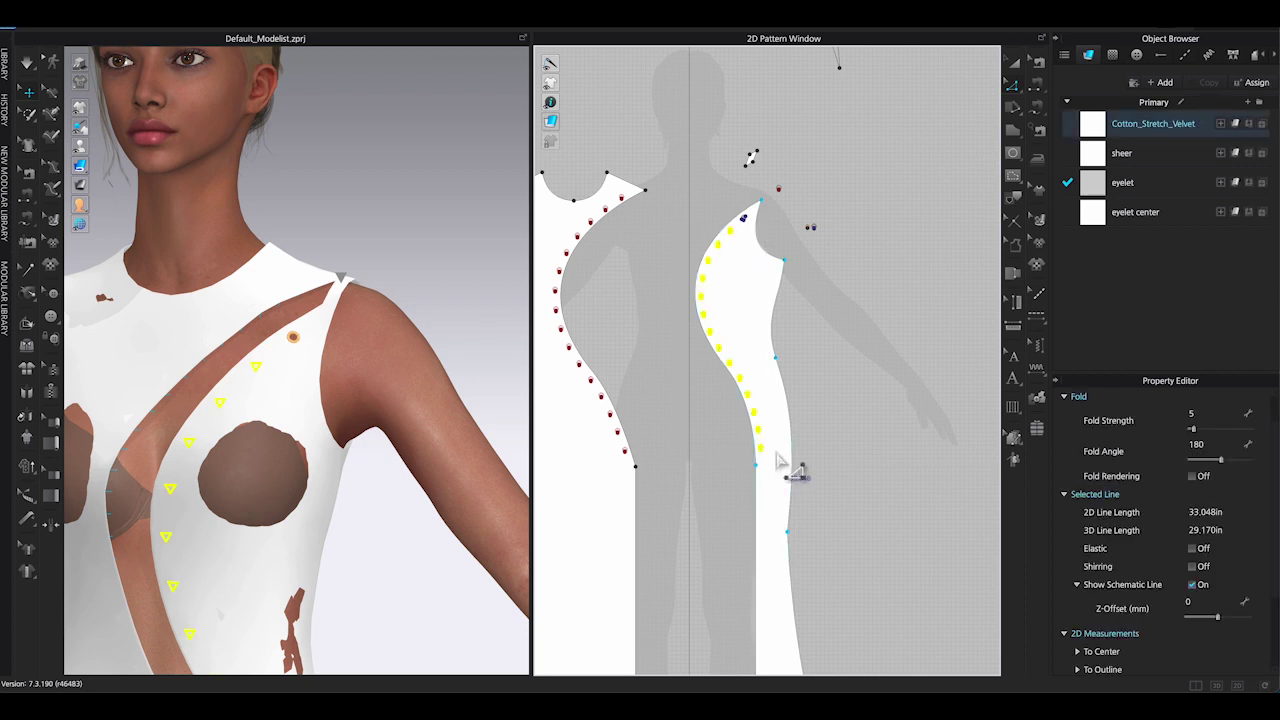
pyautogui.scroll(3, 780, 460)
pyautogui.click(1015, 63)
pyautogui.rightClick(668, 155)
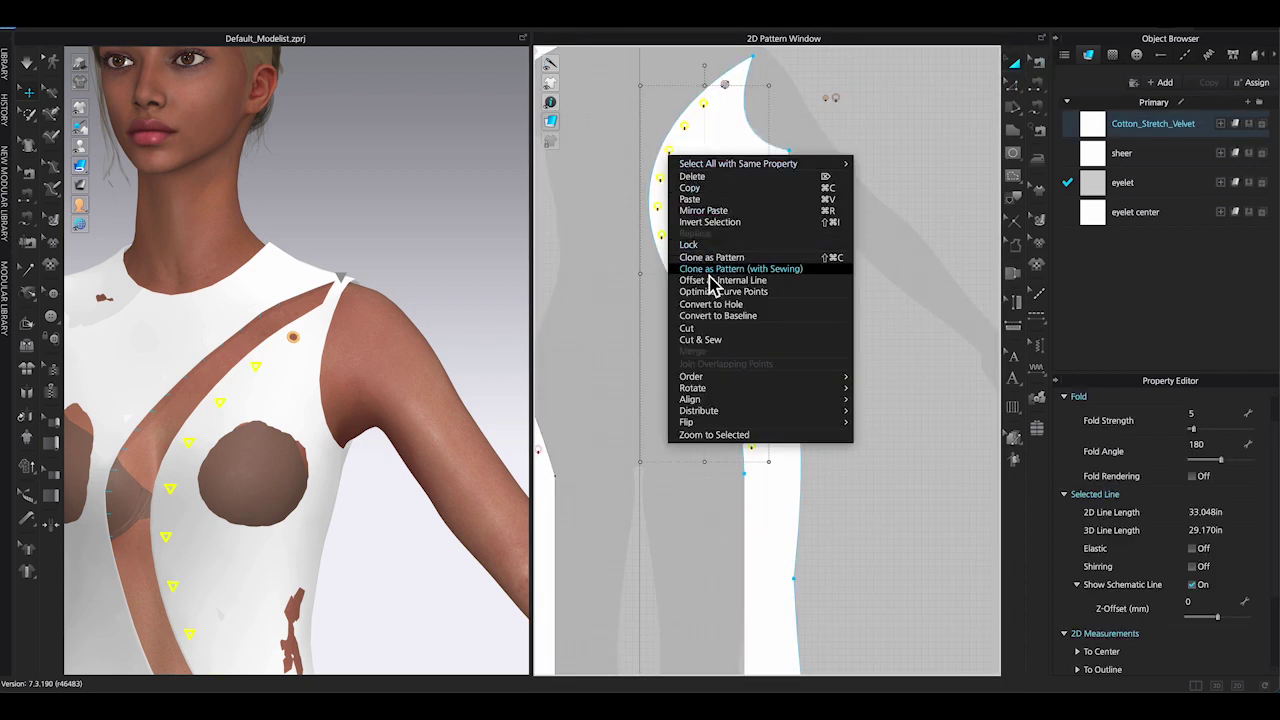
pyautogui.click(805, 338)
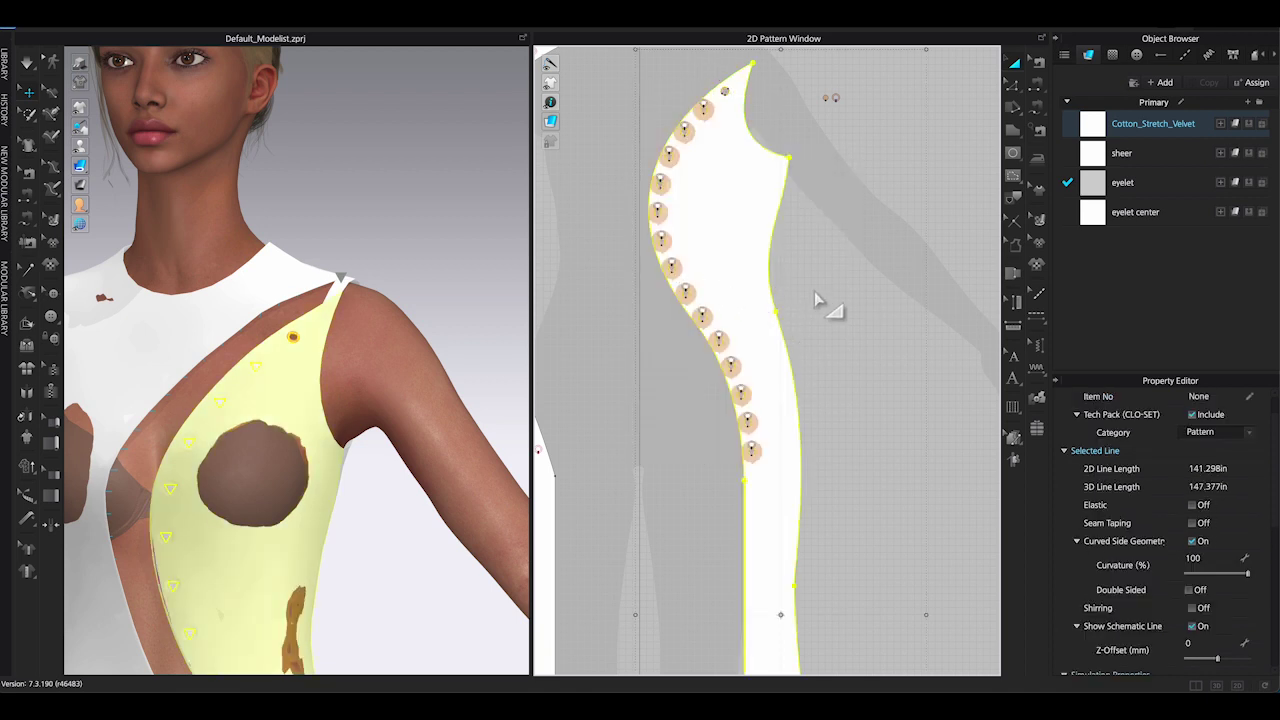
# - Move the side panel clear of the cut-out eyelet circles so they lie separately beside it
pyautogui.scroll(4, 823, 306)
pyautogui.scroll(-2, 823, 306)
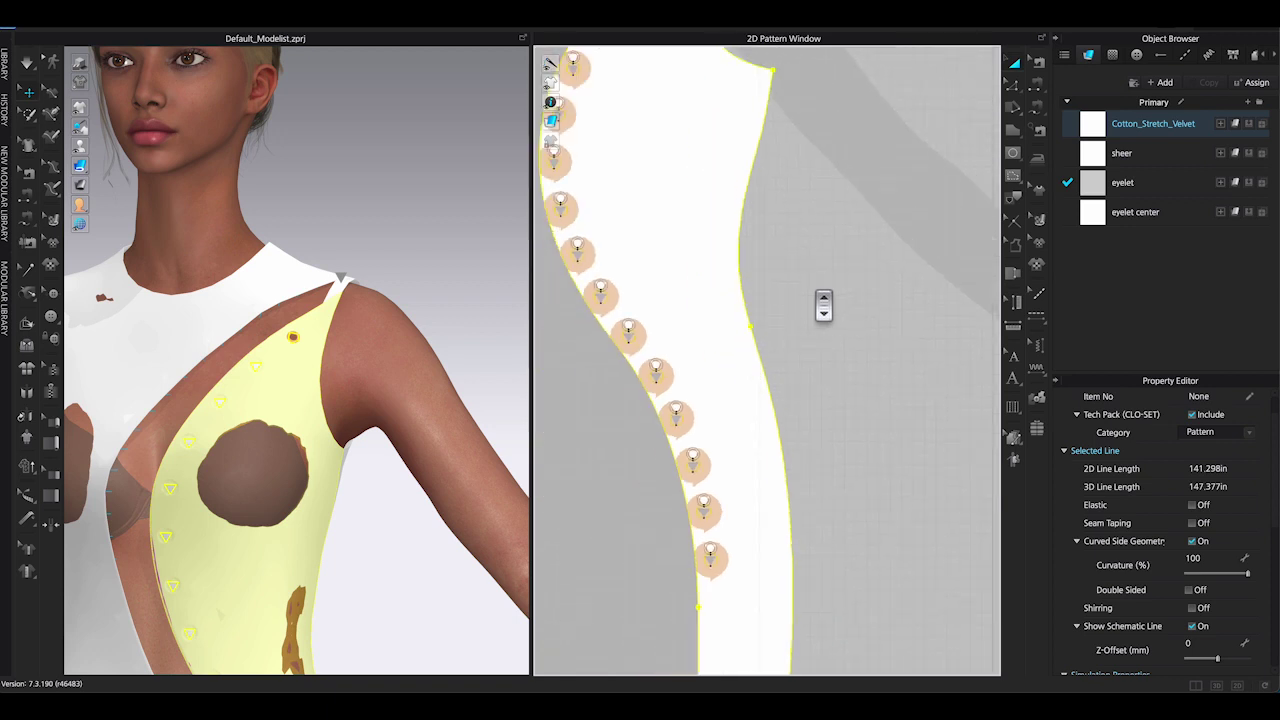
pyautogui.scroll(-1, 823, 306)
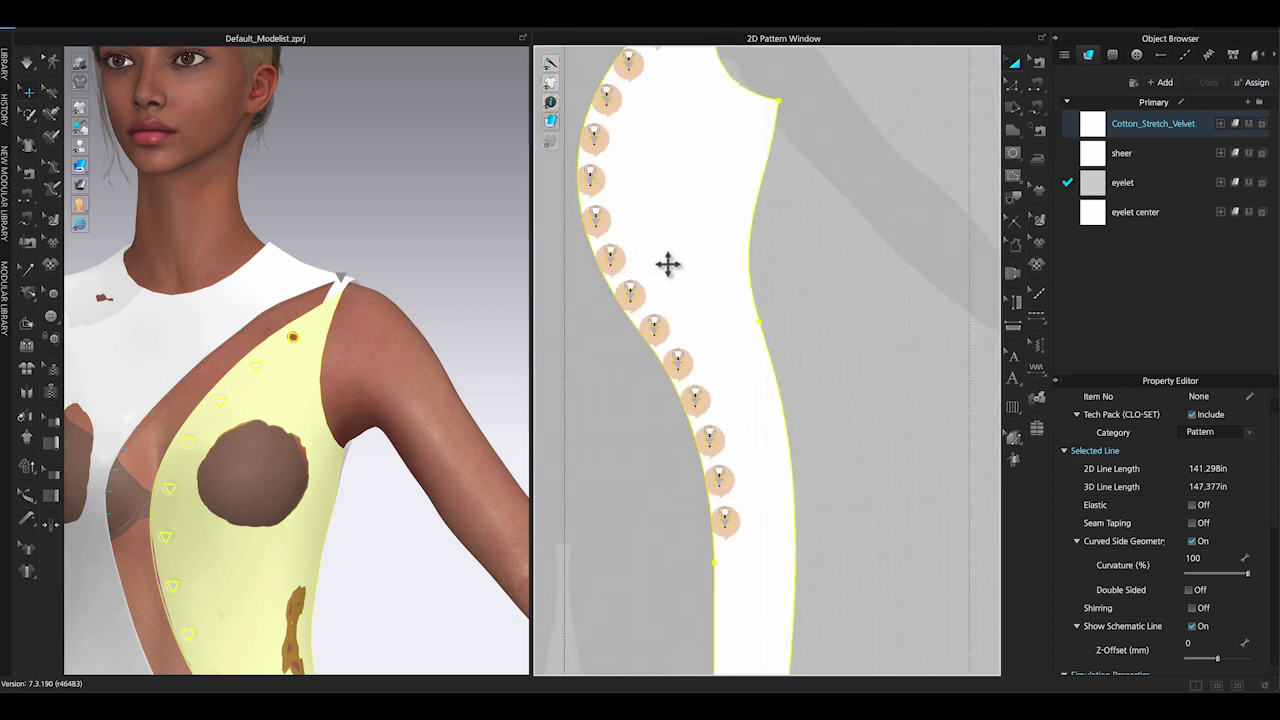
pyautogui.moveTo(690, 271); pyautogui.dragTo(804, 331)
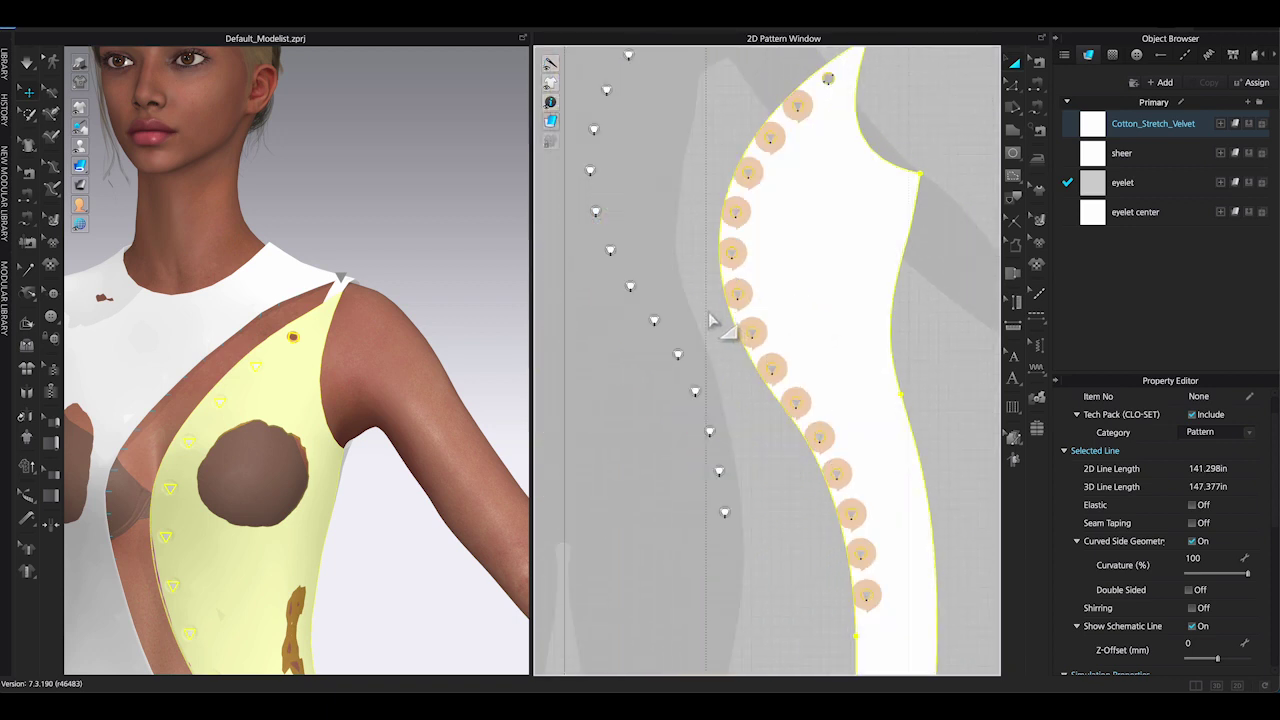
# - Set the seam taping width on the edges of the side panel's eyelet holes to 1 mm
pyautogui.scroll(-2, 703, 320)
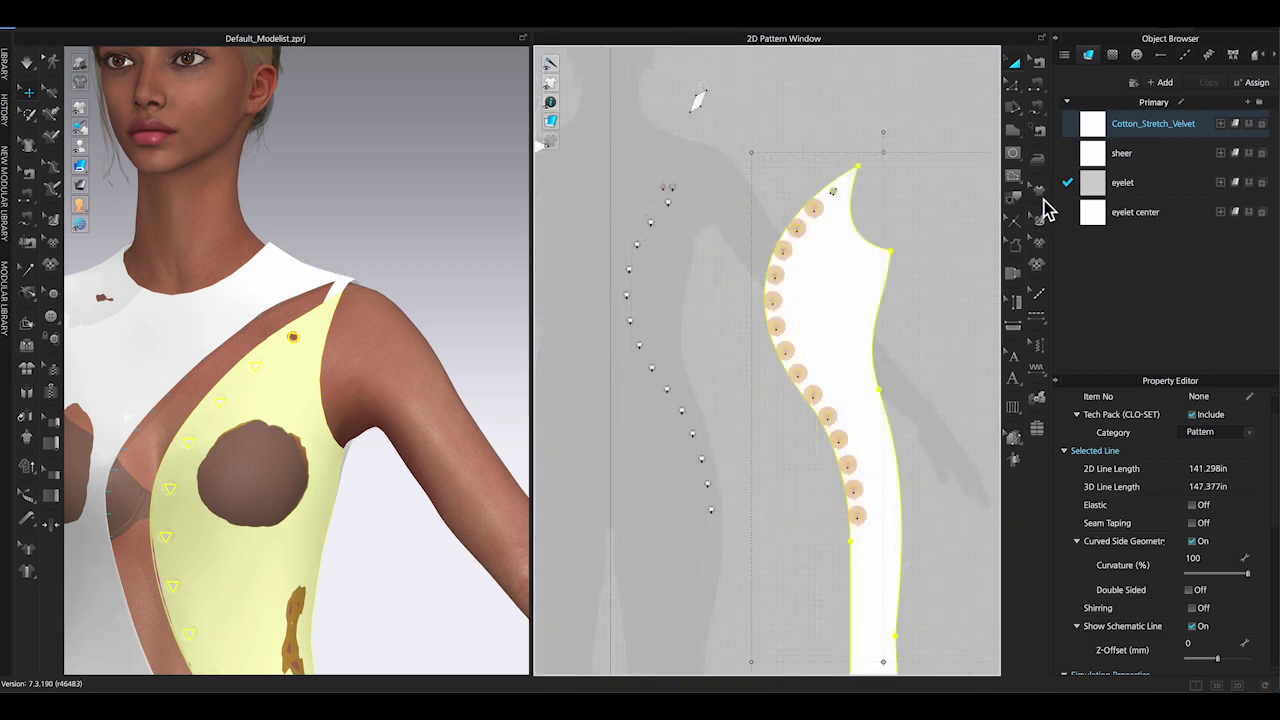
pyautogui.click(764, 203)
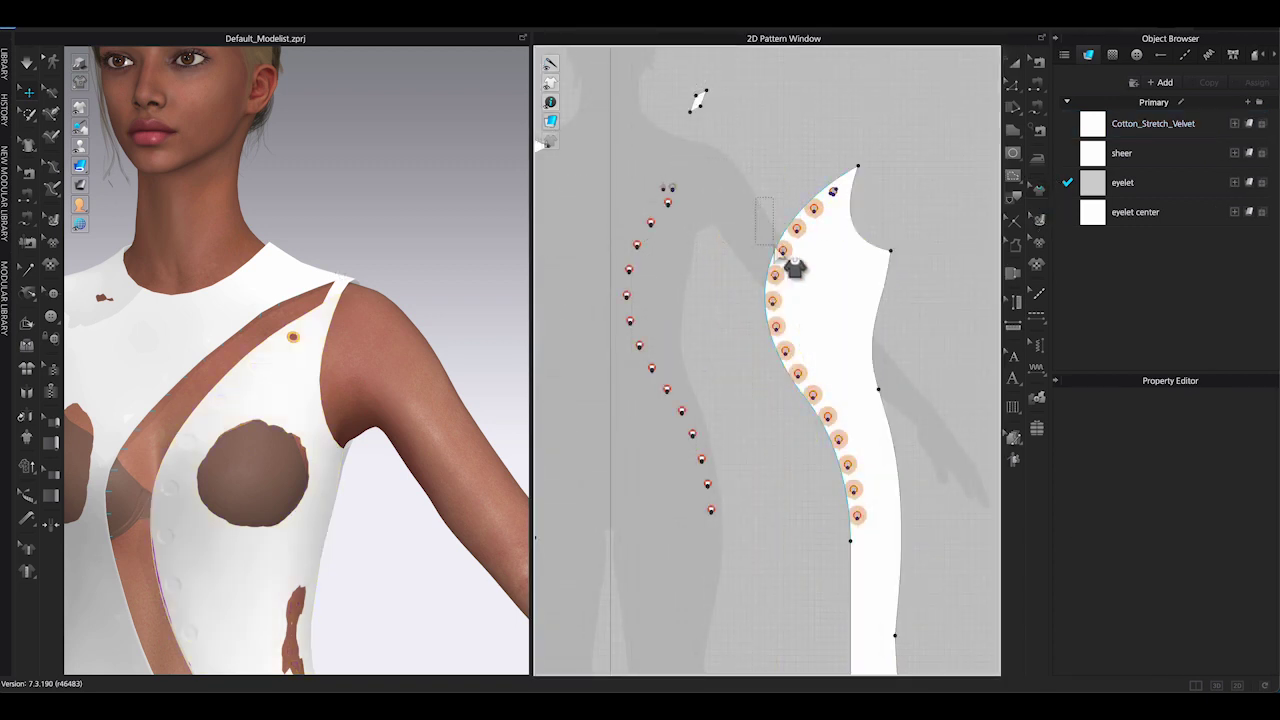
pyautogui.moveTo(864, 538); pyautogui.dragTo(865, 536)
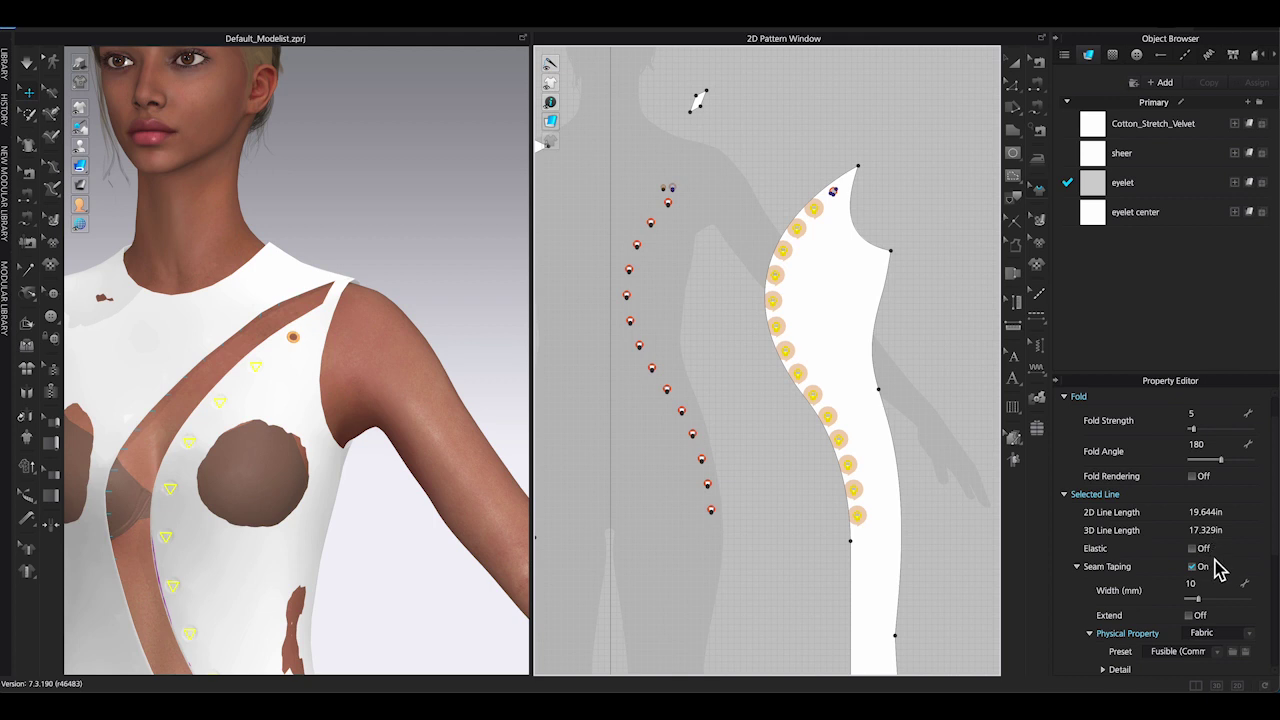
pyautogui.click(1202, 592)
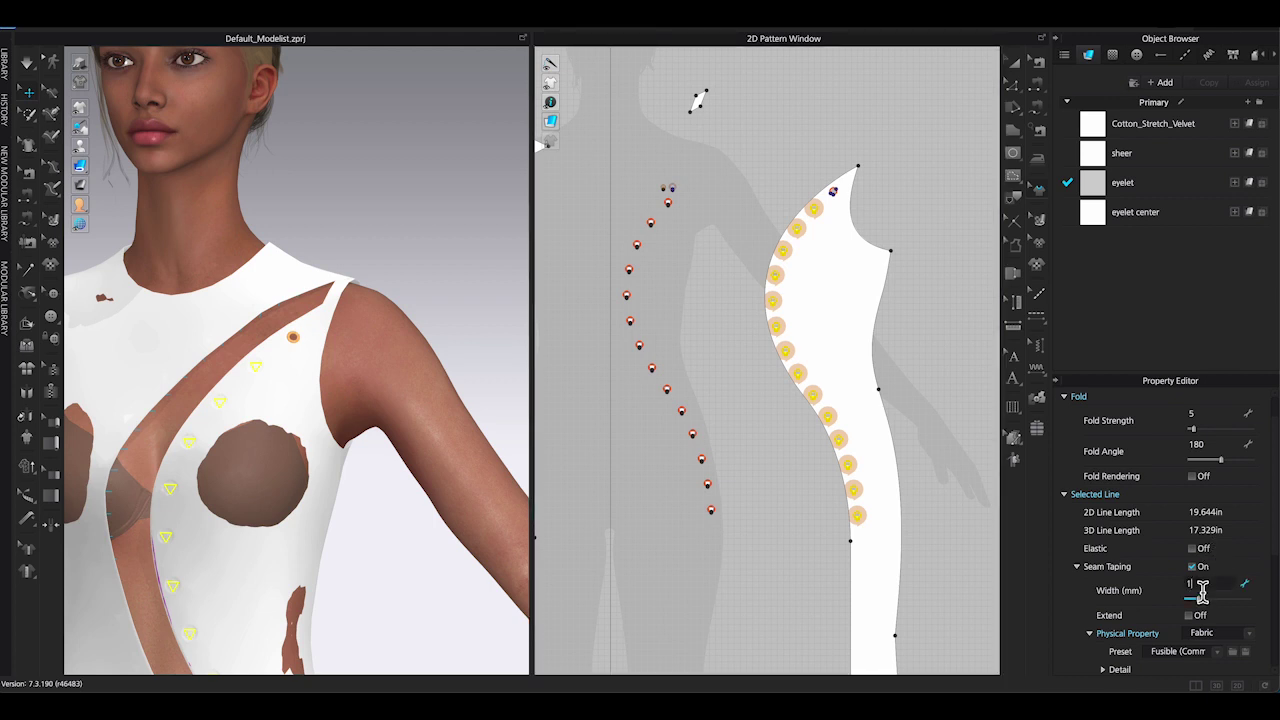
pyautogui.write('1')
pyautogui.press('Return')
# - Select all the cut-out eyelet circles beside the side panel and set their particle distance to 1 mm
pyautogui.click(1013, 86)
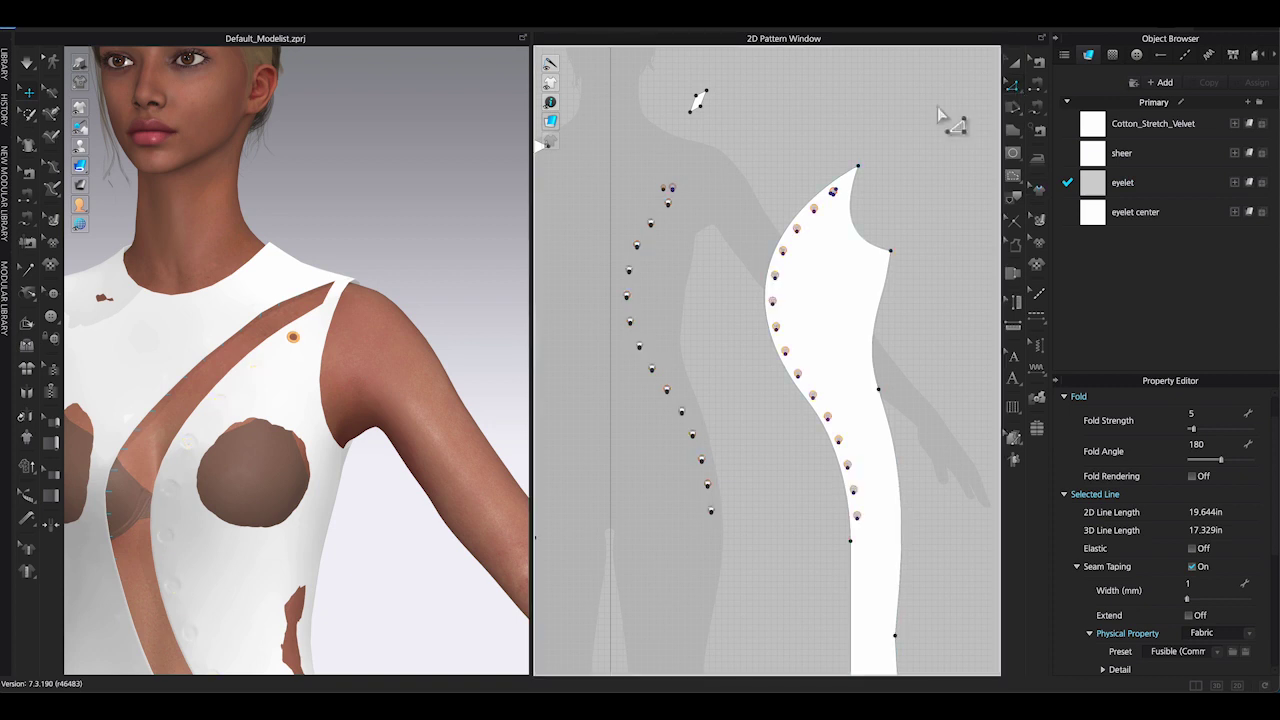
pyautogui.click(753, 390)
pyautogui.scroll(2, 745, 398)
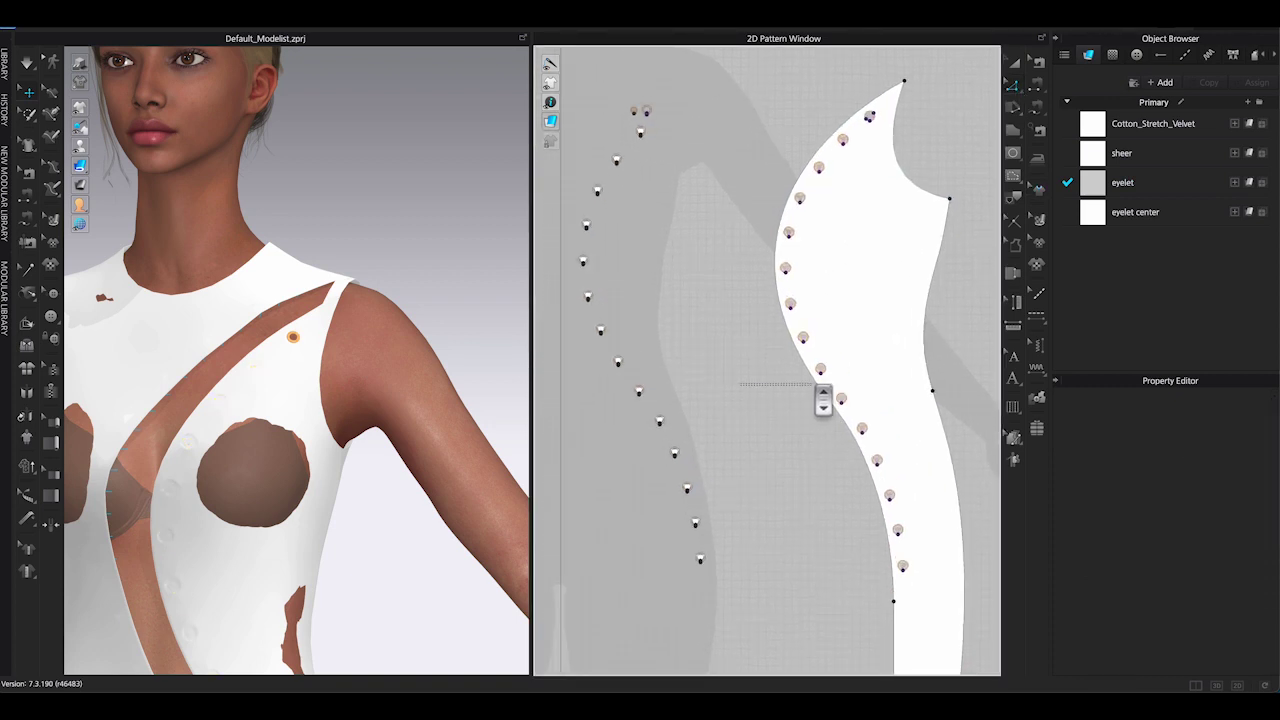
pyautogui.moveTo(753, 390); pyautogui.dragTo(805, 386, button='middle')
pyautogui.moveTo(613, 122); pyautogui.dragTo(803, 567)
pyautogui.scroll(4, 710, 397)
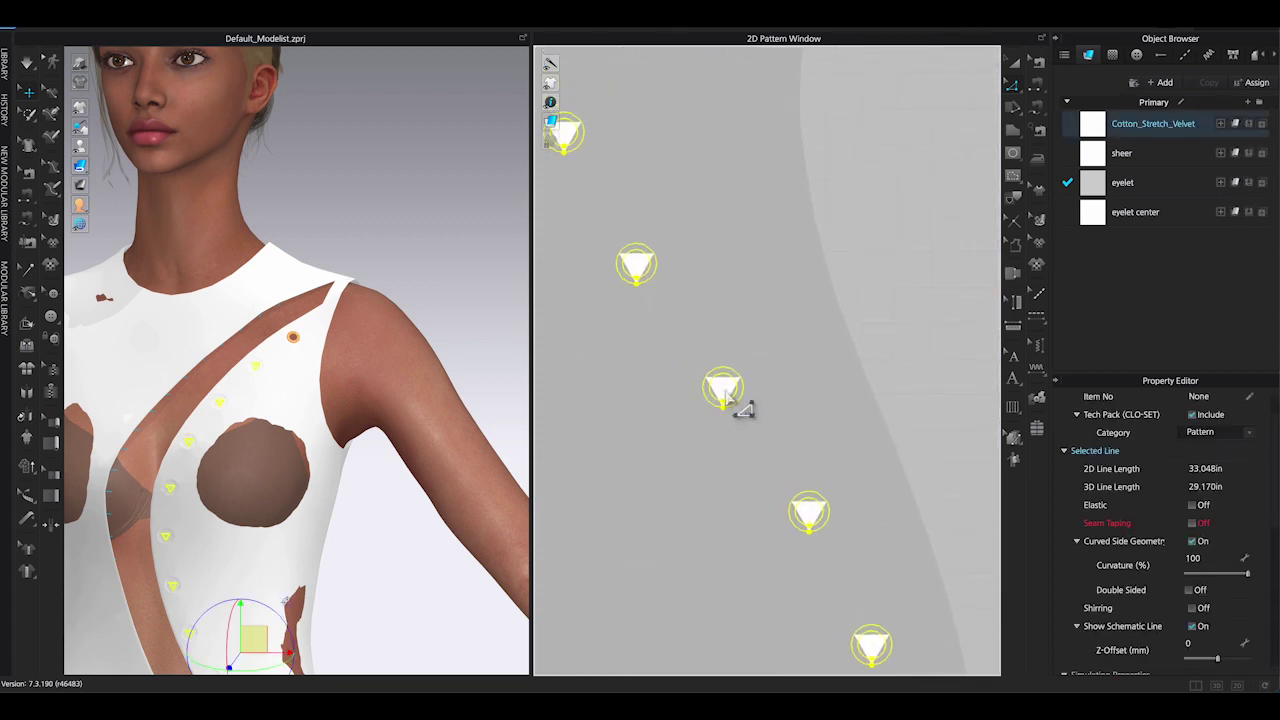
pyautogui.scroll(-5, 1227, 648)
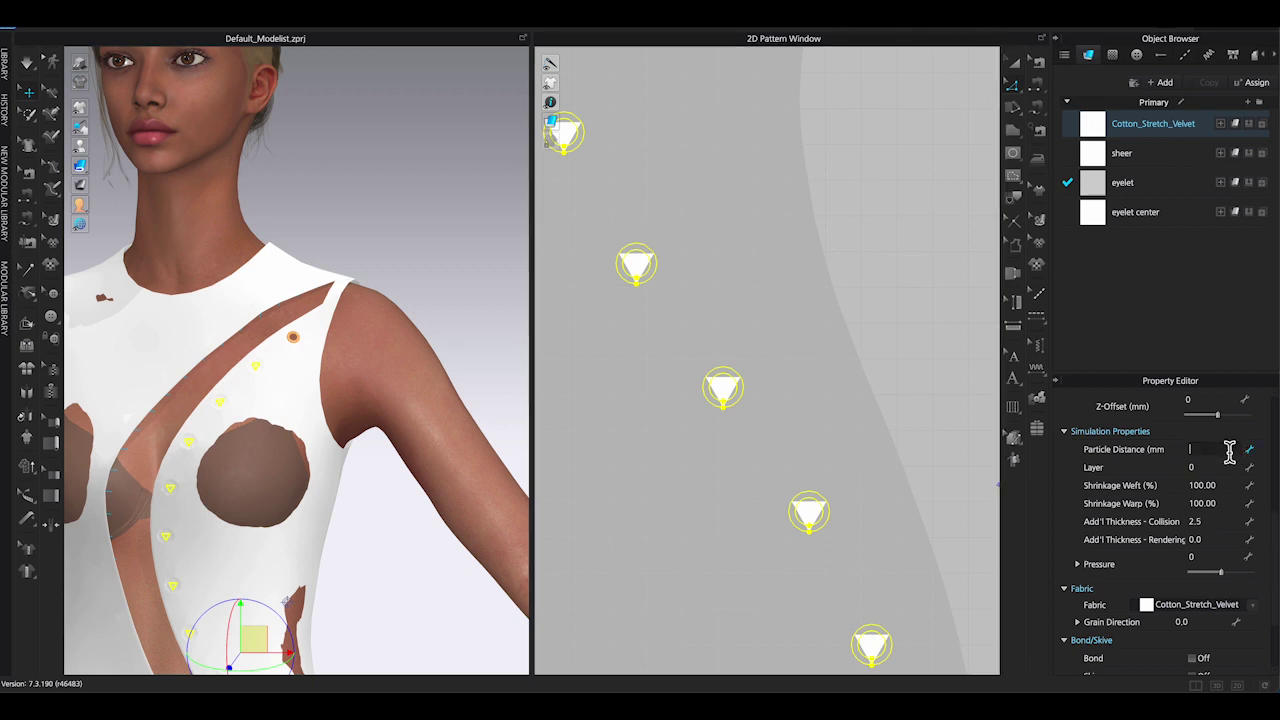
pyautogui.write('1')
pyautogui.press('Return')
pyautogui.click(612, 383)
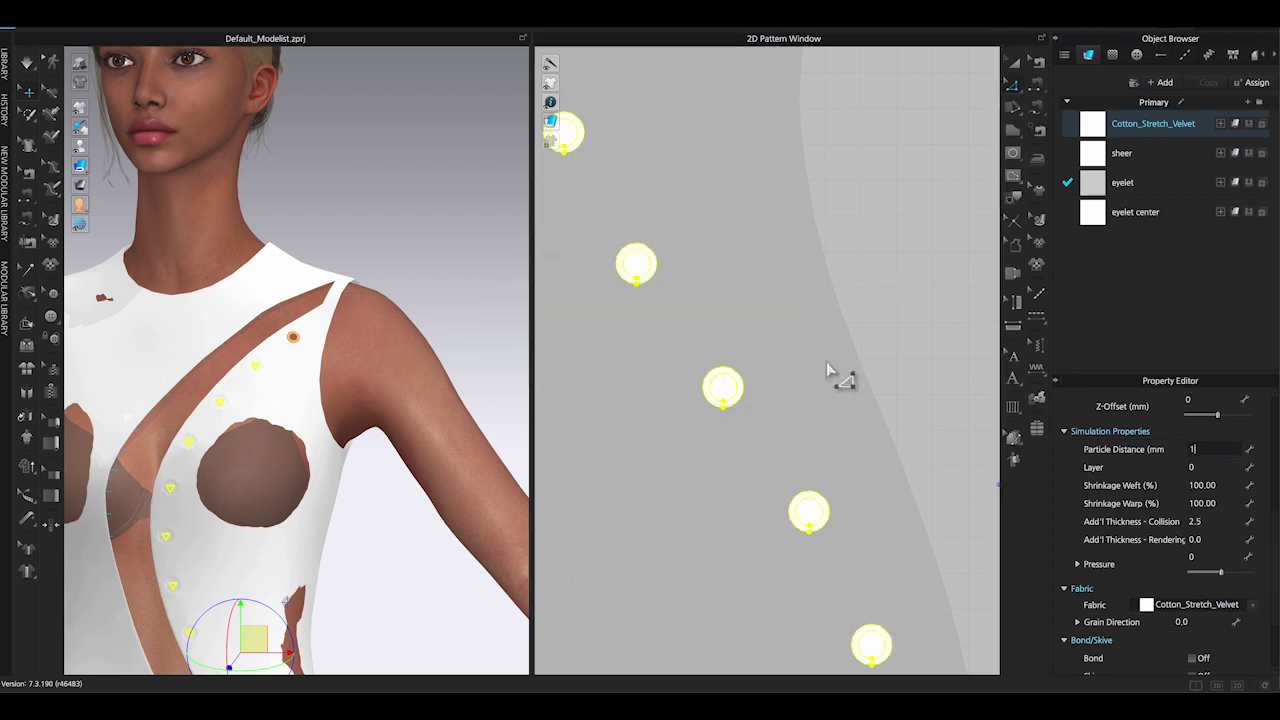
# - Move the centre discs of the uppermost cut-out eyelets out of their rings and stack them in a vertical column
pyautogui.click(805, 234)
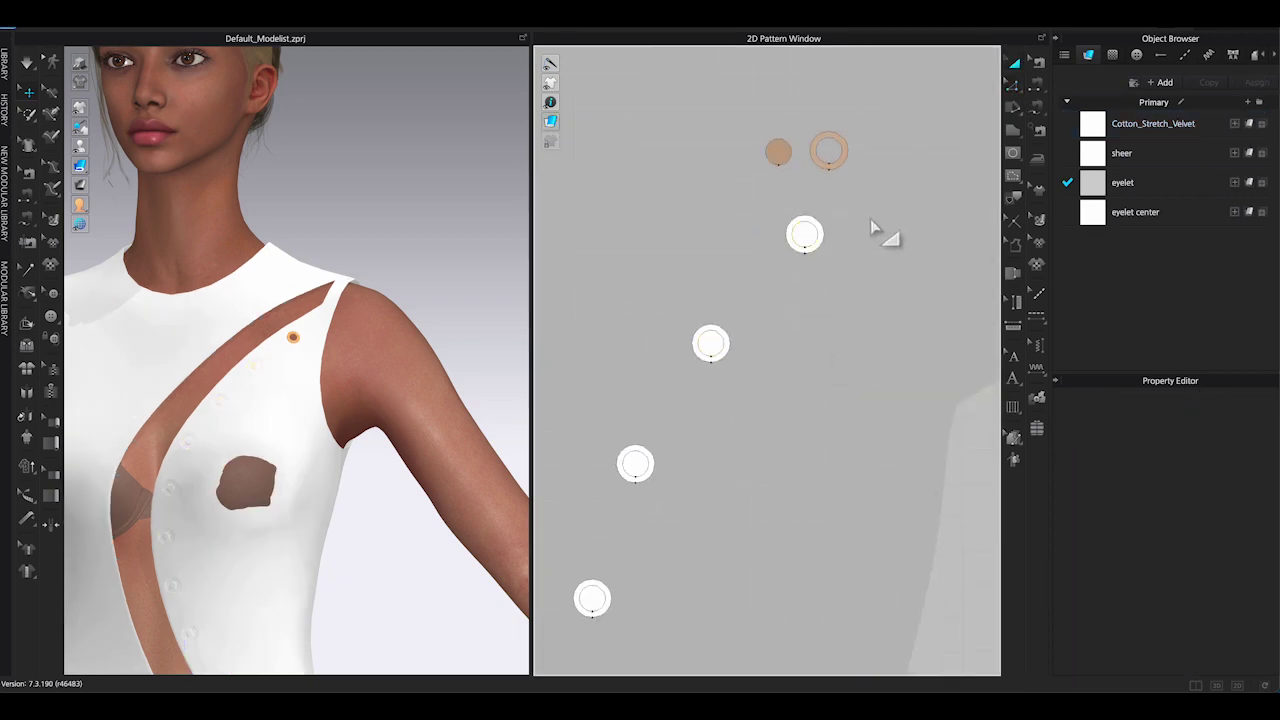
pyautogui.keyDown('shift'); pyautogui.click(709, 343); pyautogui.keyUp('shift')
pyautogui.keyDown('shift'); pyautogui.click(635, 463); pyautogui.keyUp('shift')
pyautogui.keyDown('shift'); pyautogui.click(592, 597); pyautogui.keyUp('shift')
pyautogui.moveTo(805, 234); pyautogui.dragTo(660, 197)
pyautogui.moveTo(777, 151); pyautogui.dragTo(660, 151)
pyautogui.moveTo(660, 310); pyautogui.dragTo(657, 238)
pyautogui.moveTo(585, 431); pyautogui.dragTo(660, 279)
pyautogui.moveTo(543, 564); pyautogui.dragTo(661, 318)
# - Stack the rings of the uppermost eyelets in a second vertical column beside the centre discs
pyautogui.moveTo(822, 242); pyautogui.dragTo(848, 211)
pyautogui.moveTo(724, 350); pyautogui.dragTo(843, 258)
pyautogui.moveTo(628, 458); pyautogui.dragTo(830, 310)
pyautogui.press('Return')
pyautogui.click(849, 297)
pyautogui.click(846, 349)
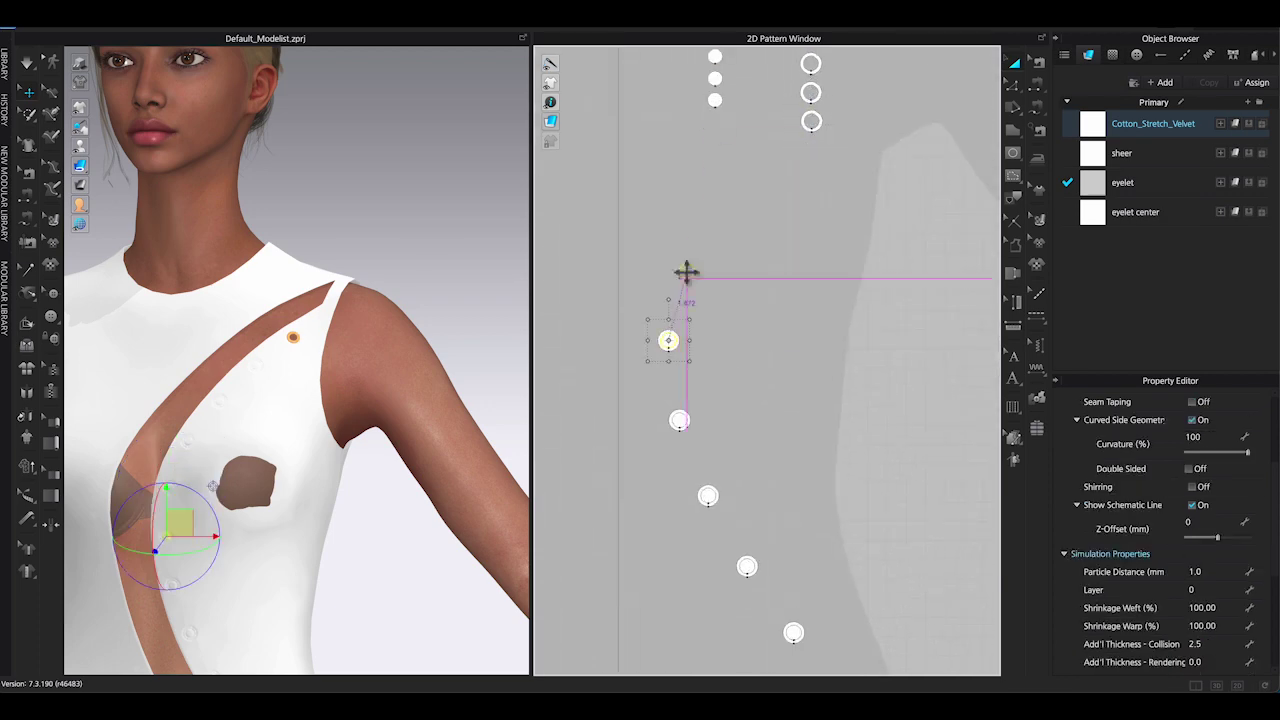
# - Move the centre discs of the middle eyelets to the end of the centre-disc column
pyautogui.moveTo(686, 272); pyautogui.dragTo(714, 129)
pyautogui.moveTo(679, 420); pyautogui.dragTo(714, 151)
pyautogui.moveTo(708, 496); pyautogui.dragTo(714, 174)
pyautogui.moveTo(747, 566); pyautogui.dragTo(714, 200)
pyautogui.moveTo(794, 632); pyautogui.dragTo(714, 223)
# - Line up the empty rings of the middle eyelets below the others in the ring column
pyautogui.scroll(-2, 837, 557)
pyautogui.click(716, 402)
pyautogui.moveTo(827, 263); pyautogui.dragTo(827, 264)
pyautogui.moveTo(722, 458); pyautogui.dragTo(815, 291)
pyautogui.moveTo(743, 513); pyautogui.dragTo(814, 317)
pyautogui.click(771, 564)
pyautogui.moveTo(771, 564); pyautogui.dragTo(817, 348)
# - Separate the lowest remaining eyelets, adding their centre discs and rings to the ends of the two columns
pyautogui.moveTo(793, 600); pyautogui.dragTo(821, 632)
pyautogui.scroll(-2, 795, 320)
pyautogui.moveTo(805, 612); pyautogui.dragTo(715, 78)
pyautogui.scroll(2, 850, 630)
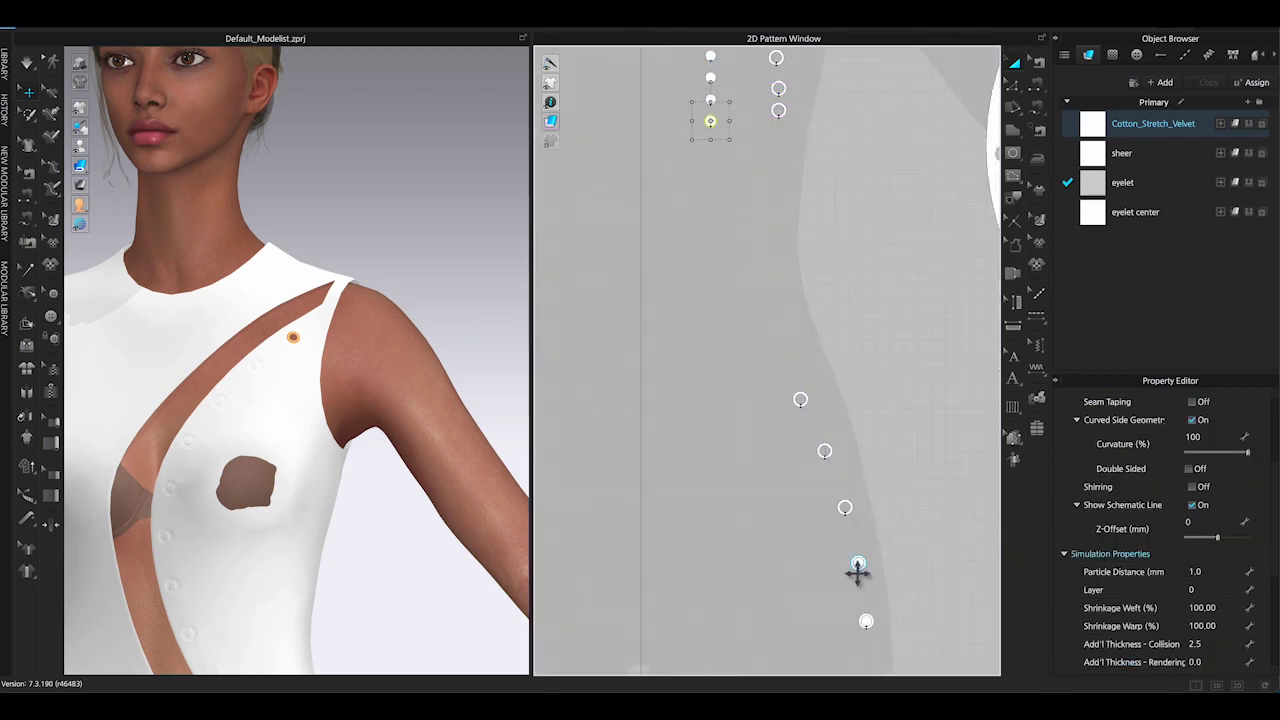
pyautogui.click(801, 400)
pyautogui.moveTo(832, 452); pyautogui.dragTo(781, 164)
pyautogui.moveTo(850, 508); pyautogui.dragTo(781, 191)
pyautogui.moveTo(864, 564); pyautogui.dragTo(781, 219)
pyautogui.click(813, 255)
# - Select both new columns of eyelet discs and rings and turn on Bond for them
pyautogui.moveTo(757, 107); pyautogui.dragTo(751, 411, button='middle')
pyautogui.scroll(-1, 751, 411)
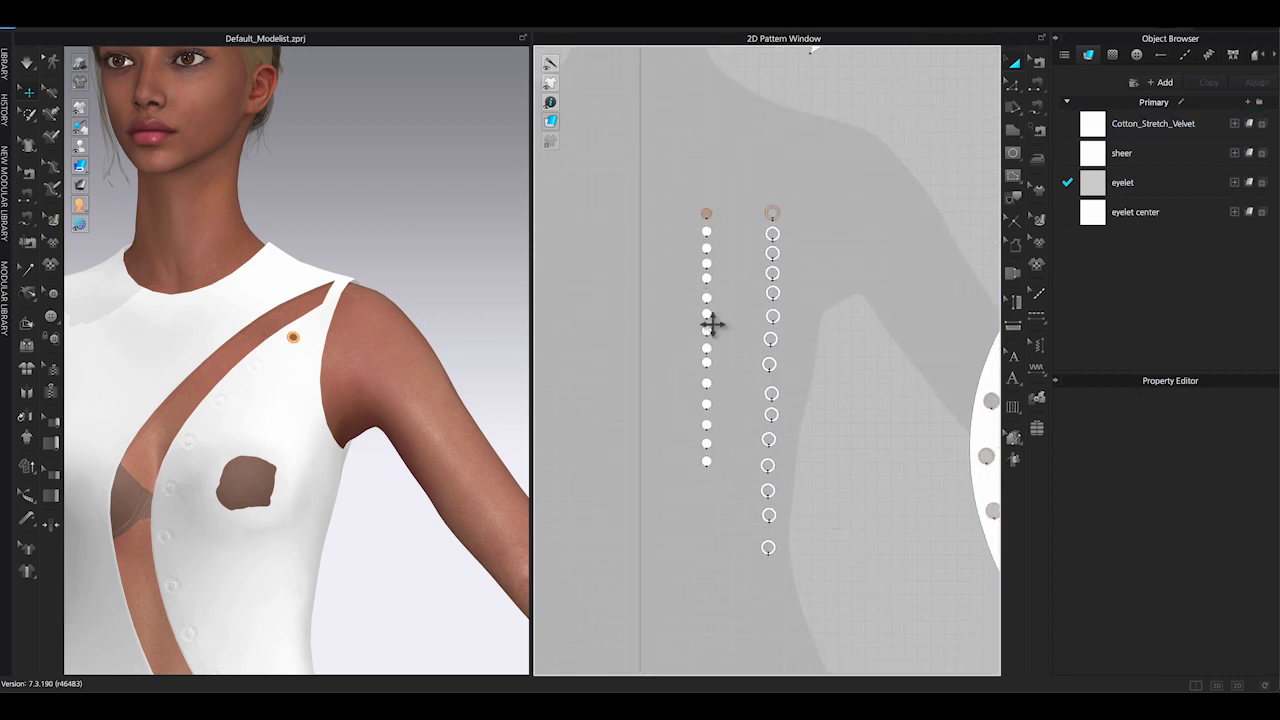
pyautogui.moveTo(705, 610); pyautogui.dragTo(797, 228)
pyautogui.scroll(-3, 1229, 608)
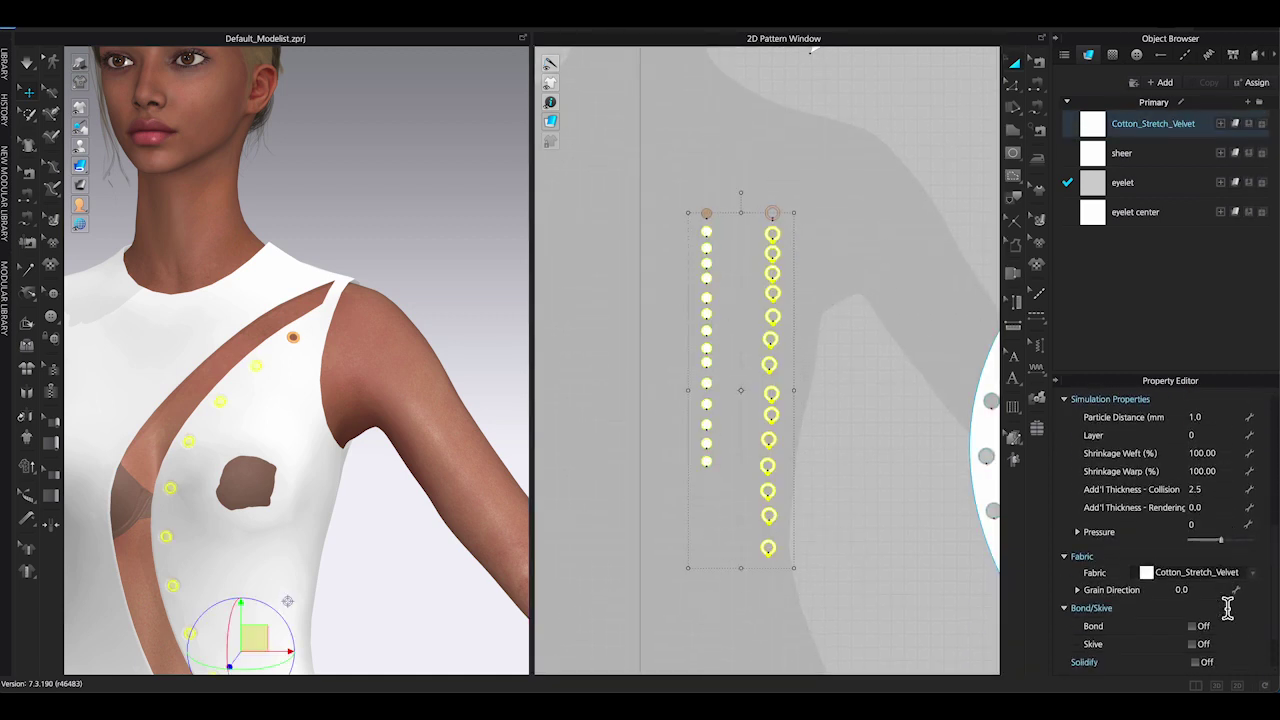
pyautogui.click(1194, 627)
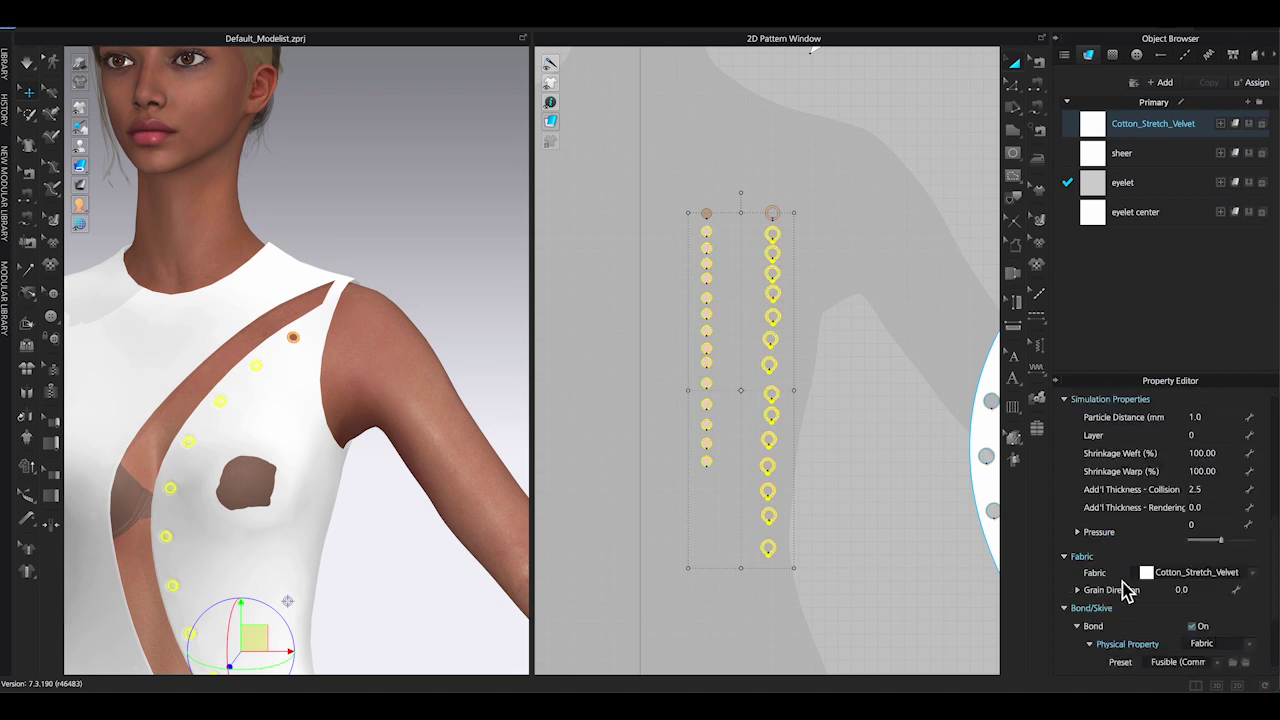
# - For the column of eyelet rings, turn on seam taping and set the curved side geometry curvature to 50%
pyautogui.click(853, 447)
pyautogui.moveTo(775, 295); pyautogui.dragTo(836, 578)
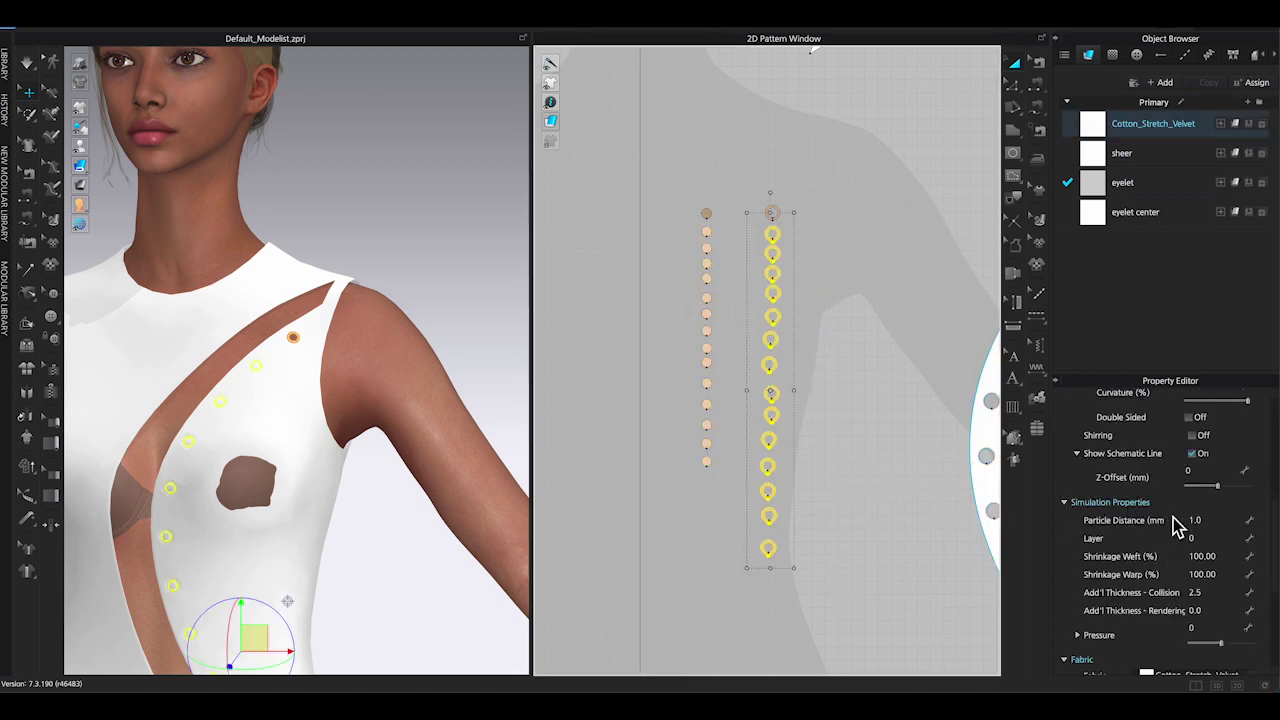
pyautogui.scroll(1, 1168, 520)
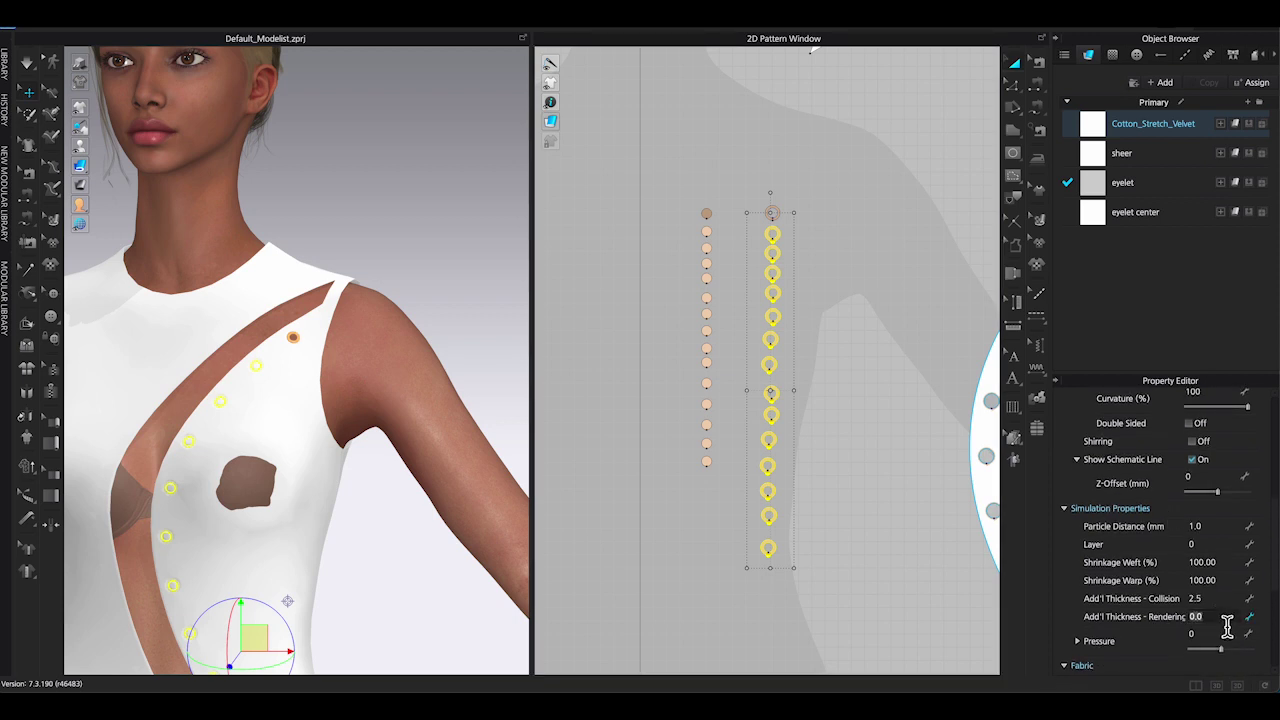
pyautogui.scroll(3, 1133, 588)
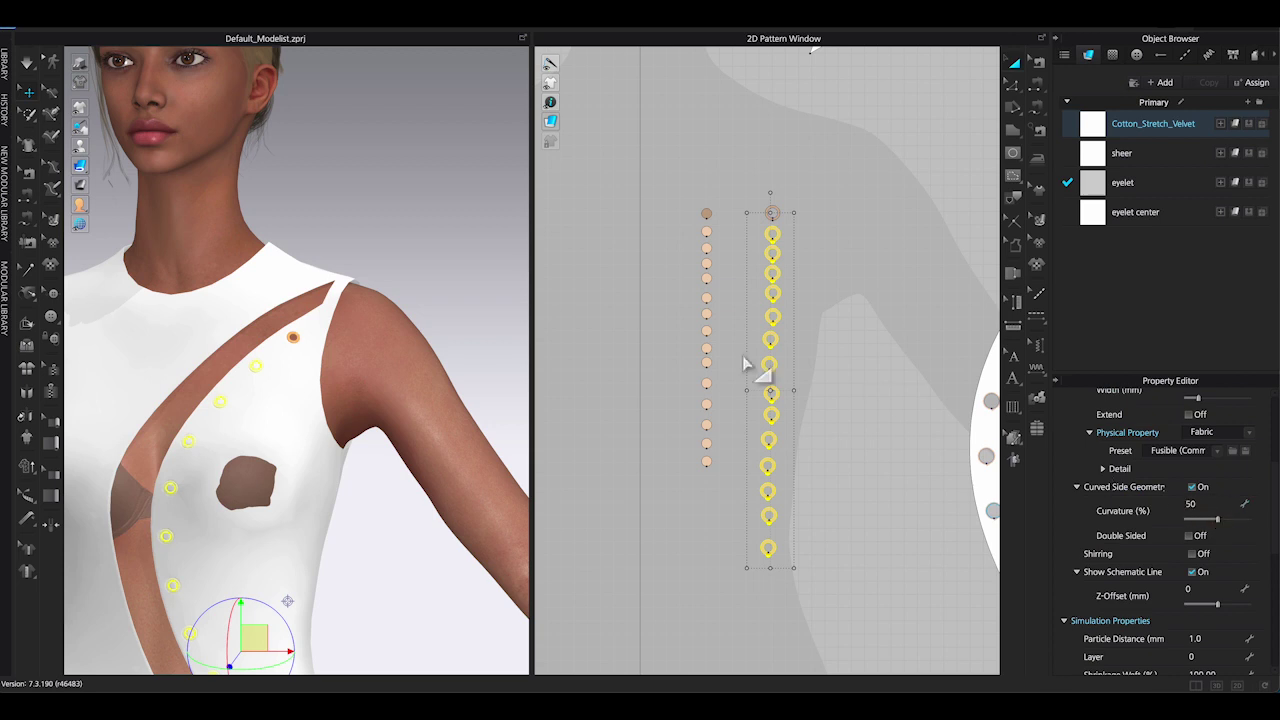
# - Assign the eyelet fabric to the column of new rings and show the garment with rendered thickness in 3D
pyautogui.click(576, 396)
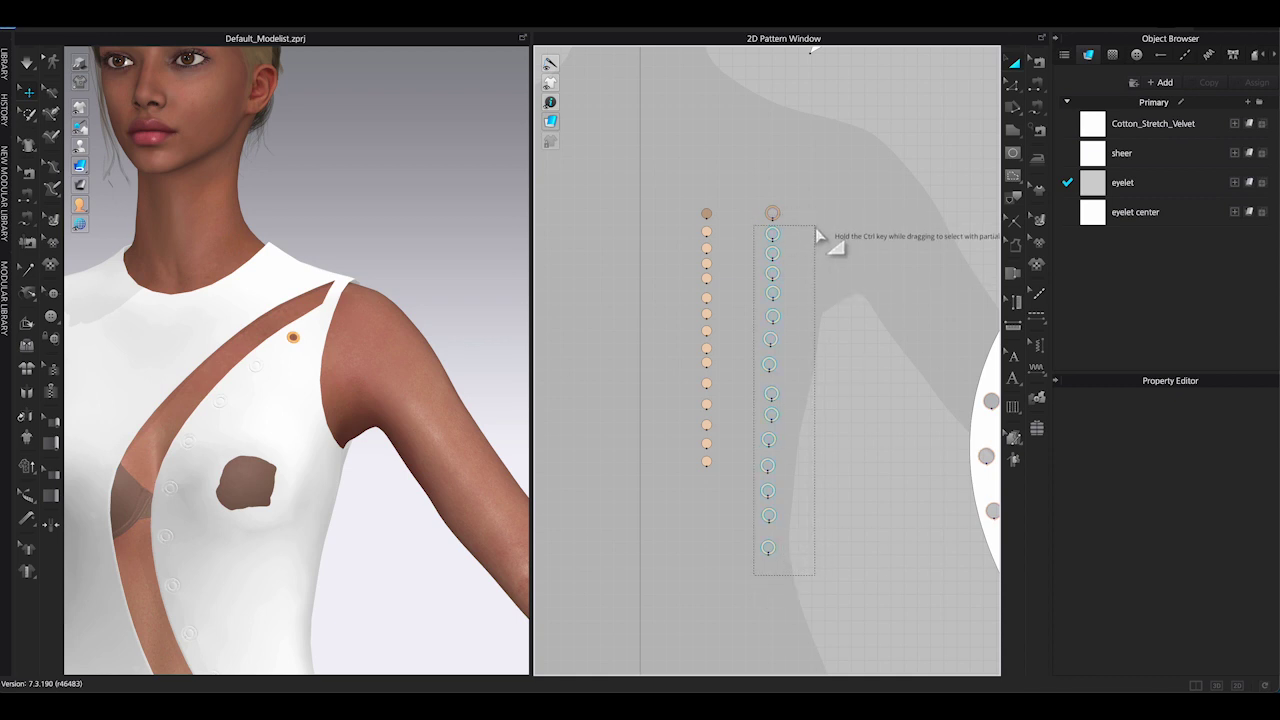
pyautogui.moveTo(818, 236); pyautogui.dragTo(817, 232)
pyautogui.click(1248, 183)
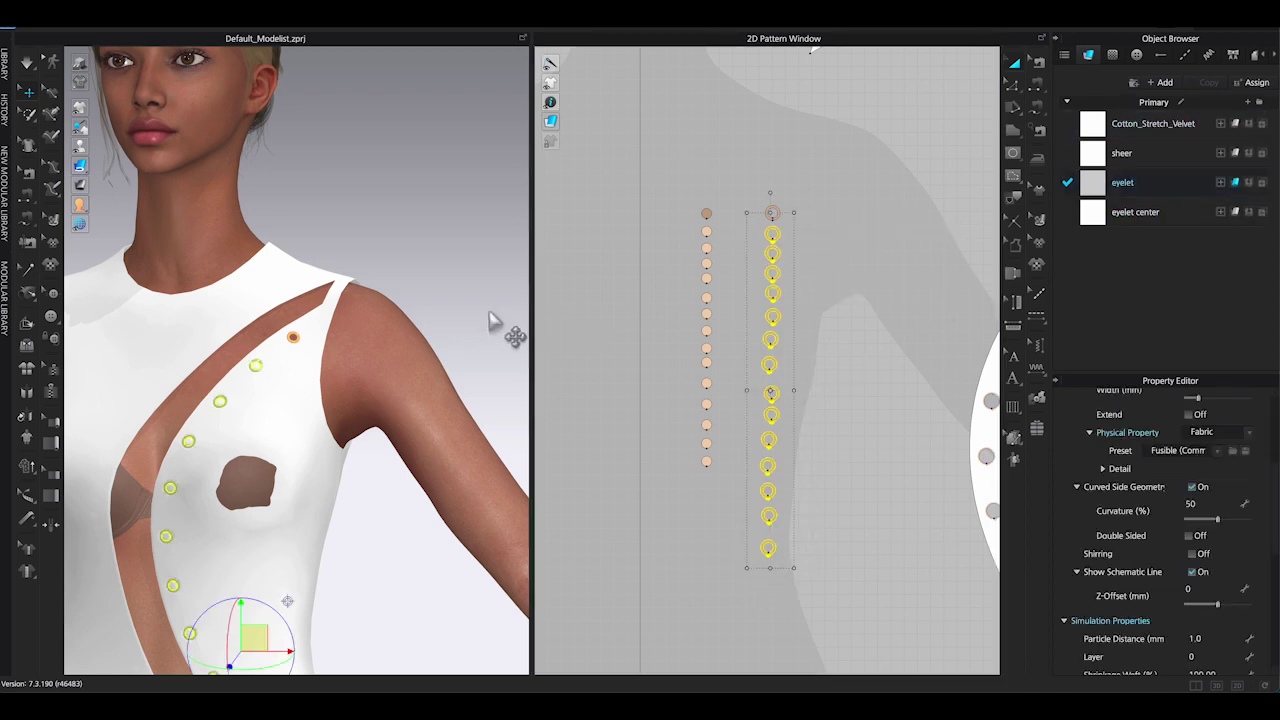
pyautogui.click(489, 316)
pyautogui.click(80, 65)
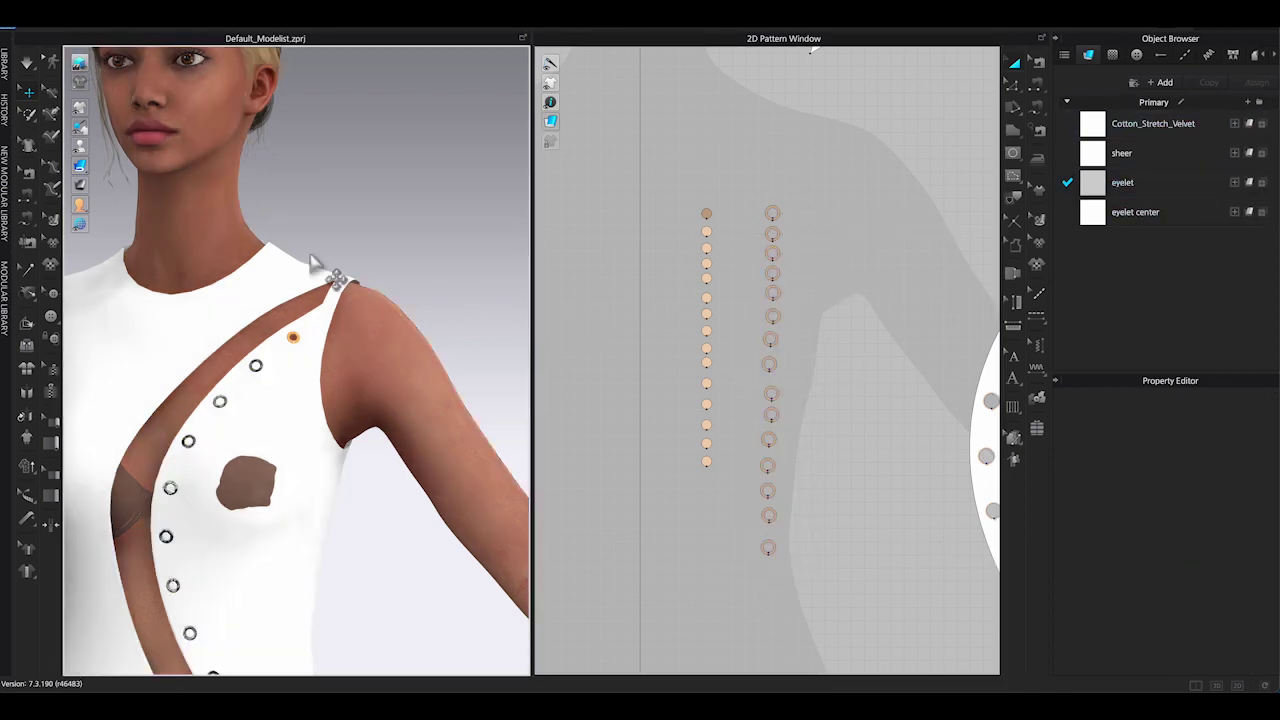
pyautogui.moveTo(398, 347)
pyautogui.mouseDown(button='right')
pyautogui.moveTo(423, 343)
pyautogui.moveTo(408, 338)
pyautogui.mouseUp(button='right')
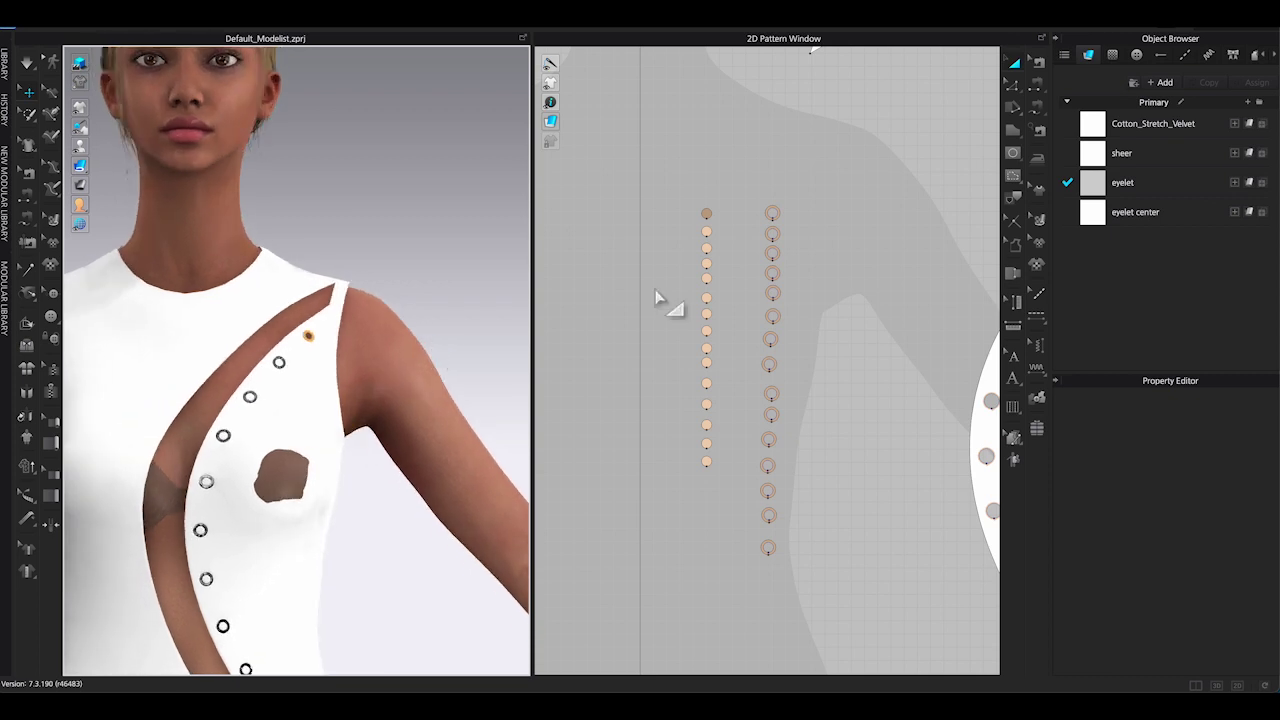
# - Assign the eyelet center fabric to the column of centre discs and check the eyelets on the avatar
pyautogui.hotkey('ctrl', 'z')
pyautogui.moveTo(694, 203); pyautogui.dragTo(740, 492)
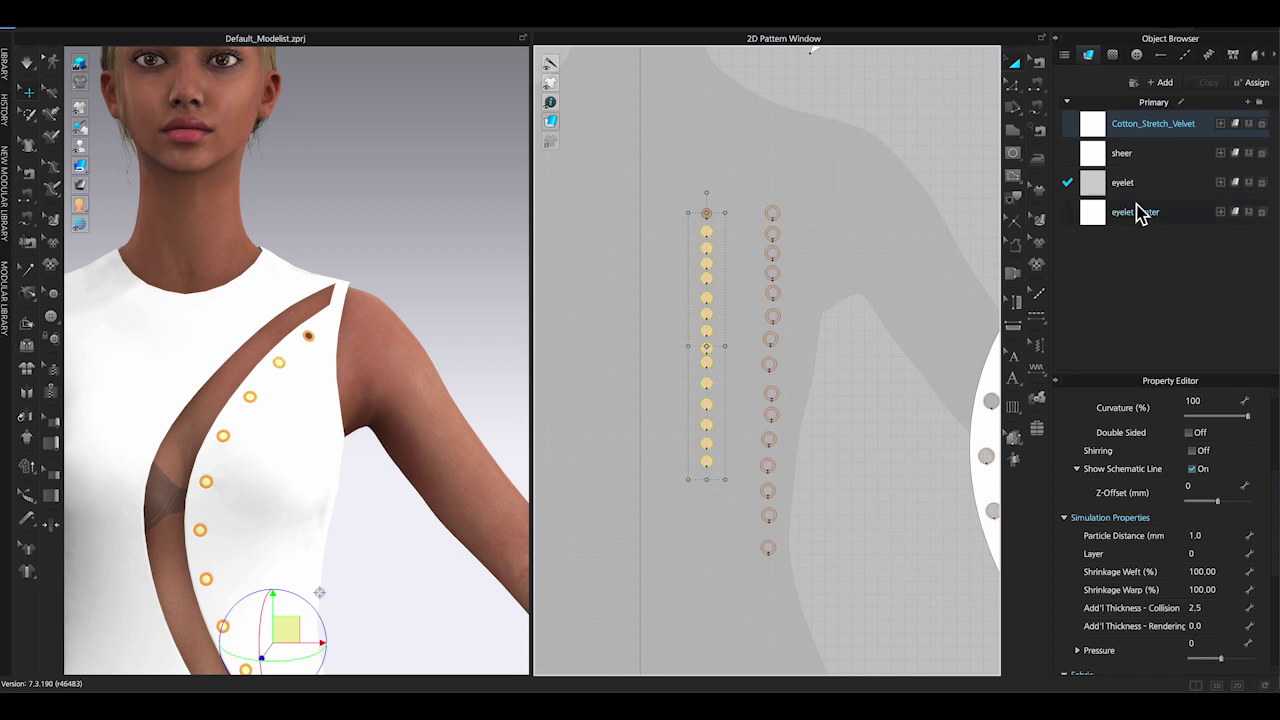
pyautogui.click(1248, 212)
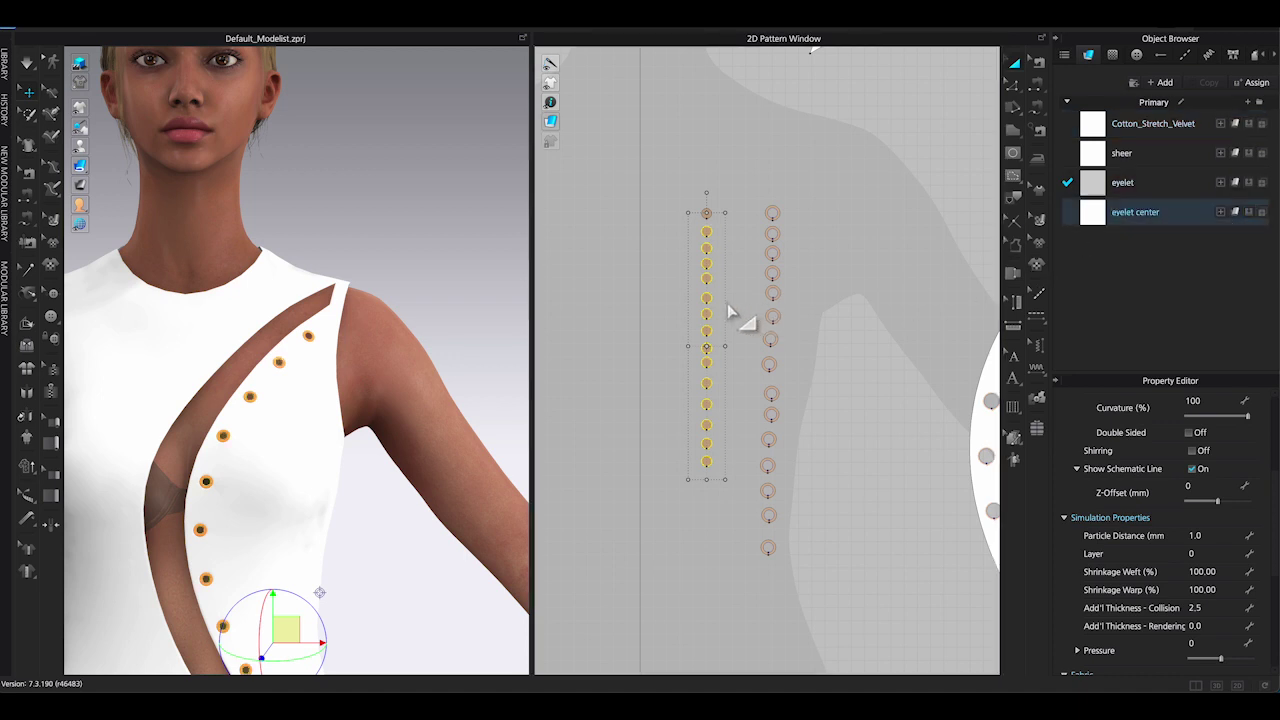
pyautogui.click(497, 338)
pyautogui.moveTo(497, 300); pyautogui.dragTo(488, 195, button='middle')
pyautogui.scroll(1, 470, 315)
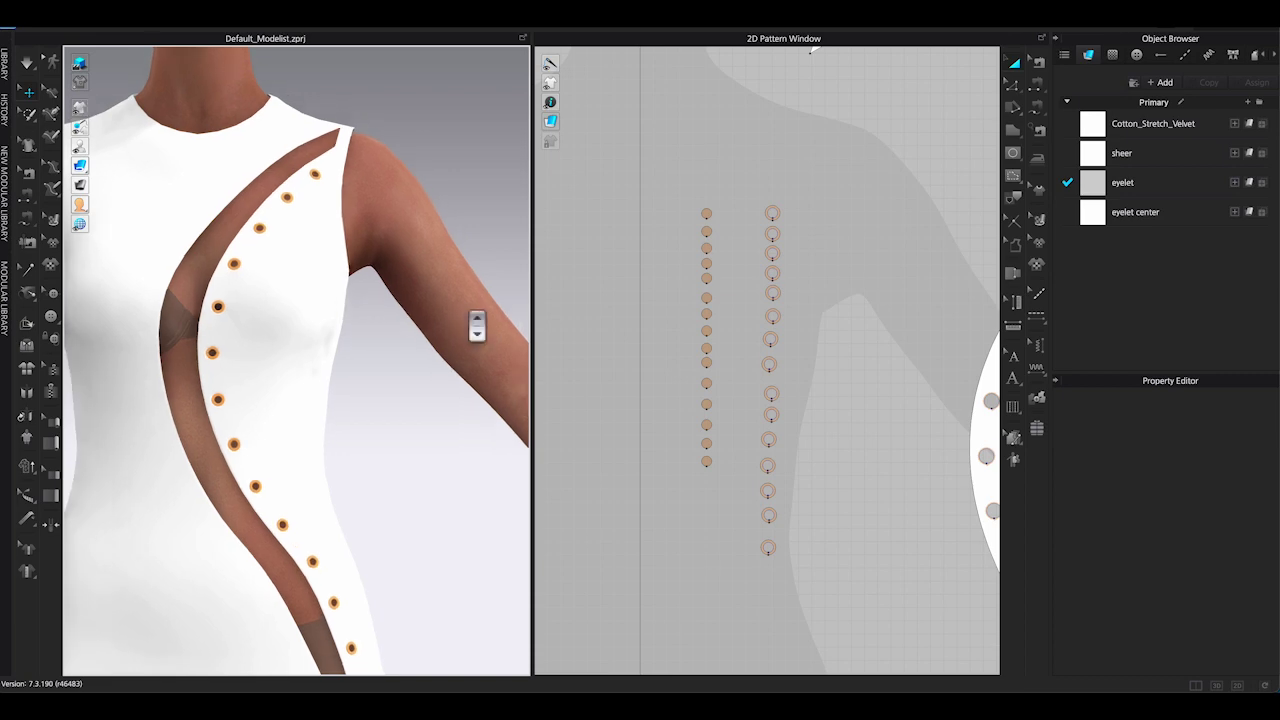
pyautogui.scroll(-1, 477, 326)
pyautogui.scroll(3, 360, 374)
pyautogui.moveTo(431, 229)
pyautogui.mouseDown(button='right')
pyautogui.moveTo(466, 227)
pyautogui.moveTo(437, 226)
pyautogui.mouseUp(button='right')
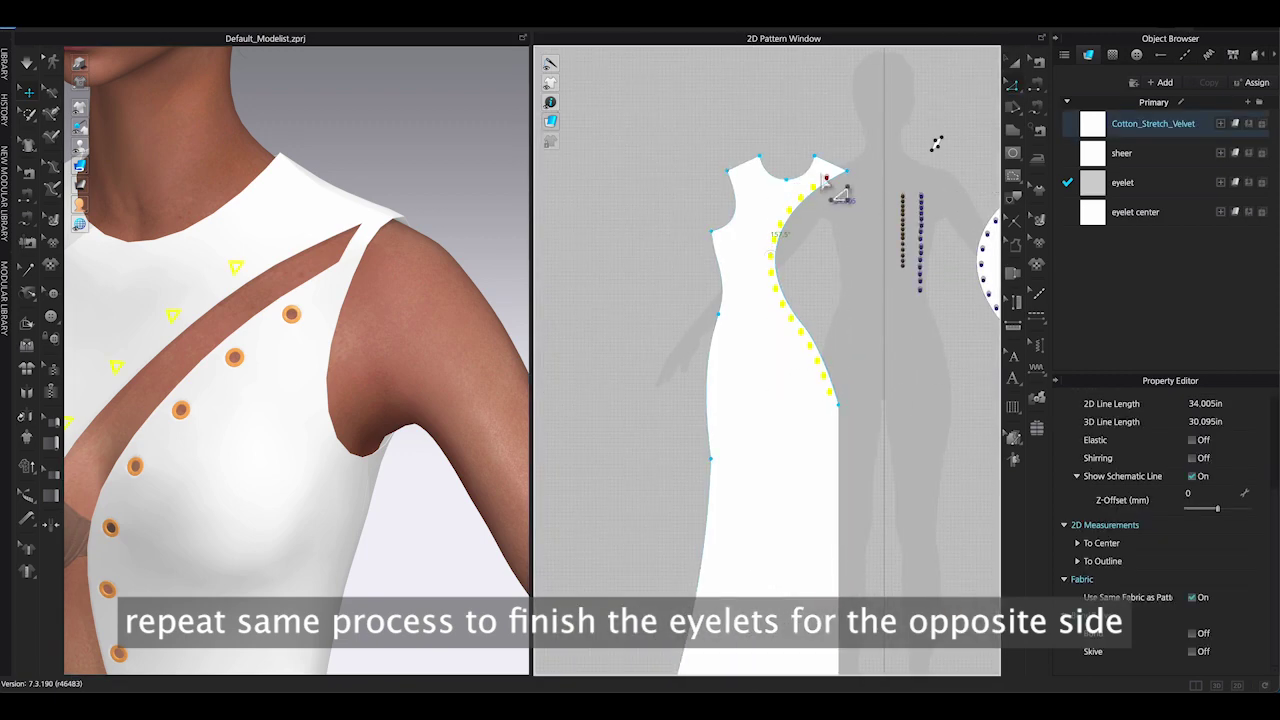
# - Cut out the eyelet circles along the front panel's curved edge with Cut & Sew
pyautogui.rightClick(828, 183)
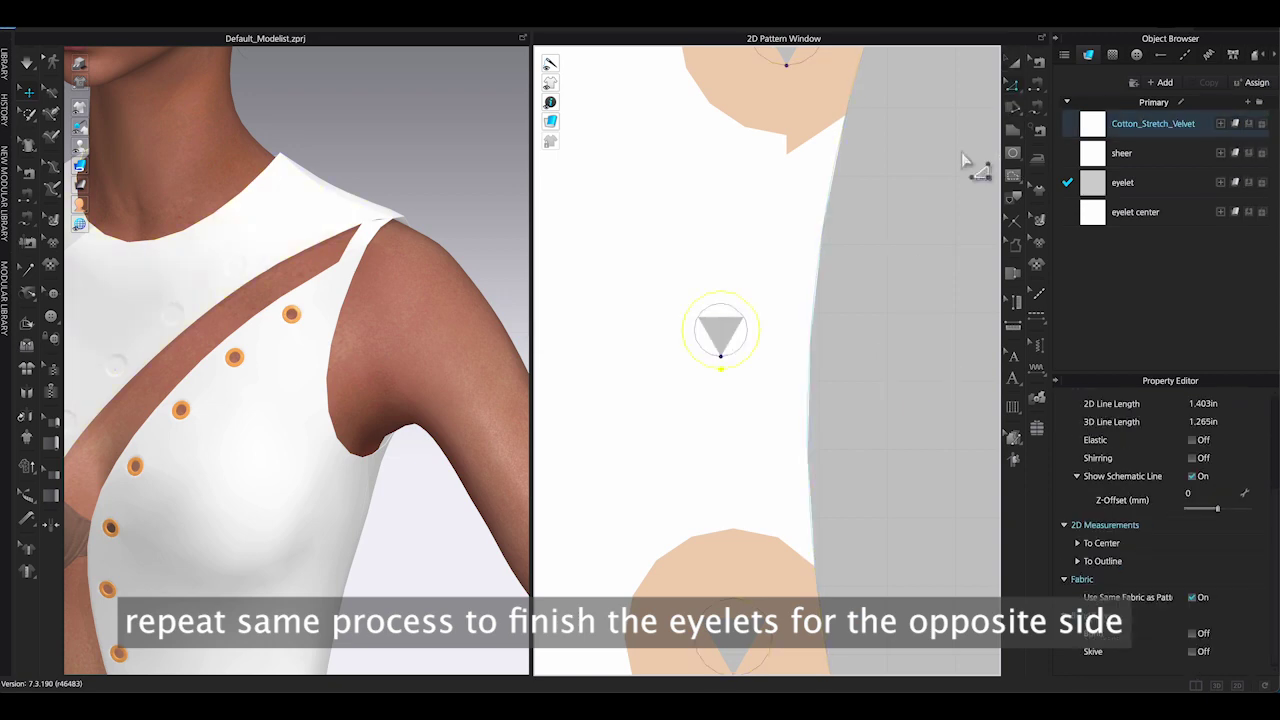
pyautogui.rightClick(788, 293)
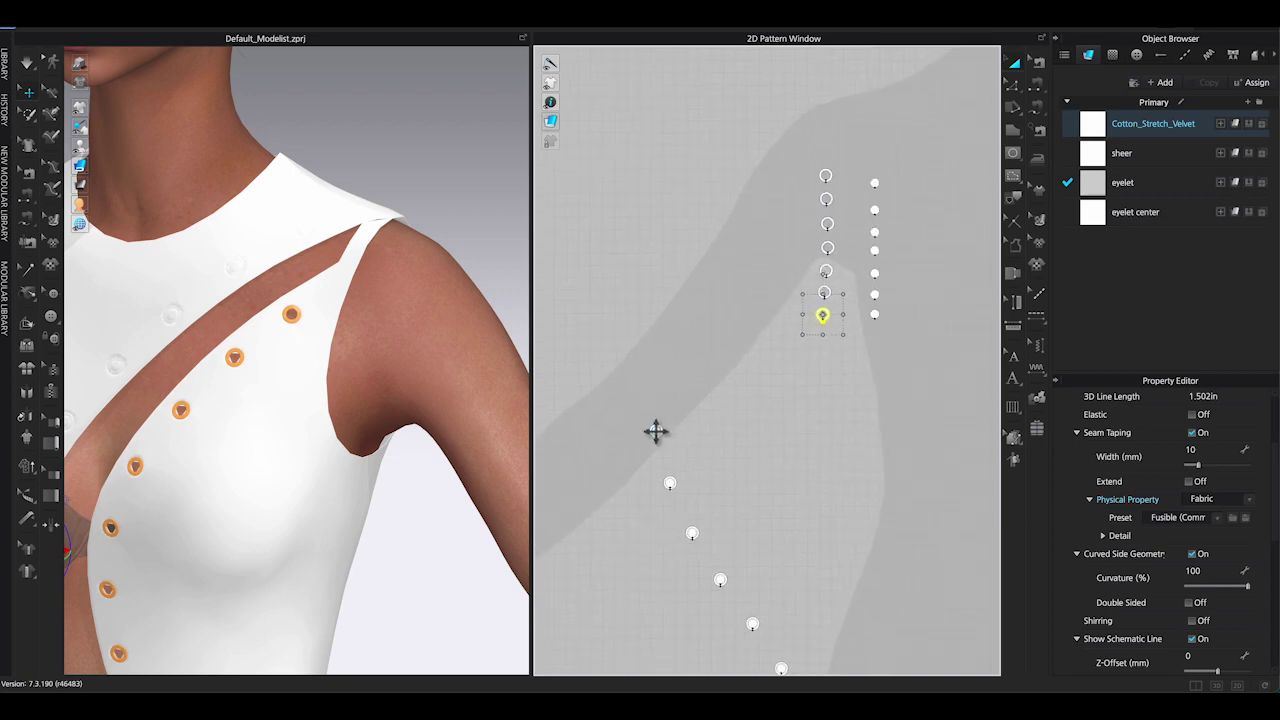
# - Sort the front panel's cut-out eyelets into separate columns of rings and centre discs, and select the ring column
pyautogui.click(656, 432)
pyautogui.click(692, 532)
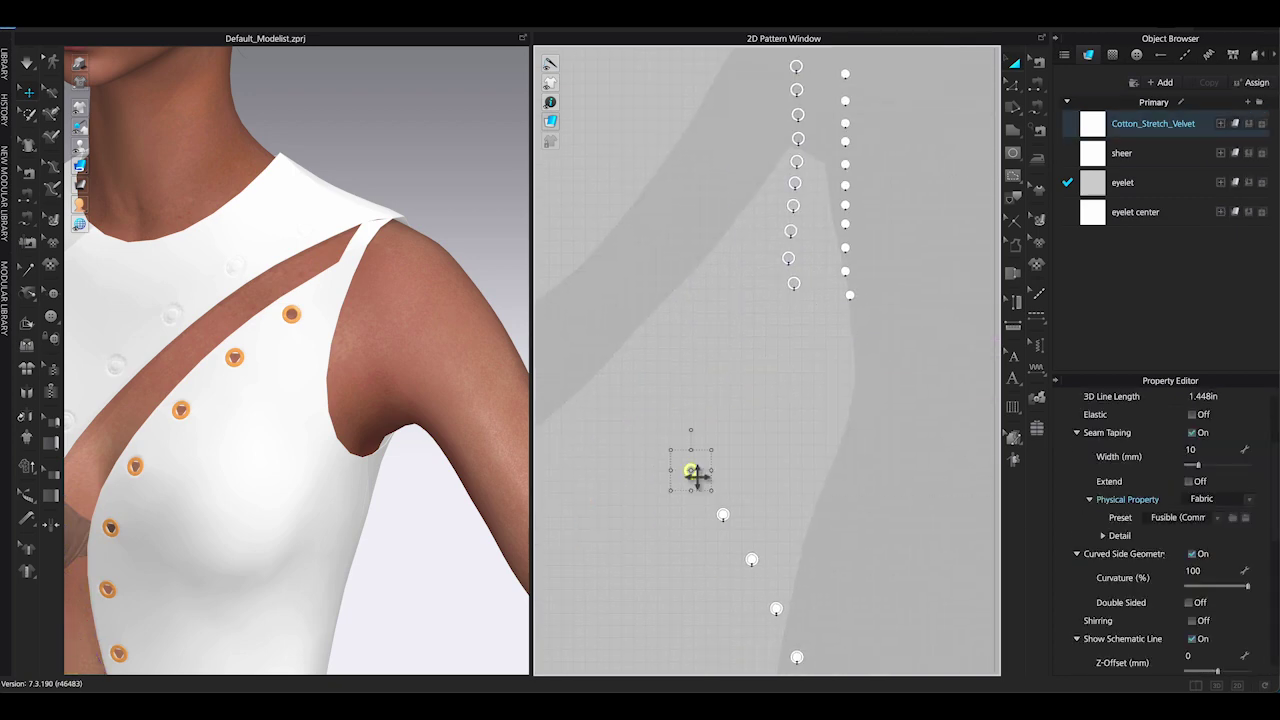
pyautogui.moveTo(694, 471); pyautogui.dragTo(845, 348)
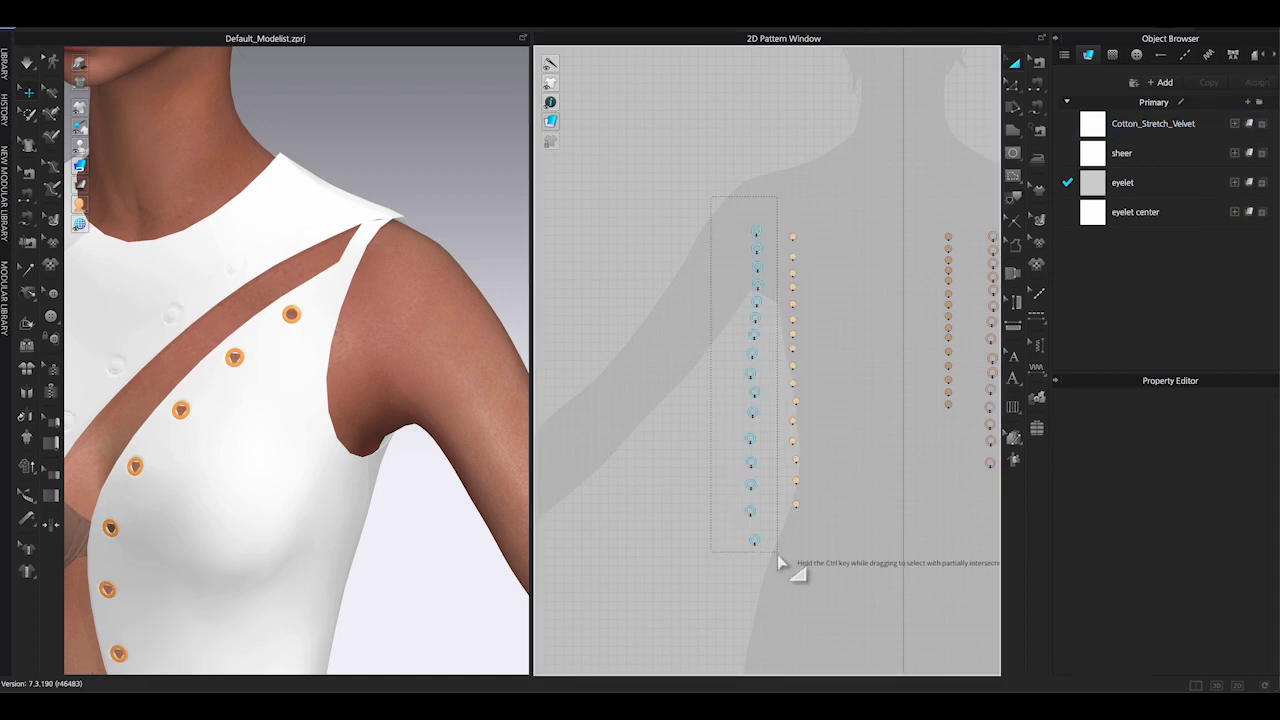
pyautogui.click(786, 549)
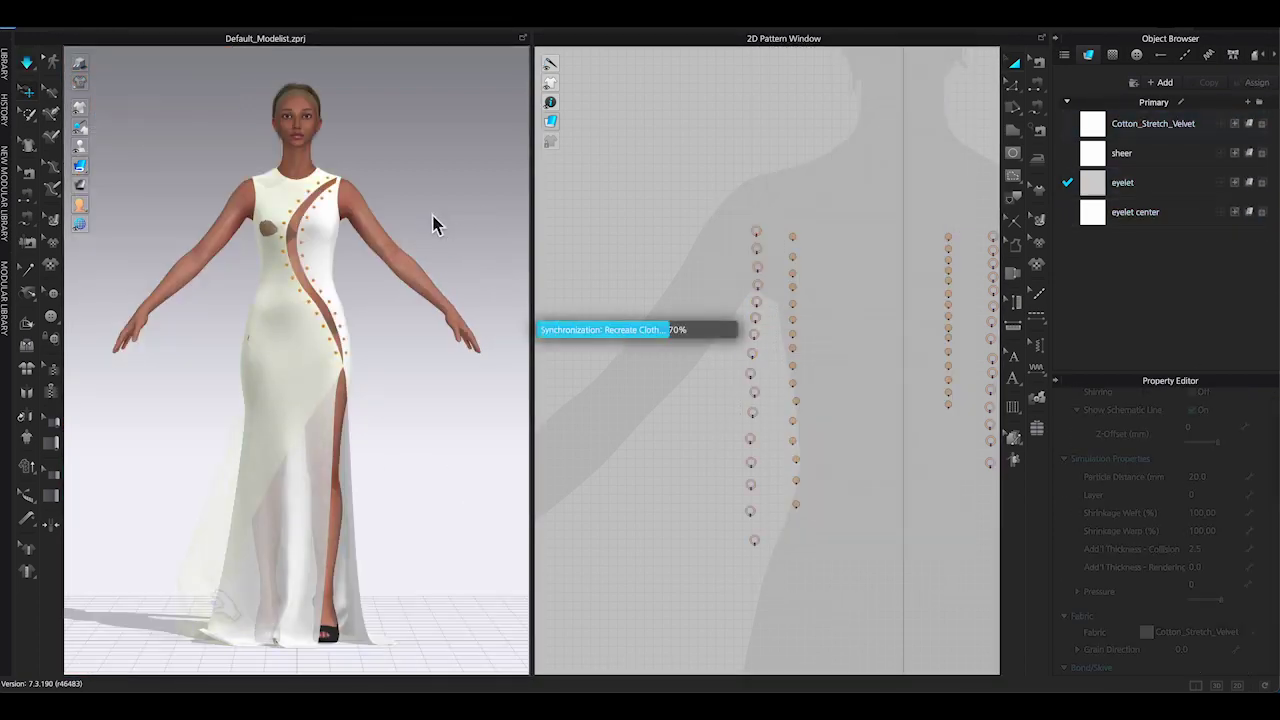
# - Simulate the full gown and pull at its hem to settle the drape
pyautogui.click(240, 595)
pyautogui.moveTo(238, 597)
pyautogui.mouseDown()
pyautogui.moveTo(209, 586)
pyautogui.moveTo(240, 615)
pyautogui.mouseUp()
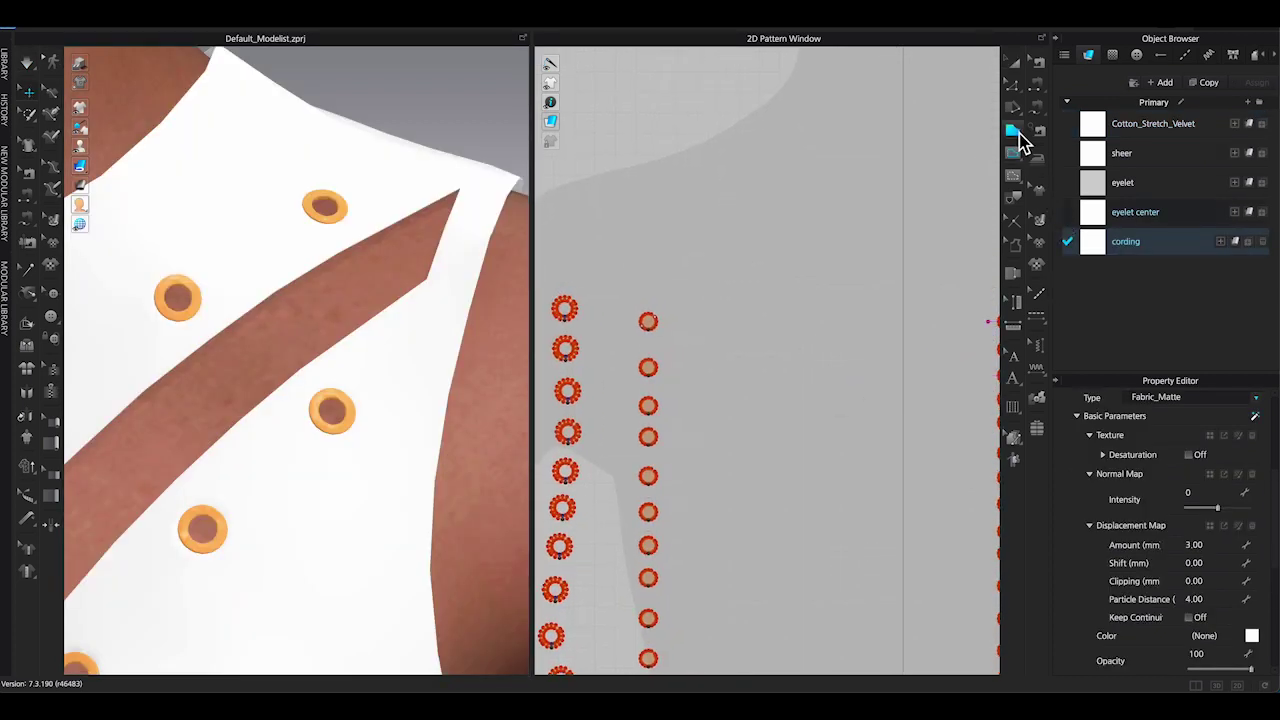
# - Create a rectangular lacing strip 3 in wide and 0.25 in high in the open space between the eyelet disc columns
pyautogui.click(808, 362)
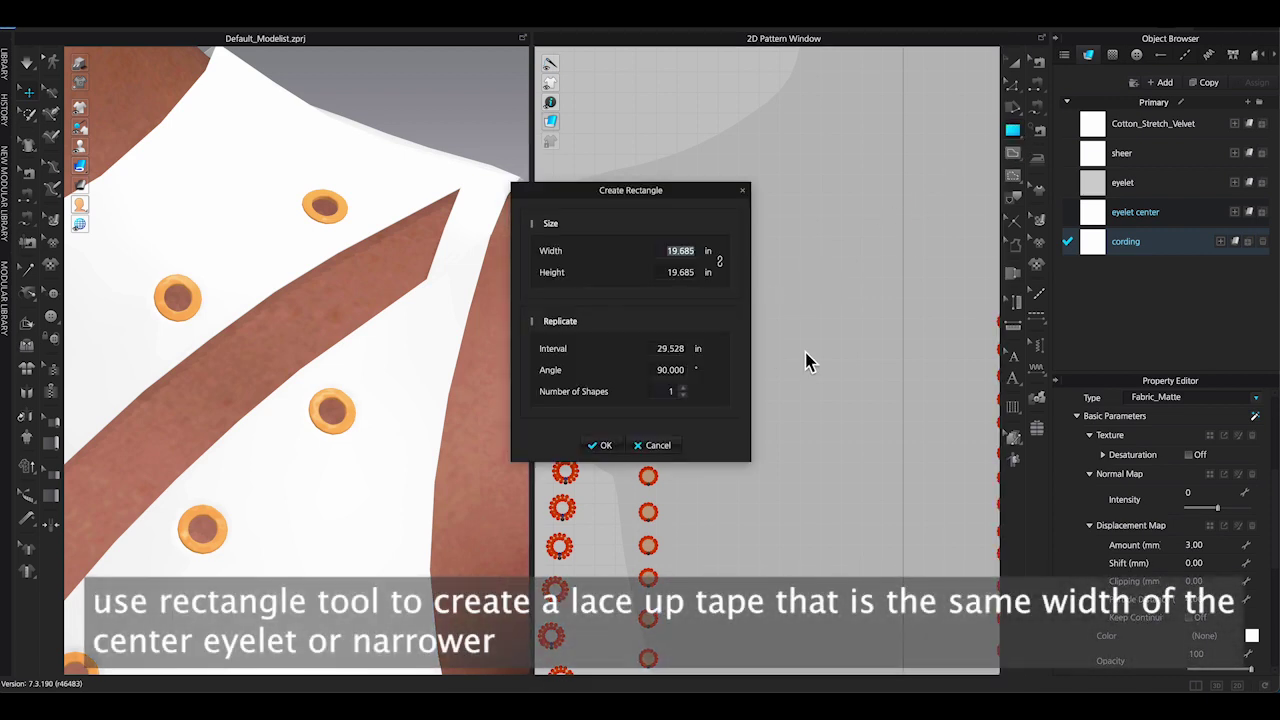
pyautogui.write('3')
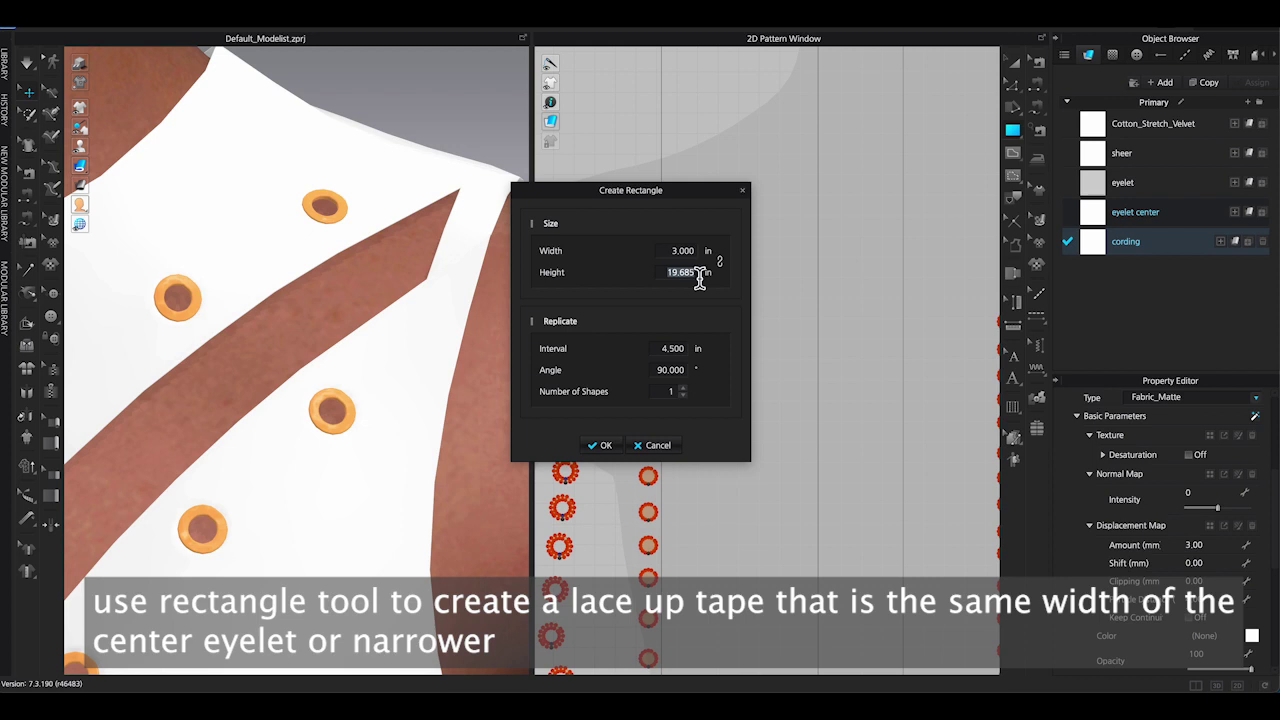
pyautogui.click(700, 278)
pyautogui.write('0.2')
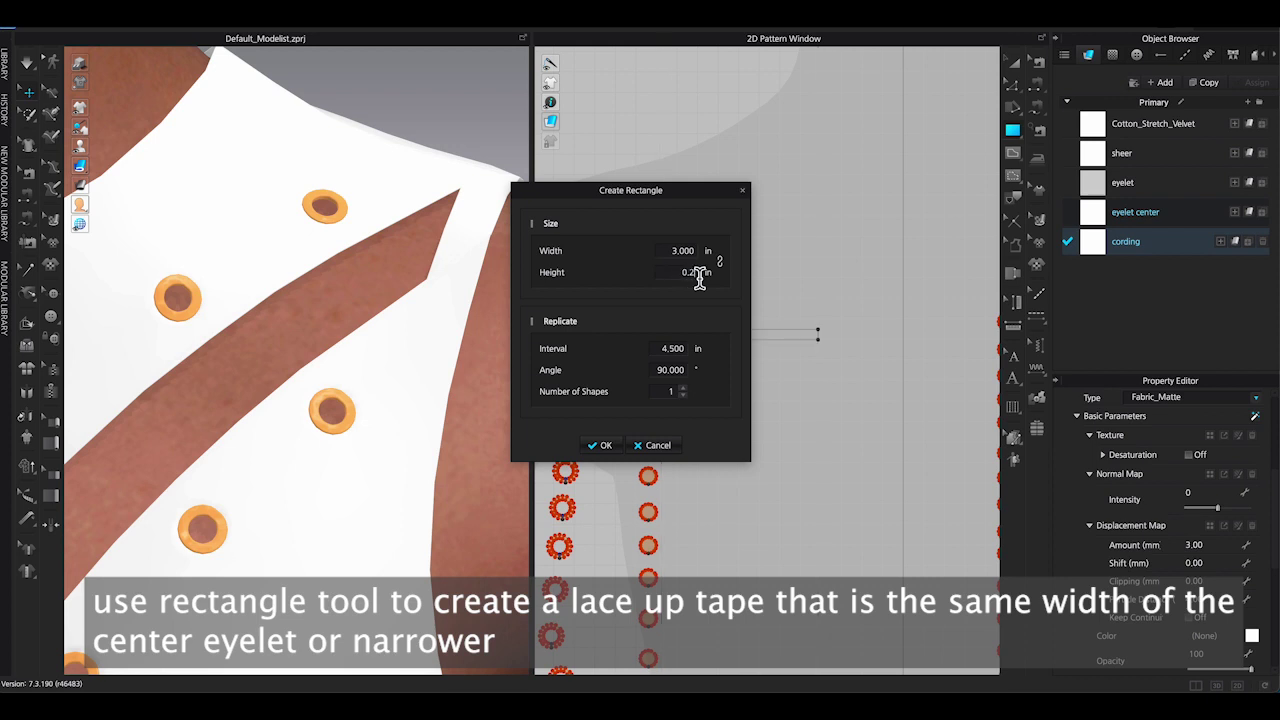
pyautogui.write('50')
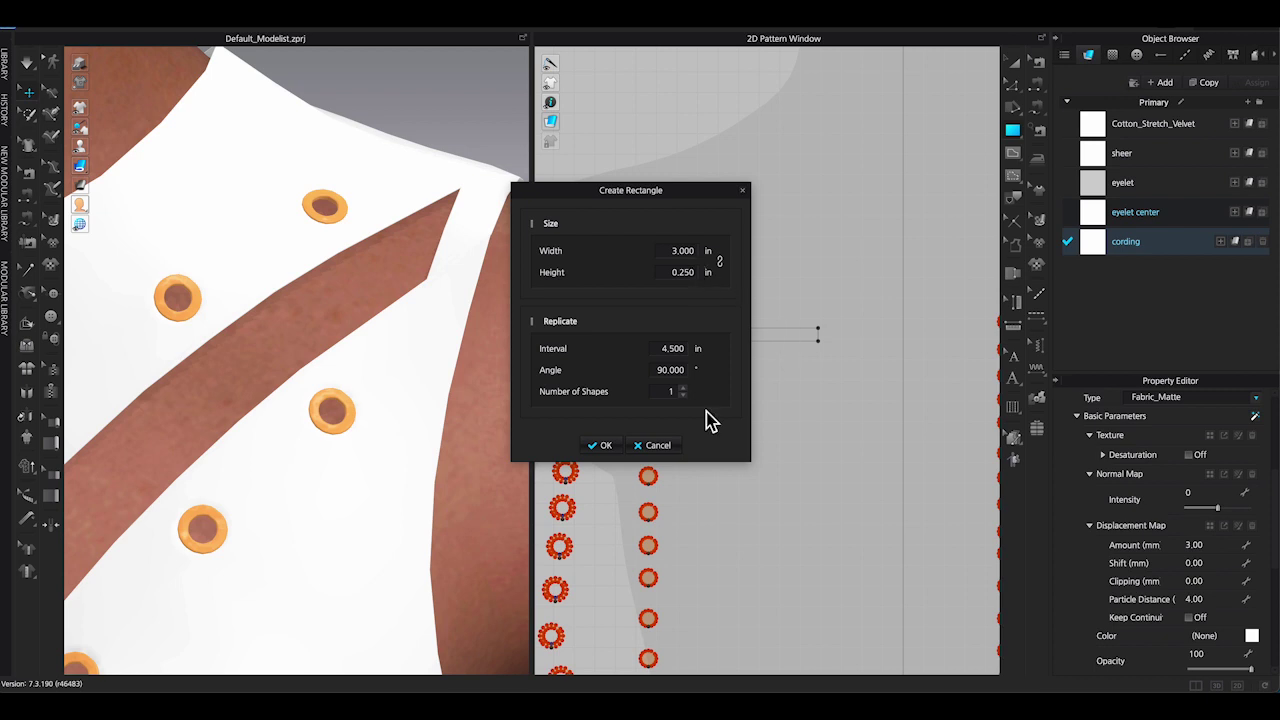
pyautogui.click(598, 446)
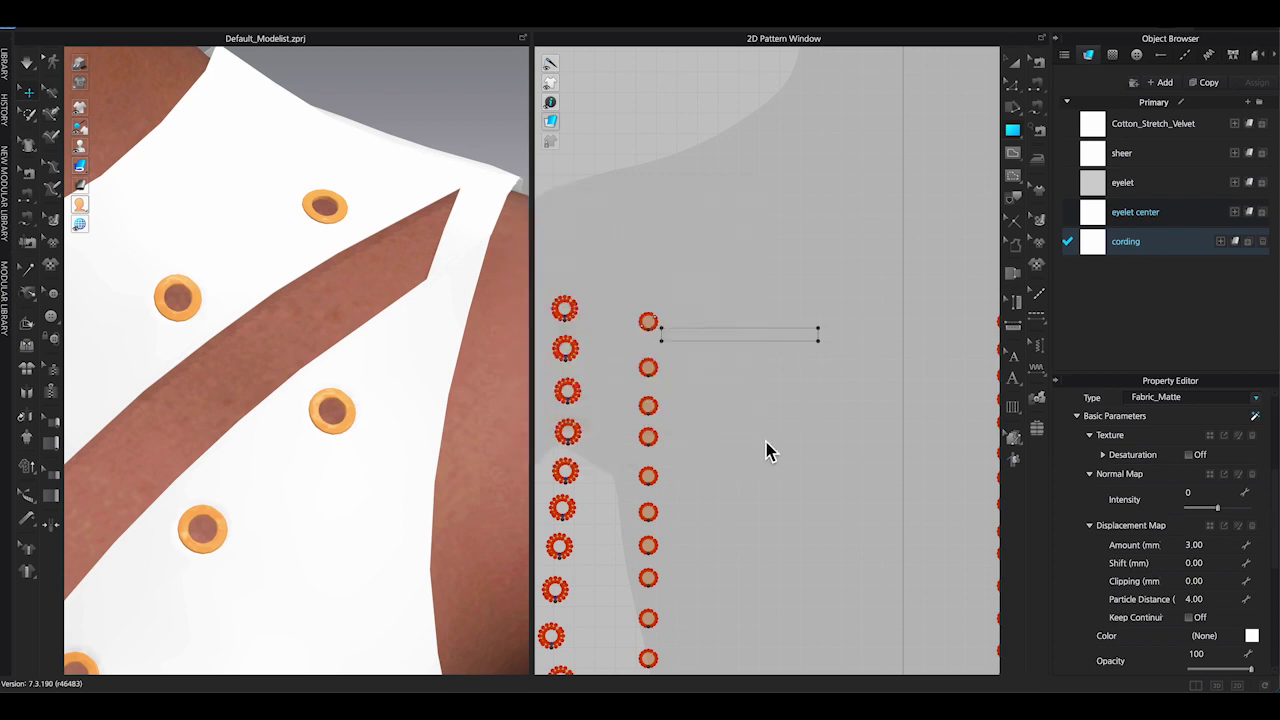
# - Center the lacing strip between the two centre-disc columns and select the right column of discs
pyautogui.click(1016, 64)
pyautogui.moveTo(763, 337); pyautogui.dragTo(796, 337)
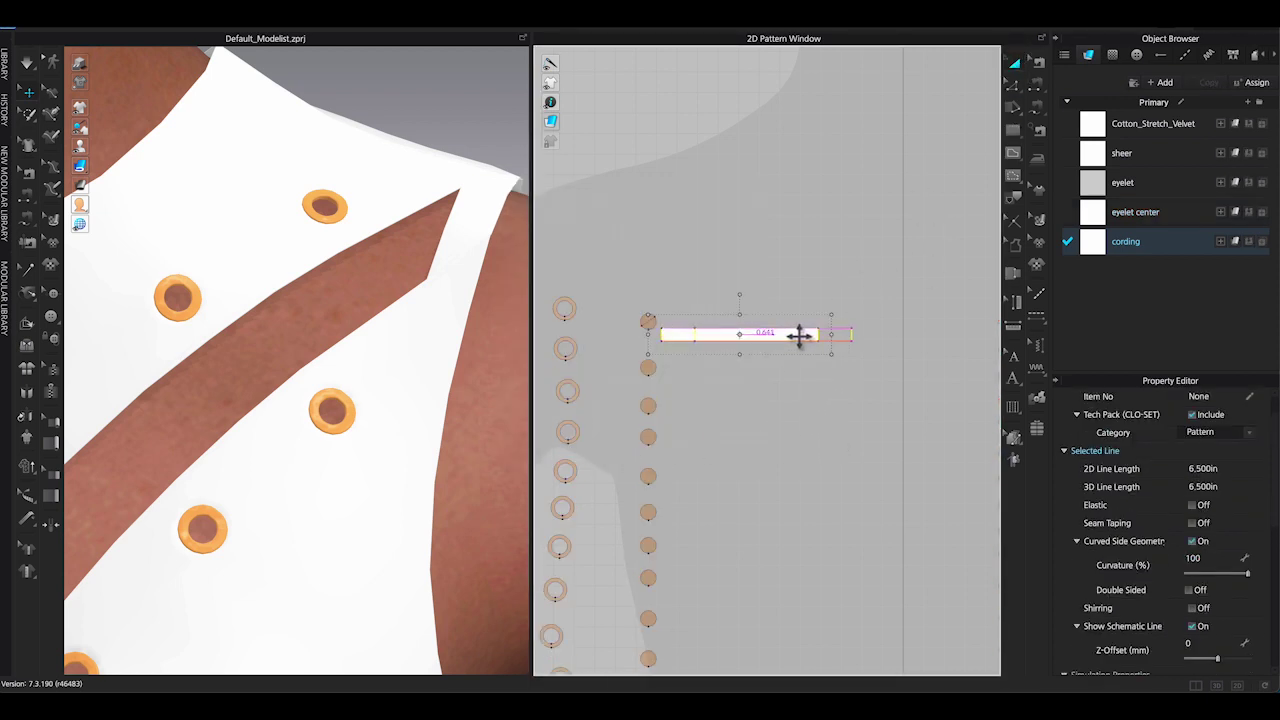
pyautogui.scroll(-2, 880, 360)
pyautogui.moveTo(880, 362); pyautogui.dragTo(837, 354, button='middle')
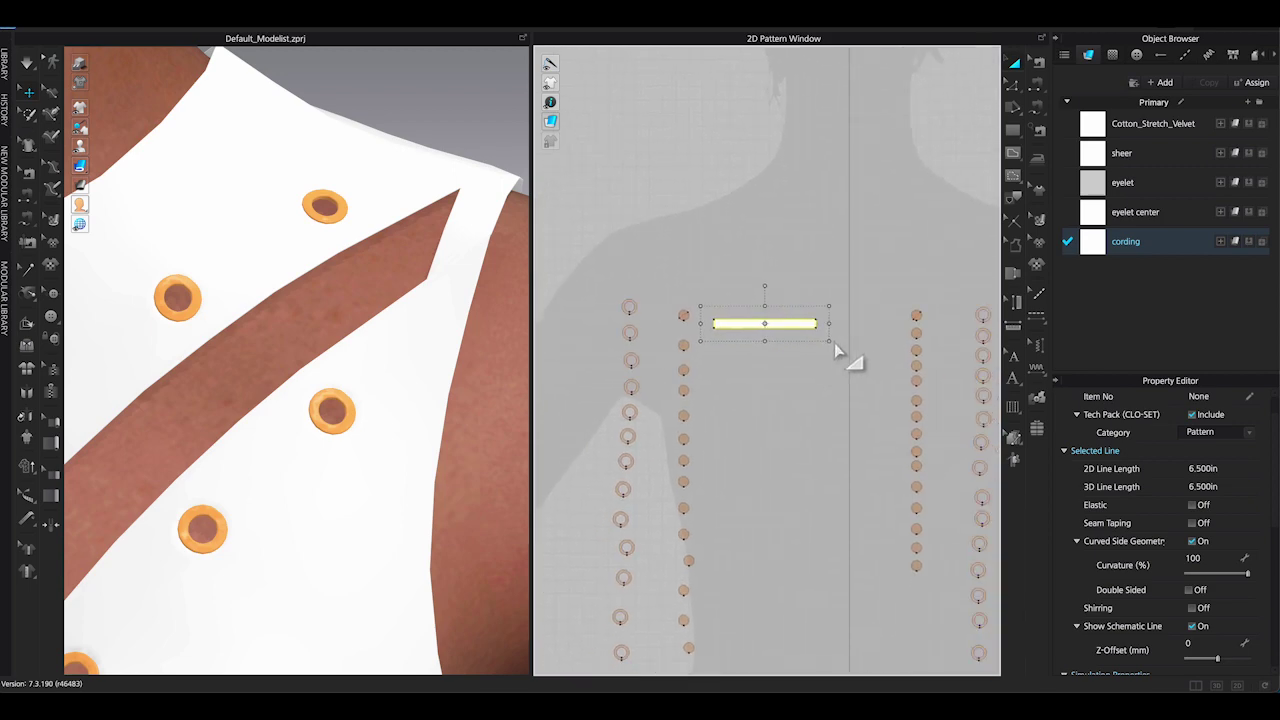
pyautogui.scroll(2, 843, 341)
pyautogui.moveTo(918, 276); pyautogui.dragTo(978, 680)
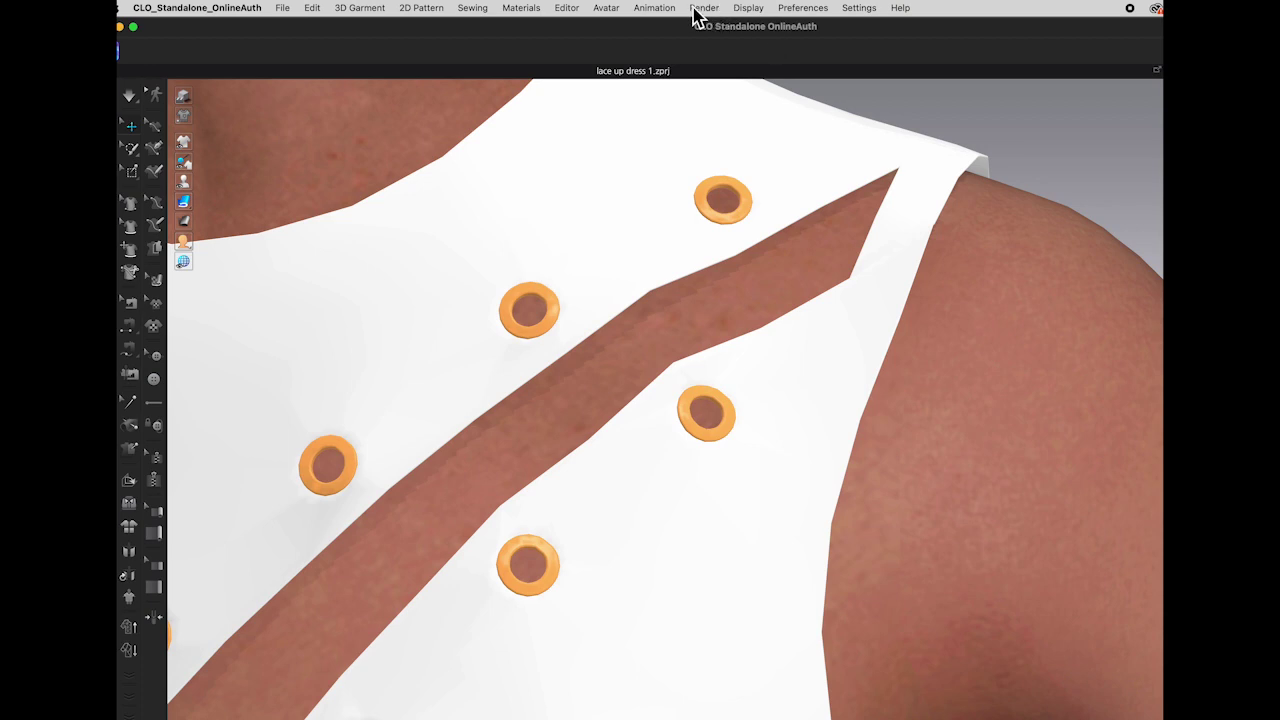
# - Start the Basic Tape Measure (Avatar) for measuring between two facing eyelet centres
pyautogui.click(607, 8)
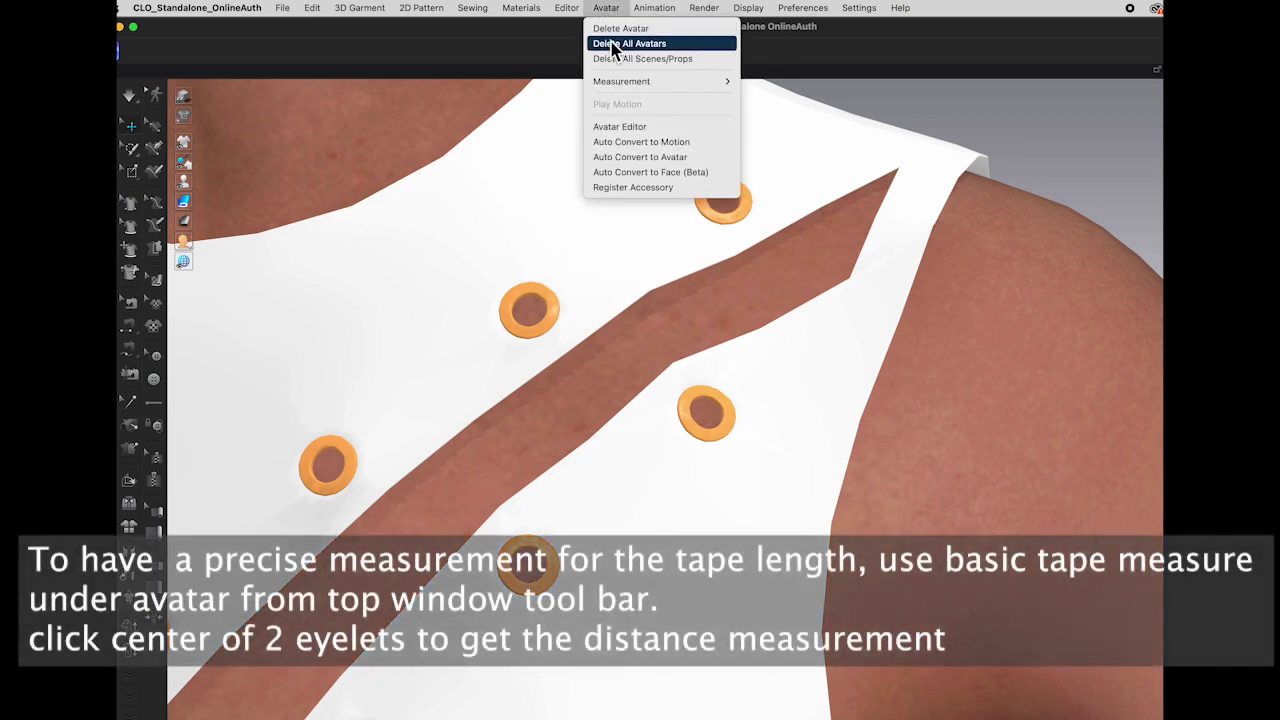
pyautogui.moveTo(629, 90)
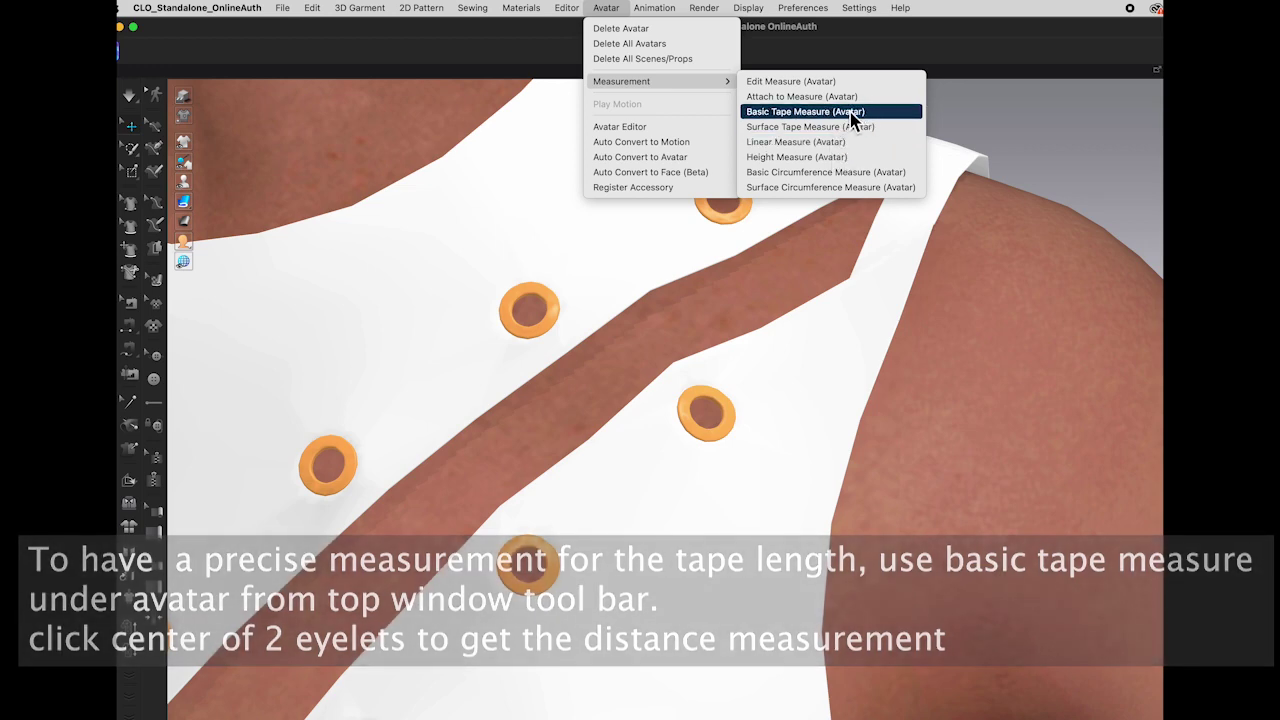
pyautogui.click(848, 112)
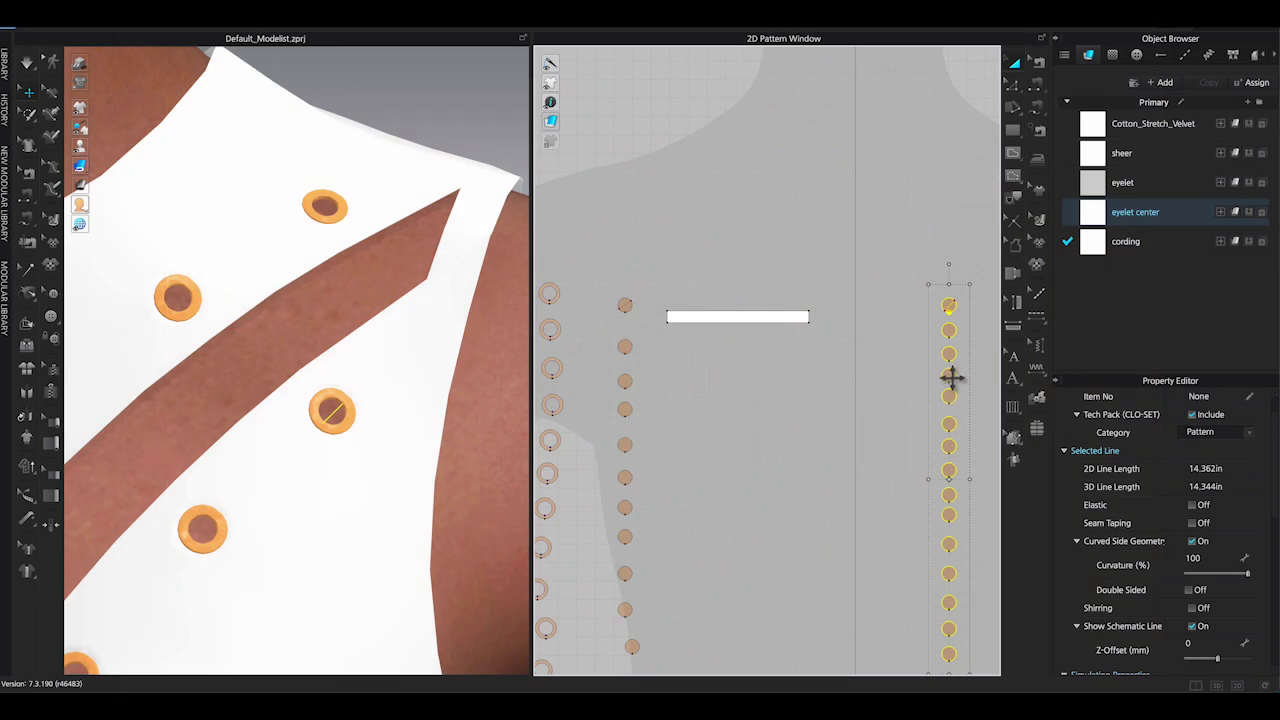
# - Move the right column of centre discs closer to the lacing strip and nudge the strip upward
pyautogui.moveTo(951, 376); pyautogui.dragTo(880, 386)
pyautogui.click(951, 389)
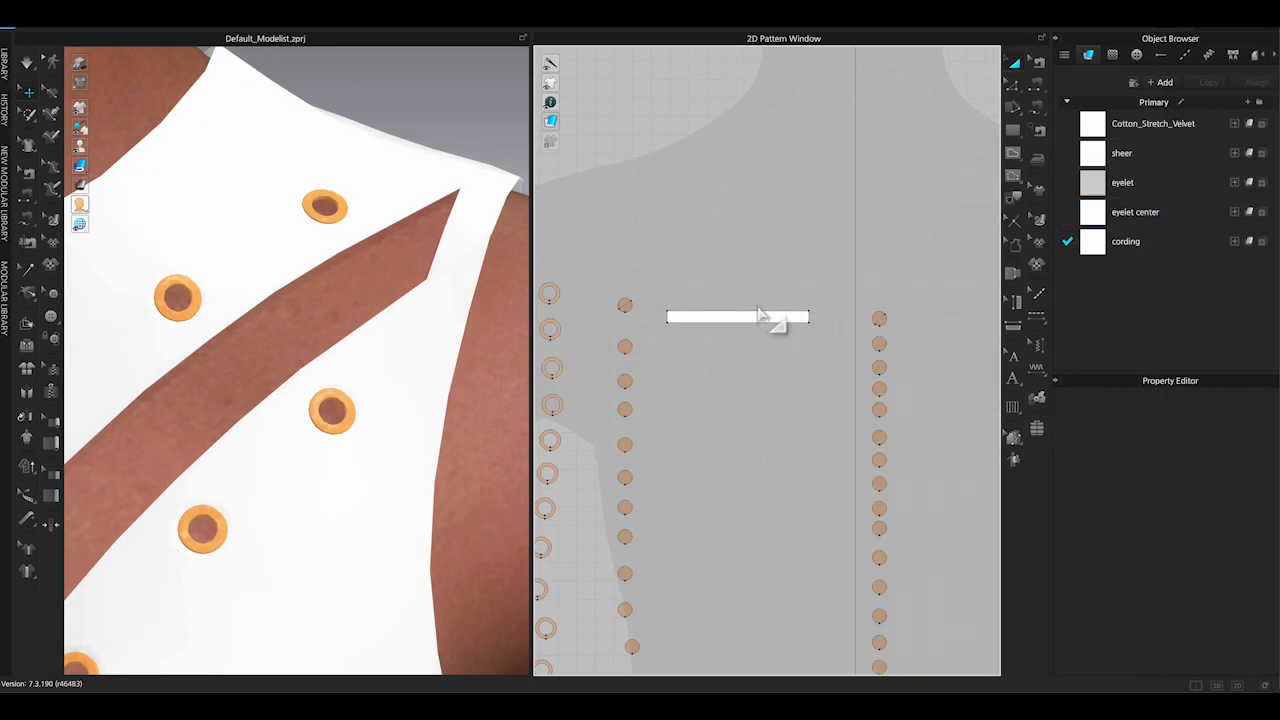
pyautogui.moveTo(761, 314); pyautogui.dragTo(769, 297)
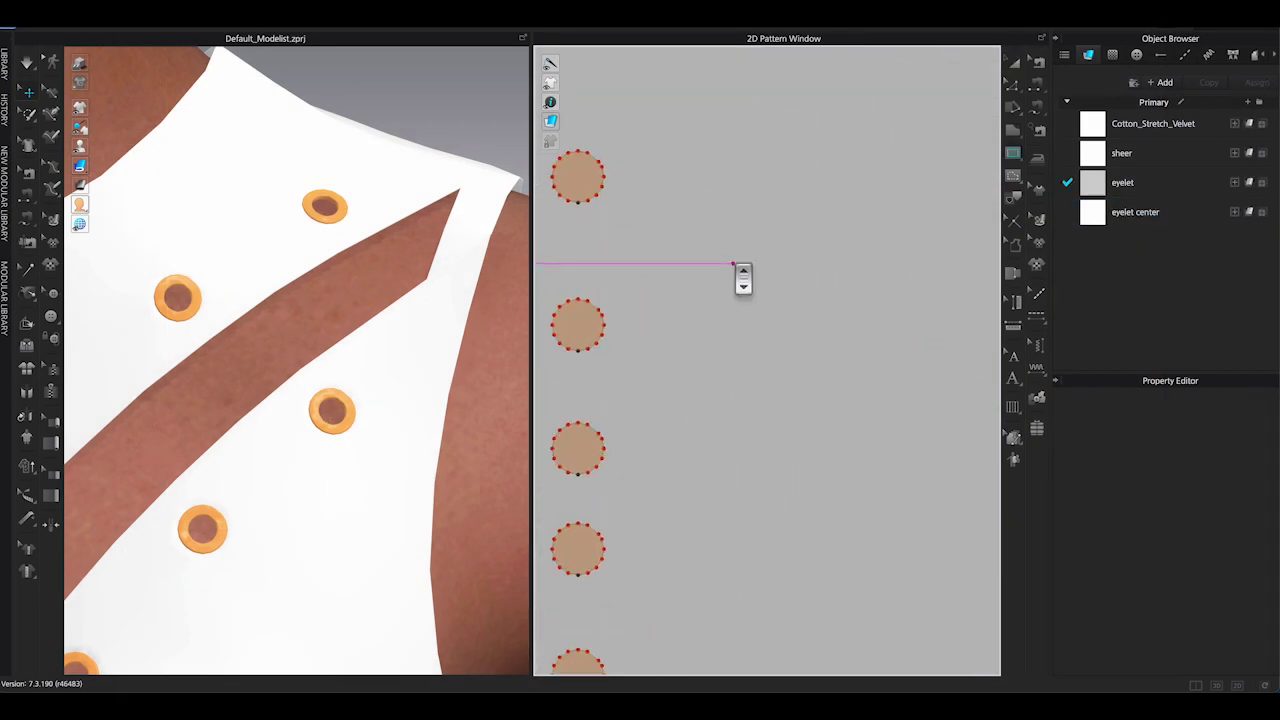
# - Draw a diagonal internal line across the topmost eyelet centre disc
pyautogui.moveTo(734, 266); pyautogui.dragTo(838, 363, button='middle')
pyautogui.scroll(1, 686, 284)
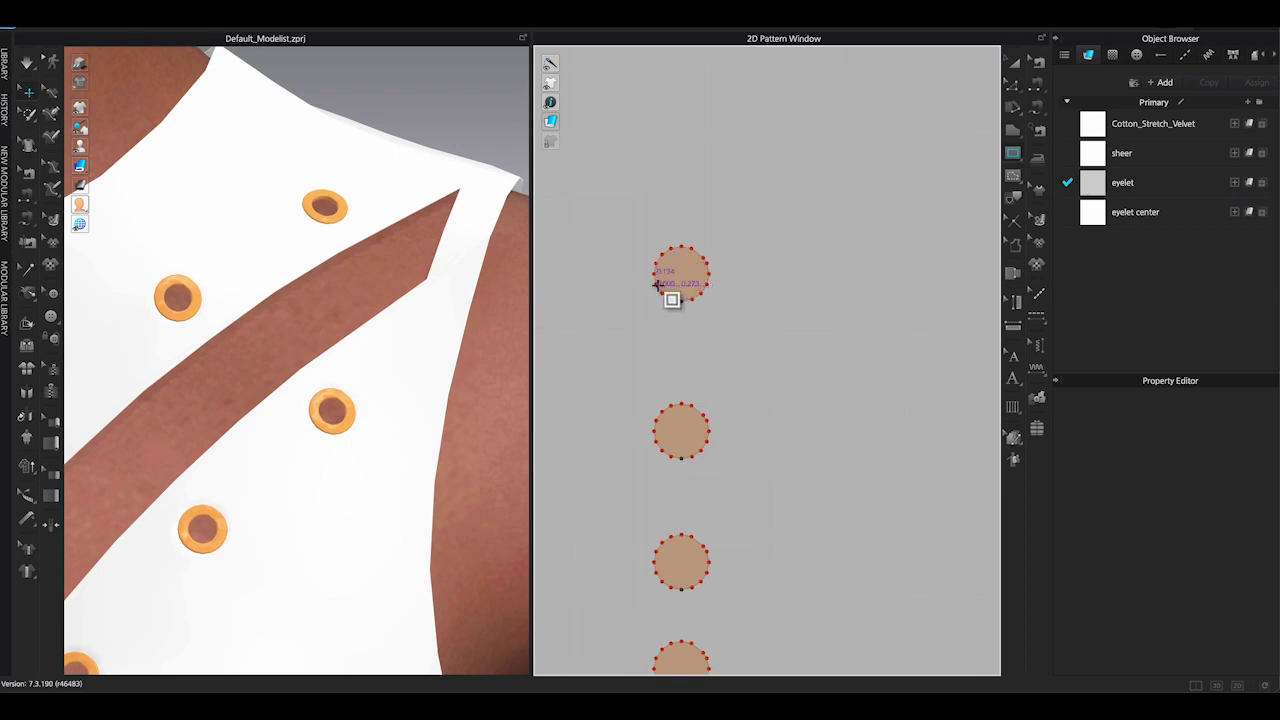
pyautogui.click(678, 271)
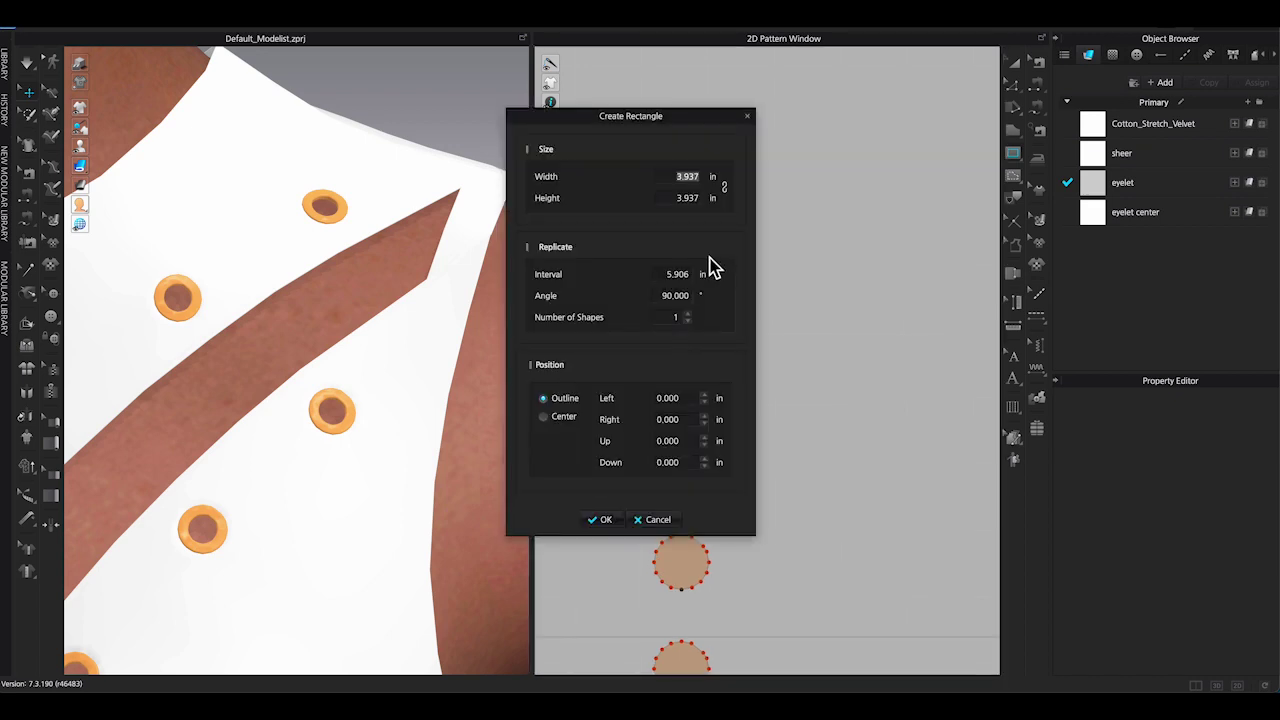
pyautogui.click(748, 117)
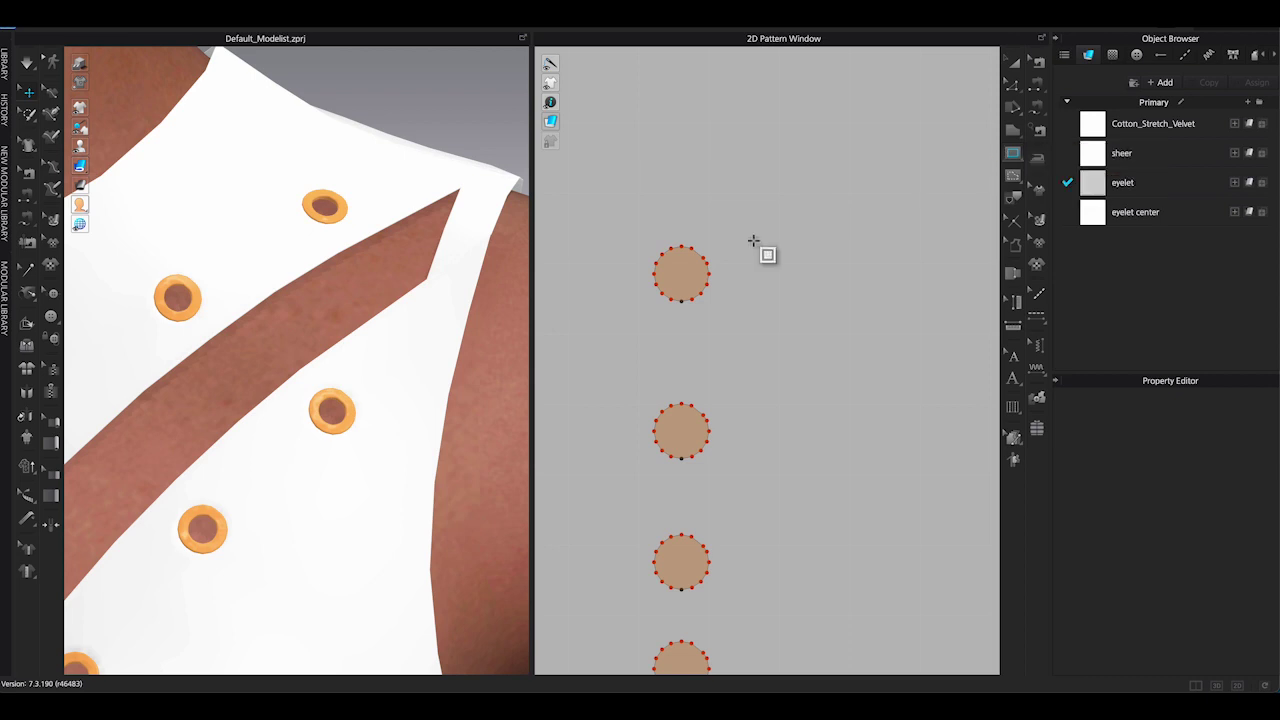
pyautogui.doubleClick(705, 257)
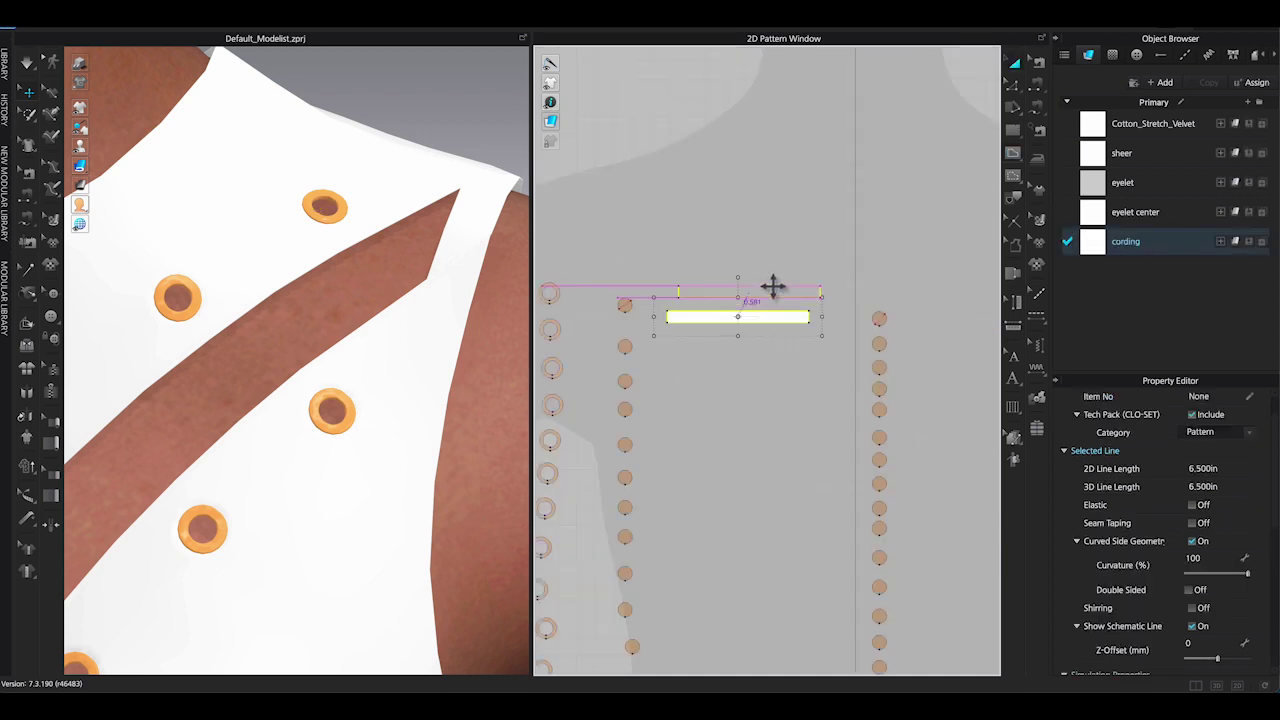
# - Place the lacing strip slightly above the top discs, between the two columns
pyautogui.moveTo(773, 287); pyautogui.dragTo(770, 271)
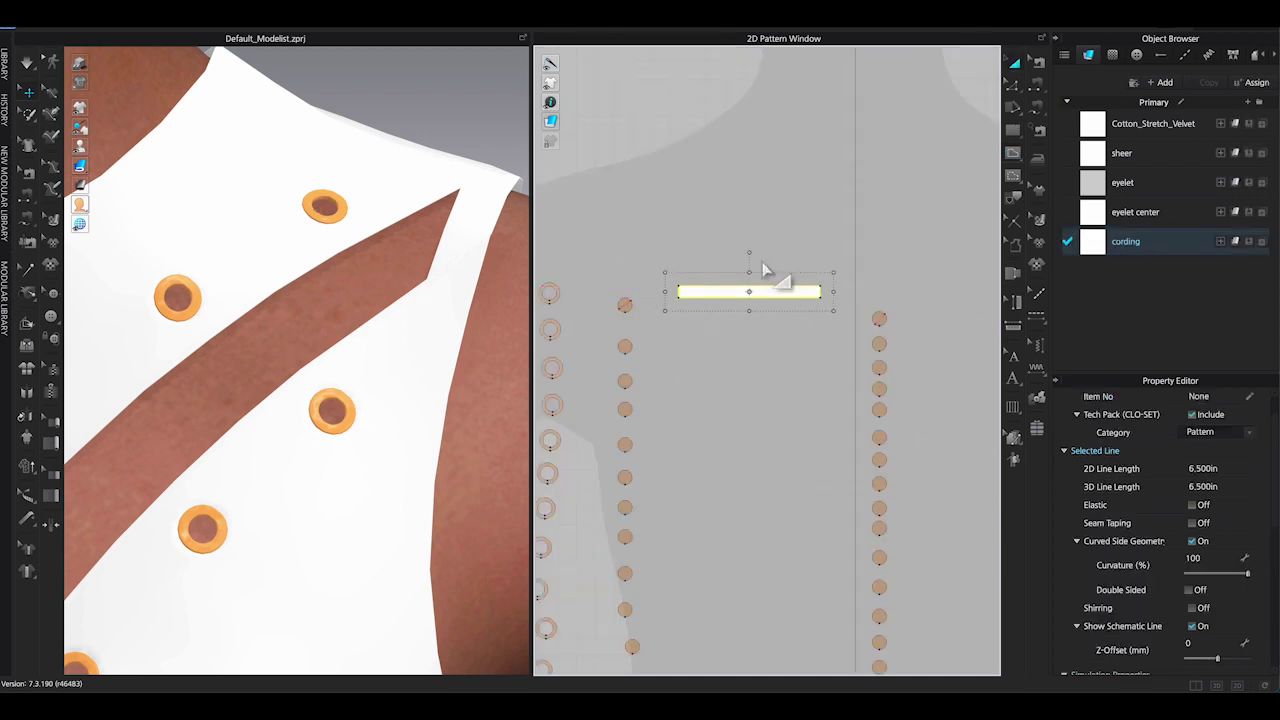
pyautogui.scroll(-3, 828, 181)
pyautogui.scroll(4, 828, 181)
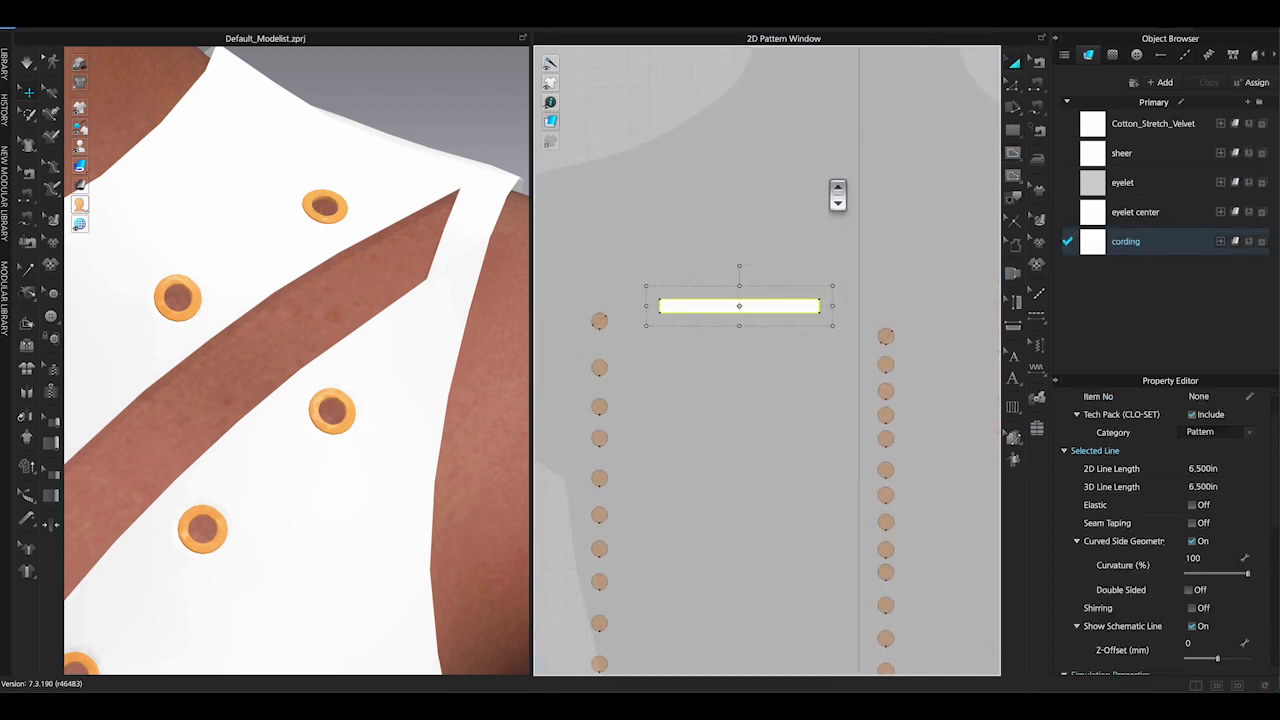
pyautogui.click(824, 188)
pyautogui.scroll(4, 635, 292)
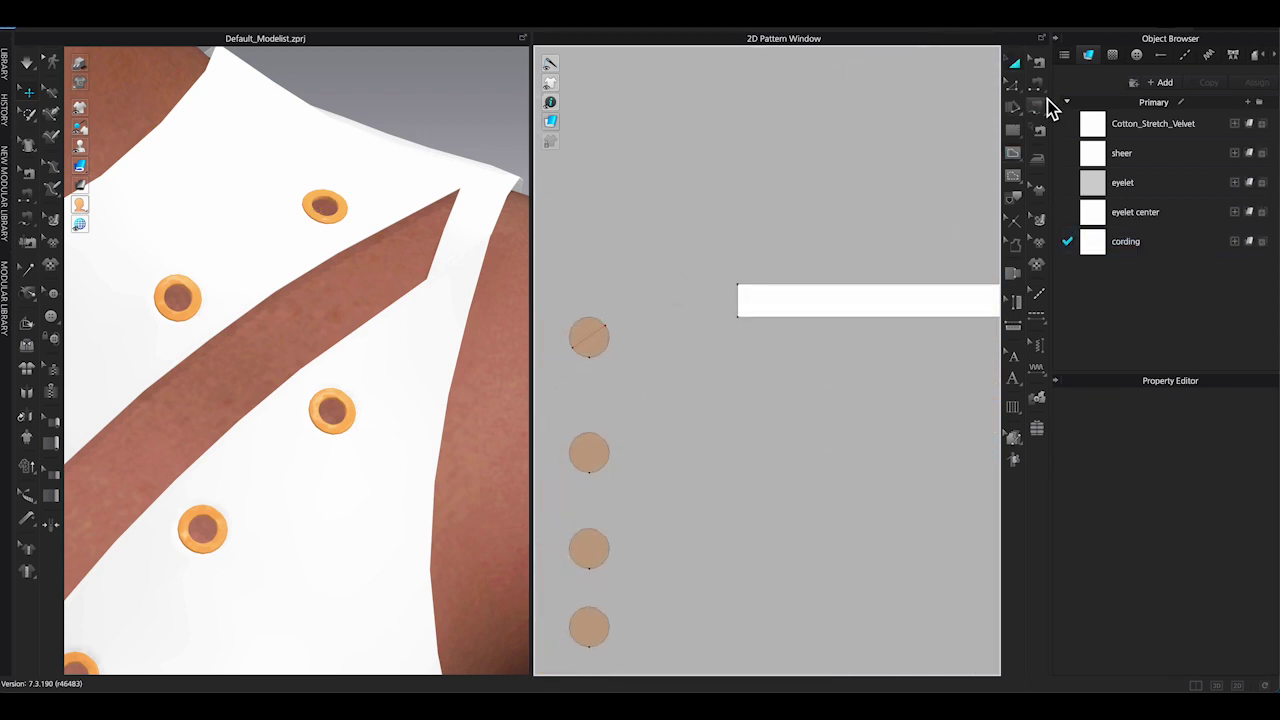
# - Sew the strip's left short edge to the diagonal internal line of the left column's top disc with Free Sewing
pyautogui.click(1040, 127)
pyautogui.click(737, 286)
pyautogui.click(738, 317)
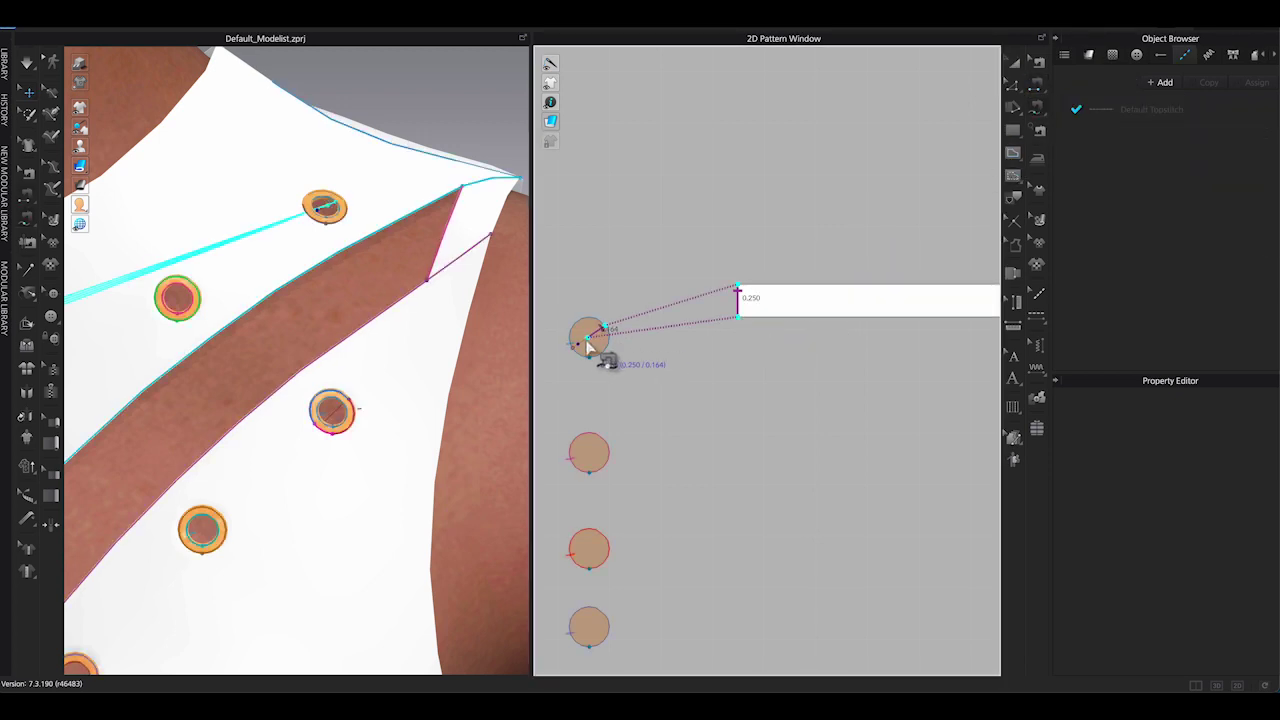
pyautogui.click(593, 343)
pyautogui.scroll(-2, 759, 370)
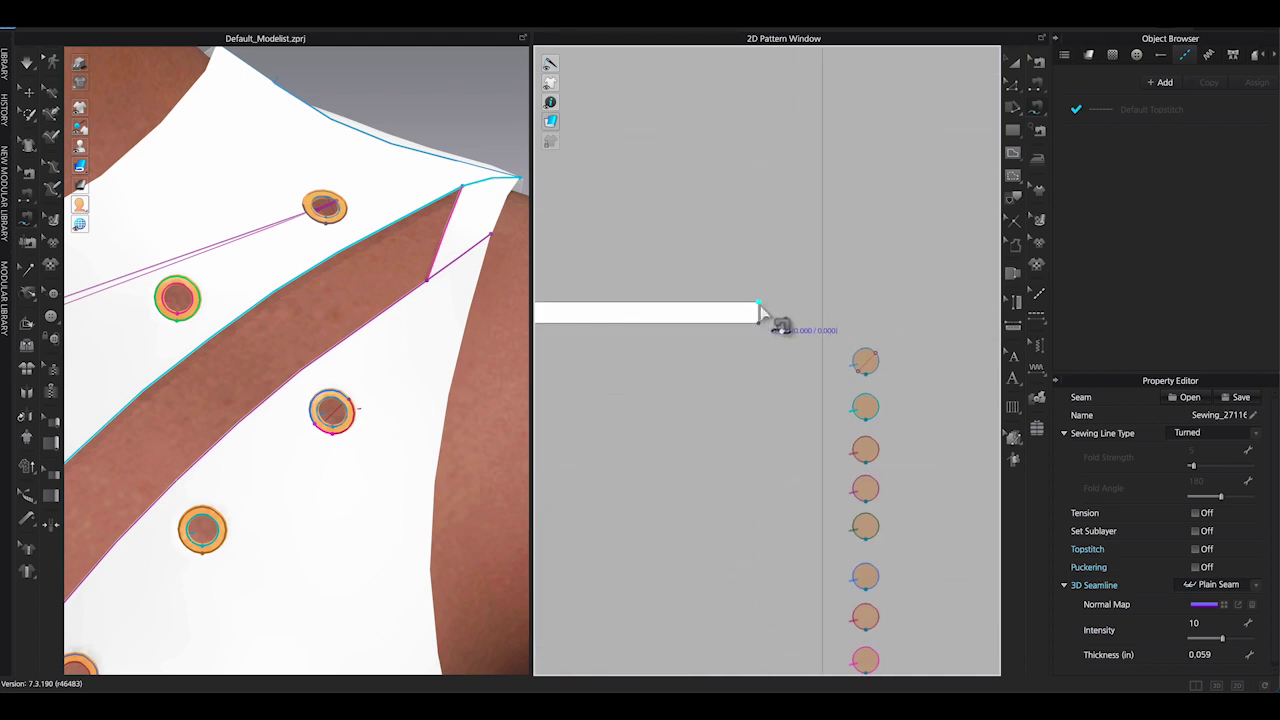
# - Sew the strip's right short edge to the diagonal internal line of the right column's top disc
pyautogui.click(759, 310)
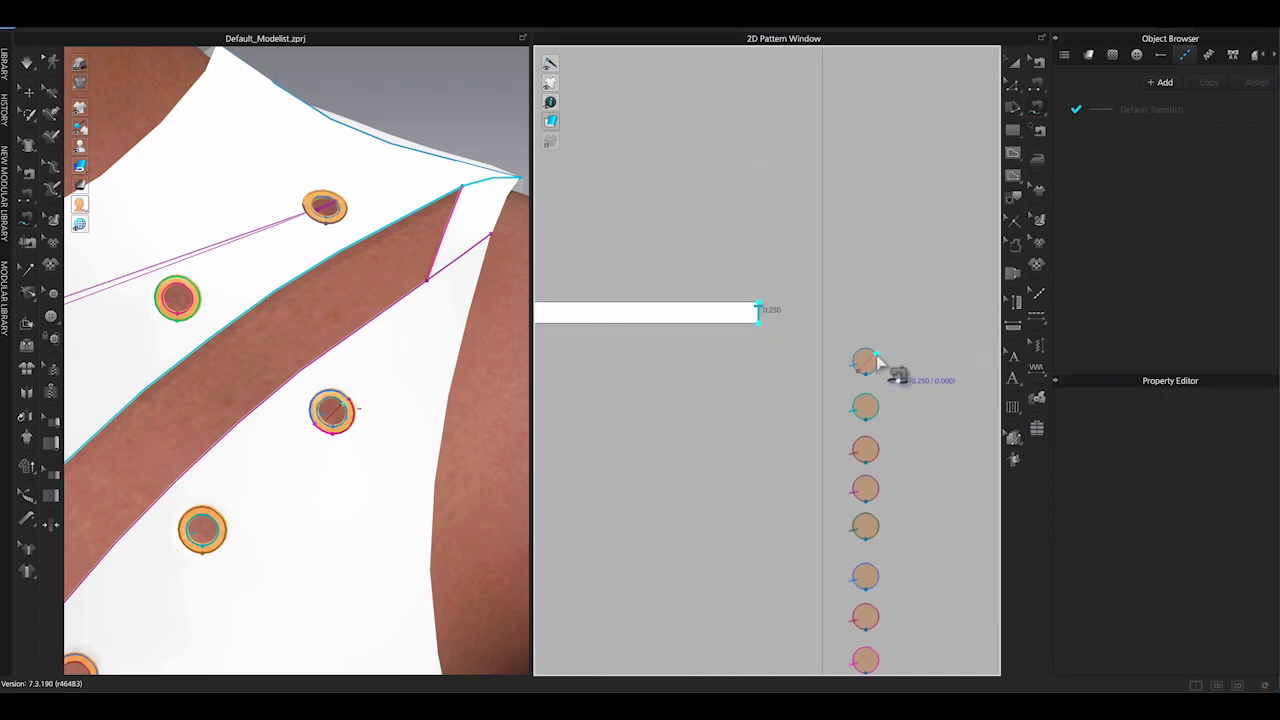
pyautogui.click(876, 356)
pyautogui.press('Escape')
pyautogui.scroll(3, 880, 368)
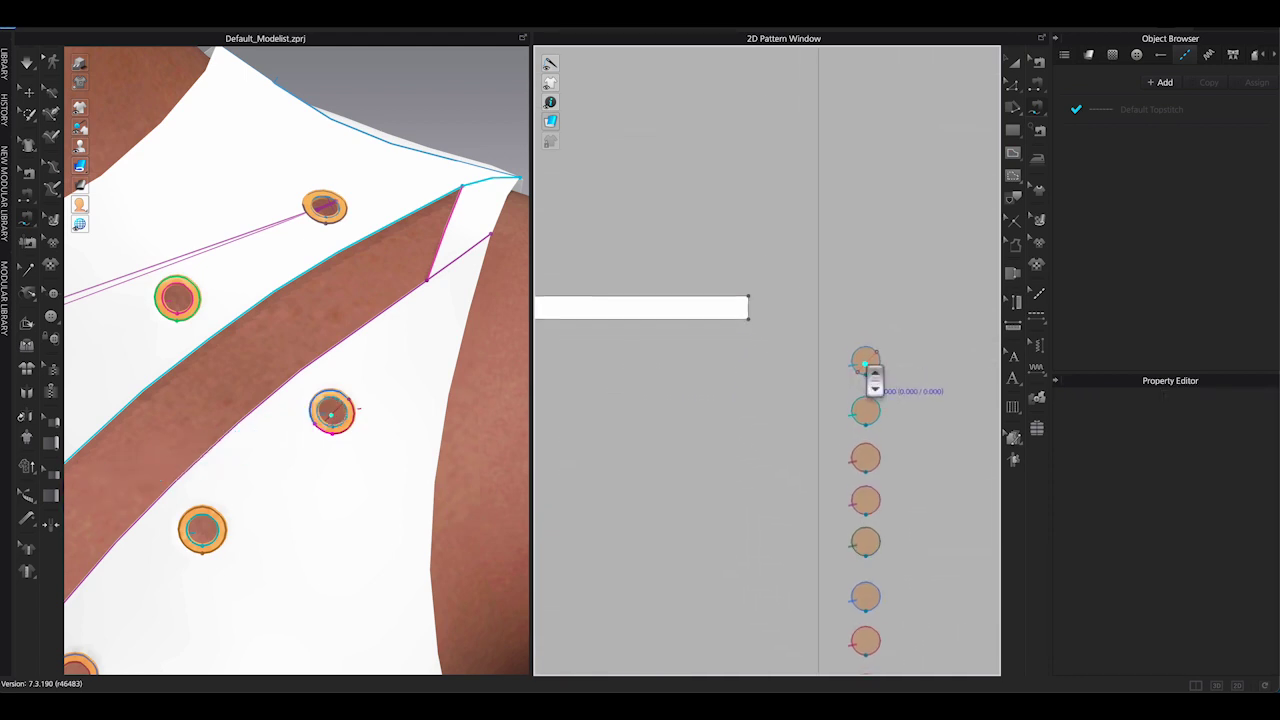
pyautogui.click(876, 356)
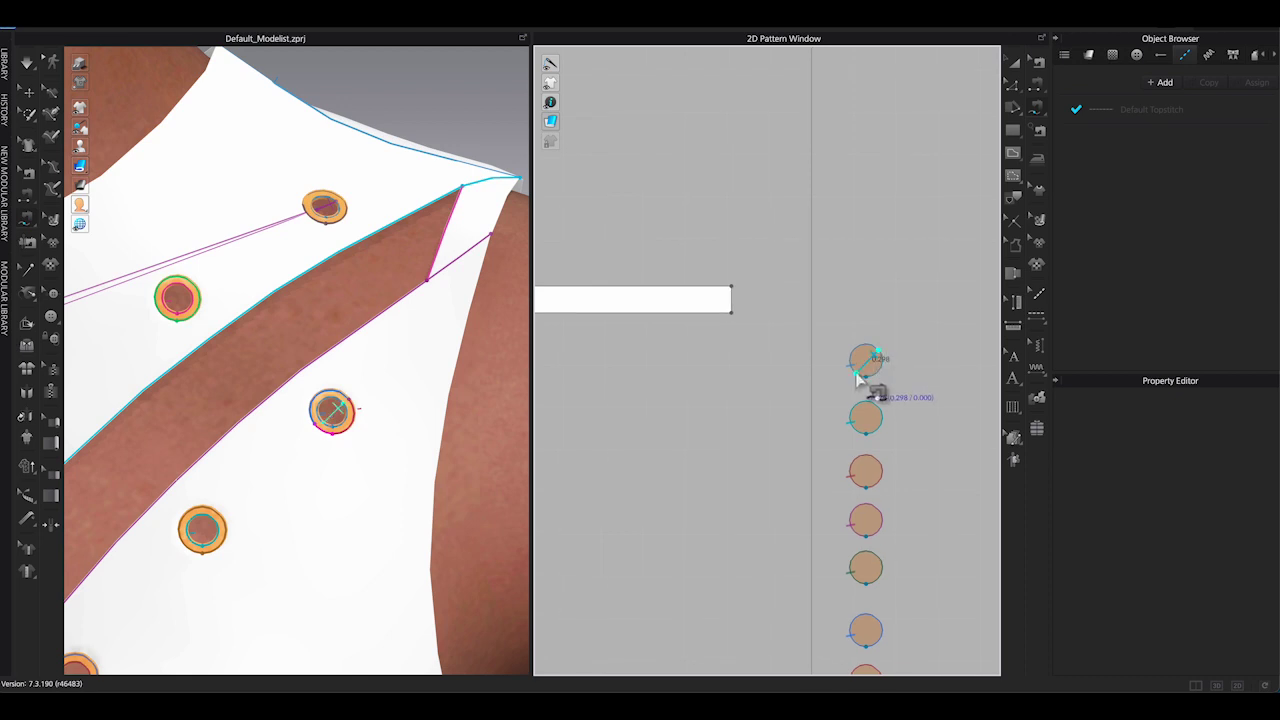
pyautogui.click(733, 312)
pyautogui.click(738, 322)
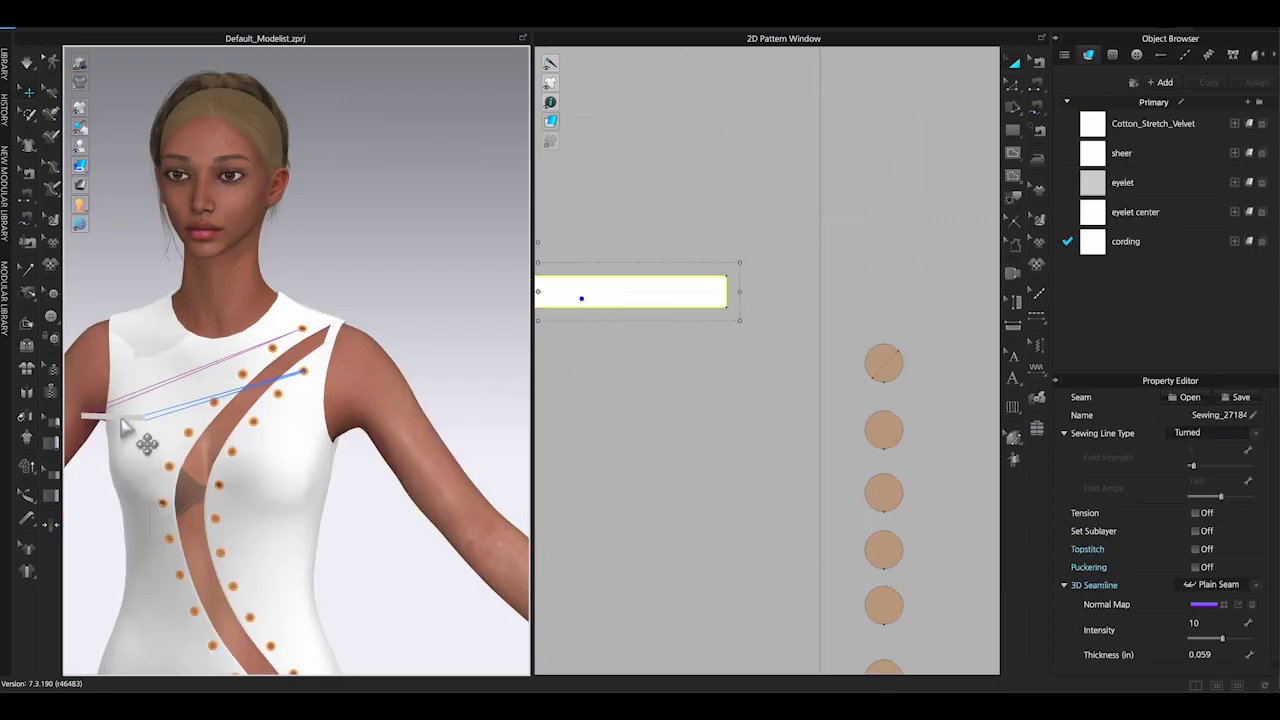
# - Superimpose the lacing strip over the eyelets it is sewn to and simulate it on the avatar
pyautogui.rightClick(120, 428)
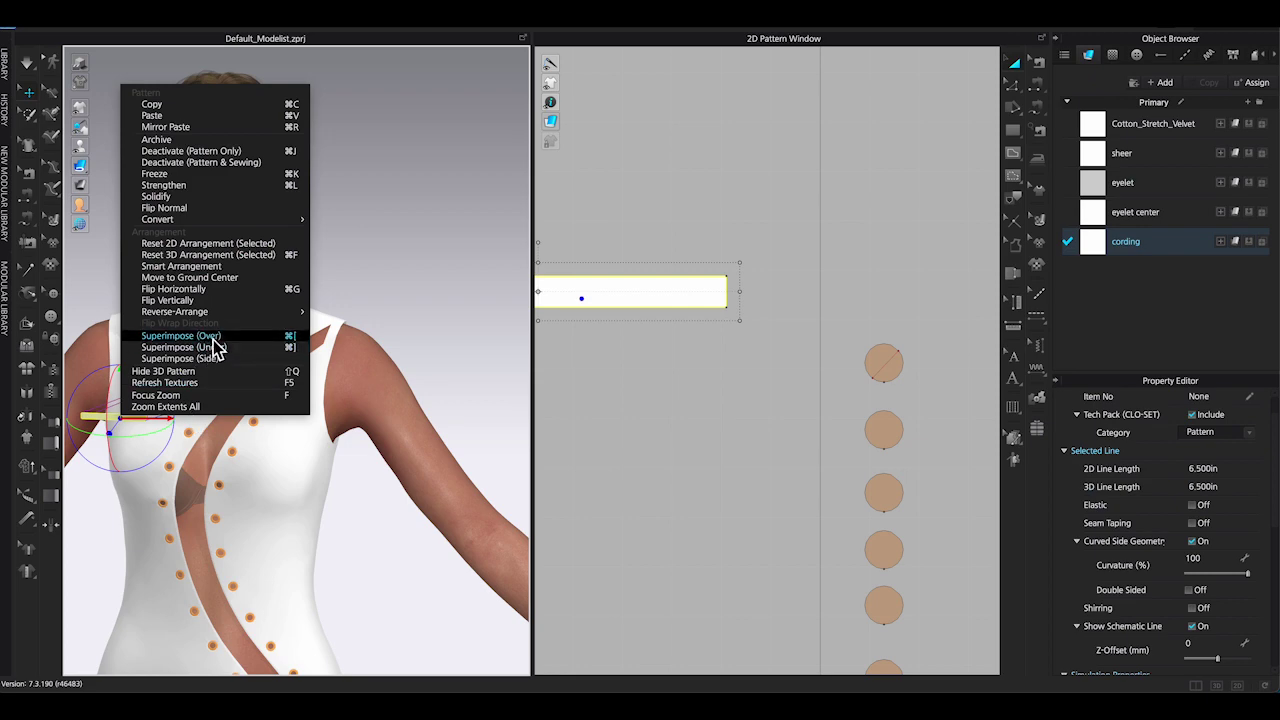
pyautogui.click(209, 340)
pyautogui.scroll(5, 468, 368)
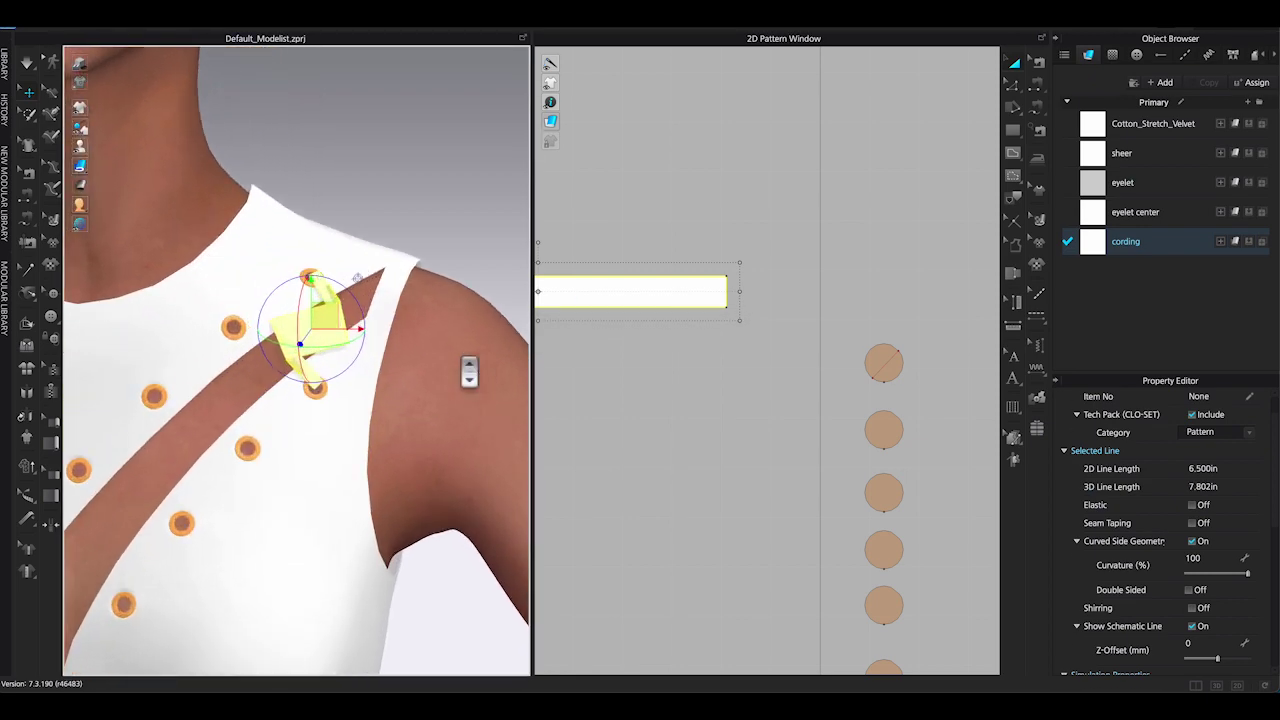
pyautogui.moveTo(469, 371); pyautogui.dragTo(431, 374, button='right')
pyautogui.moveTo(318, 294); pyautogui.dragTo(423, 319, button='middle')
pyautogui.press('space')
pyautogui.click(411, 263)
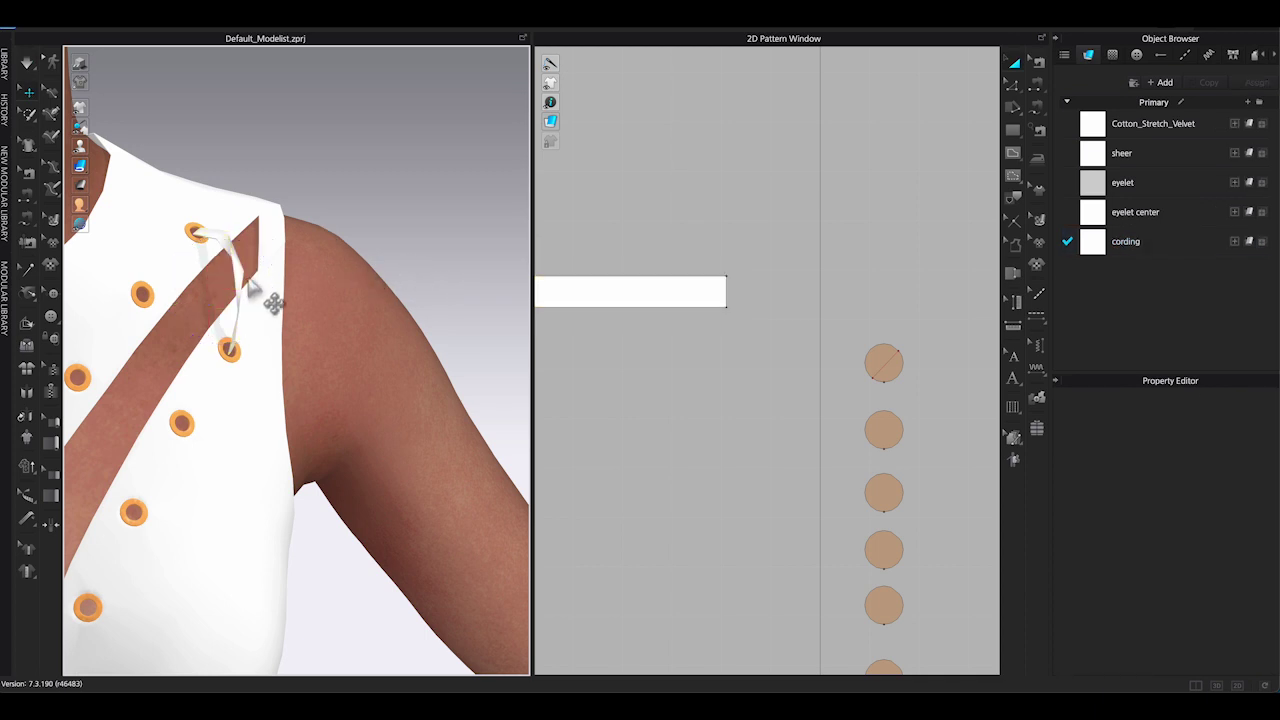
# - Strengthen the lacing strip and shorten it in two passes to about 1.155 in long so it pulls taut
pyautogui.rightClick(237, 275)
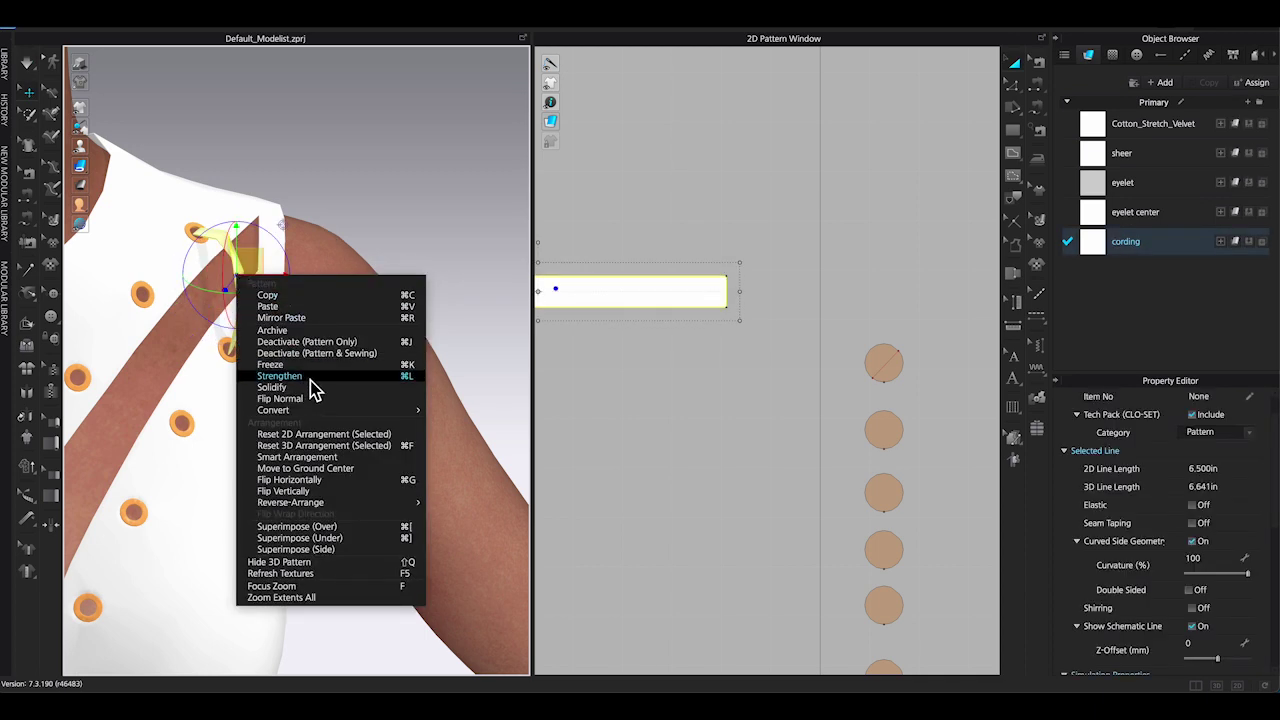
pyautogui.click(310, 377)
pyautogui.moveTo(818, 292); pyautogui.dragTo(746, 290)
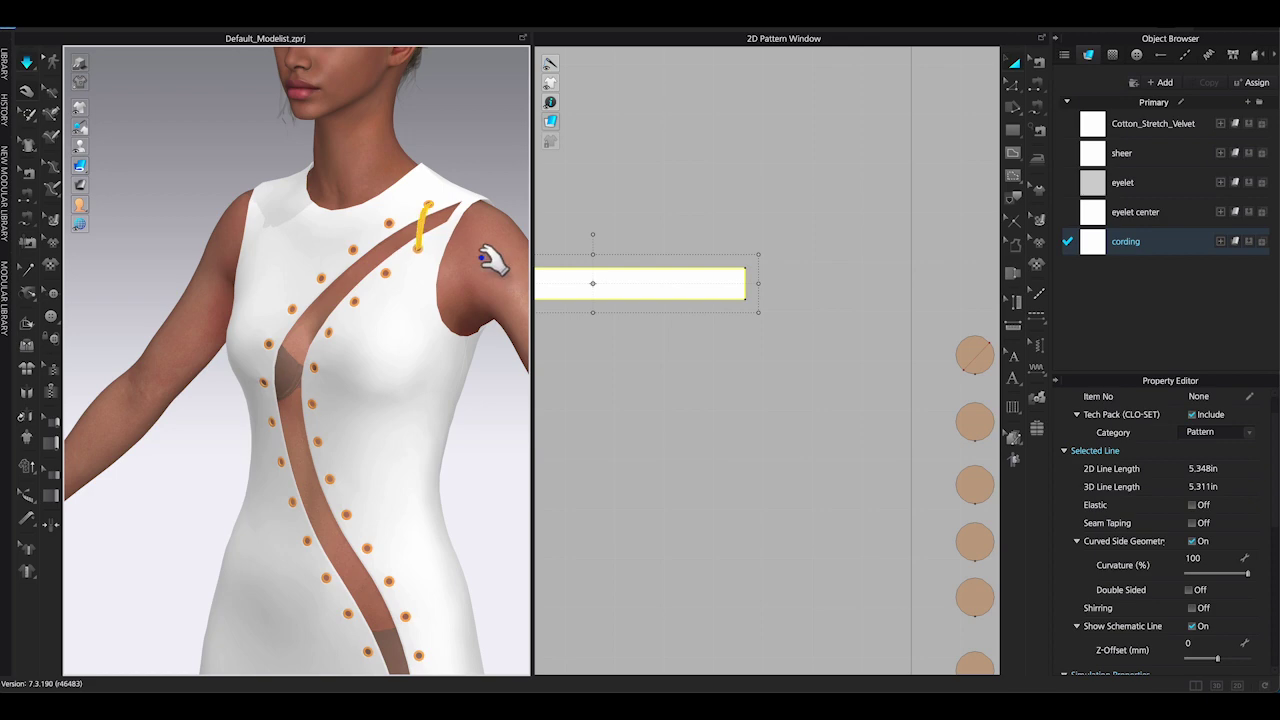
pyautogui.moveTo(481, 258); pyautogui.dragTo(500, 394, button='right')
pyautogui.scroll(3, 360, 449)
pyautogui.moveTo(682, 283); pyautogui.dragTo(765, 291, button='middle')
pyautogui.moveTo(843, 293); pyautogui.dragTo(672, 294)
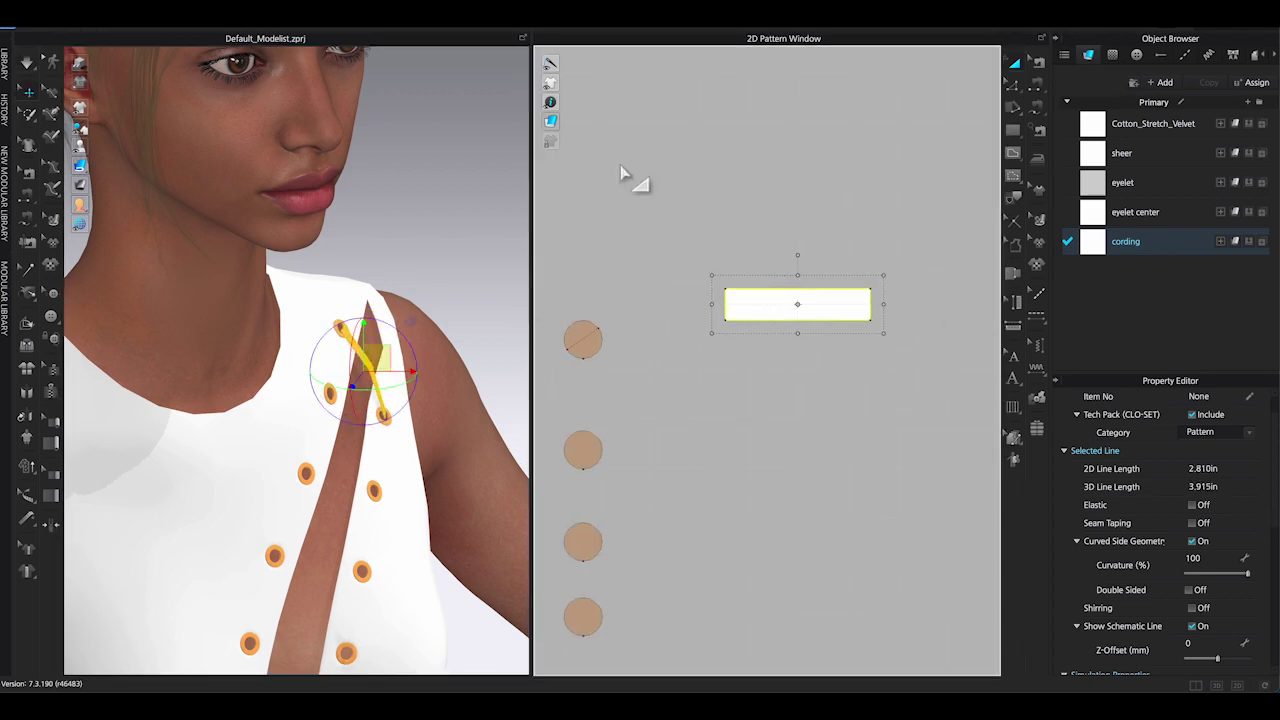
# - Display the pattern line lengths and angles, check the tightened lacing between its eyelets, and select the strip on the avatar
pyautogui.moveTo(552, 104)
pyautogui.click(611, 106)
pyautogui.scroll(2, 458, 380)
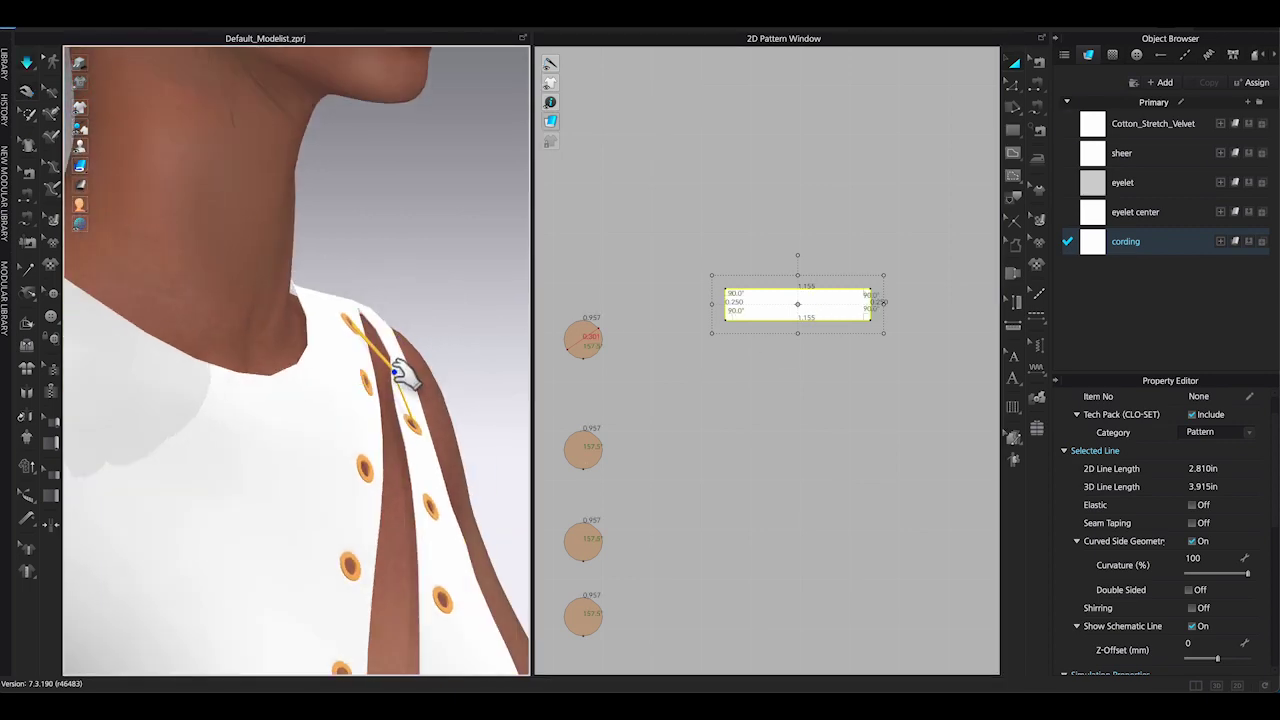
pyautogui.moveTo(420, 384); pyautogui.dragTo(389, 400, button='right')
pyautogui.click(354, 386)
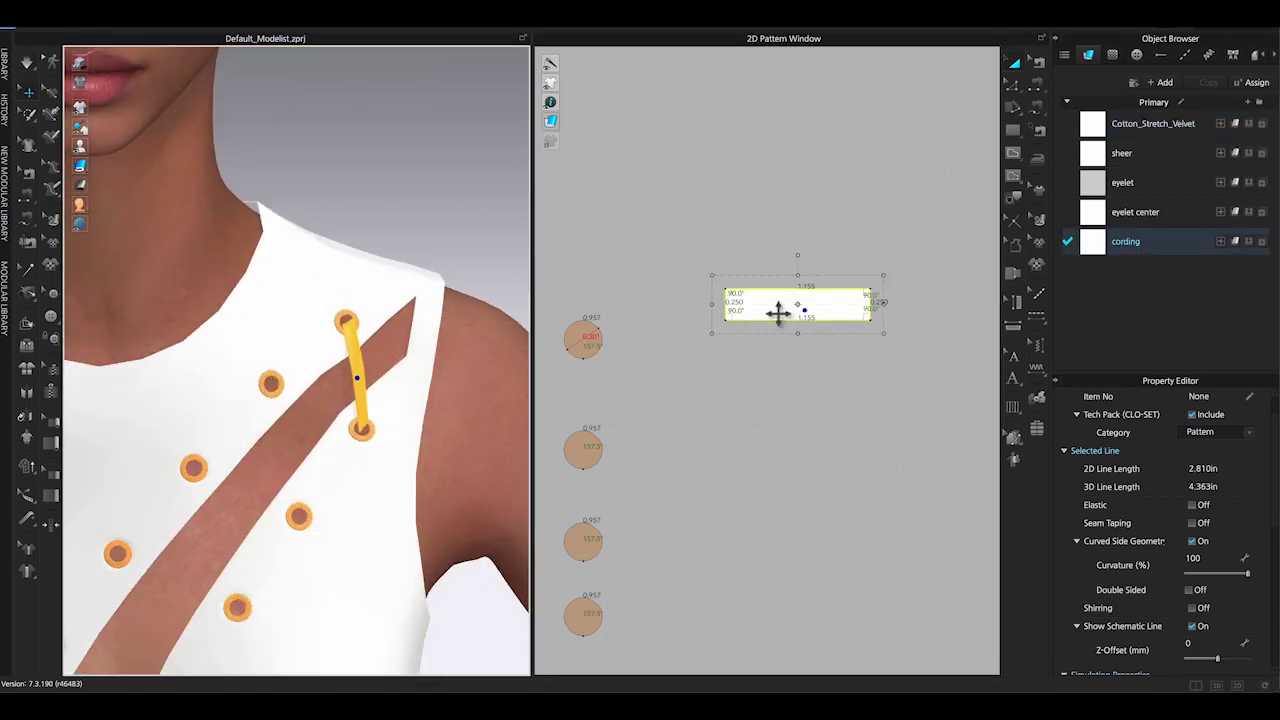
pyautogui.press('space')
# - Set the lacing strip's particle distance to 5 mm and its side geometry curvature to 50%
pyautogui.scroll(-3, 1210, 604)
pyautogui.scroll(-2, 1213, 612)
pyautogui.click(1228, 466)
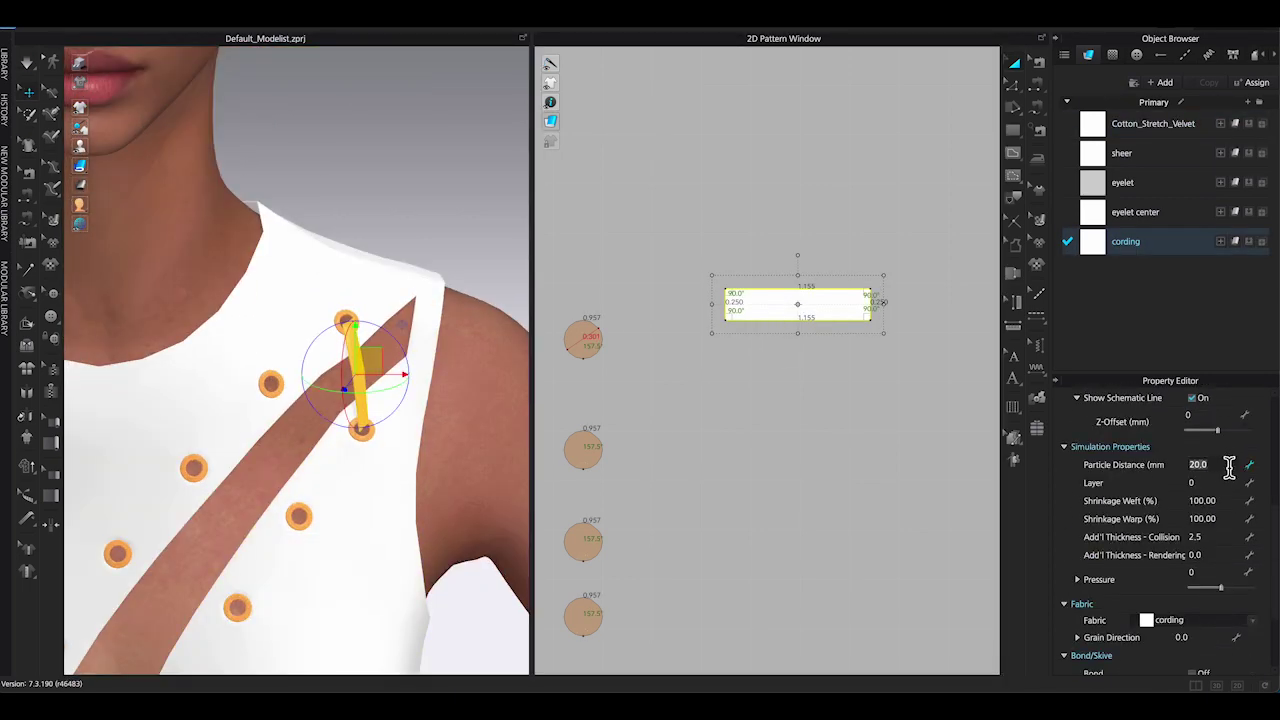
pyautogui.scroll(3, 1214, 545)
pyautogui.click(1214, 547)
pyautogui.write('30')
pyautogui.press('Return')
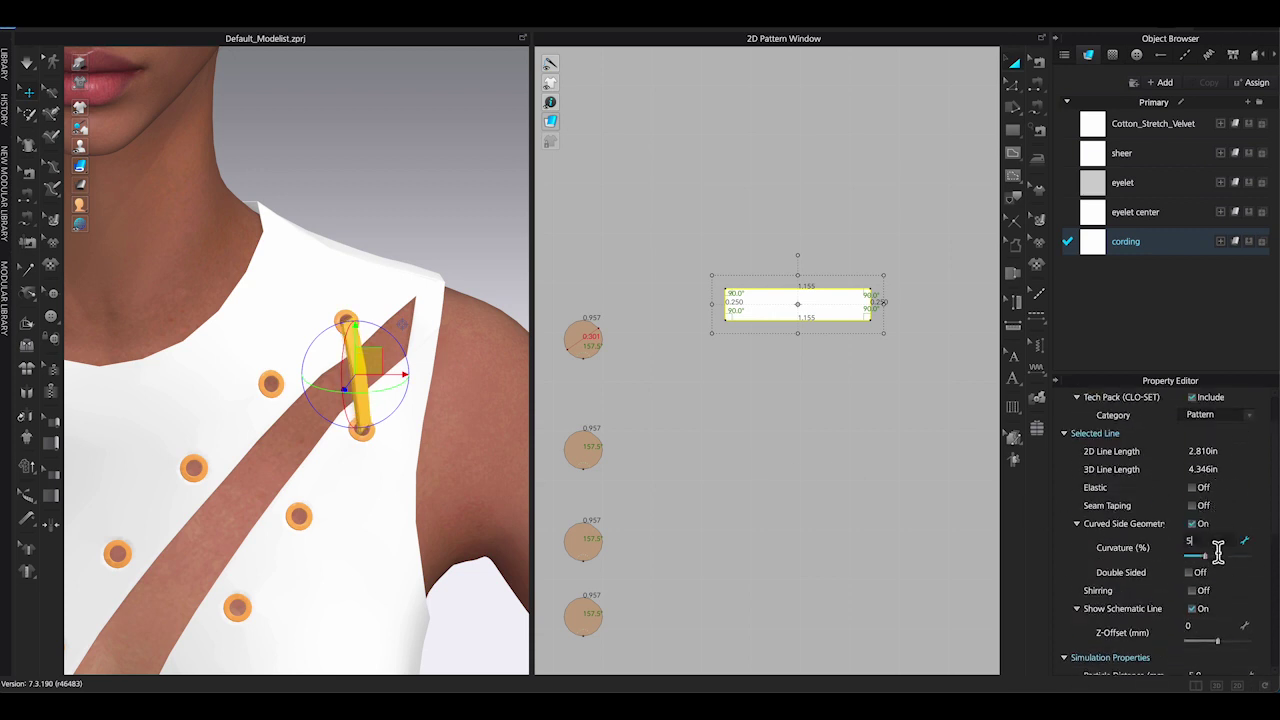
pyautogui.click(971, 556)
# - Set the lacing strip's additional rendering thickness to 0.8, simulate it and tug its lower end into place at the eyelet
pyautogui.moveTo(525, 494); pyautogui.dragTo(443, 443, button='right')
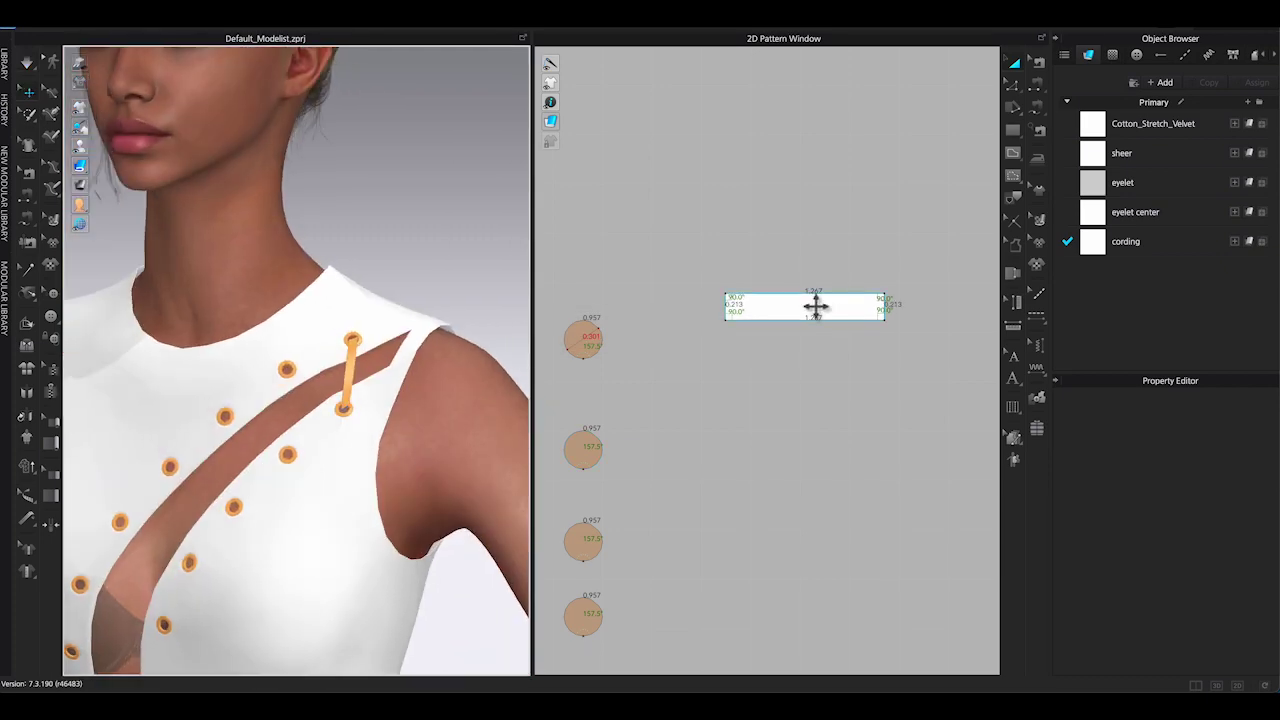
pyautogui.click(815, 305)
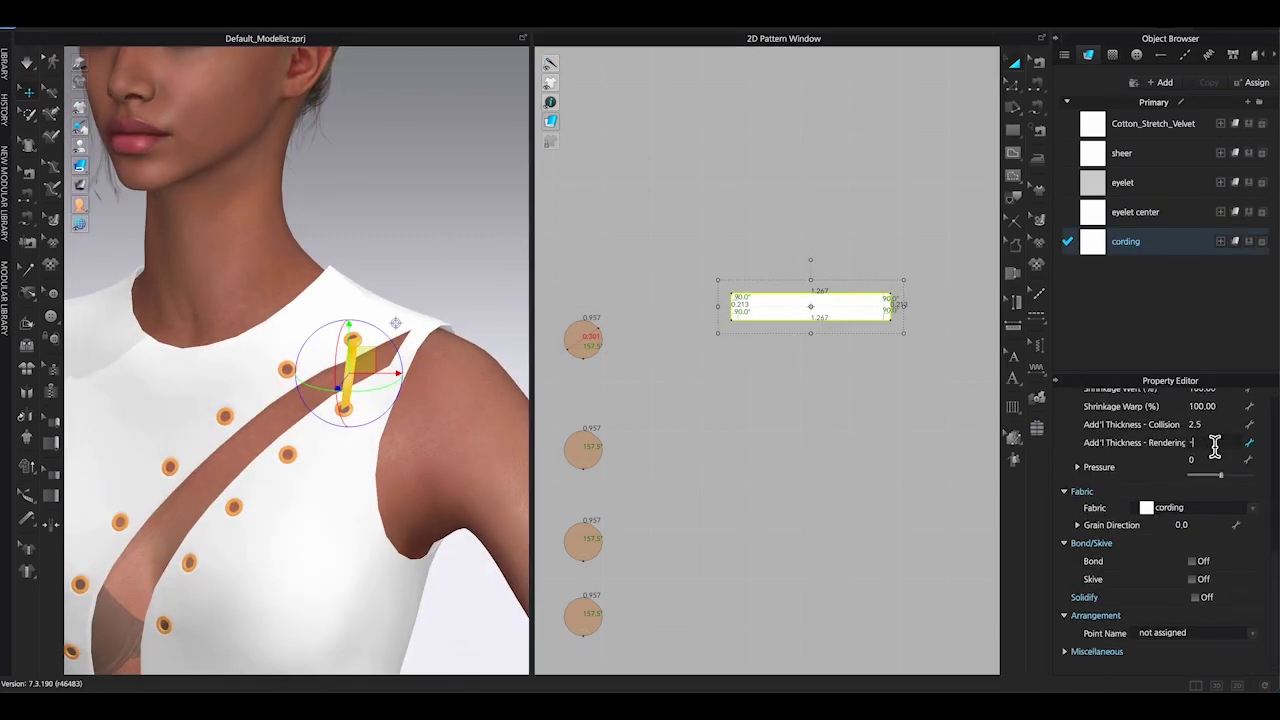
pyautogui.click(949, 441)
pyautogui.moveTo(320, 428); pyautogui.dragTo(395, 437, button='right')
pyautogui.scroll(2, 420, 424)
pyautogui.press('space')
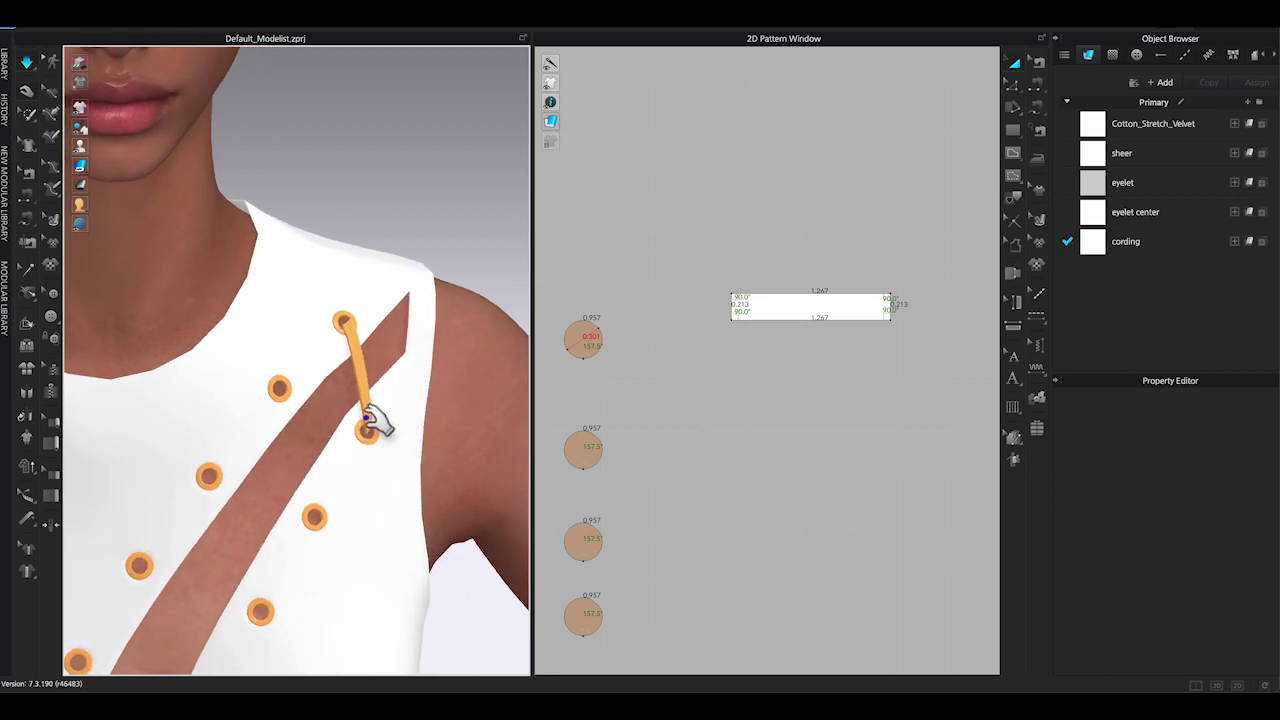
pyautogui.click(372, 419)
pyautogui.click(779, 430)
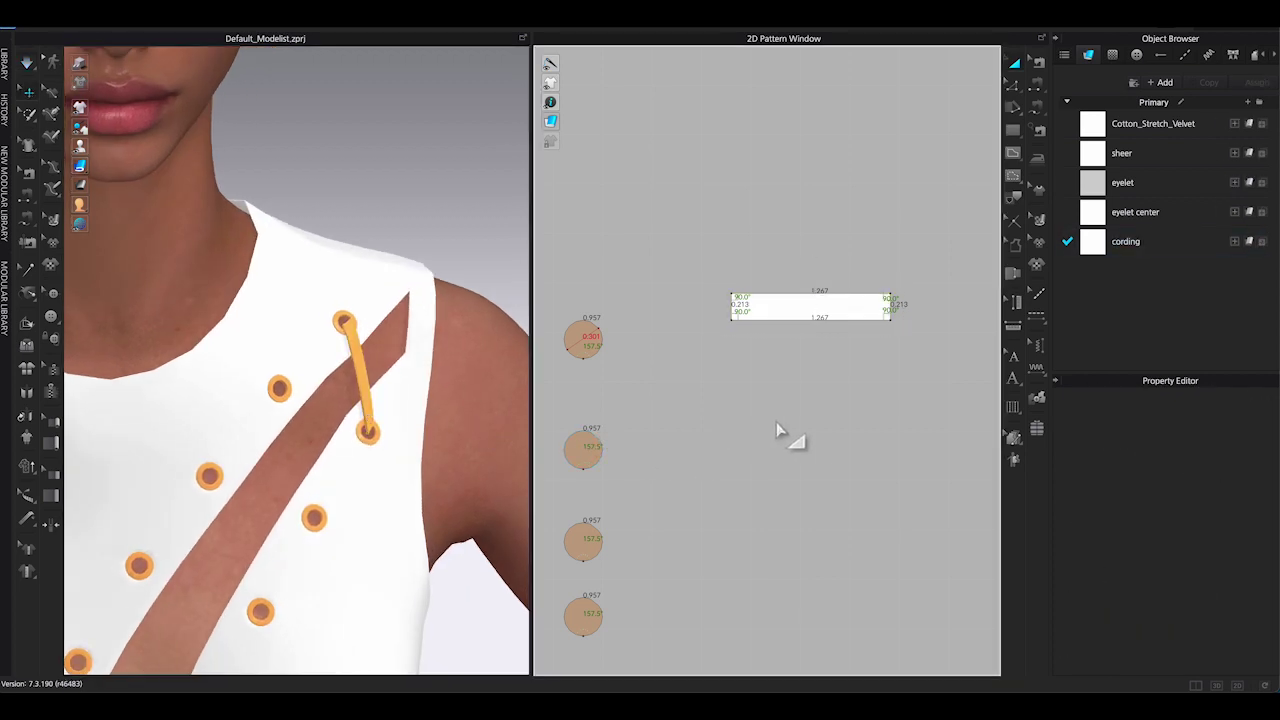
# - Copy the finished lacing strip and place the duplicate directly below it between the disc columns
pyautogui.scroll(-5, 801, 436)
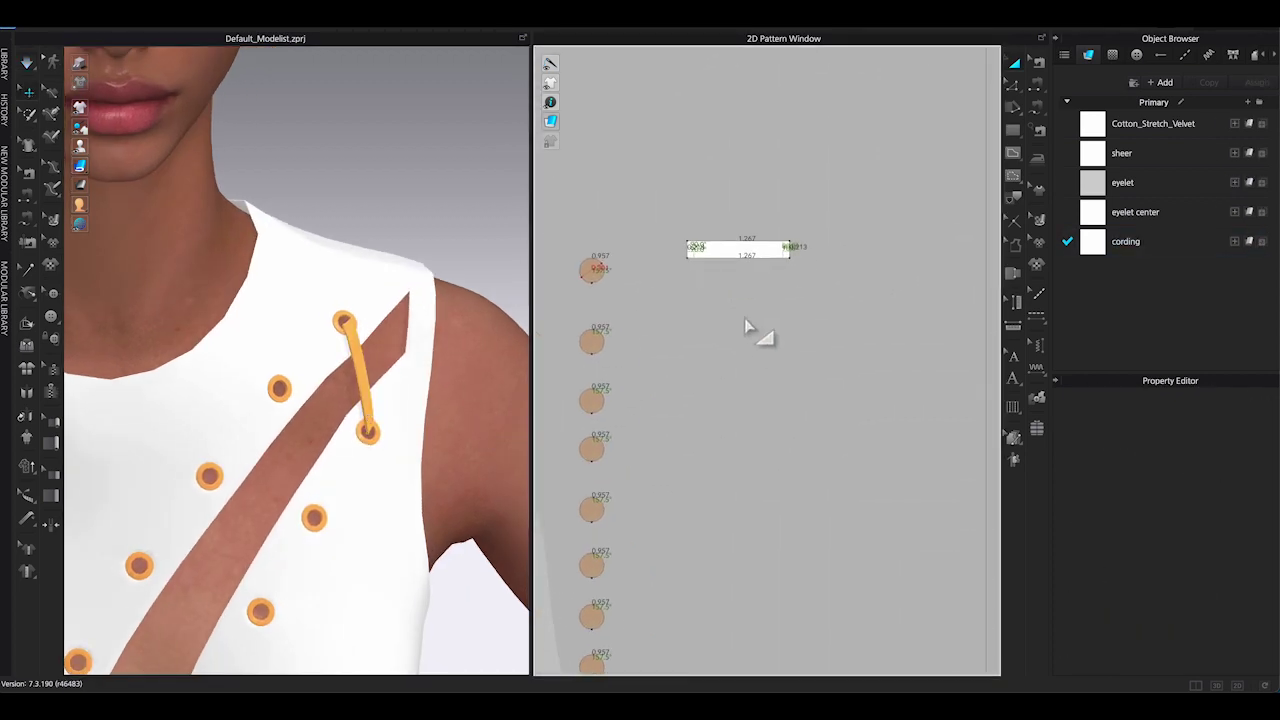
pyautogui.click(744, 262)
pyautogui.hotkey('ctrl', 'c')
pyautogui.hotkey('ctrl', 'v')
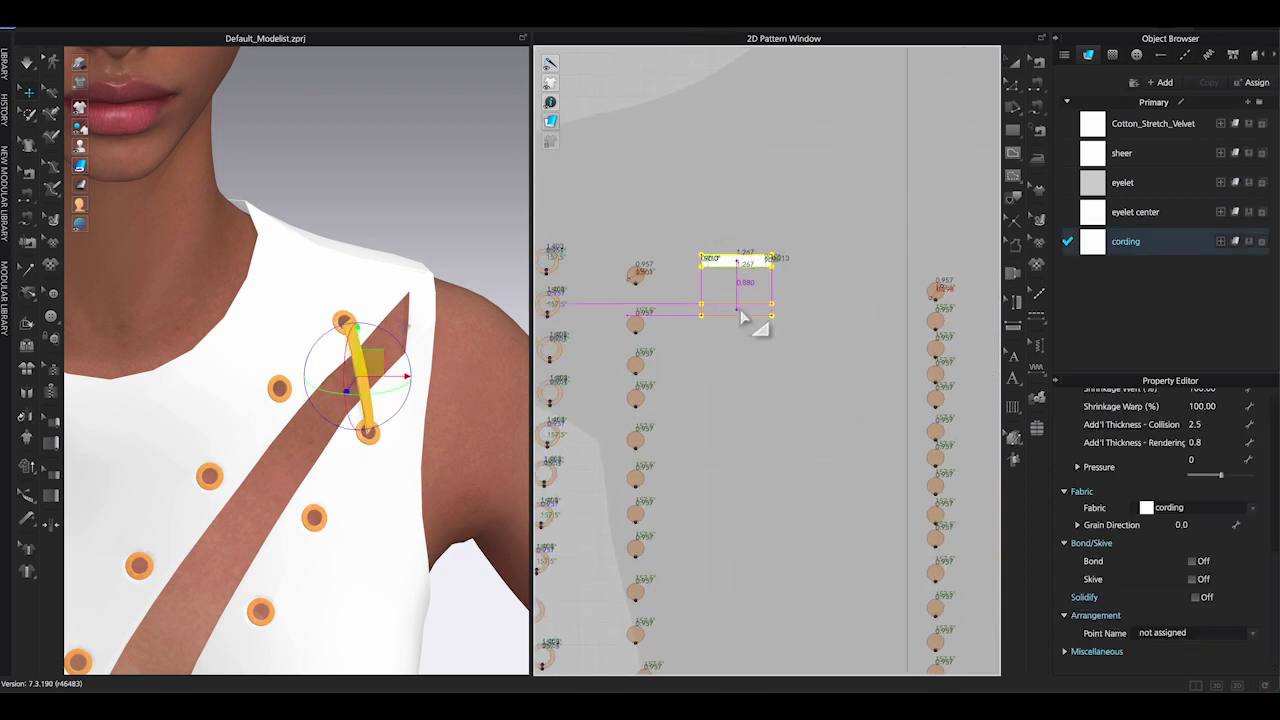
pyautogui.click(818, 326)
# - Draw a diagonal internal line about 0.3 in long across the second disc of the left column
pyautogui.scroll(4, 645, 357)
pyautogui.click(1013, 152)
pyautogui.click(611, 298)
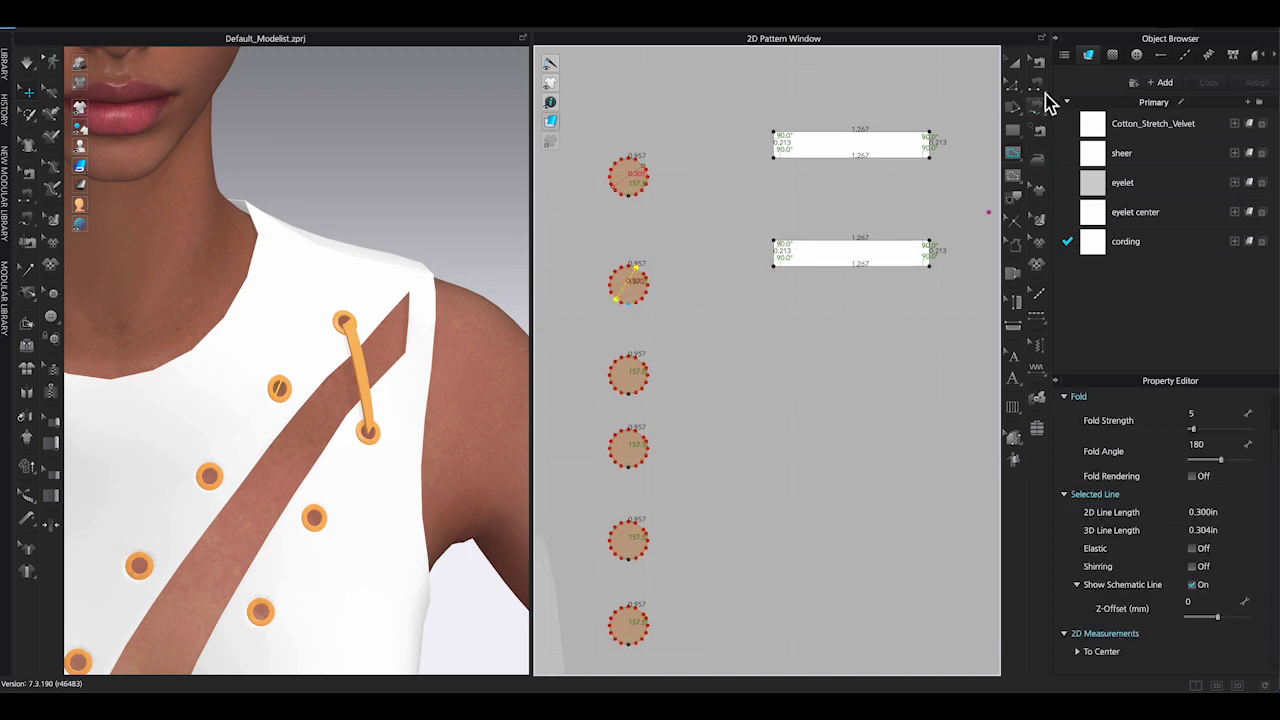
# - Sew the second left disc's diagonal line to the left short edge of the second strip
pyautogui.click(1040, 108)
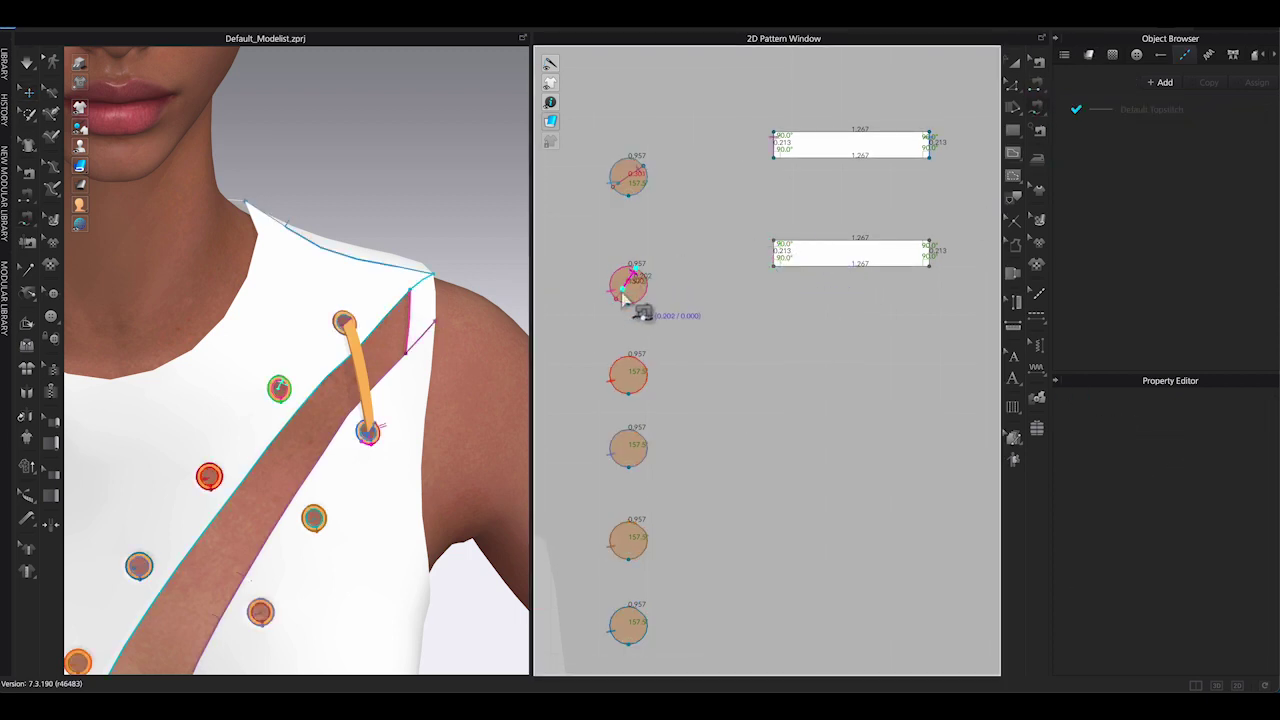
pyautogui.scroll(-1, 780, 330)
pyautogui.moveTo(853, 323); pyautogui.dragTo(628, 288, button='middle')
pyautogui.click(719, 283)
pyautogui.click(590, 314)
# - Draw a diagonal internal line across the second disc of the right column
pyautogui.scroll(-2, 786, 345)
pyautogui.click(1014, 152)
pyautogui.scroll(3, 903, 254)
pyautogui.click(870, 267)
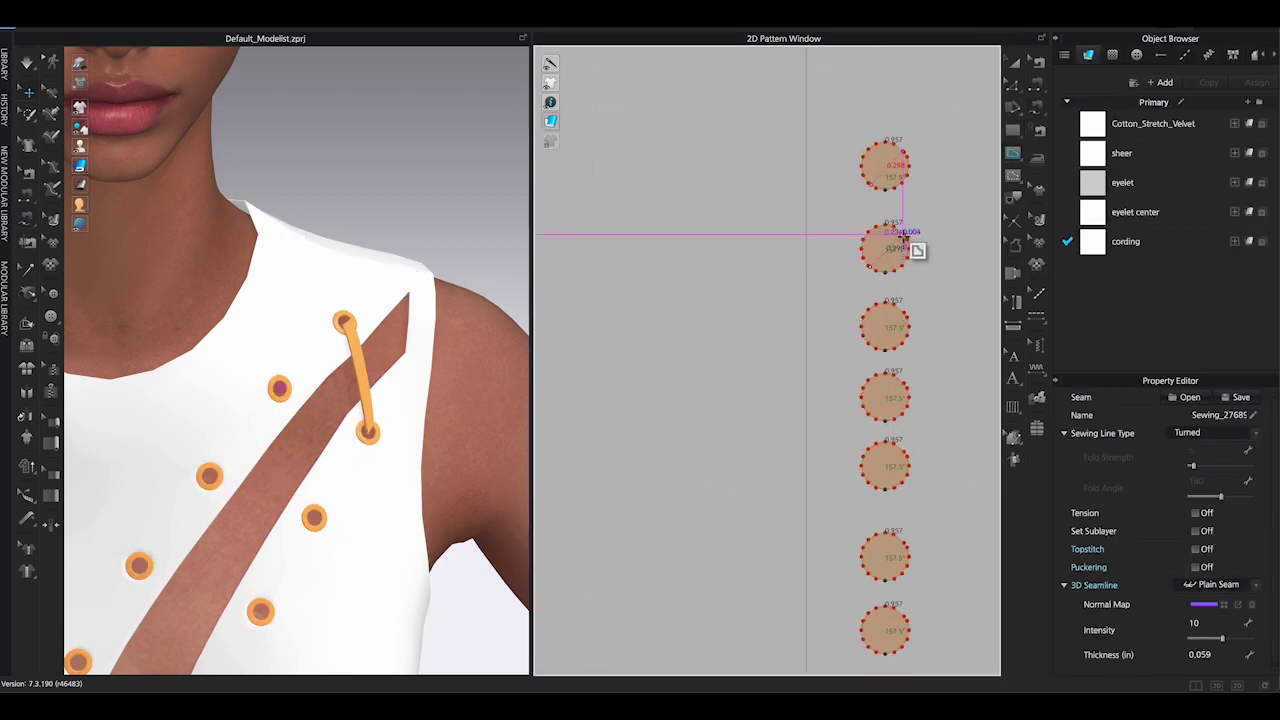
pyautogui.doubleClick(903, 235)
# - Sew the second strip's right short edge to the diagonal line of the right column's second disc
pyautogui.scroll(-2, 938, 250)
pyautogui.click(1036, 85)
pyautogui.click(625, 238)
pyautogui.scroll(3, 906, 249)
pyautogui.click(928, 245)
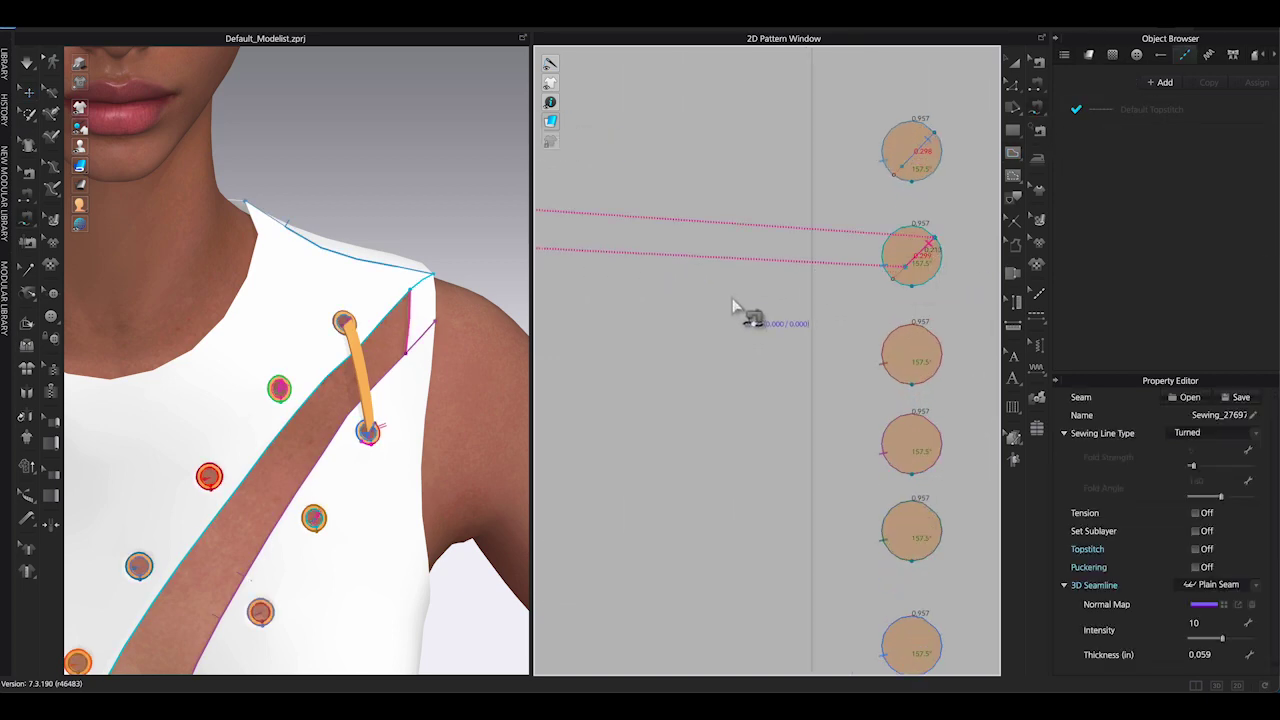
# - Move the second lacing strip over the second pair of eyelets on the avatar
pyautogui.scroll(-1, 700, 315)
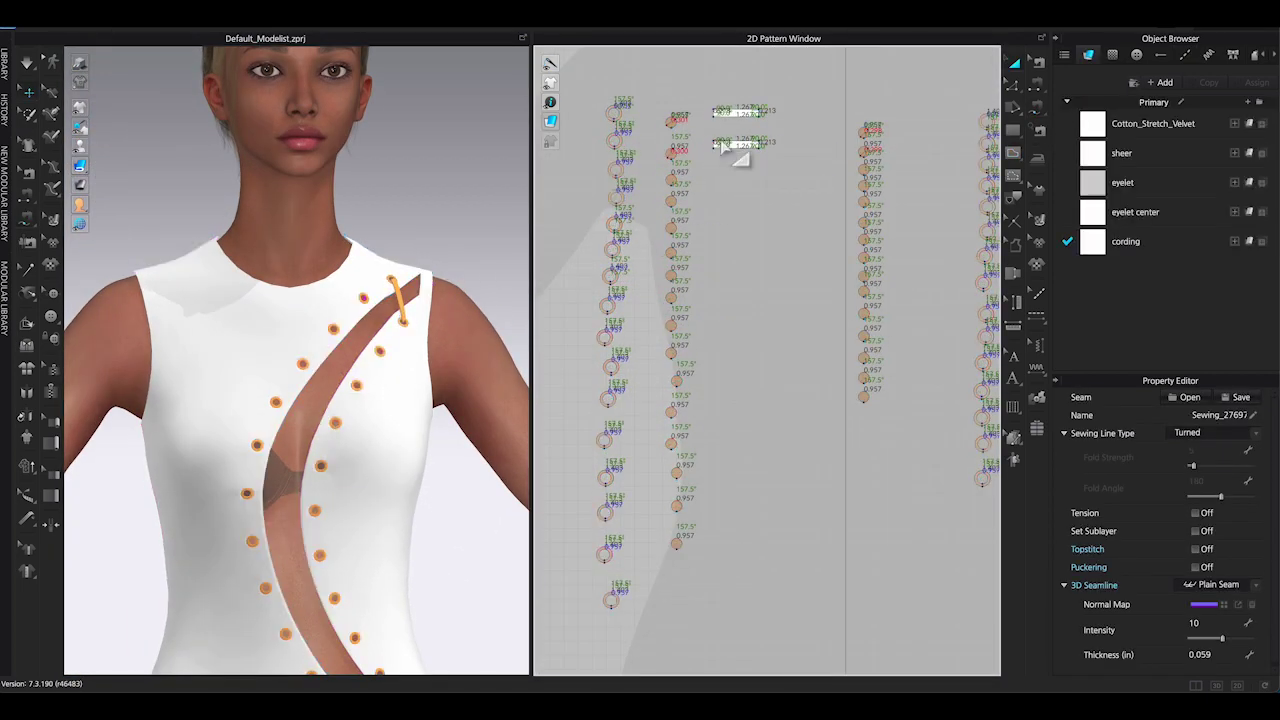
pyautogui.click(403, 305)
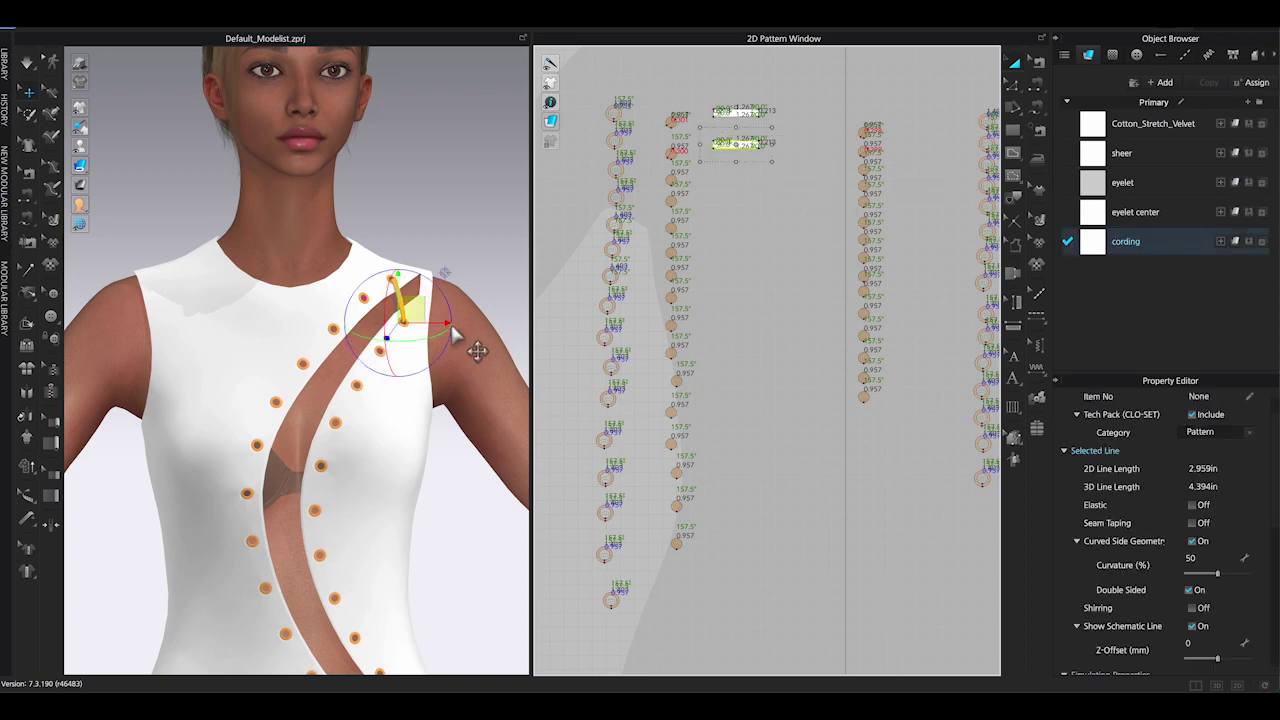
pyautogui.scroll(-3, 463, 330)
pyautogui.moveTo(390, 336)
pyautogui.mouseDown(button='right')
pyautogui.moveTo(423, 343)
pyautogui.moveTo(389, 339)
pyautogui.mouseUp(button='right')
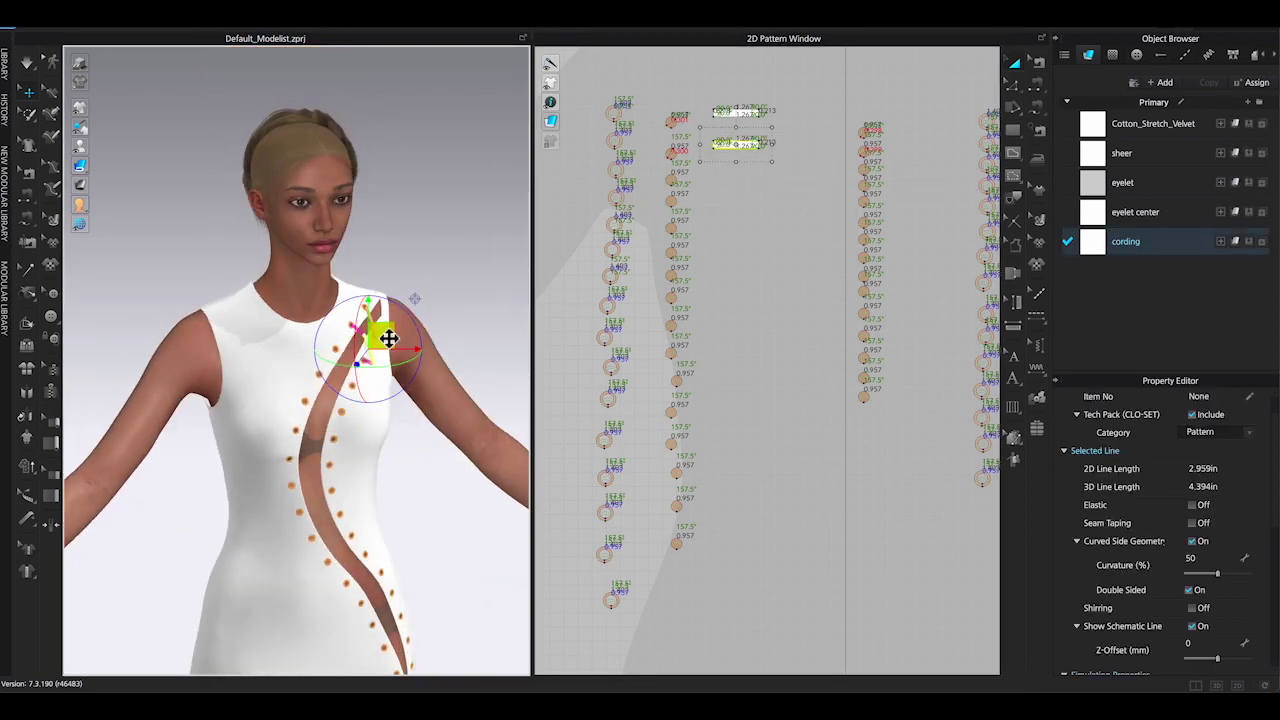
pyautogui.scroll(10, 388, 340)
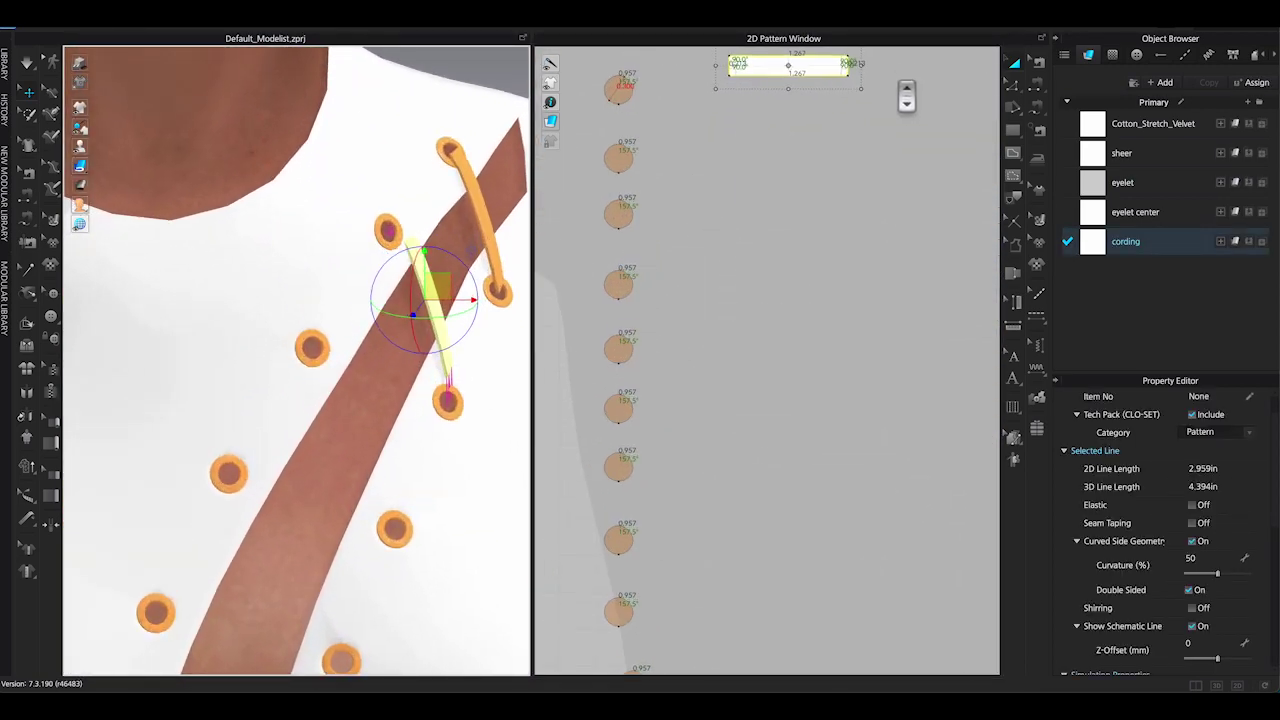
# - Simulate the second lacing strip and lengthen it in two passes, to about 1.47 in and finally 1.63 in
pyautogui.moveTo(905, 88); pyautogui.dragTo(838, 234, button='middle')
pyautogui.click(896, 222)
pyautogui.scroll(4, 880, 225)
pyautogui.click(745, 230)
pyautogui.press('space')
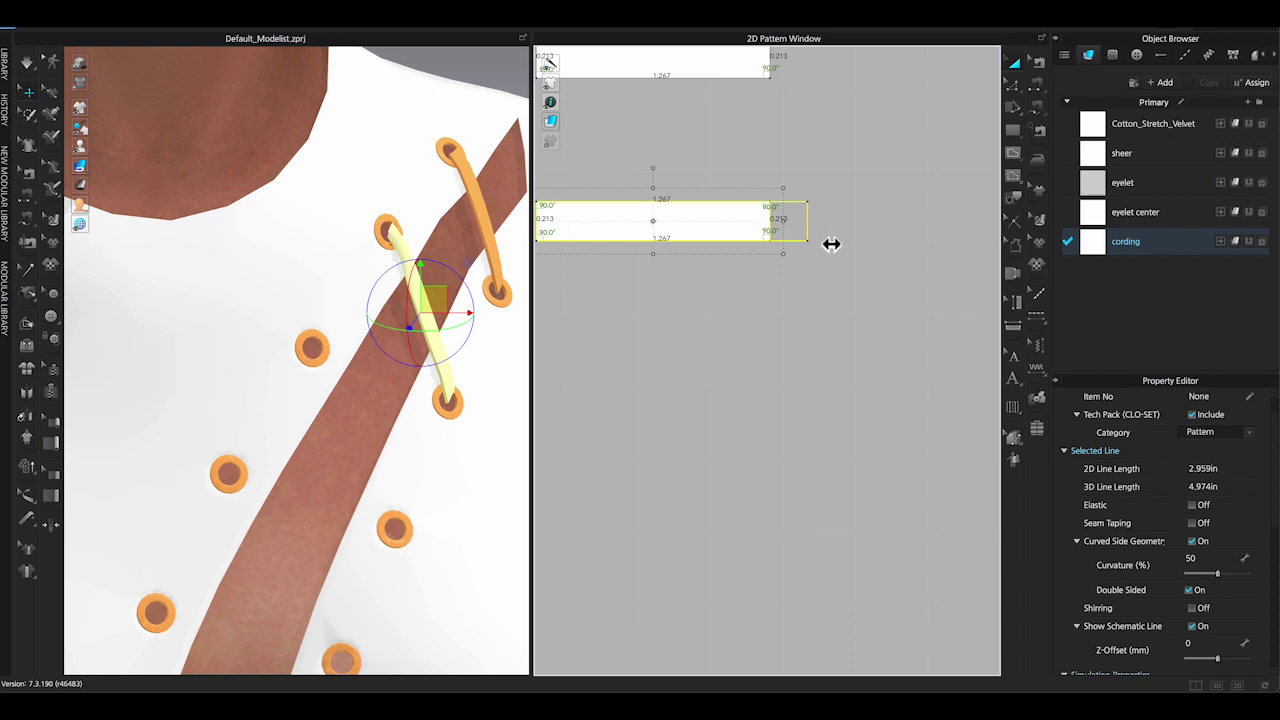
pyautogui.click(831, 244)
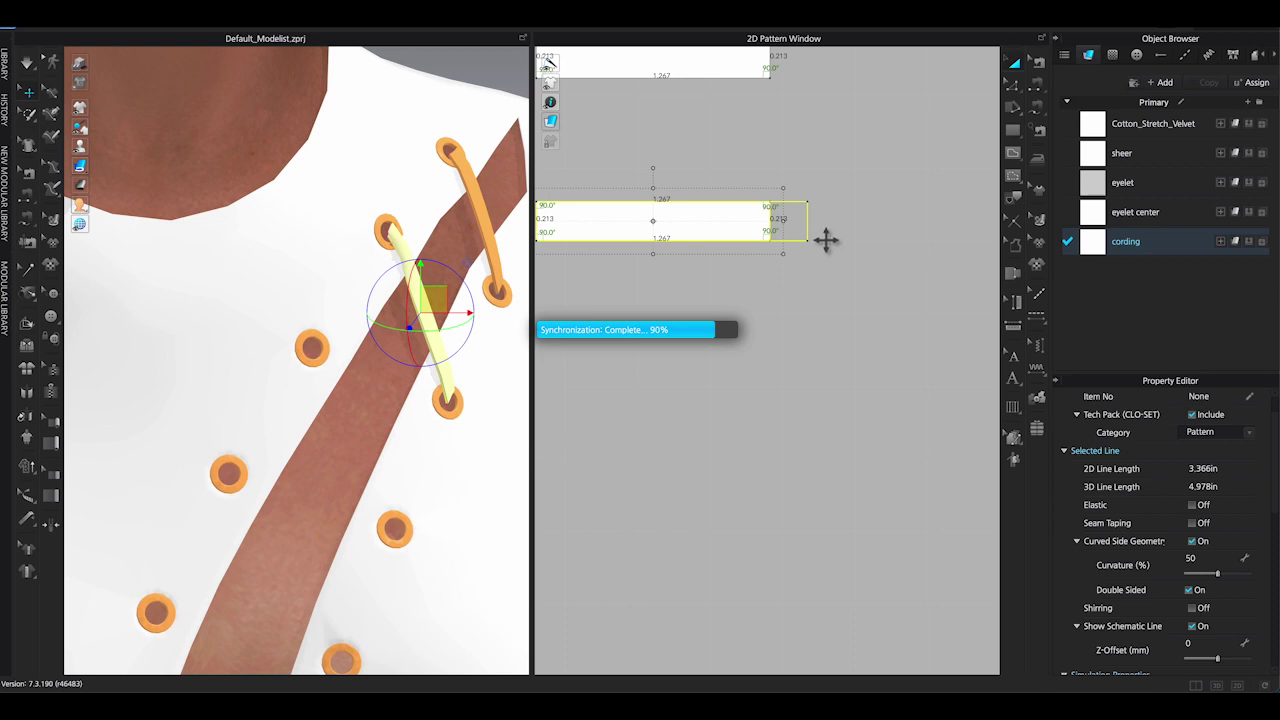
pyautogui.moveTo(477, 273); pyautogui.dragTo(501, 257, button='right')
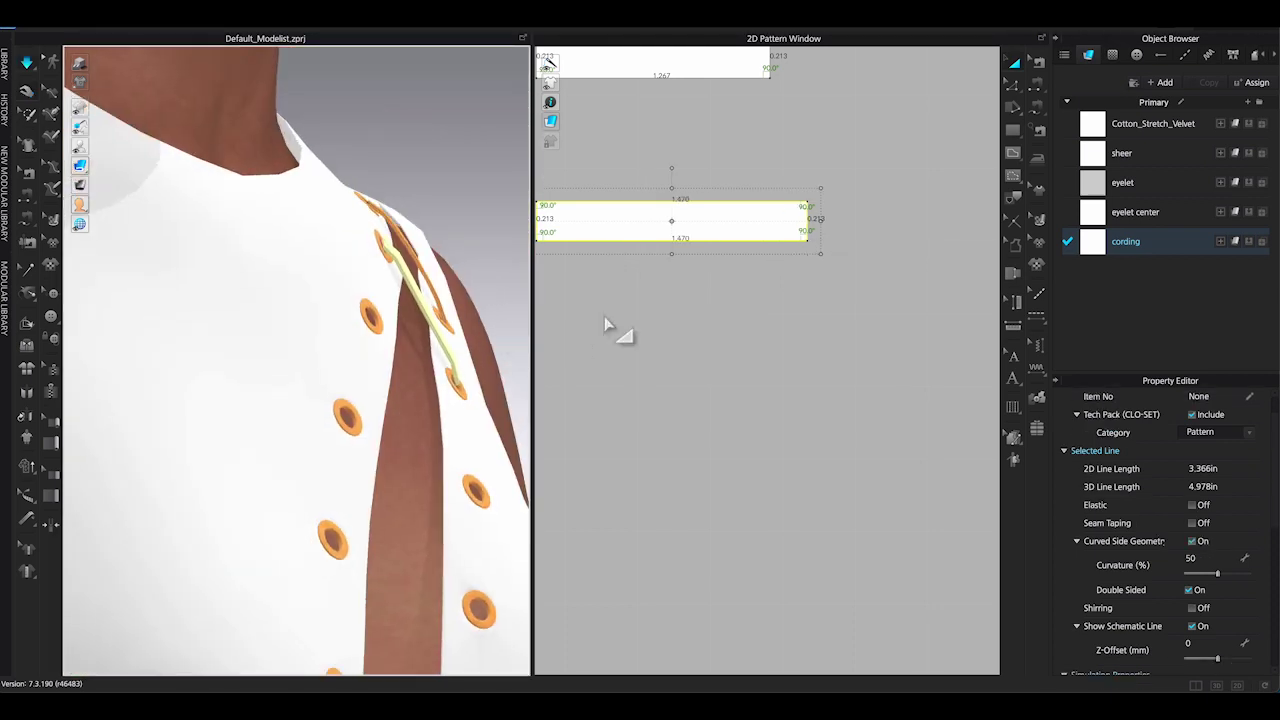
pyautogui.moveTo(827, 228); pyautogui.dragTo(853, 252)
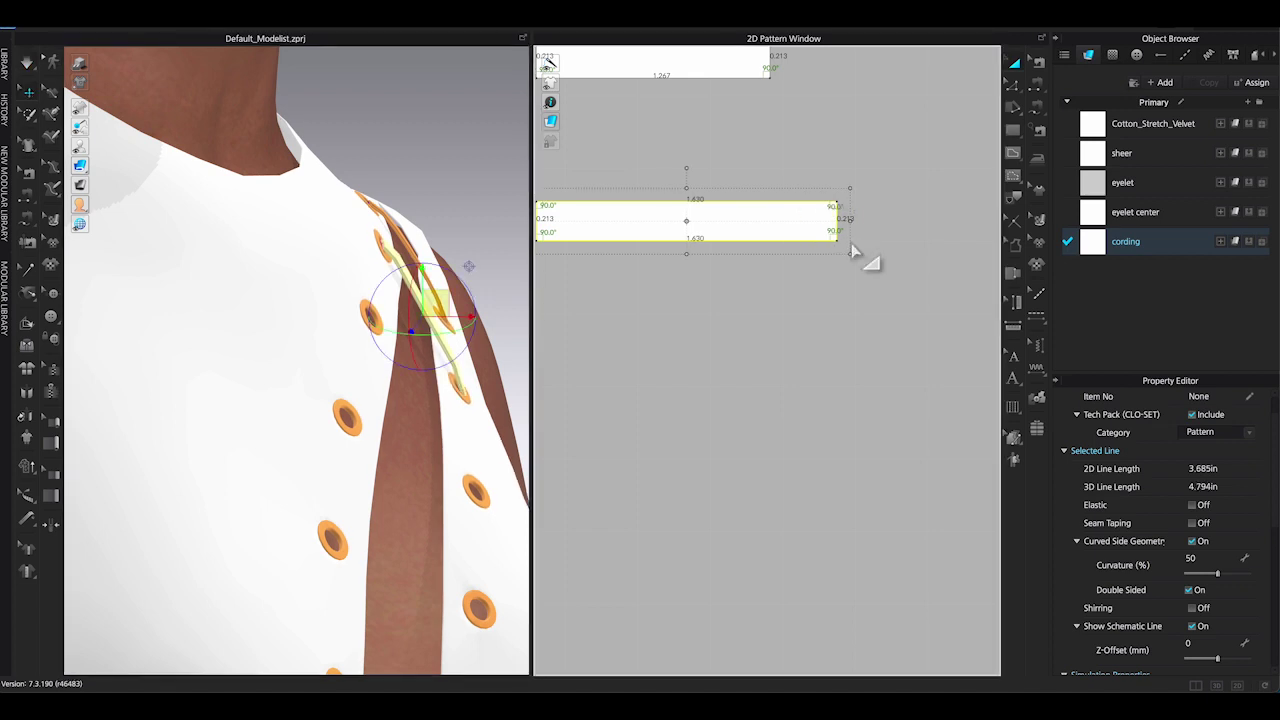
pyautogui.press('space')
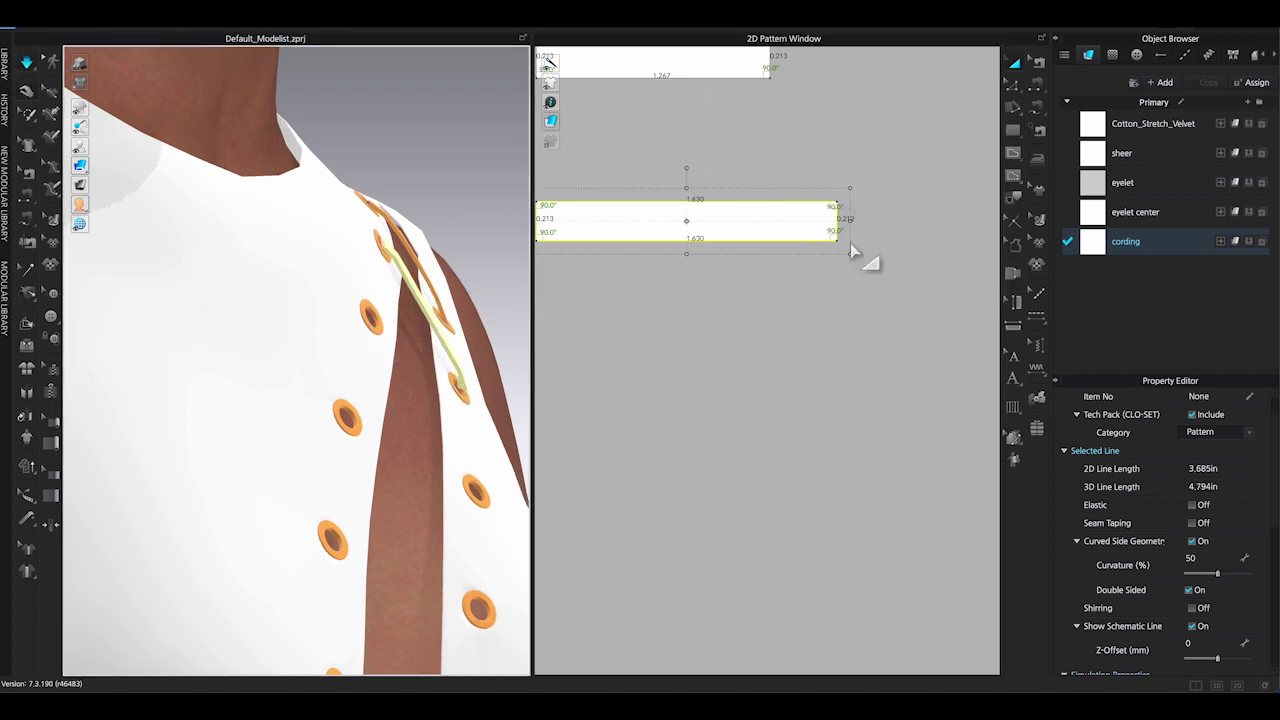
# - Strengthen the second lacing strip on the avatar and clear the selection
pyautogui.moveTo(436, 385); pyautogui.dragTo(374, 403, button='right')
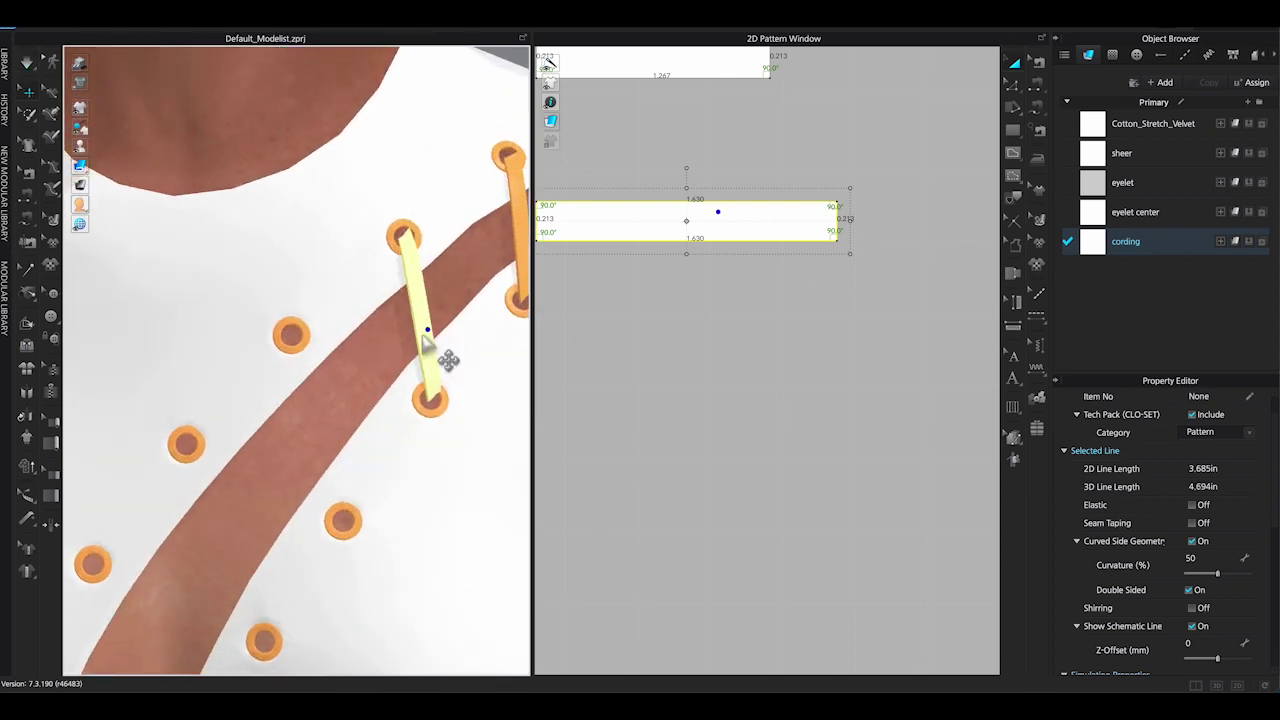
pyautogui.rightClick(424, 339)
pyautogui.click(747, 464)
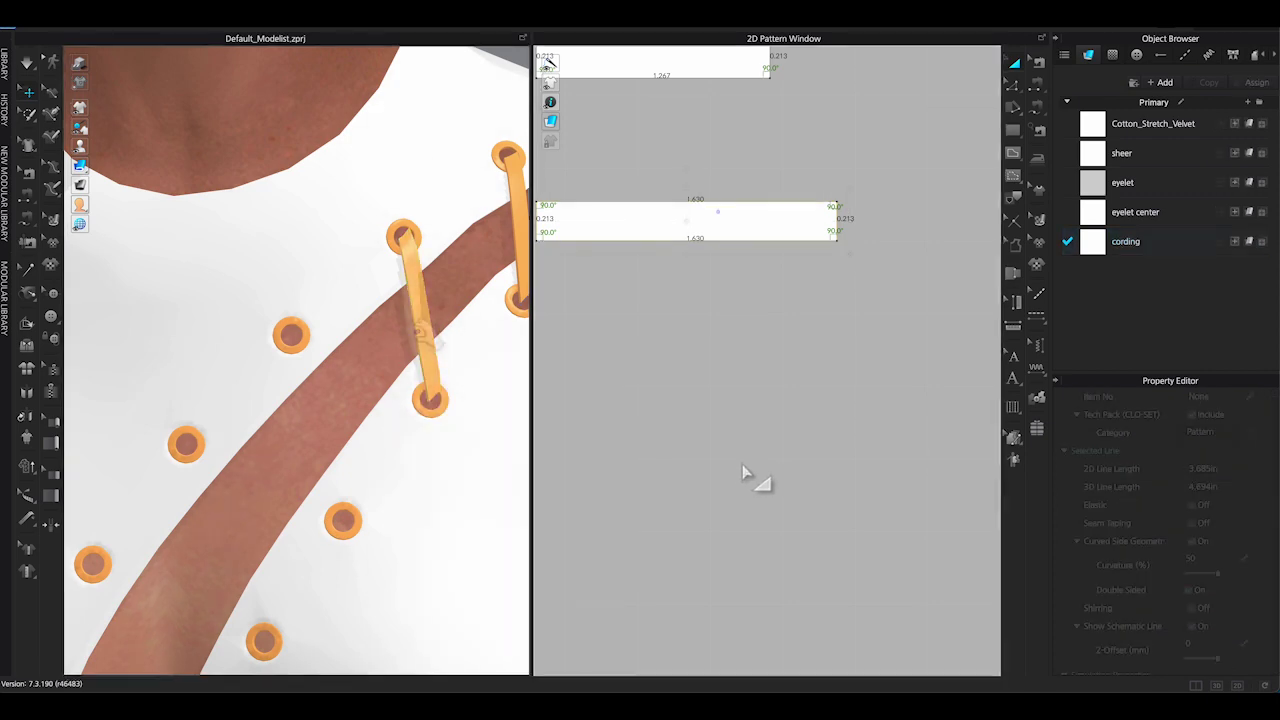
# - Copy the second lacing strip and place the duplicate below it as the third strip
pyautogui.scroll(-3, 742, 229)
pyautogui.click(737, 225)
pyautogui.hotkey('ctrl', 'c')
pyautogui.hotkey('ctrl', 'v')
pyautogui.click(729, 294)
# - Position the following strip copies over their eyelet pairs down the front cut-out on the avatar
pyautogui.moveTo(372, 376); pyautogui.dragTo(385, 380, button='right')
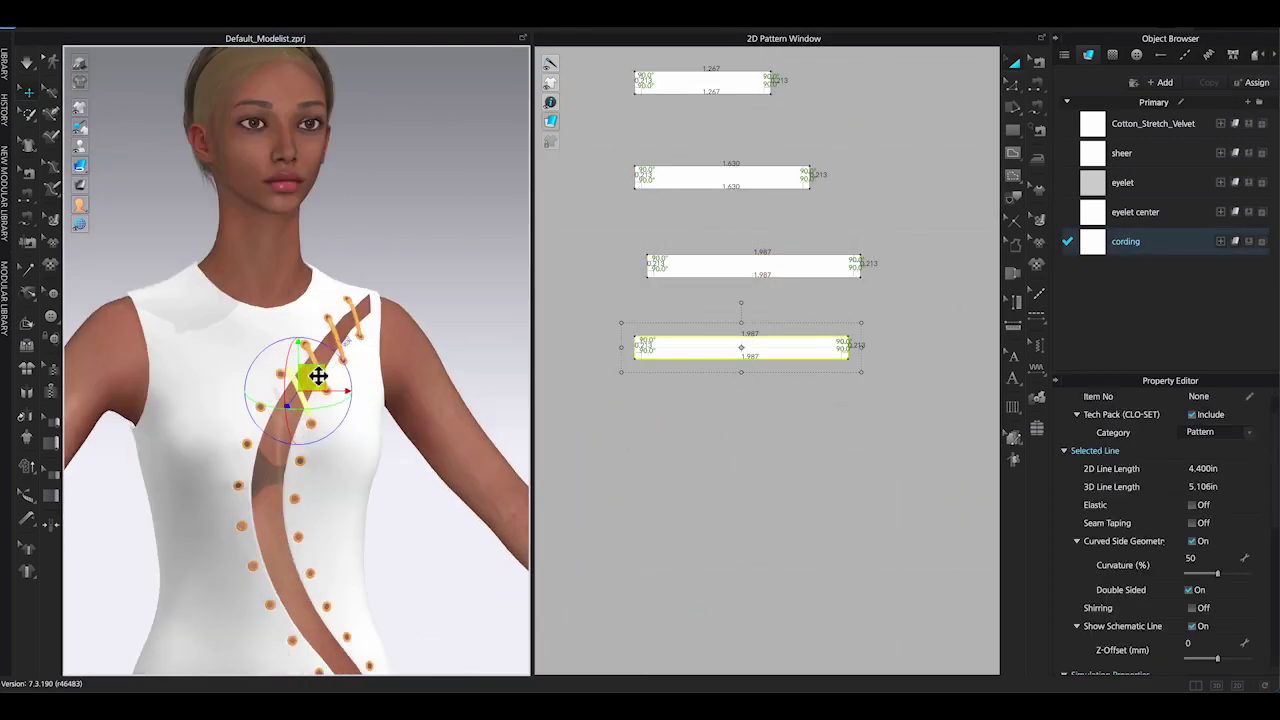
pyautogui.scroll(2, 330, 390)
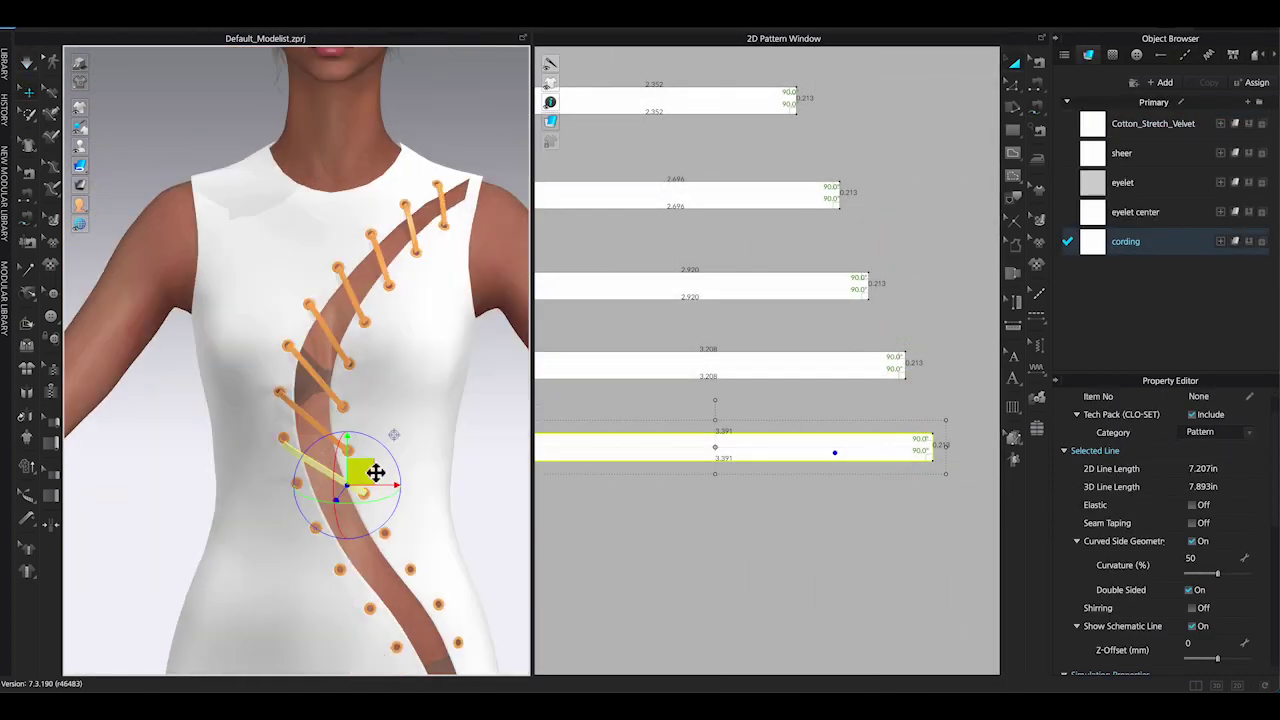
pyautogui.click(752, 570)
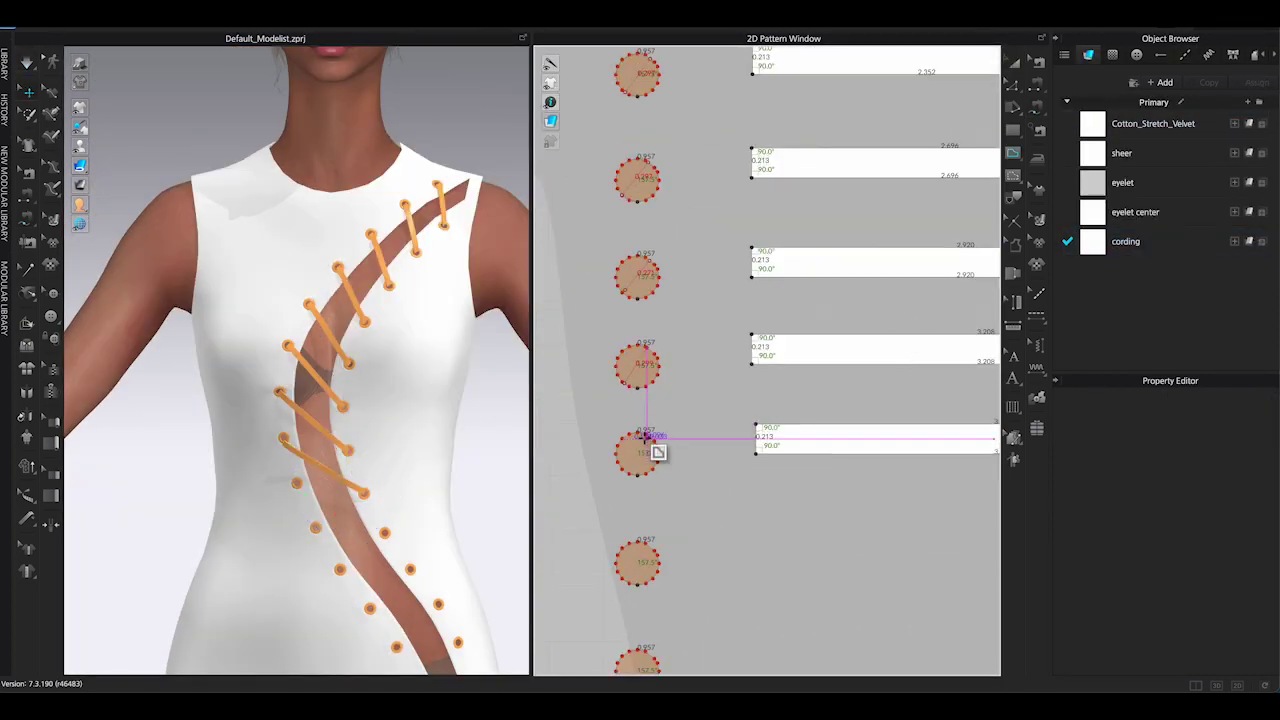
# - Draw diagonal internal lines across the next left-column discs, sew them to the matching strip ends, and check the laced gown
pyautogui.scroll(3, 651, 443)
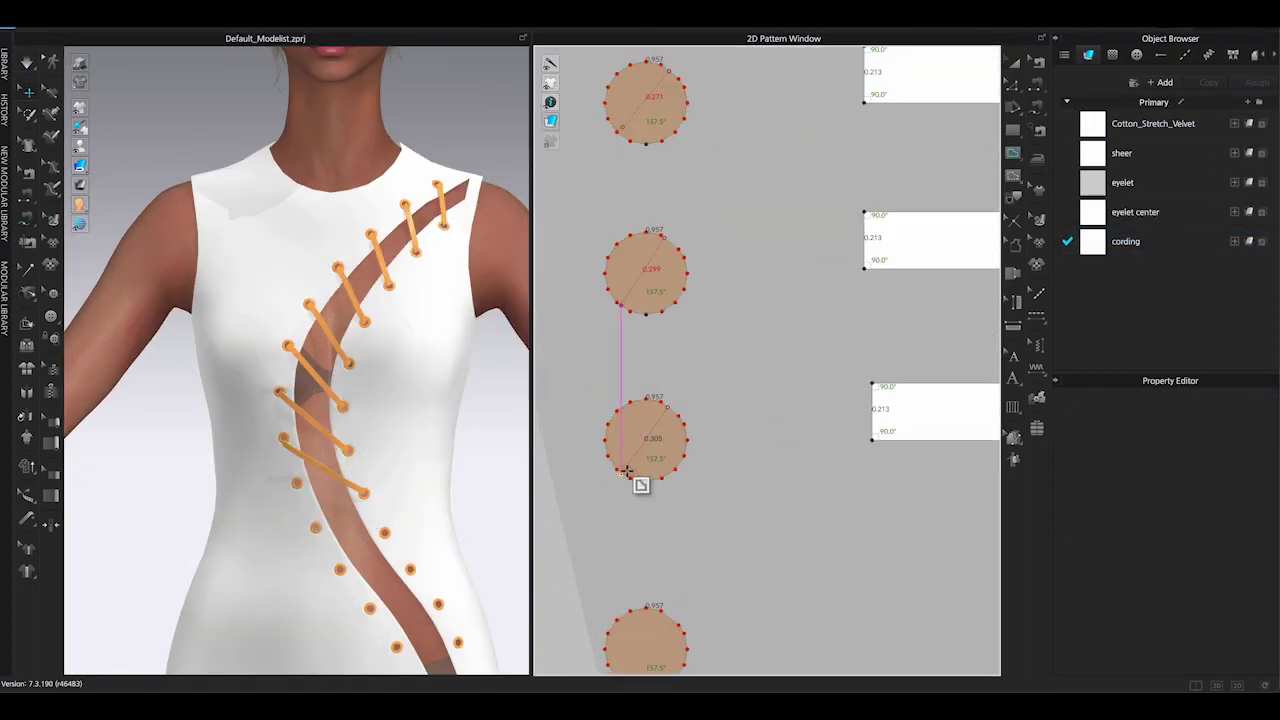
pyautogui.click(643, 458)
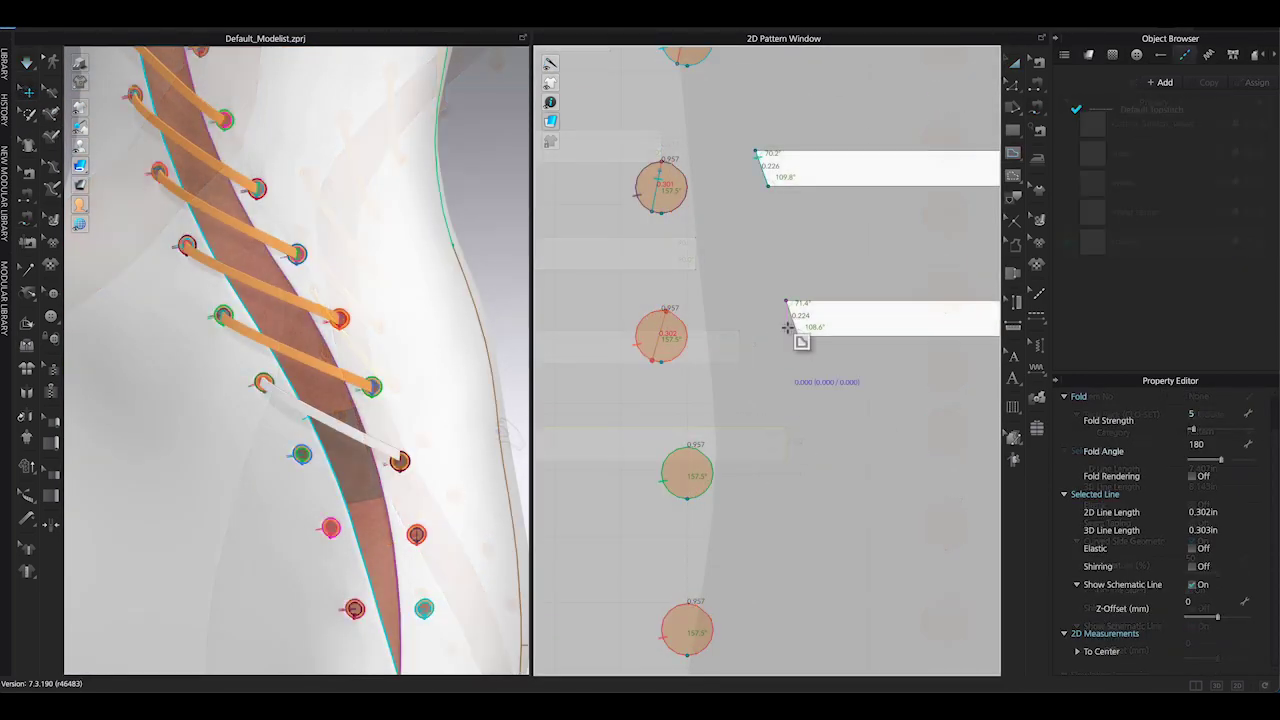
pyautogui.click(678, 368)
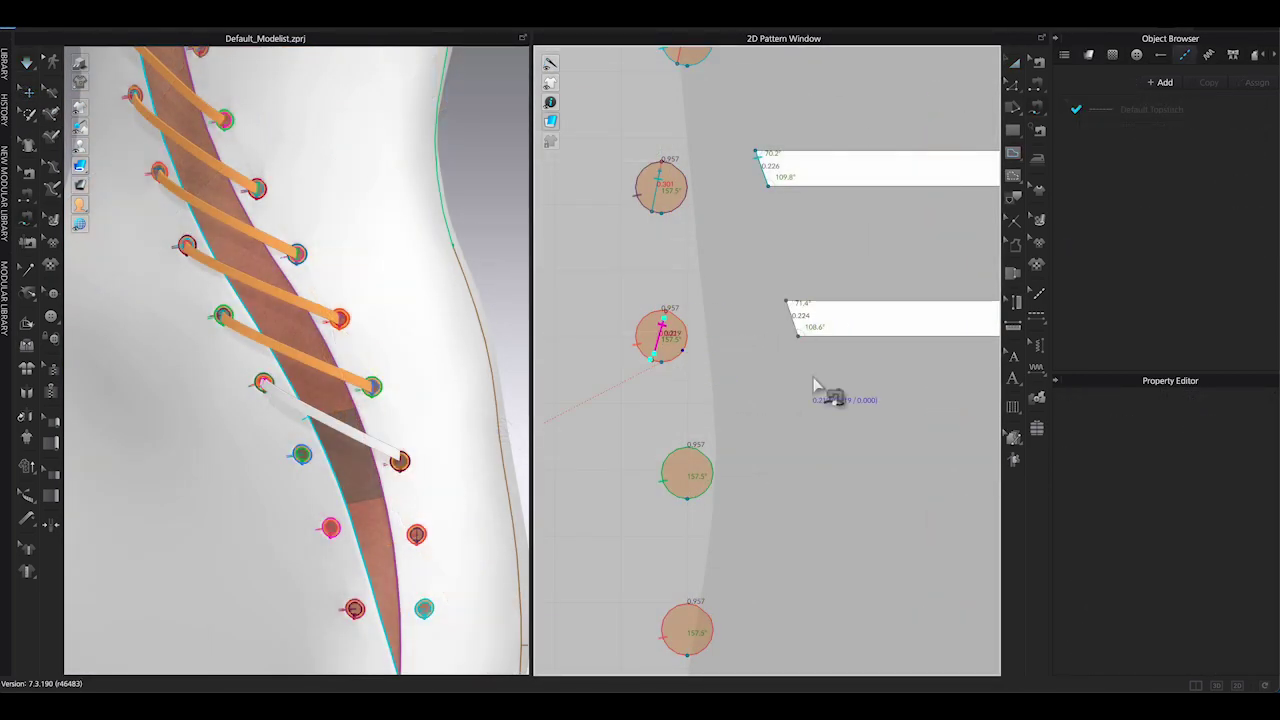
pyautogui.scroll(-3, 686, 557)
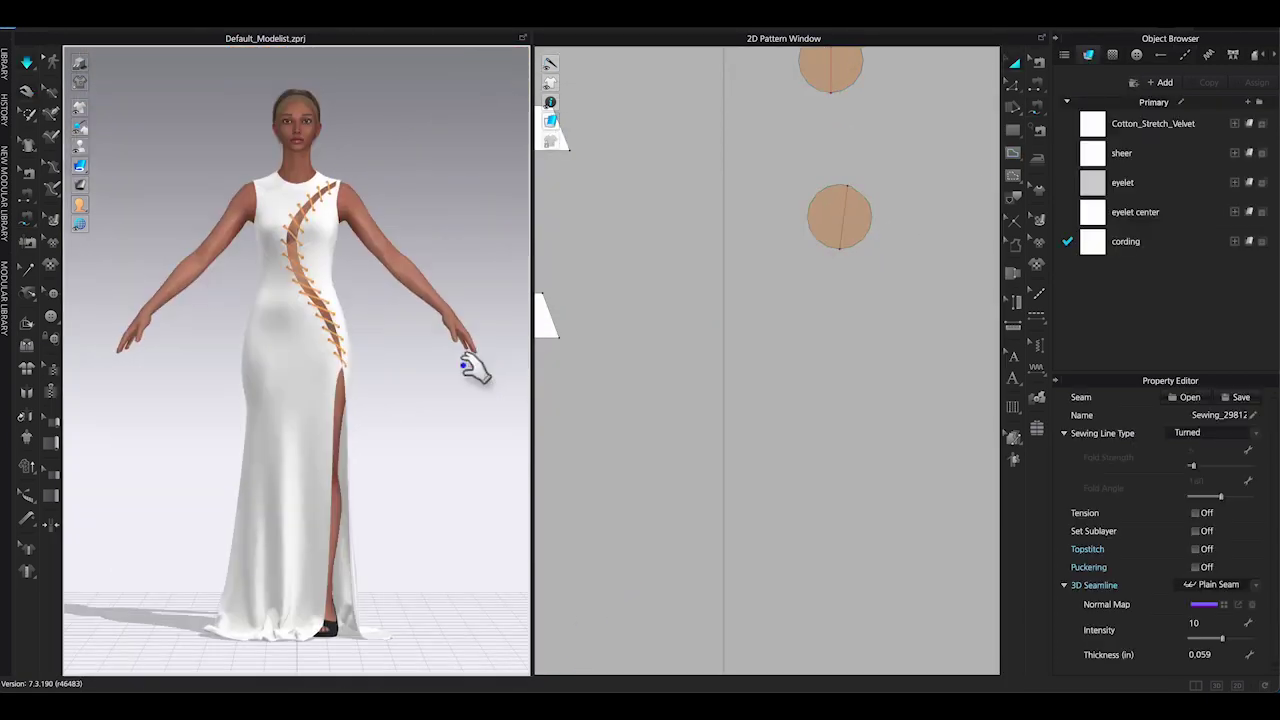
pyautogui.rightClick(460, 328)
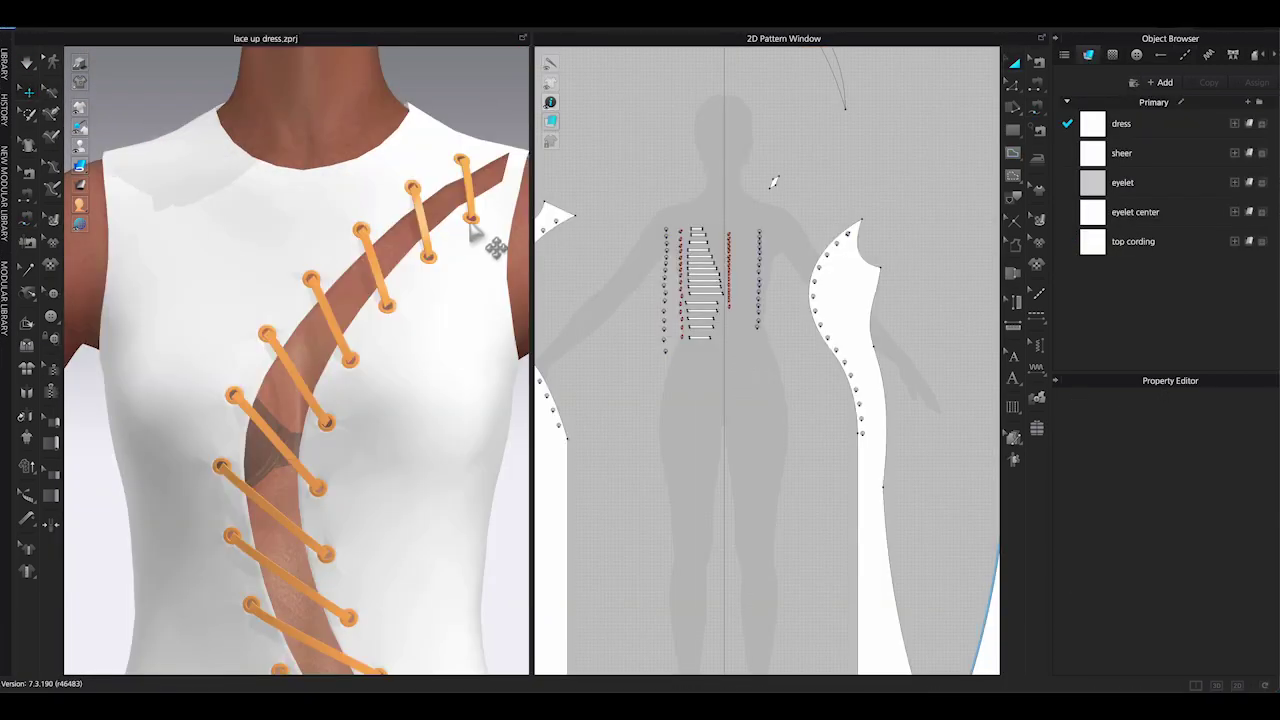
# - Select all the lacing strips in the pattern layout and move them down below the disc columns
pyautogui.scroll(-3, 429, 337)
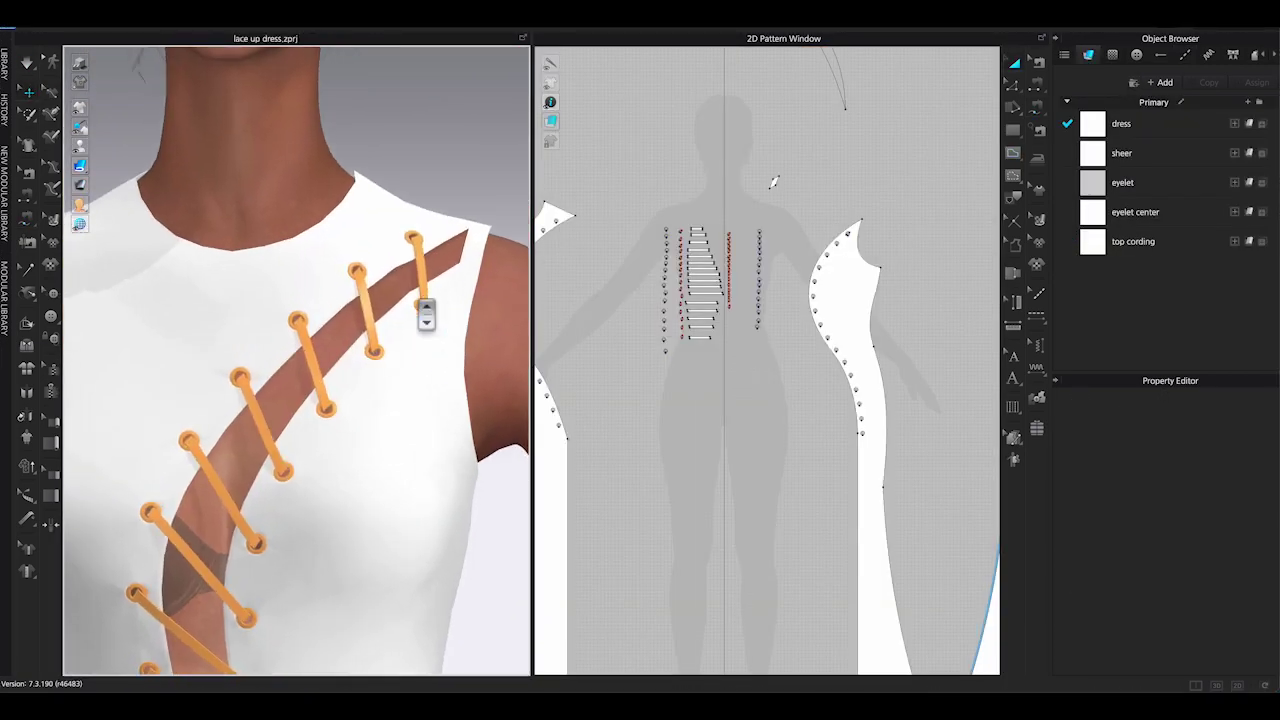
pyautogui.moveTo(436, 313); pyautogui.dragTo(411, 347, button='middle')
pyautogui.scroll(3, 417, 330)
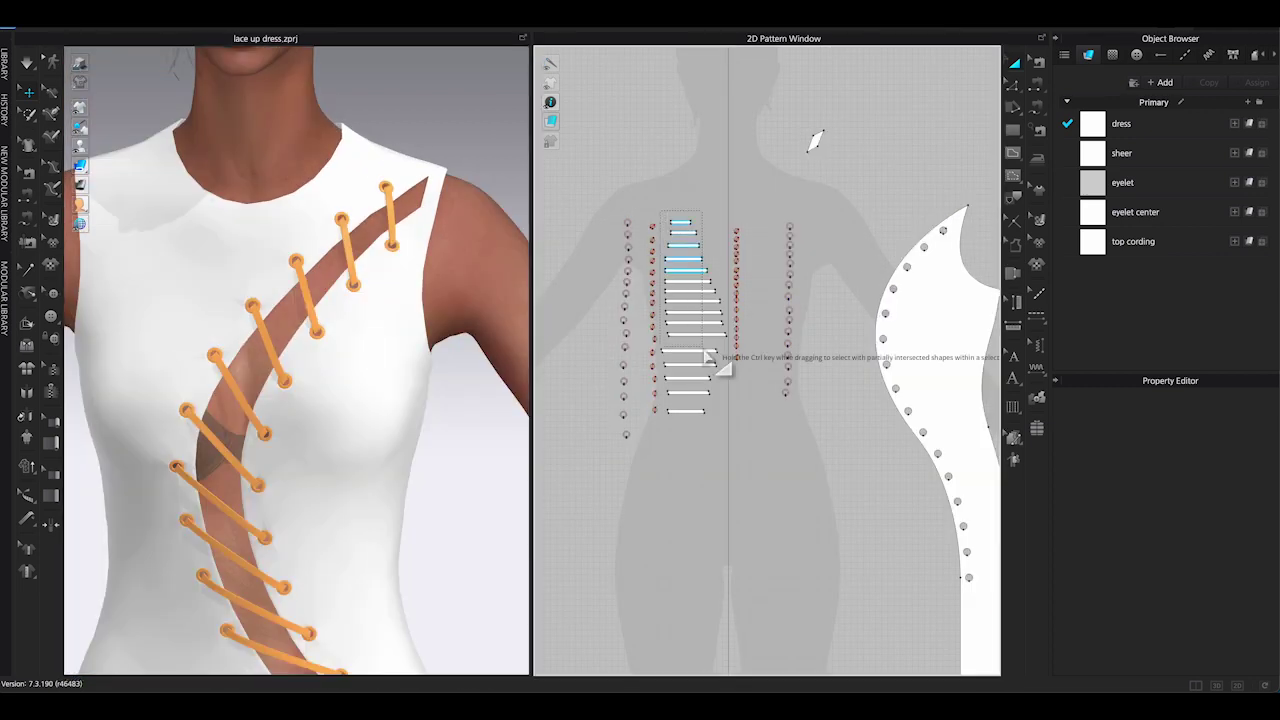
pyautogui.moveTo(731, 440); pyautogui.dragTo(732, 441)
pyautogui.moveTo(698, 513); pyautogui.dragTo(691, 550)
pyautogui.click(728, 455)
# - Duplicate the shortest lacing strip, place the copy between the upper ends of the disc columns, and hide the avatar
pyautogui.scroll(2, 697, 380)
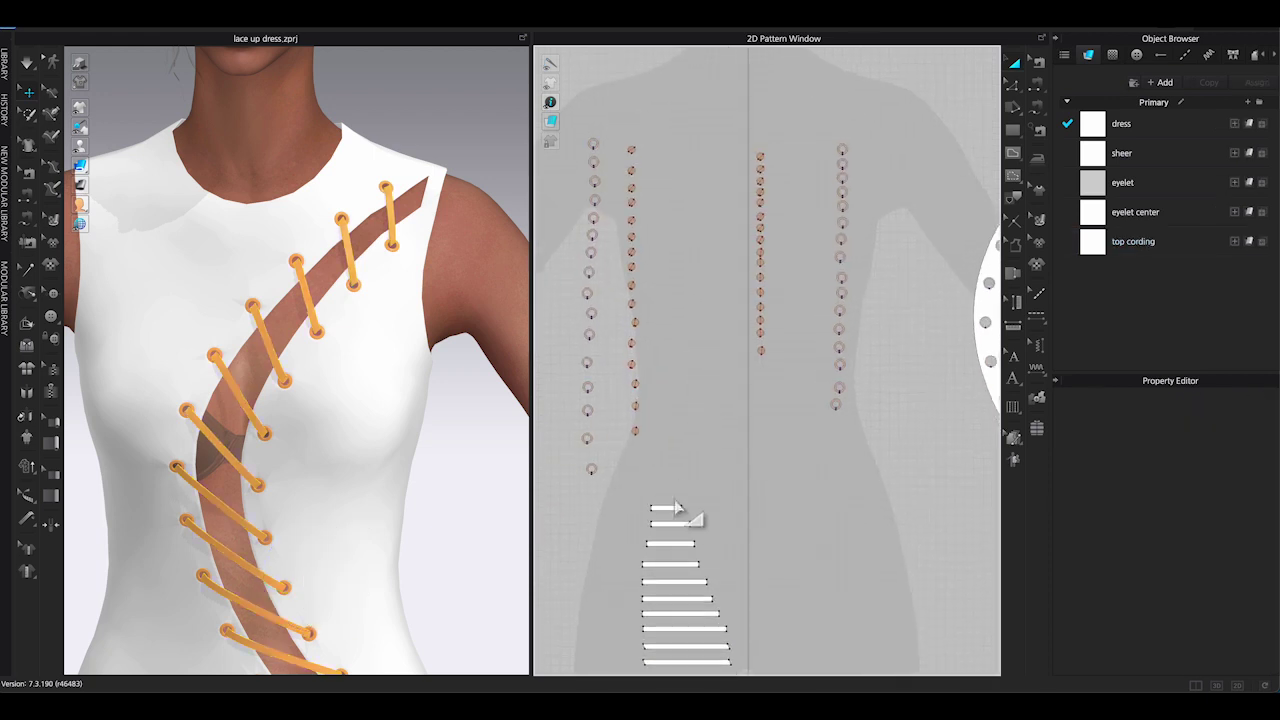
pyautogui.click(668, 508)
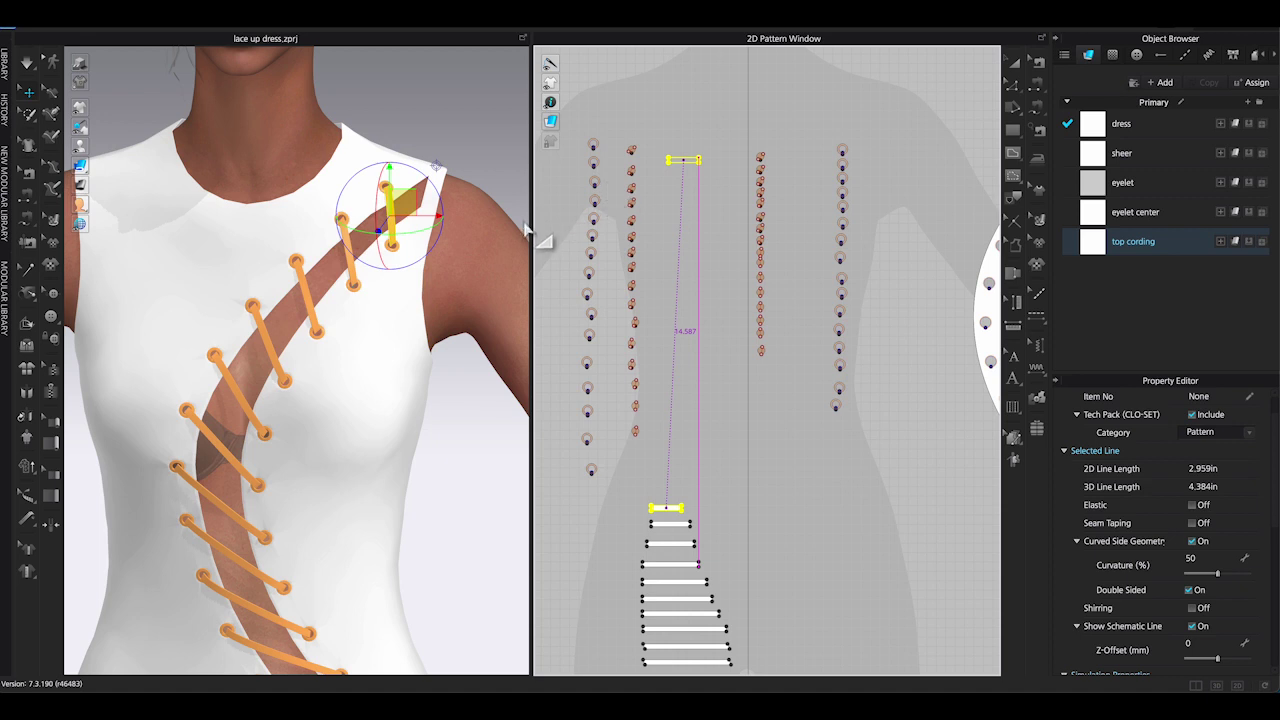
pyautogui.hotkey('shift', 'a')
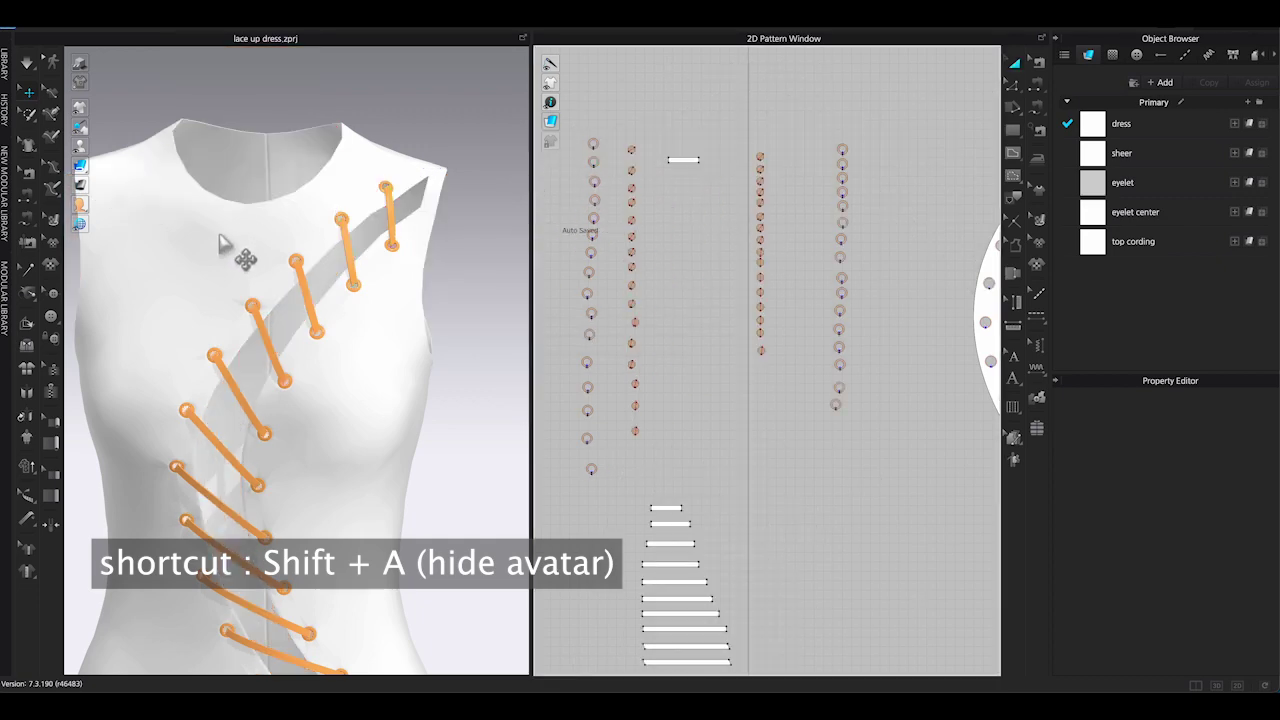
# - Select the dress front and back pieces in the 3D view and freeze them
pyautogui.click(221, 238)
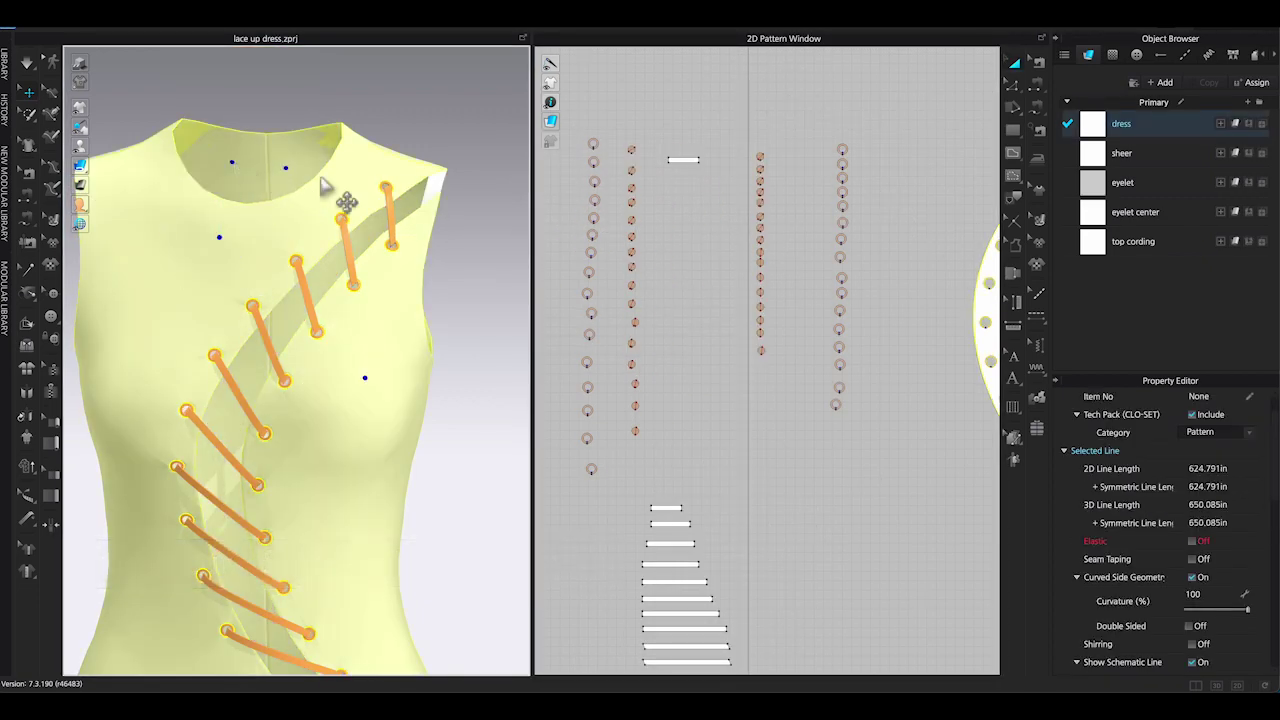
pyautogui.rightClick(440, 190)
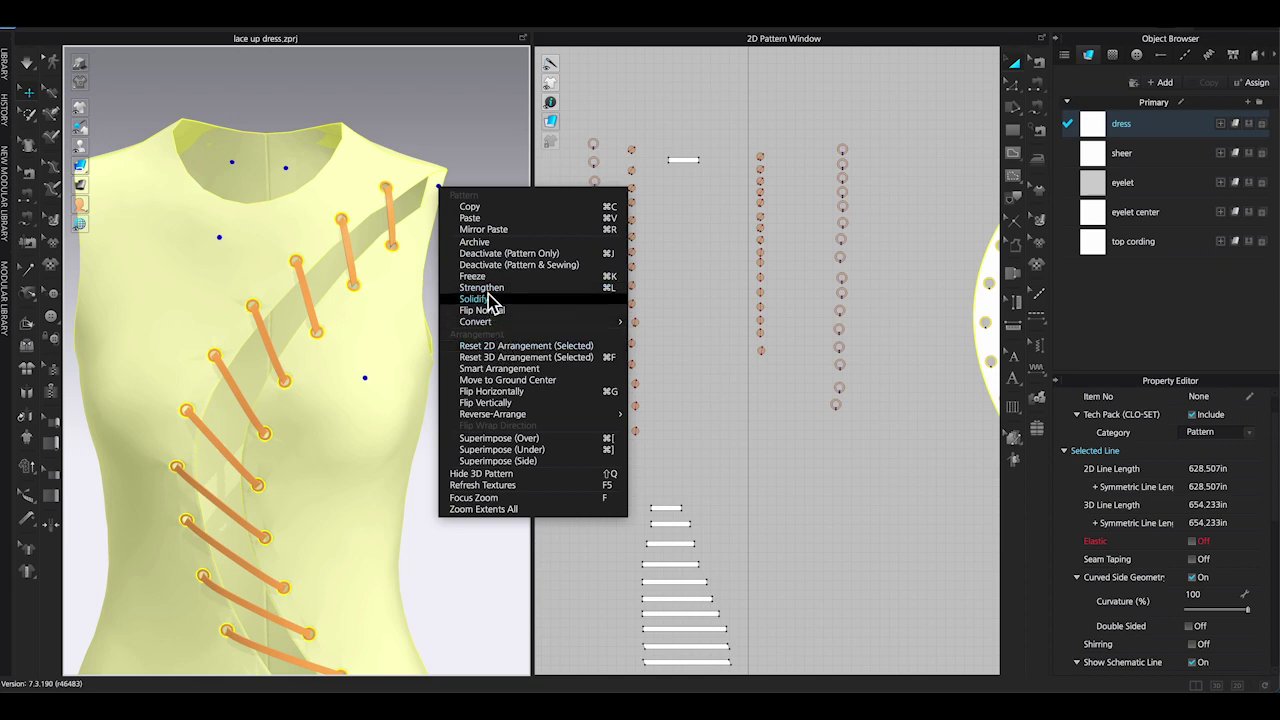
pyautogui.click(472, 276)
# - Select both back pieces of the dress and hide them in the 3D view
pyautogui.moveTo(480, 157); pyautogui.dragTo(307, 270, button='right')
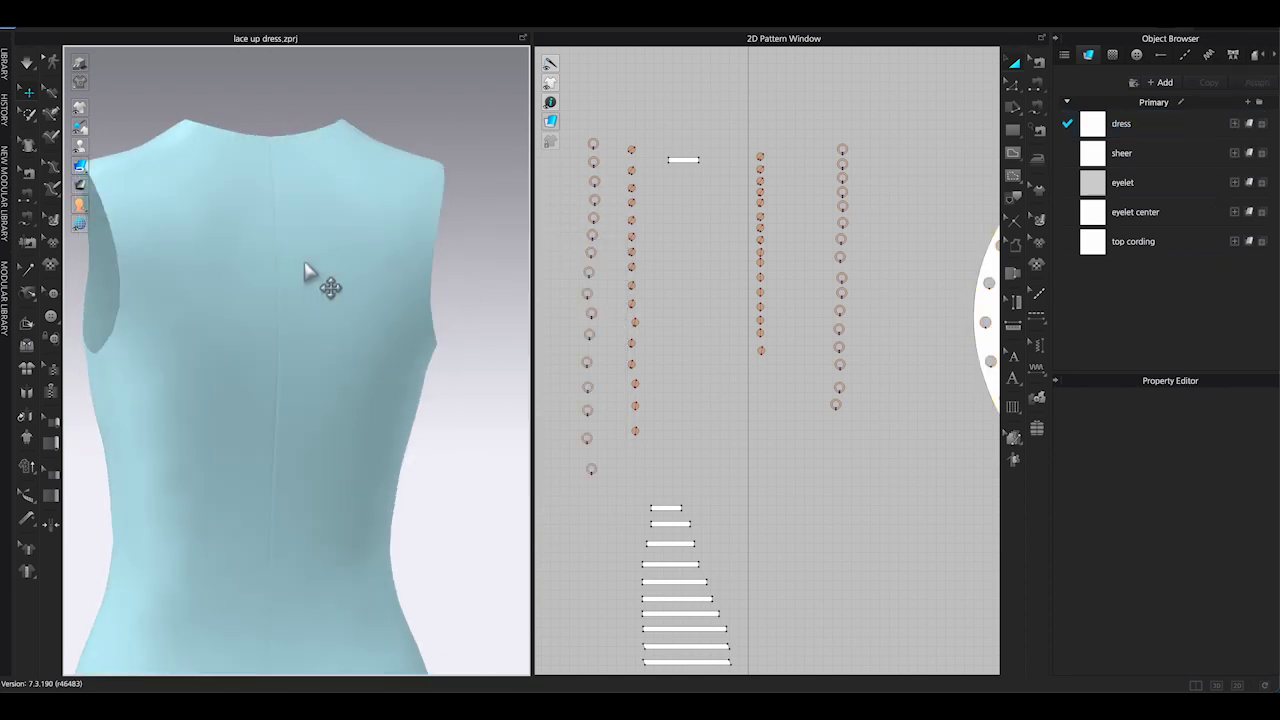
pyautogui.click(227, 245)
pyautogui.rightClick(335, 253)
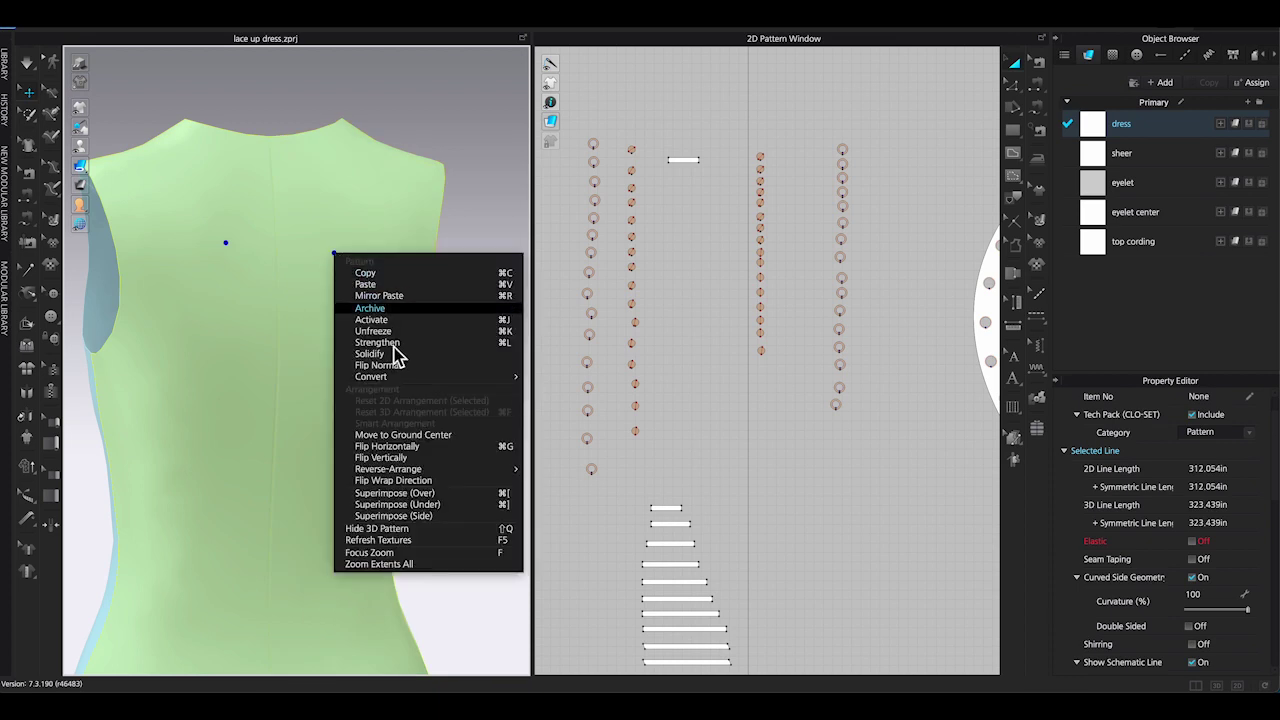
pyautogui.click(418, 534)
pyautogui.click(474, 335)
pyautogui.moveTo(474, 335); pyautogui.dragTo(386, 286, button='right')
# - Select the new strip copy and move it in 3D down to the upper end of the front cut-out
pyautogui.press('2')
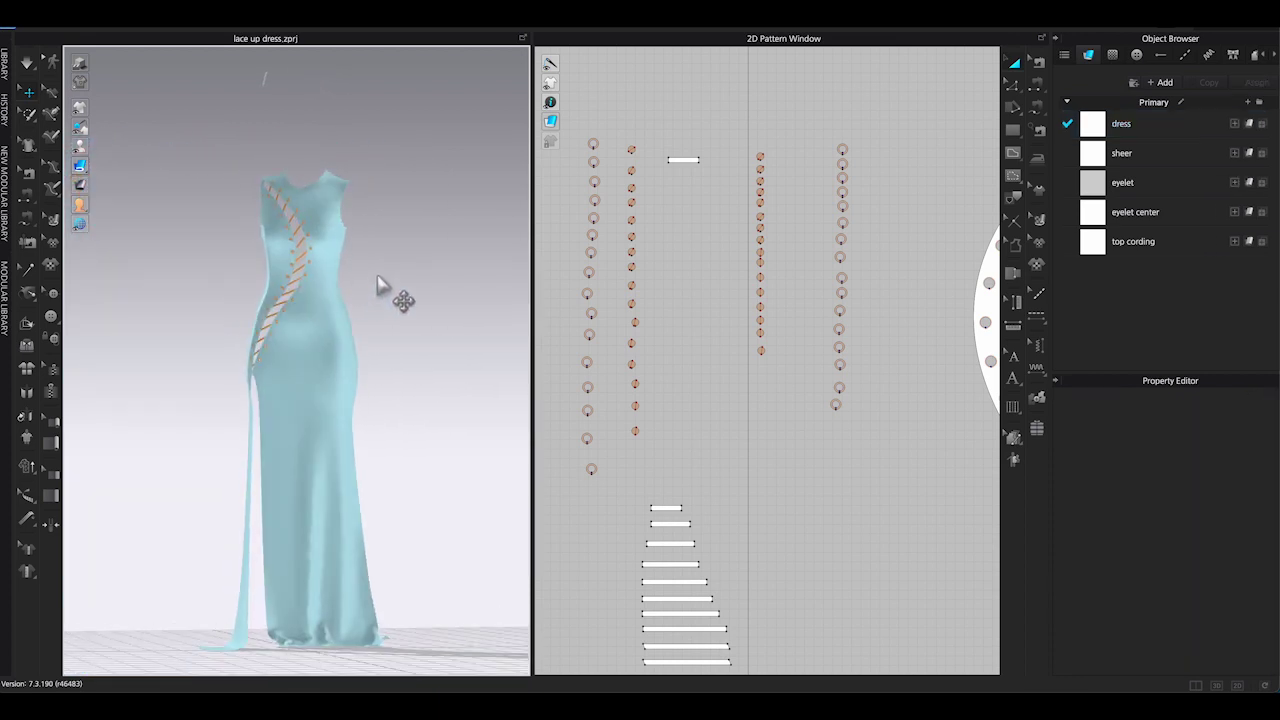
pyautogui.scroll(4, 370, 278)
pyautogui.scroll(3, 370, 278)
pyautogui.moveTo(403, 208); pyautogui.dragTo(338, 384, button='middle')
pyautogui.moveTo(338, 310); pyautogui.dragTo(461, 312, button='right')
pyautogui.scroll(3, 799, 310)
pyautogui.moveTo(455, 245); pyautogui.dragTo(449, 257, button='right')
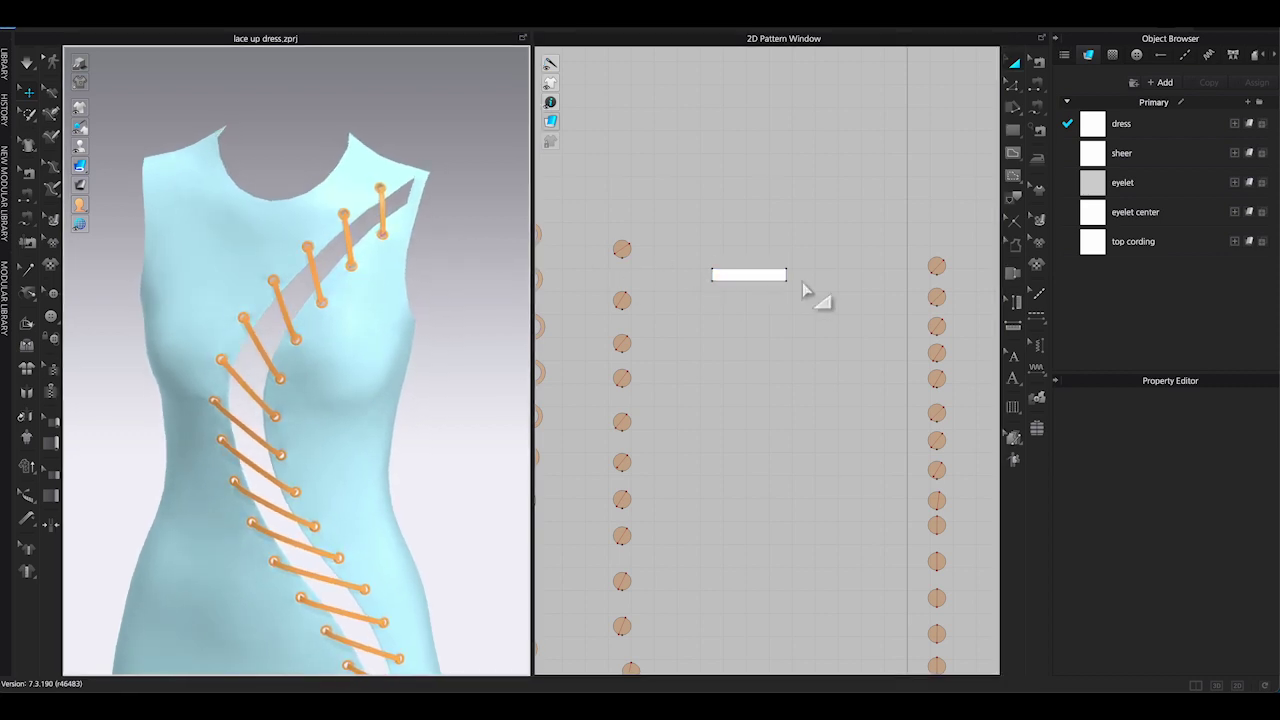
pyautogui.scroll(2, 810, 208)
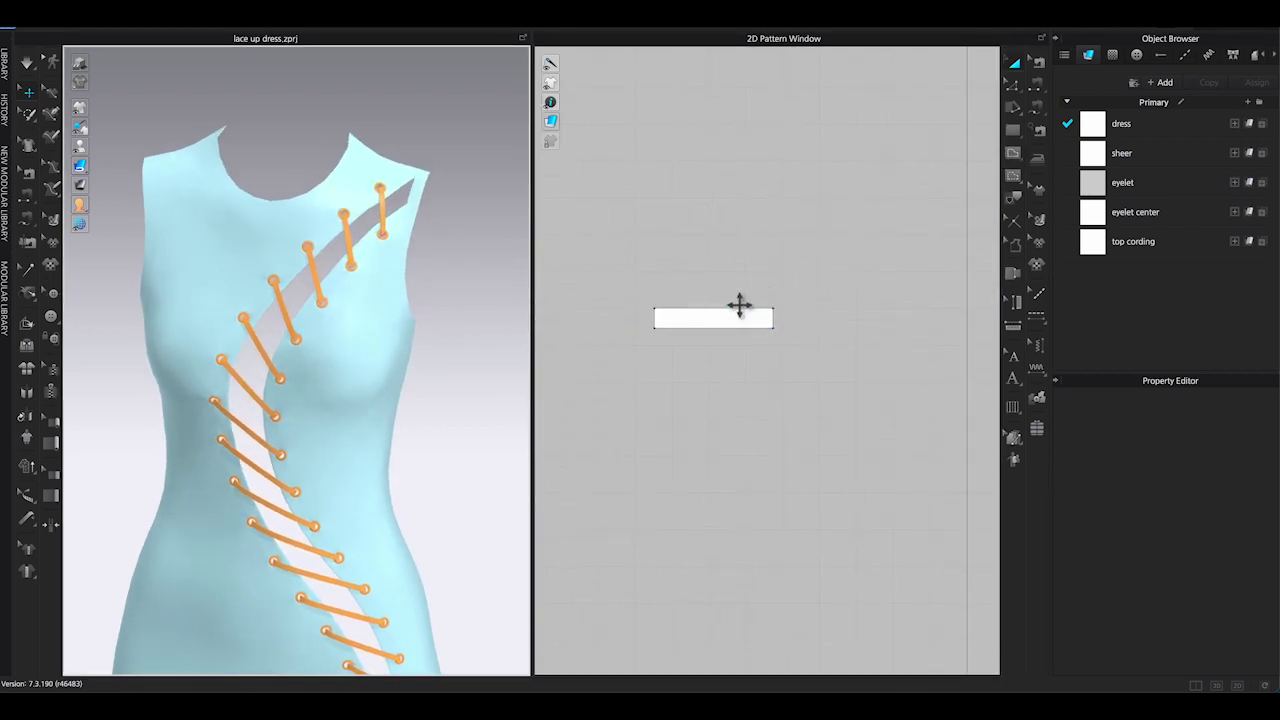
pyautogui.click(745, 311)
pyautogui.scroll(-5, 370, 240)
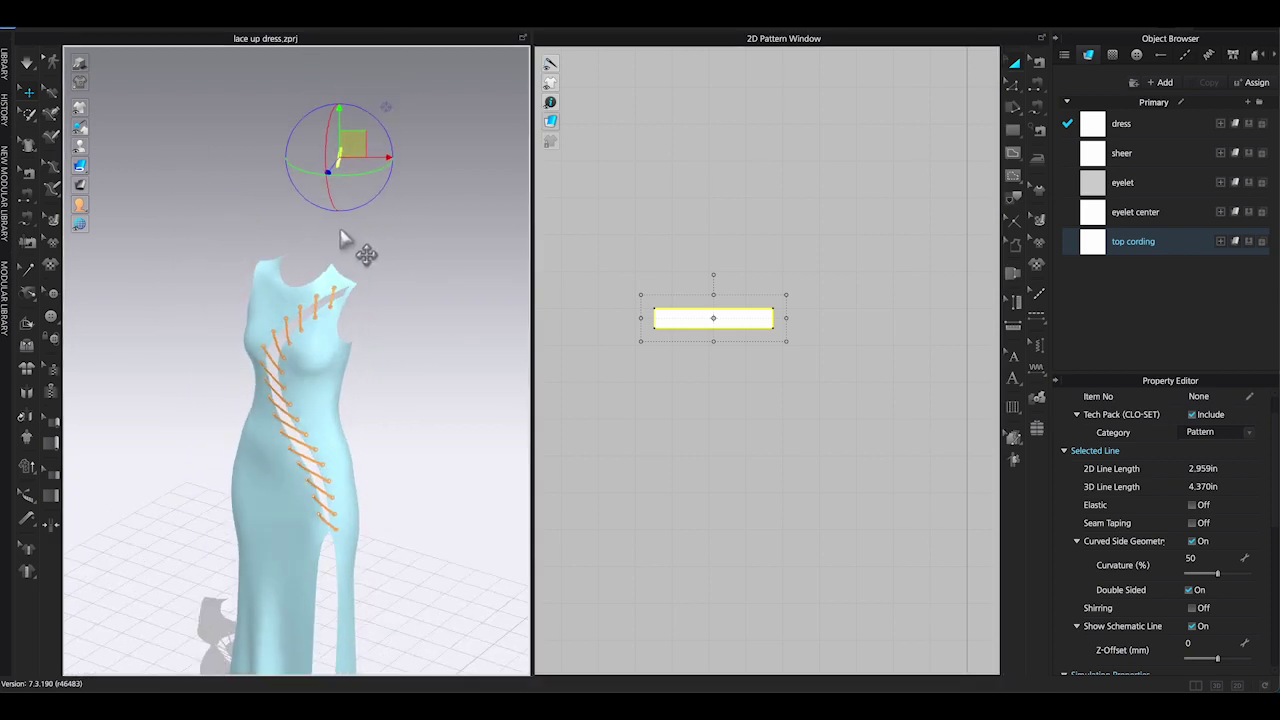
pyautogui.moveTo(344, 238); pyautogui.dragTo(266, 232, button='right')
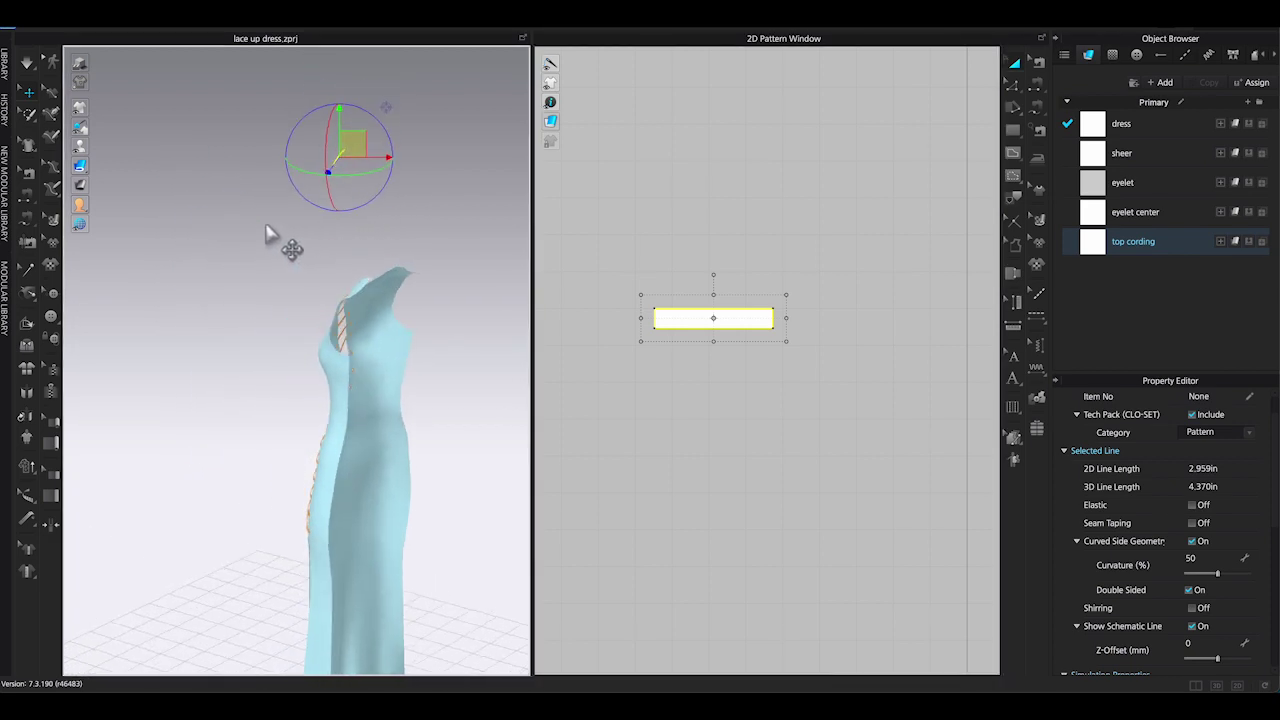
pyautogui.click(100, 166)
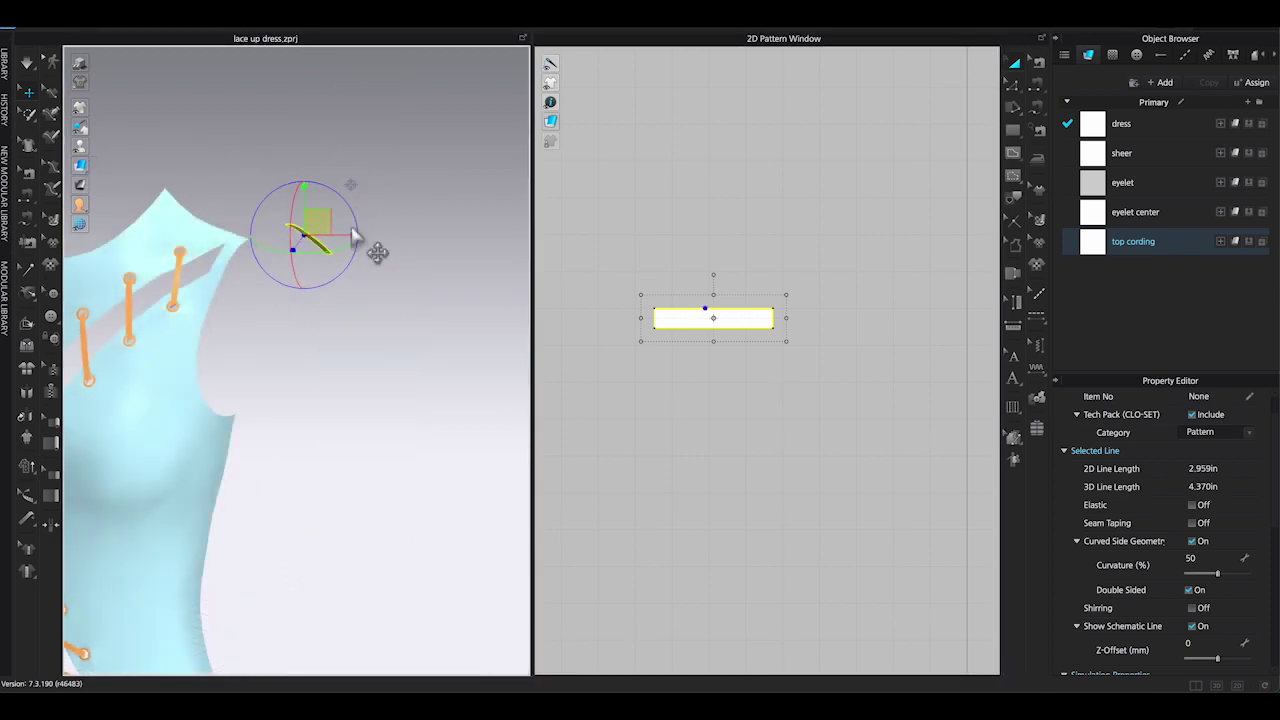
pyautogui.scroll(-5, 326, 243)
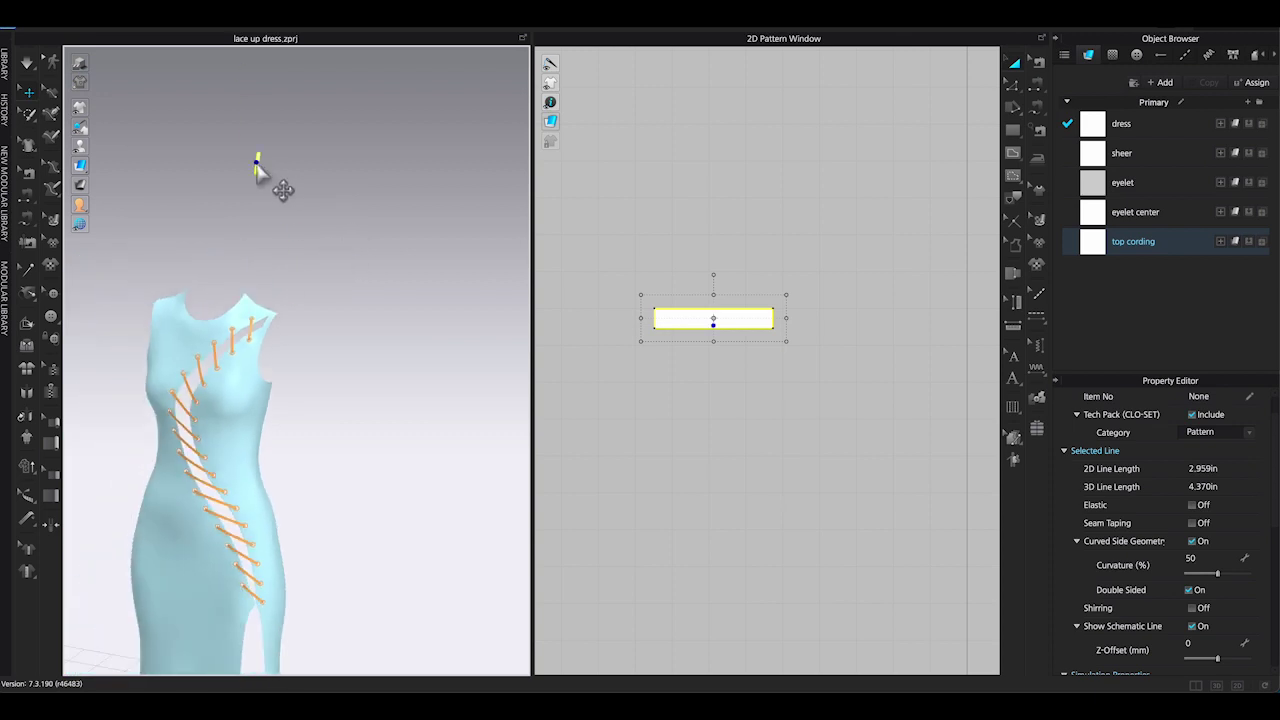
pyautogui.moveTo(255, 161); pyautogui.dragTo(248, 319)
# - Move and rotate the strip on the inside of the front so it spans diagonally between the first and second eyelet pairs
pyautogui.scroll(5, 249, 326)
pyautogui.moveTo(249, 326); pyautogui.dragTo(289, 272, button='right')
pyautogui.press('8')
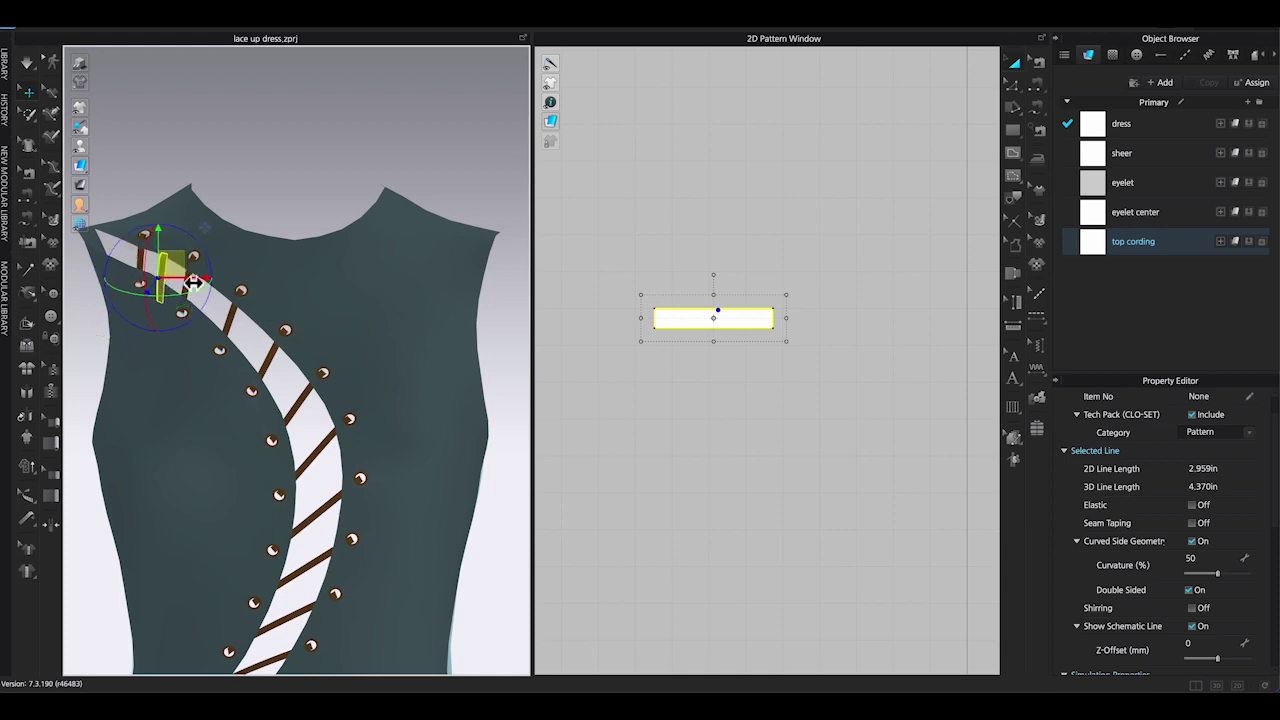
pyautogui.press('6')
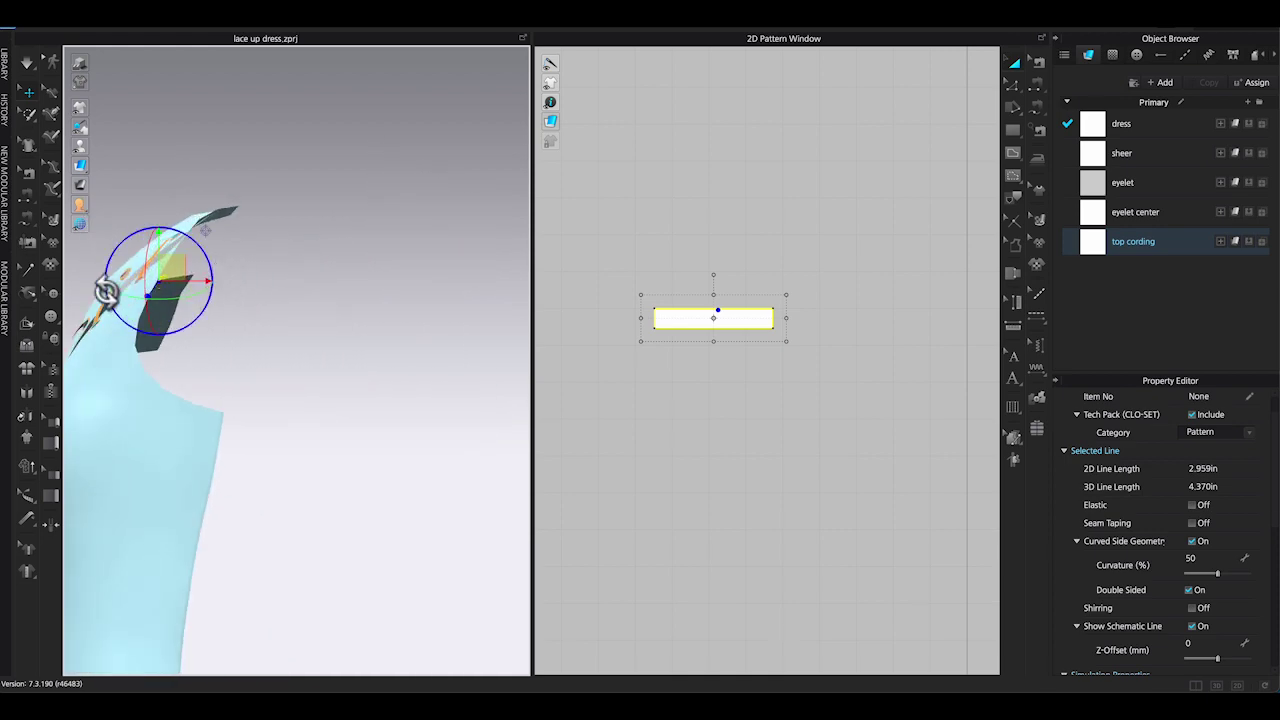
pyautogui.press('2')
pyautogui.moveTo(188, 292); pyautogui.dragTo(291, 240, button='right')
pyautogui.scroll(4, 240, 280)
pyautogui.scroll(-3, 291, 240)
pyautogui.scroll(3, 237, 228)
pyautogui.moveTo(237, 228); pyautogui.dragTo(281, 300, button='middle')
# - Sew one short end of the new strip to the diagonal line in the right column's first disc
pyautogui.click(742, 280)
pyautogui.scroll(-3, 742, 280)
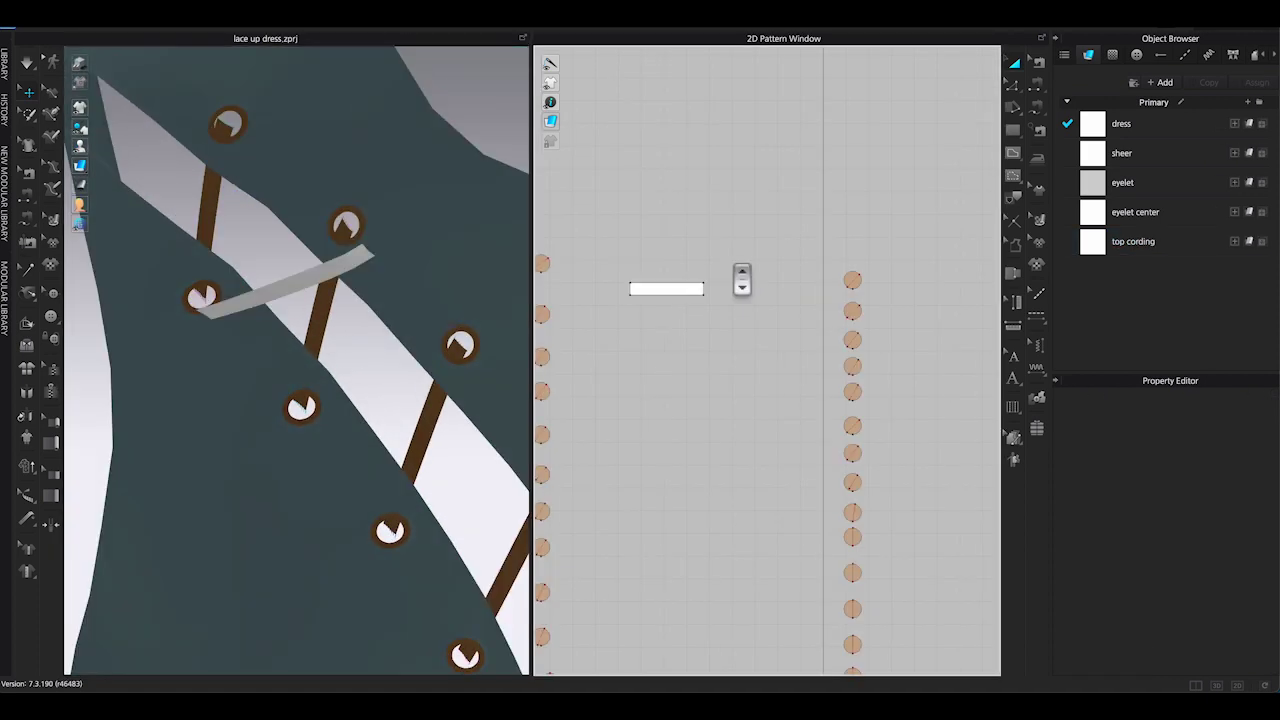
pyautogui.moveTo(742, 280); pyautogui.dragTo(796, 292, button='middle')
pyautogui.click(595, 323)
pyautogui.click(791, 210)
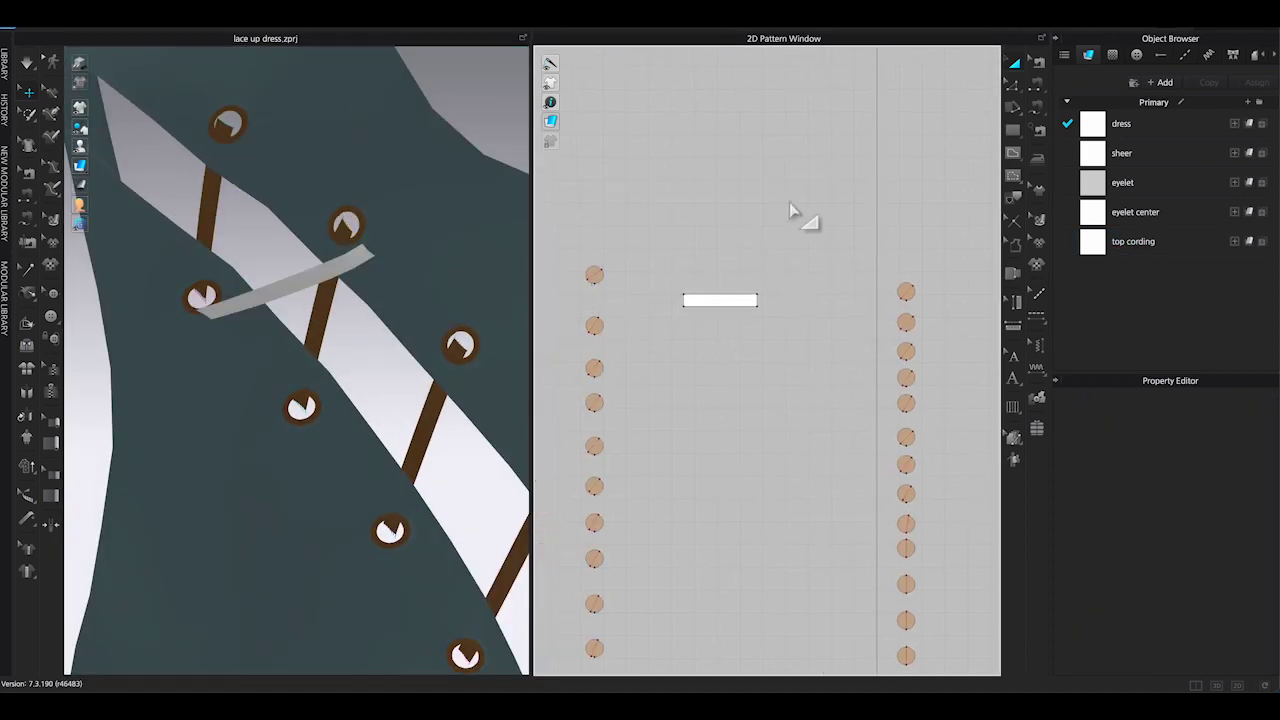
pyautogui.click(1040, 110)
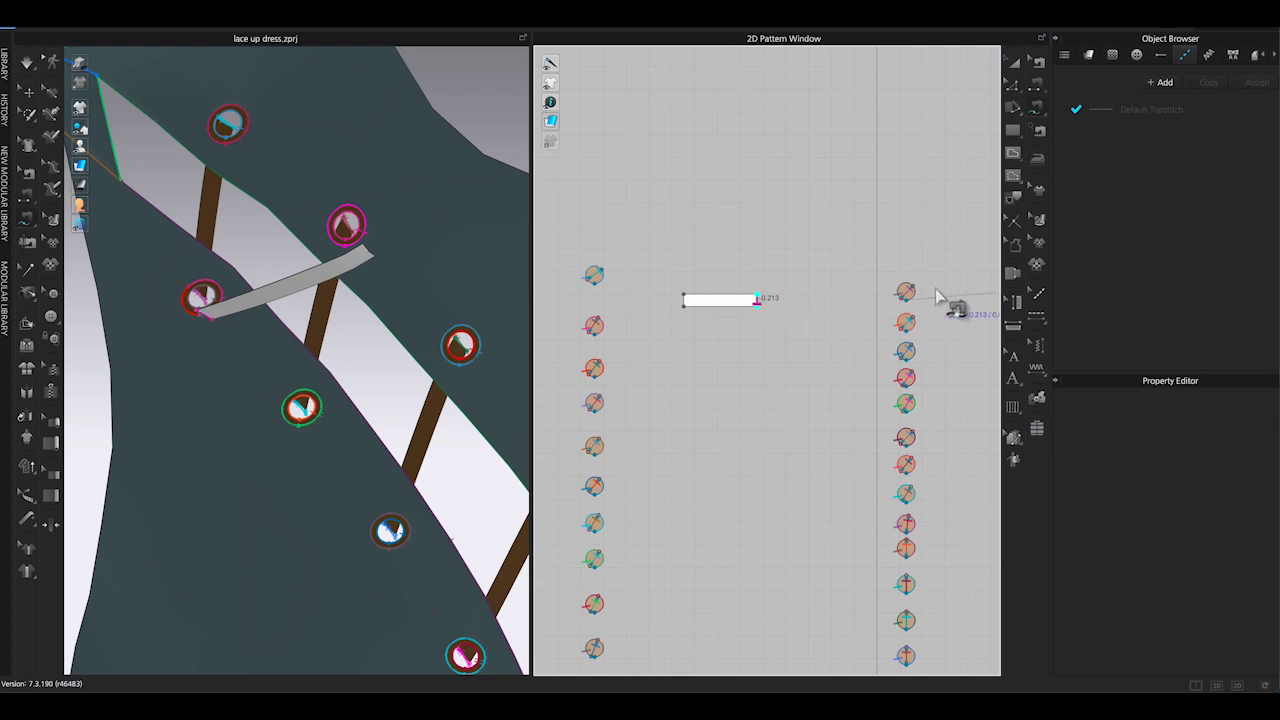
pyautogui.scroll(3, 946, 300)
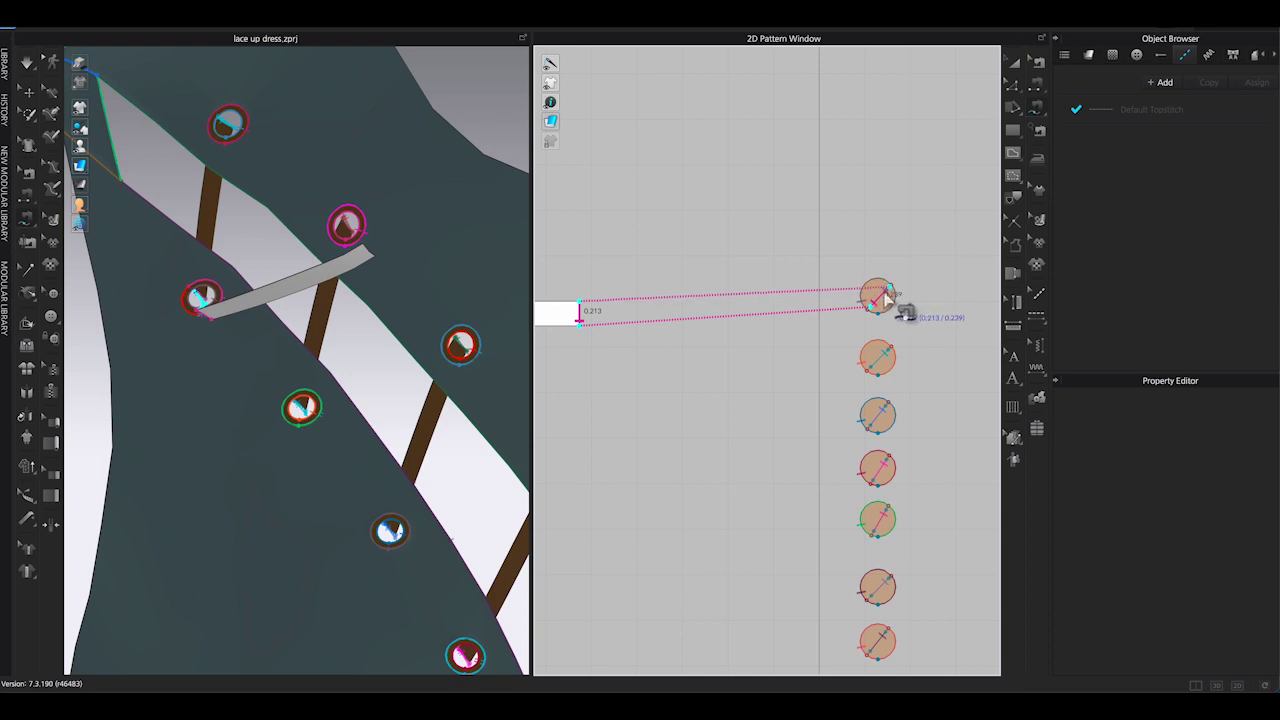
pyautogui.scroll(2, 885, 300)
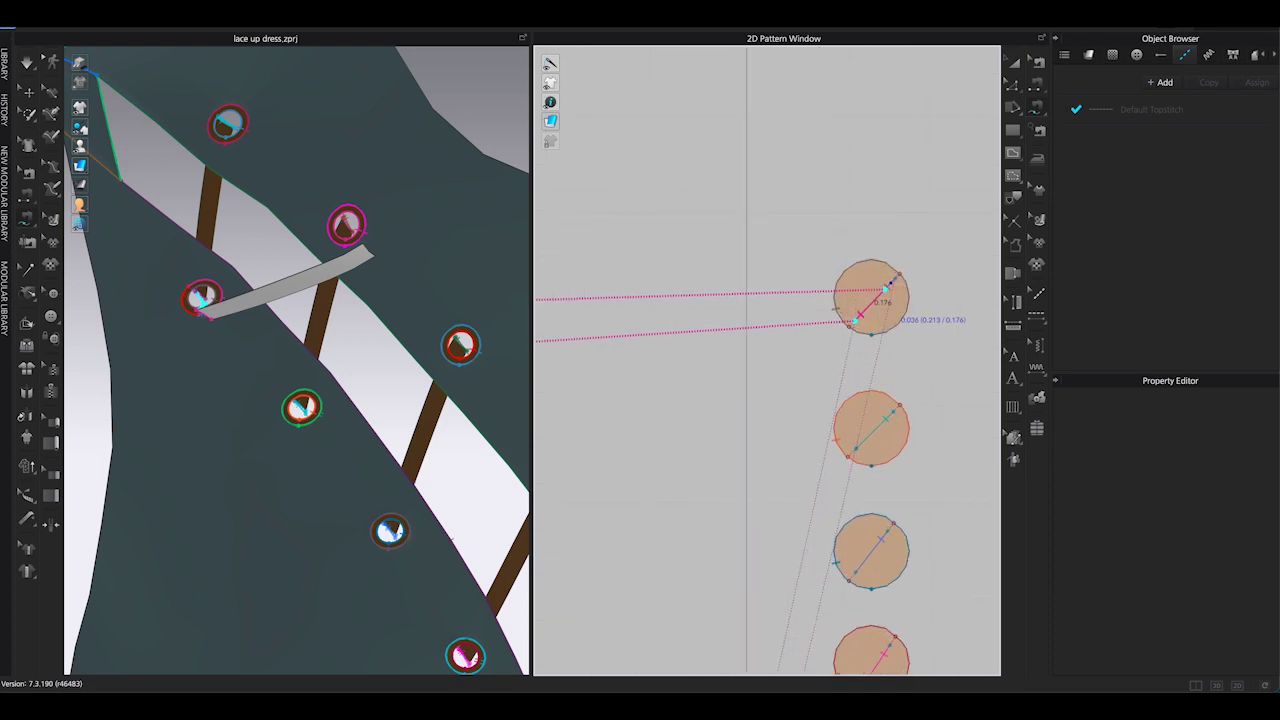
pyautogui.click(891, 285)
# - Sew the strip's other short end to the diagonal line in the left column's second disc
pyautogui.scroll(-3, 716, 298)
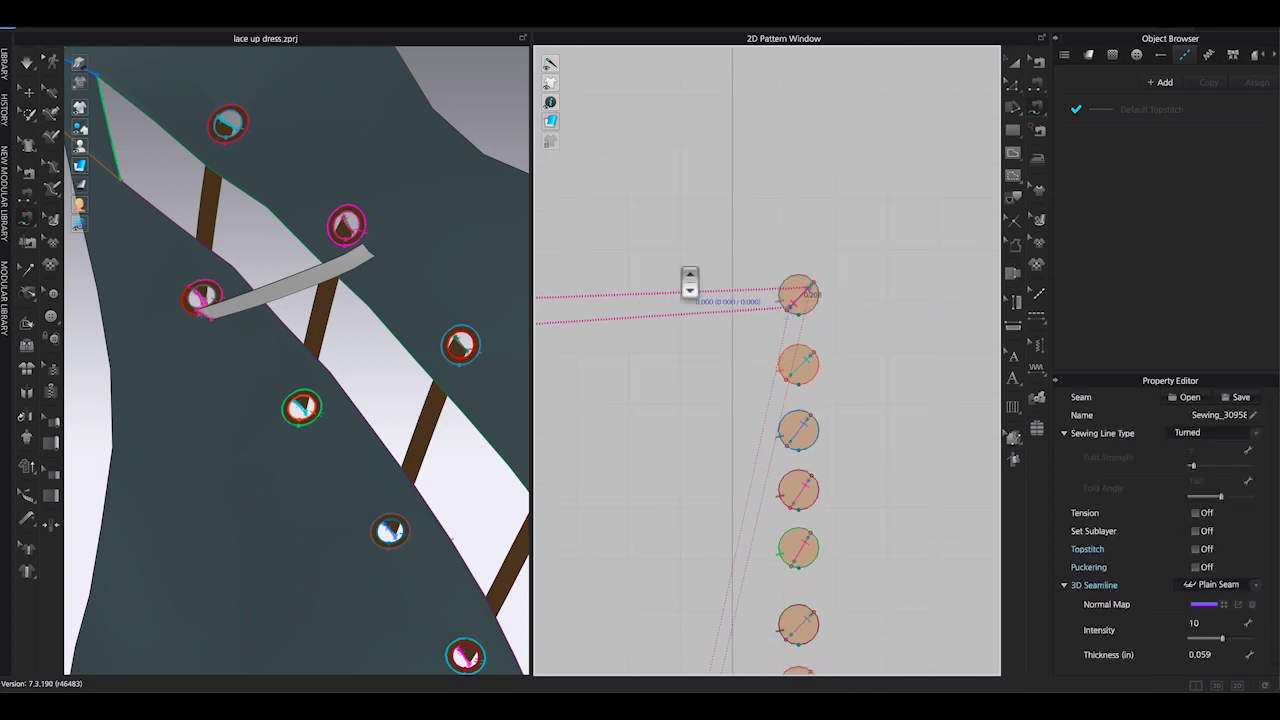
pyautogui.moveTo(678, 269); pyautogui.dragTo(988, 279, button='middle')
pyautogui.click(606, 336)
pyautogui.click(606, 313)
pyautogui.moveTo(662, 289); pyautogui.dragTo(1015, 313, button='middle')
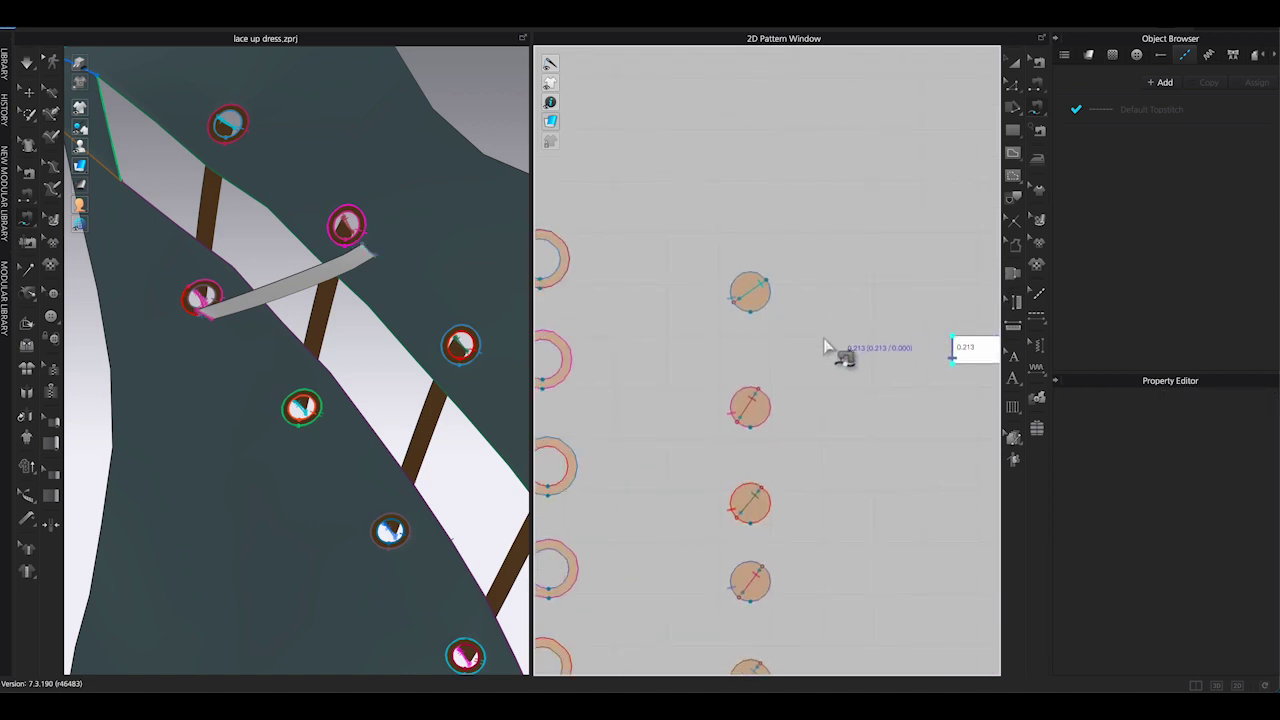
pyautogui.click(742, 421)
# - Strengthen the inside strip and simulate it so its ends pull into the eyelets
pyautogui.click(31, 100)
pyautogui.rightClick(300, 287)
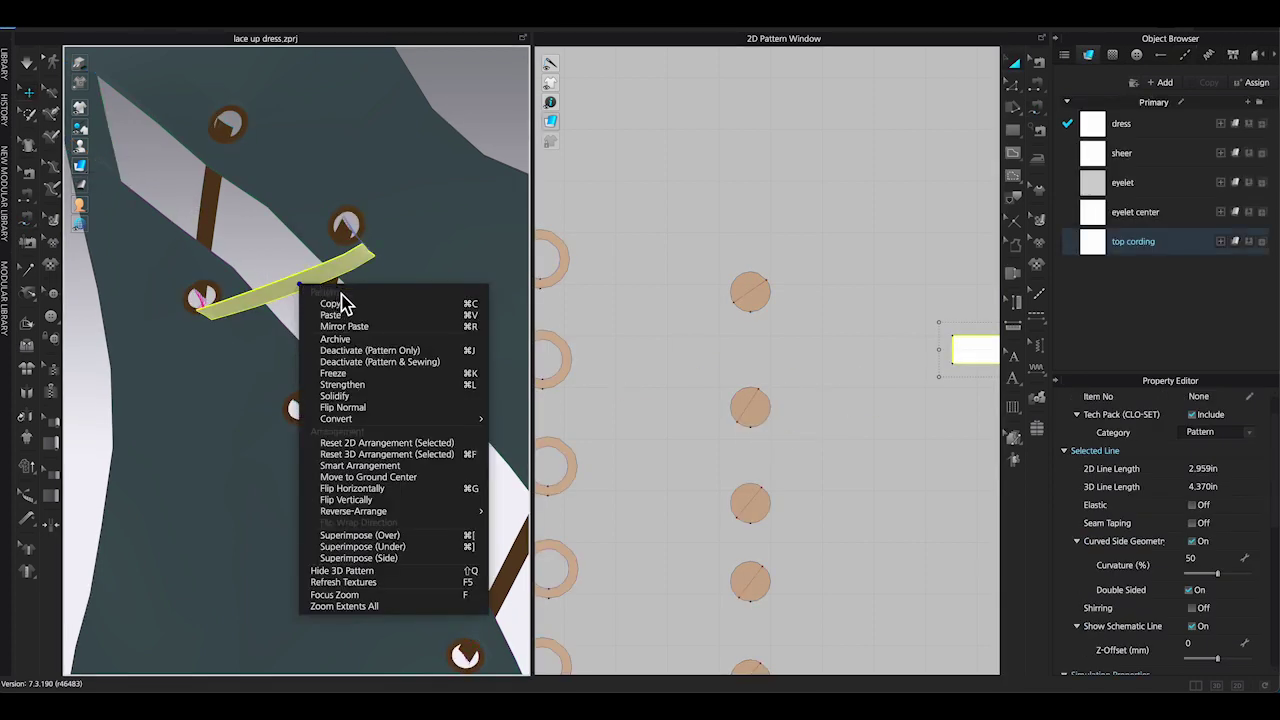
pyautogui.click(366, 386)
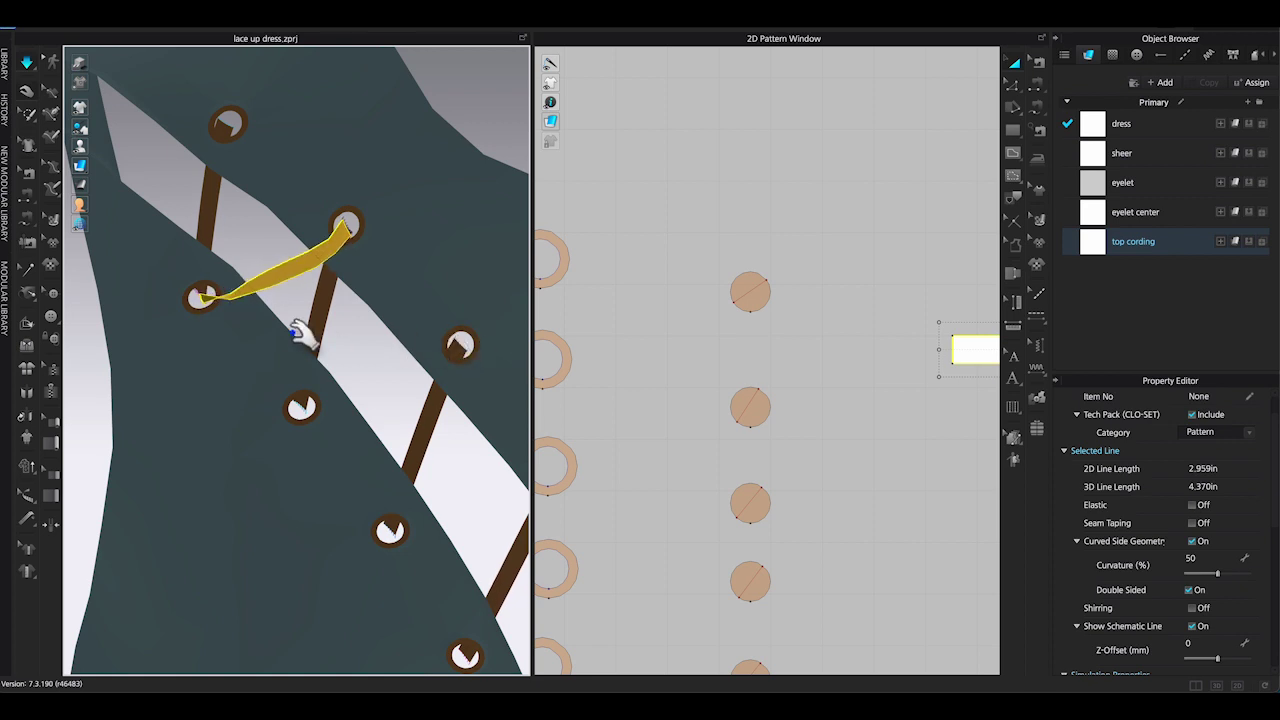
pyautogui.moveTo(190, 310)
pyautogui.mouseDown(button='right')
pyautogui.moveTo(157, 318)
pyautogui.moveTo(170, 312)
pyautogui.mouseUp(button='right')
pyautogui.moveTo(288, 314); pyautogui.dragTo(285, 264, button='right')
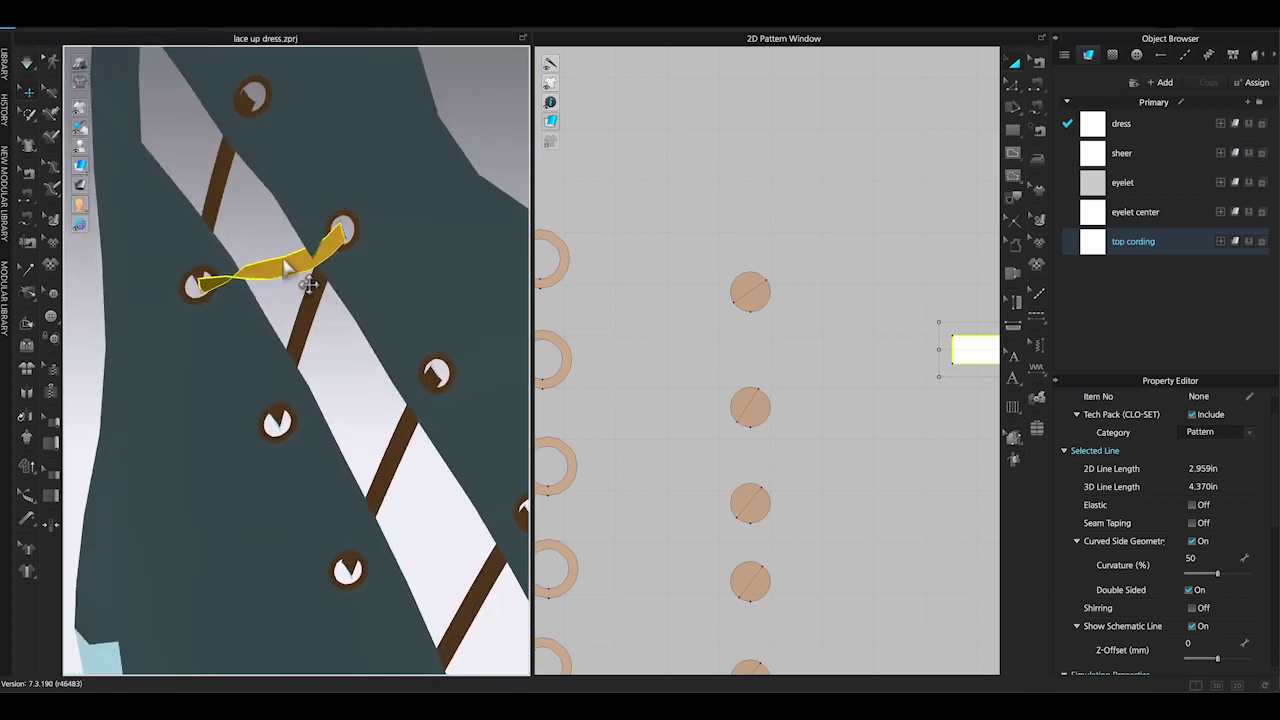
# - Reverse the twisted sewing at the inside strip's end and simulate again to straighten the strip
pyautogui.moveTo(321, 275); pyautogui.dragTo(326, 271)
pyautogui.moveTo(326, 280); pyautogui.dragTo(278, 333, button='right')
pyautogui.press('b')
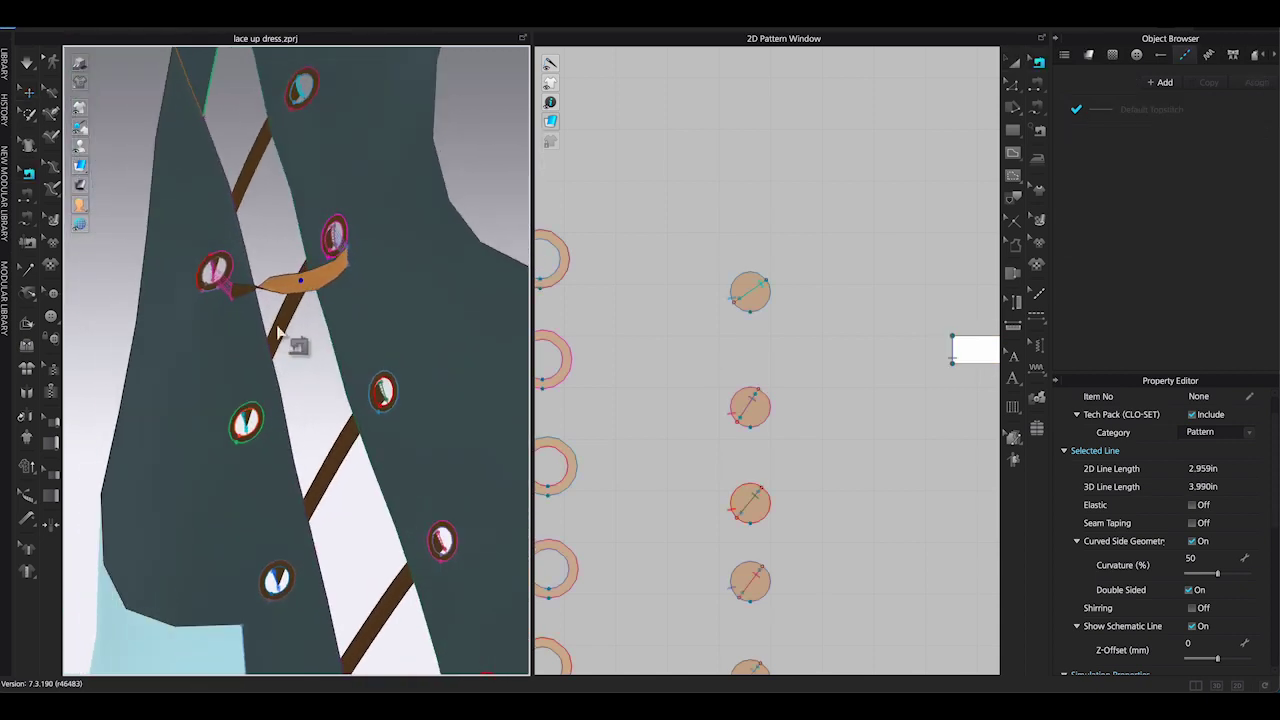
pyautogui.click(233, 300)
pyautogui.rightClick(233, 300)
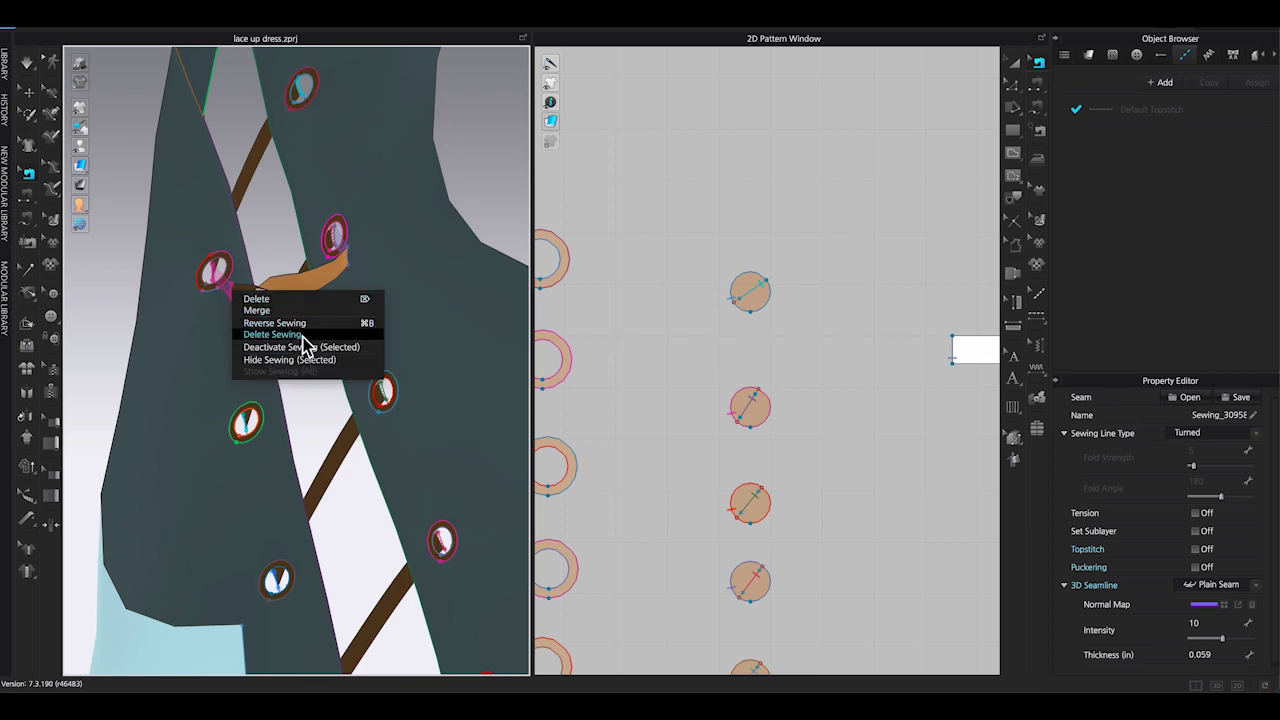
pyautogui.click(275, 323)
pyautogui.press('space')
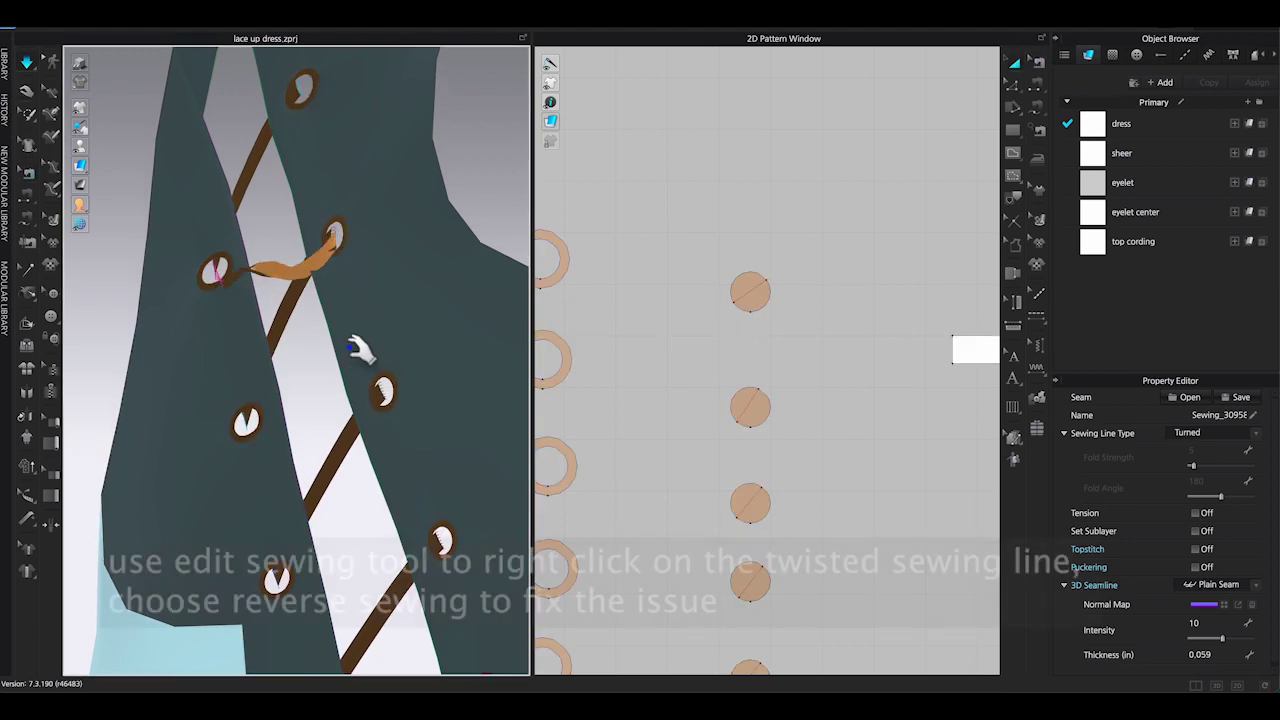
pyautogui.moveTo(350, 347); pyautogui.dragTo(280, 318, button='right')
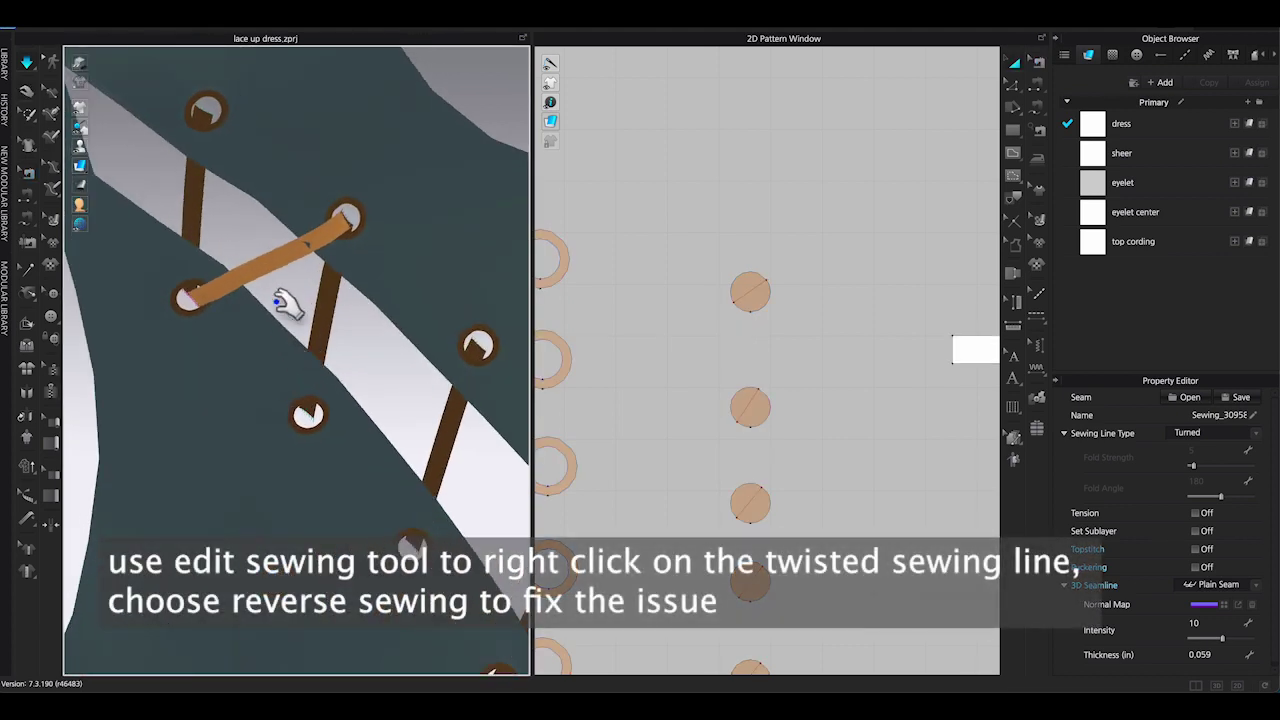
pyautogui.click(302, 251)
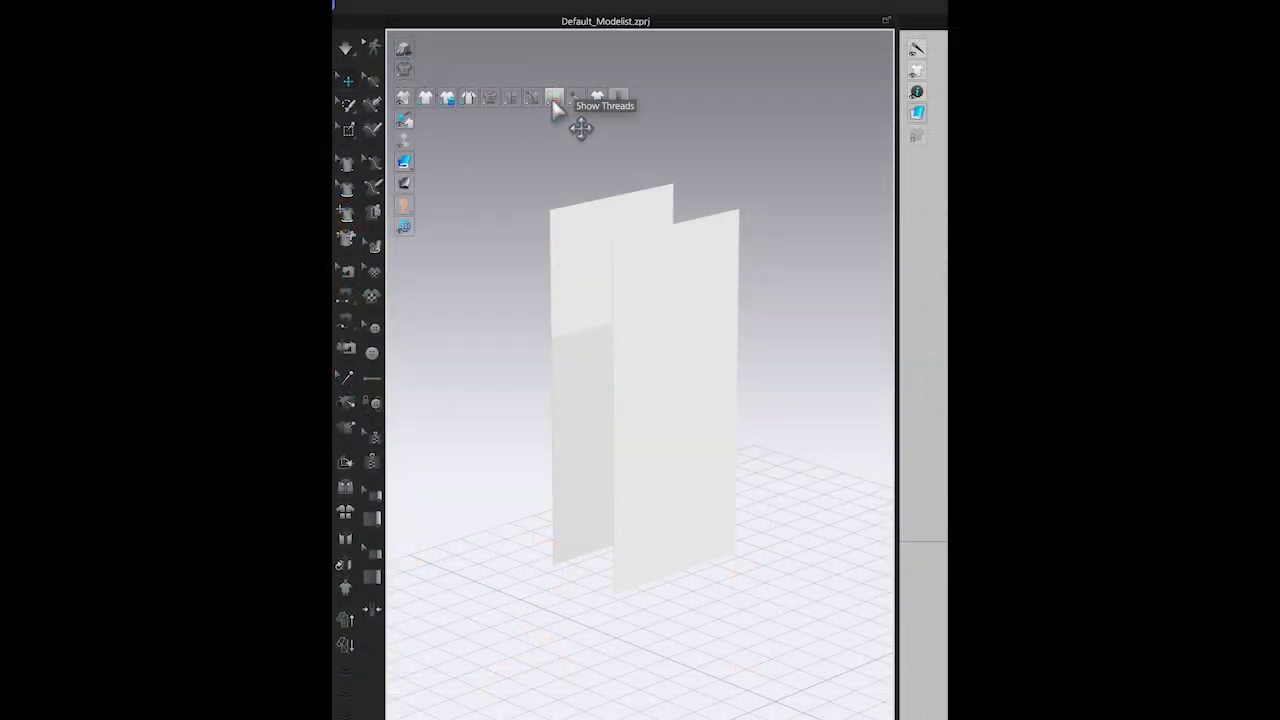
# - In the two-panel sample project, turn on the display of sewing threads in 3D to check the seams' direction
pyautogui.click(554, 99)
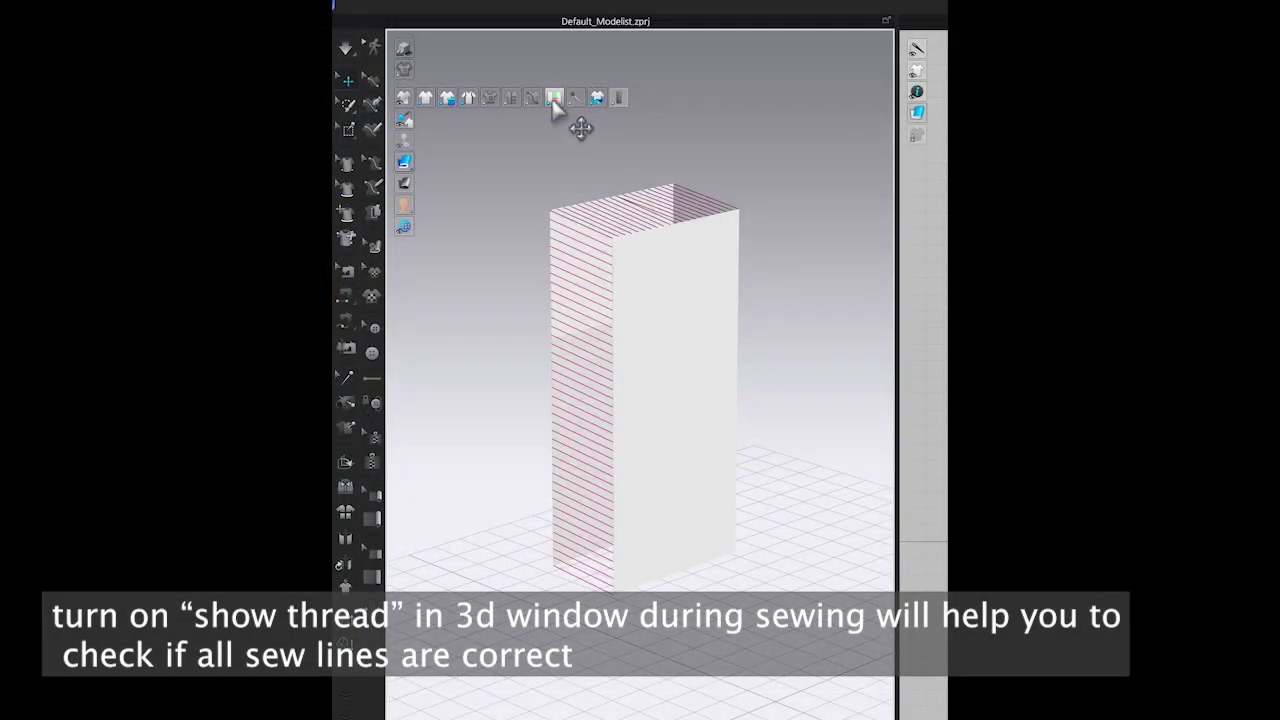
pyautogui.moveTo(660, 321); pyautogui.dragTo(674, 318, button='right')
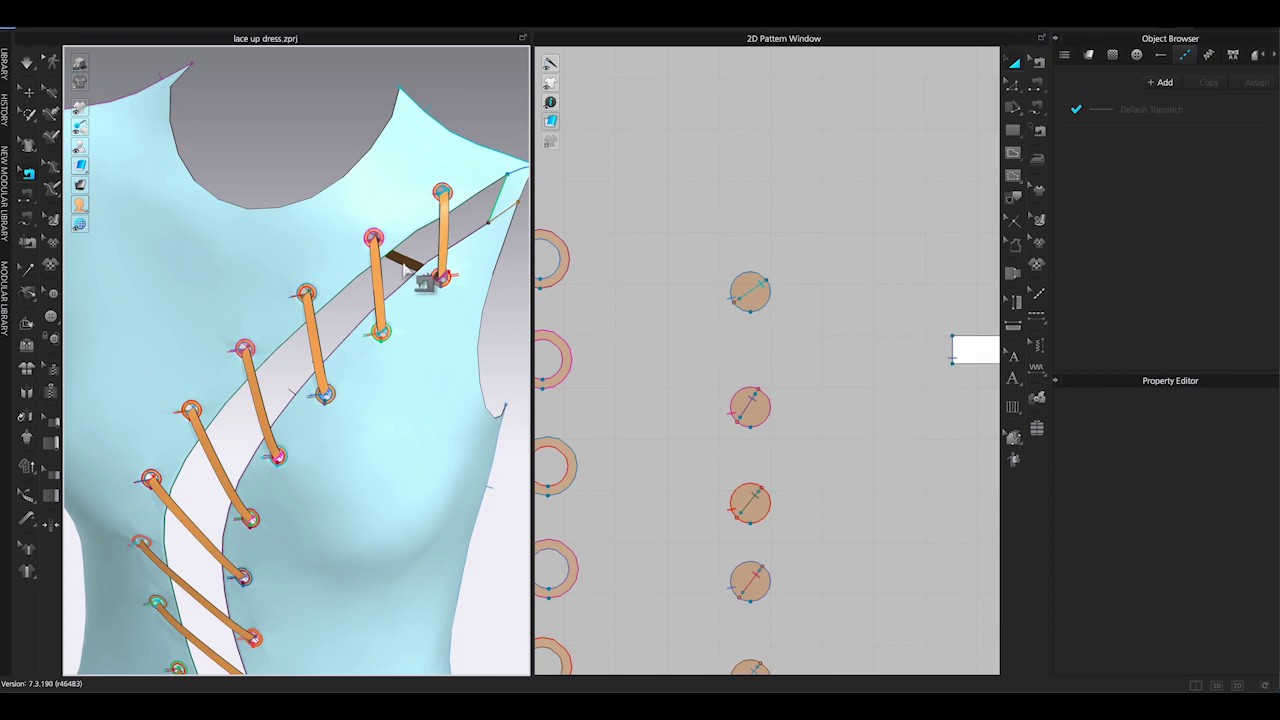
# - Copy the first inside strip in the pattern layout and paste the duplicate directly below it
pyautogui.scroll(-2, 700, 206)
pyautogui.click(28, 91)
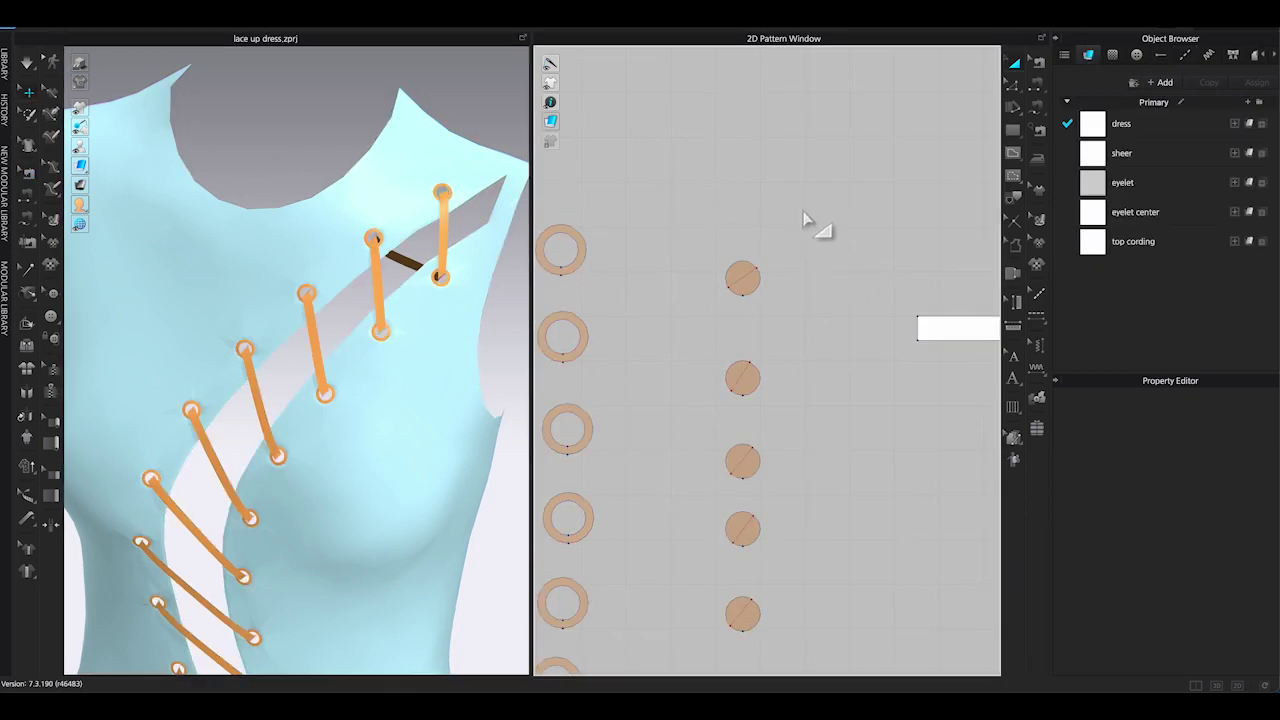
pyautogui.moveTo(803, 218); pyautogui.dragTo(654, 203, button='right')
pyautogui.click(826, 304)
pyautogui.hotkey('ctrl', 'c')
pyautogui.hotkey('ctrl', 'v')
pyautogui.click(814, 391)
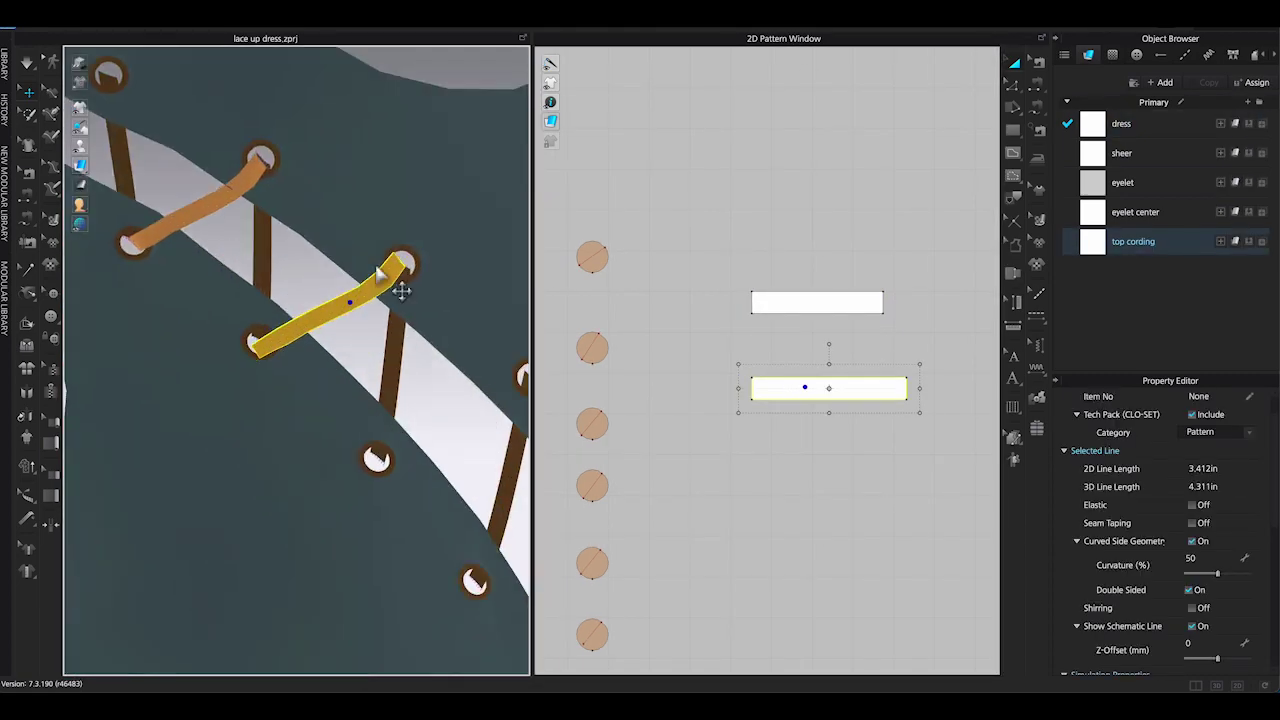
# - Sew the duplicated inside strip's end to the line across its eyelet center and simulate the strip
pyautogui.click(563, 412)
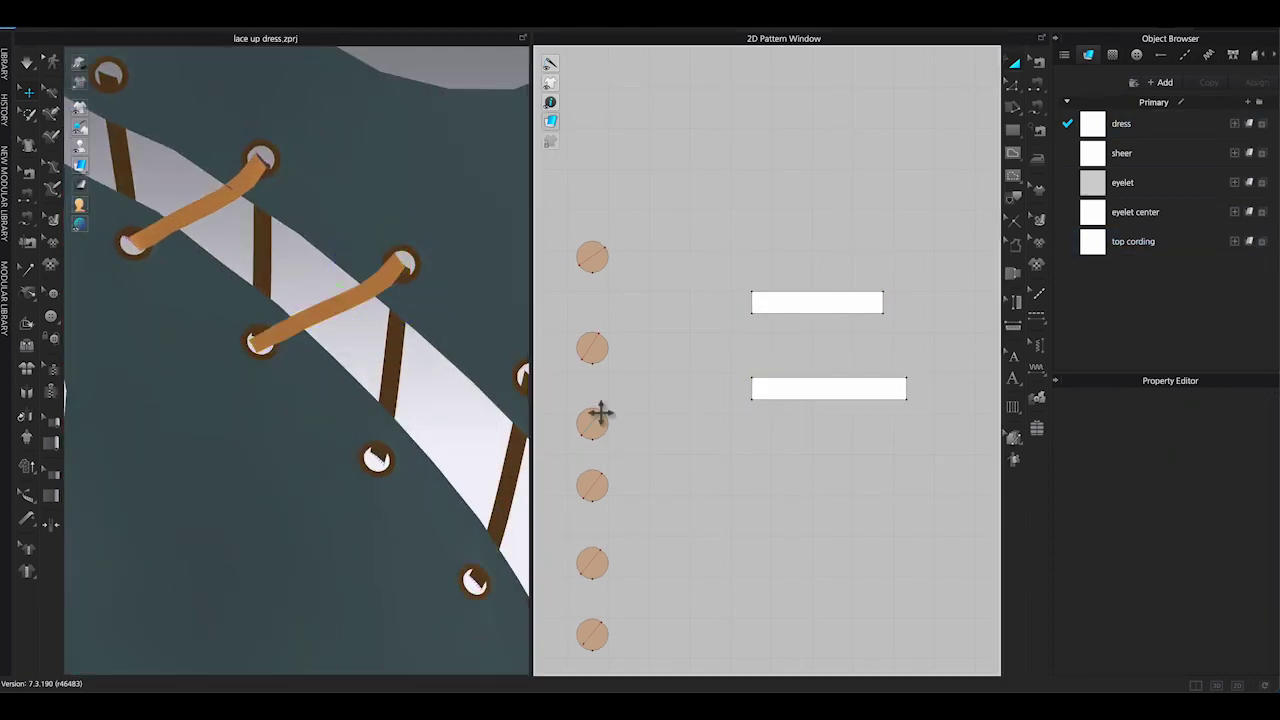
pyautogui.press('n')
pyautogui.click(578, 424)
pyautogui.click(766, 392)
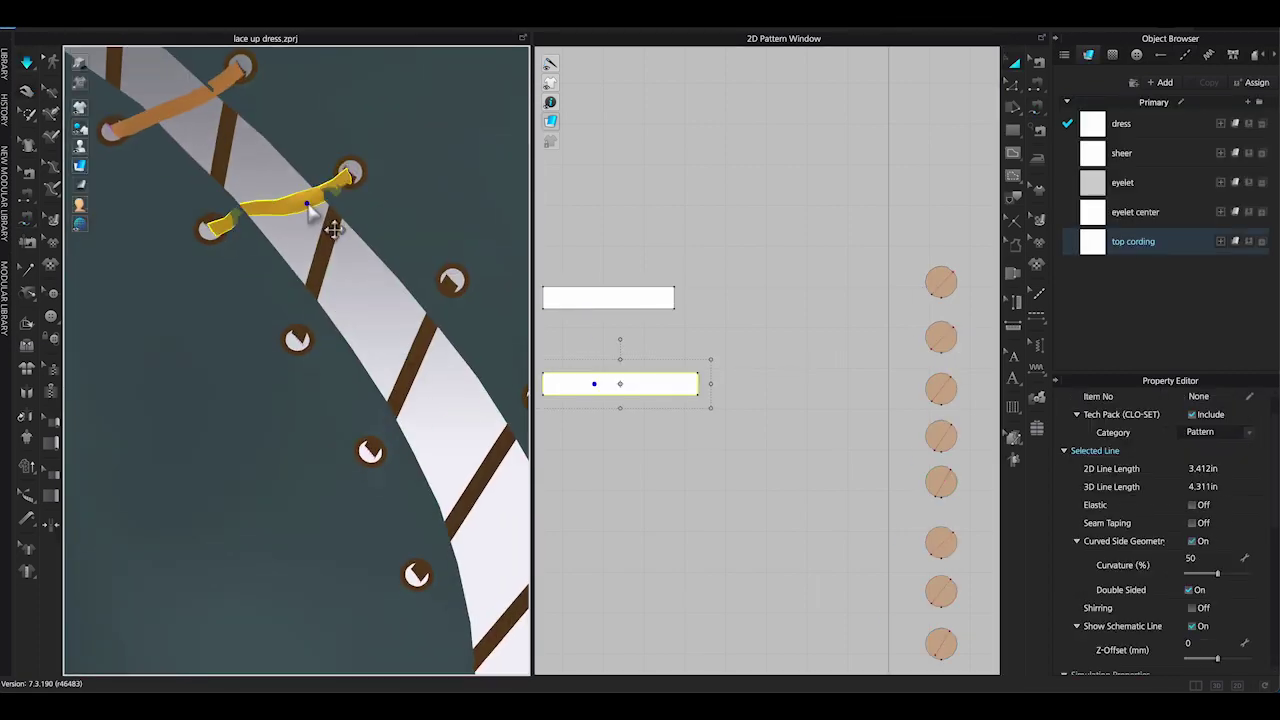
pyautogui.scroll(3, 361, 218)
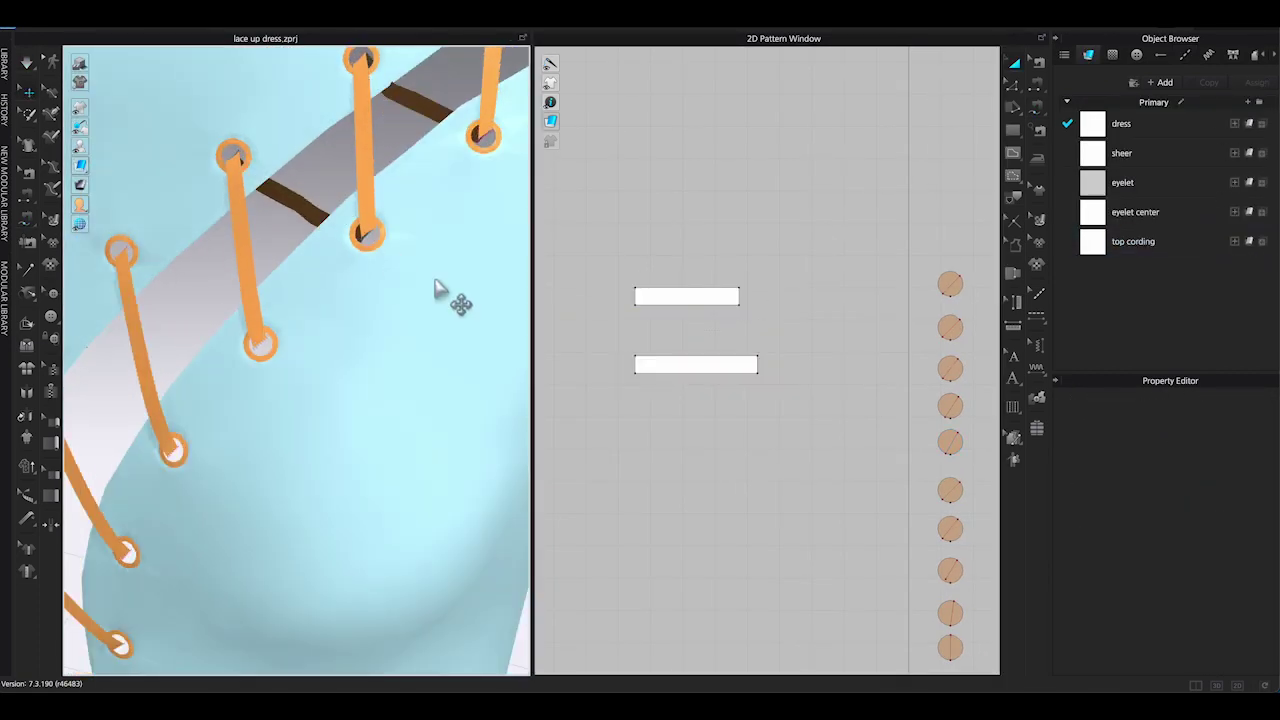
pyautogui.rightClick(287, 121)
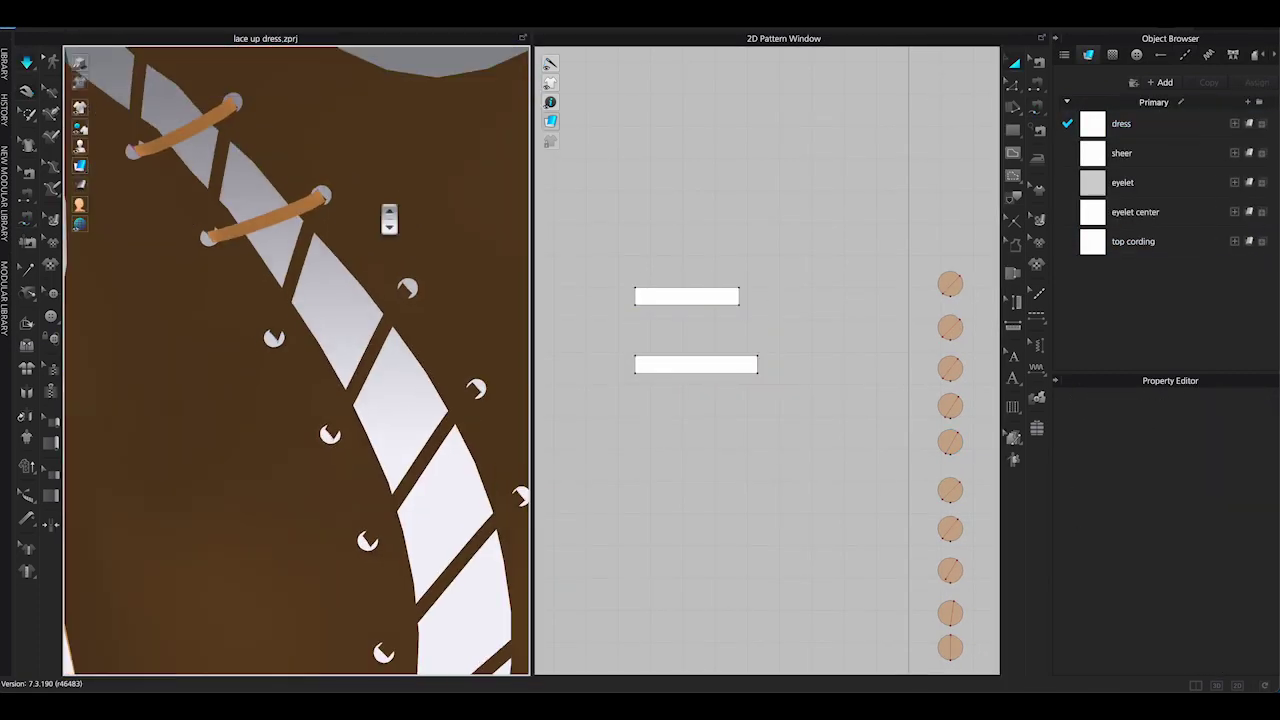
# - Lengthen the first two inside strips slightly at their ends in the pattern layout
pyautogui.click(745, 364)
pyautogui.click(740, 296)
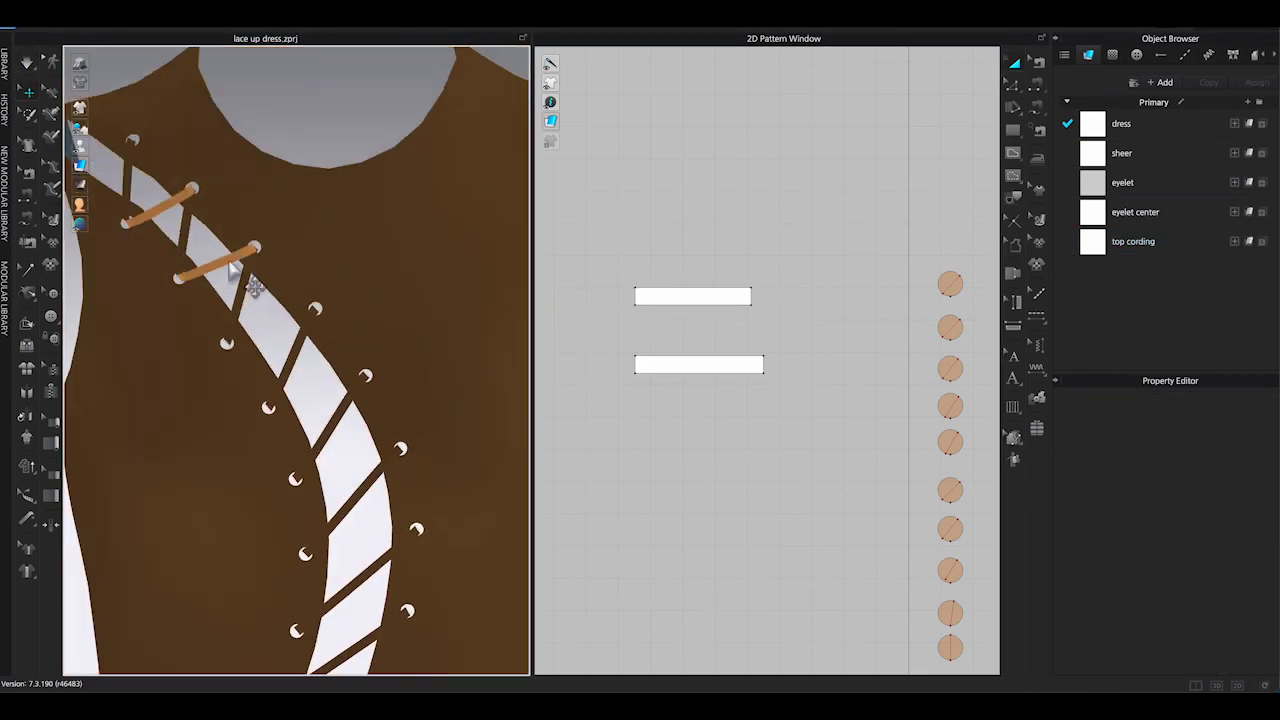
pyautogui.rightClick(229, 325)
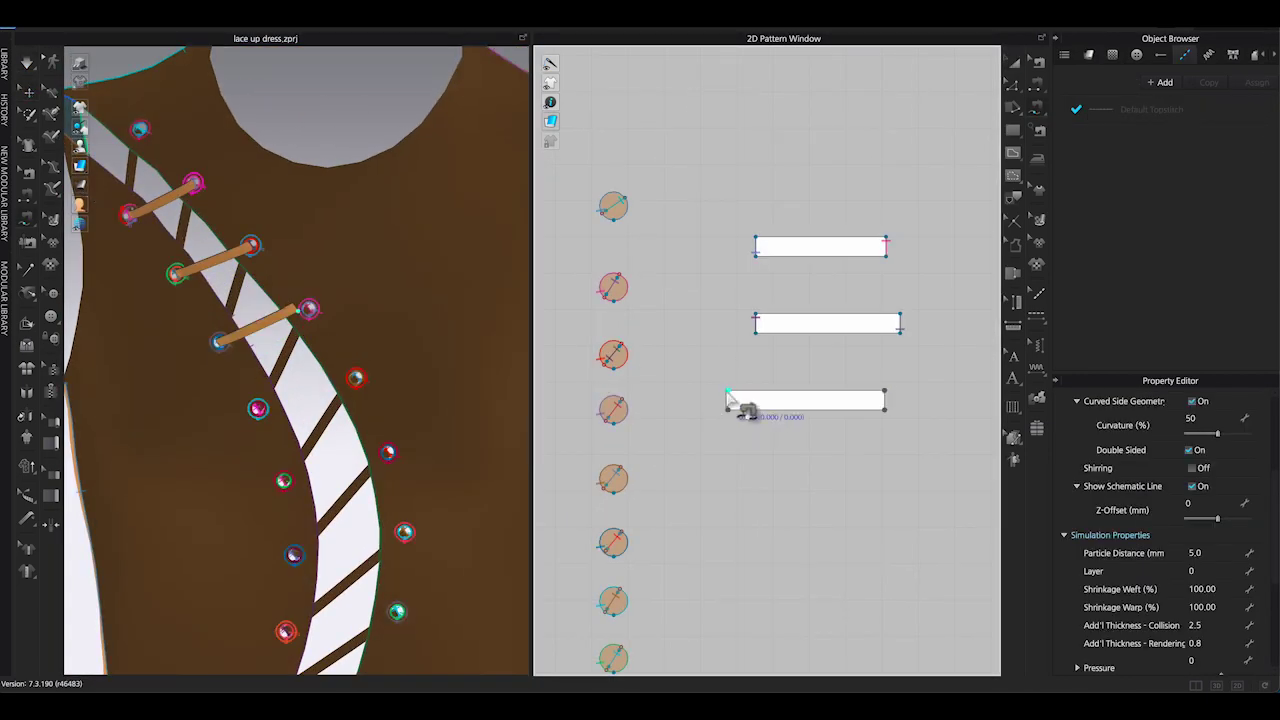
# - Duplicate further inside strips down the cut-out and sew their ends to the lines across the facing eyelet centers
pyautogui.click(730, 400)
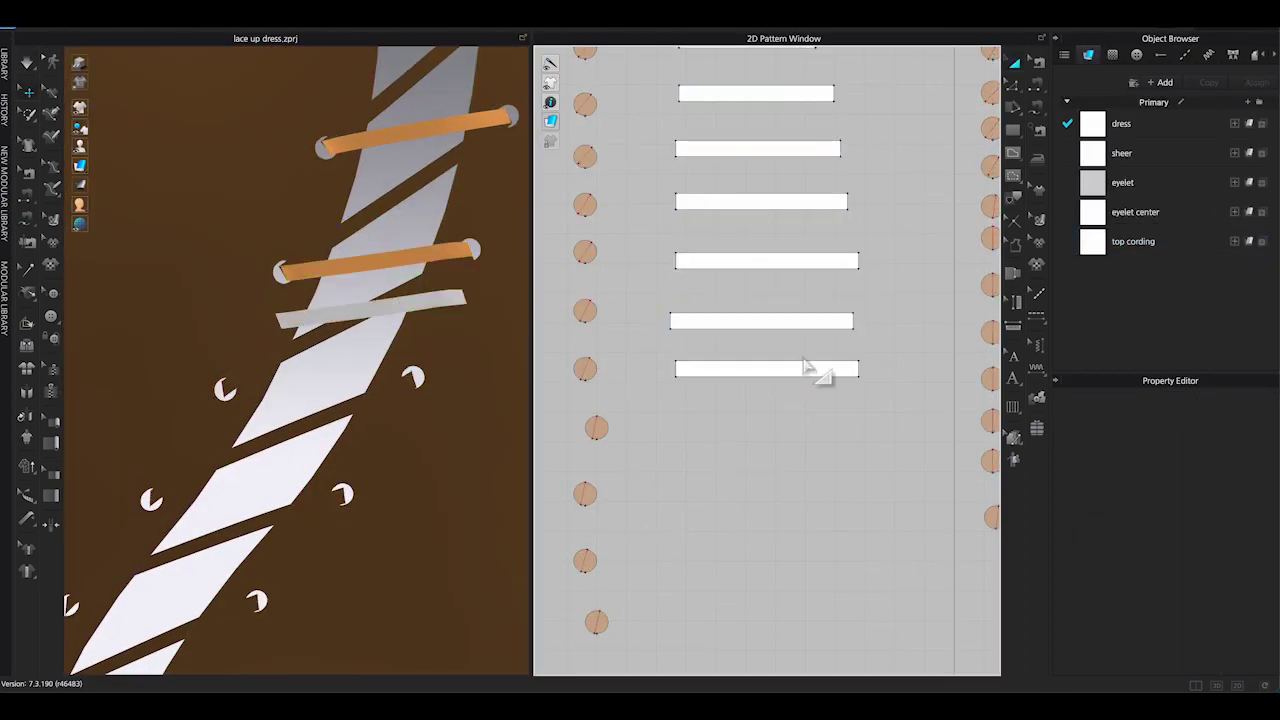
pyautogui.click(806, 368)
pyautogui.click(676, 375)
pyautogui.scroll(3, 588, 372)
pyautogui.click(582, 378)
pyautogui.moveTo(985, 385); pyautogui.dragTo(355, 376, button='middle')
pyautogui.click(785, 375)
pyautogui.scroll(-2, 760, 330)
pyautogui.click(750, 199)
pyautogui.moveTo(434, 438); pyautogui.dragTo(483, 438, button='right')
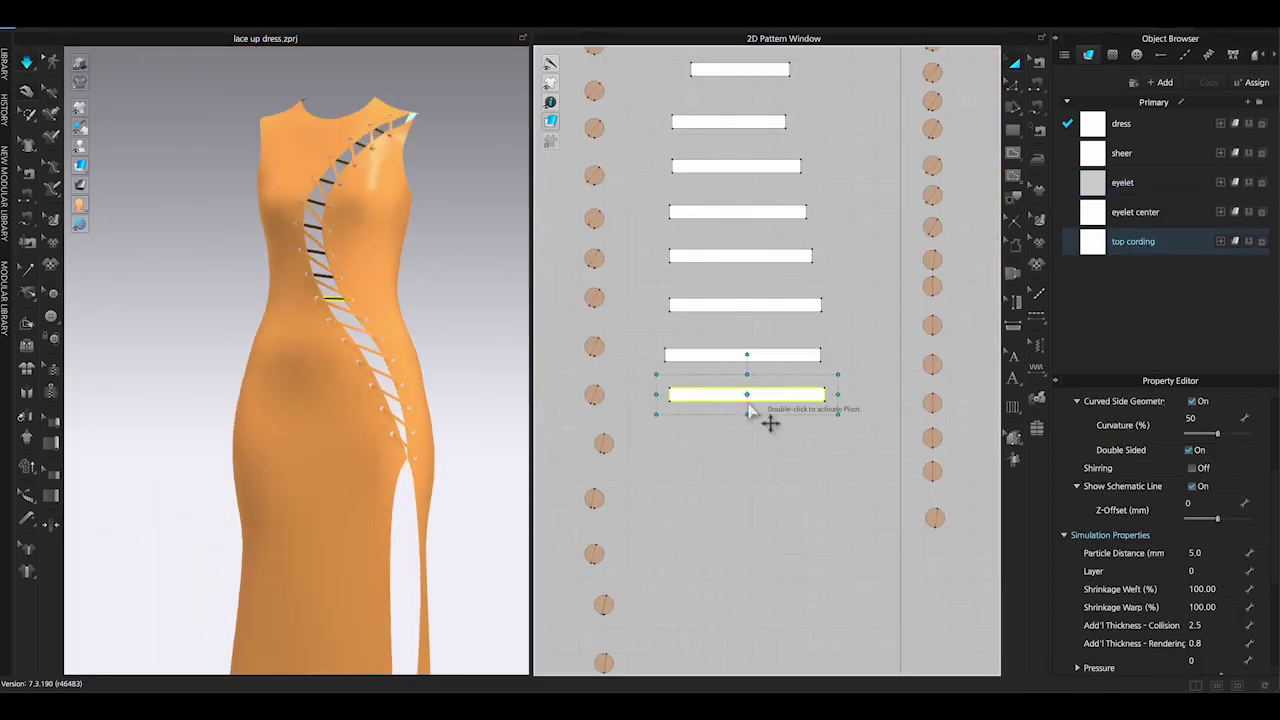
pyautogui.rightClick(324, 98)
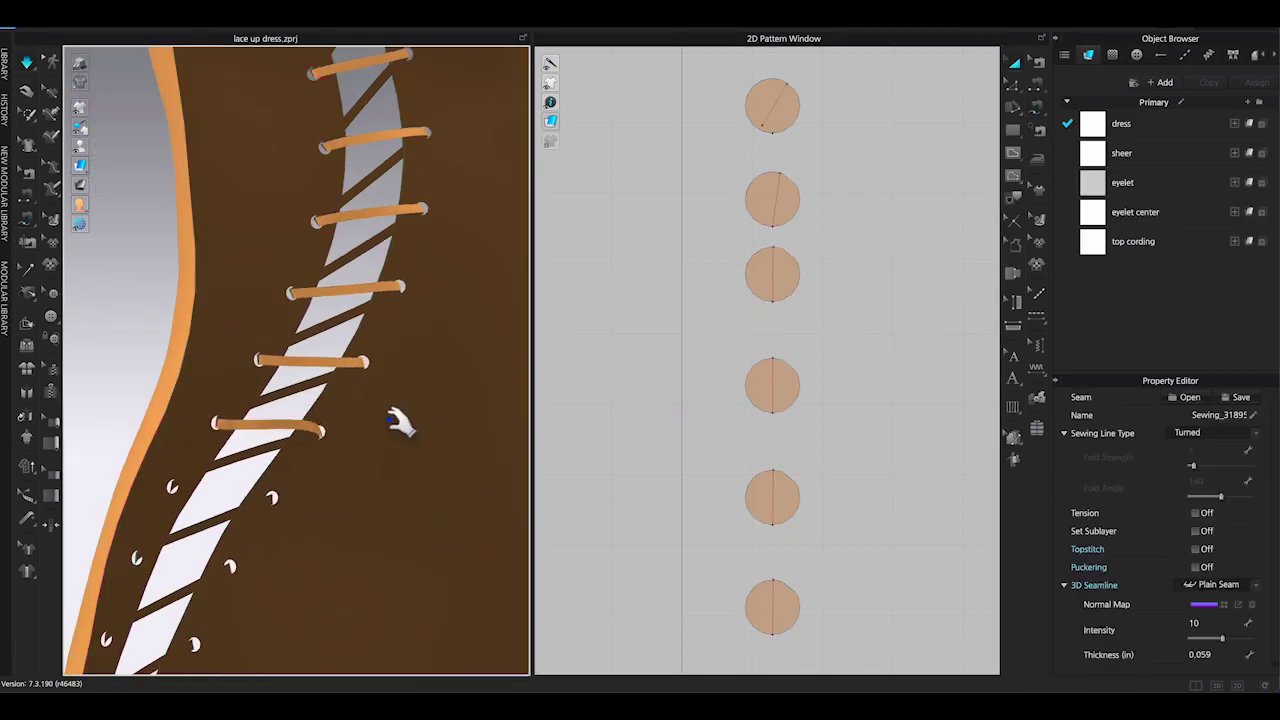
pyautogui.rightClick(238, 165)
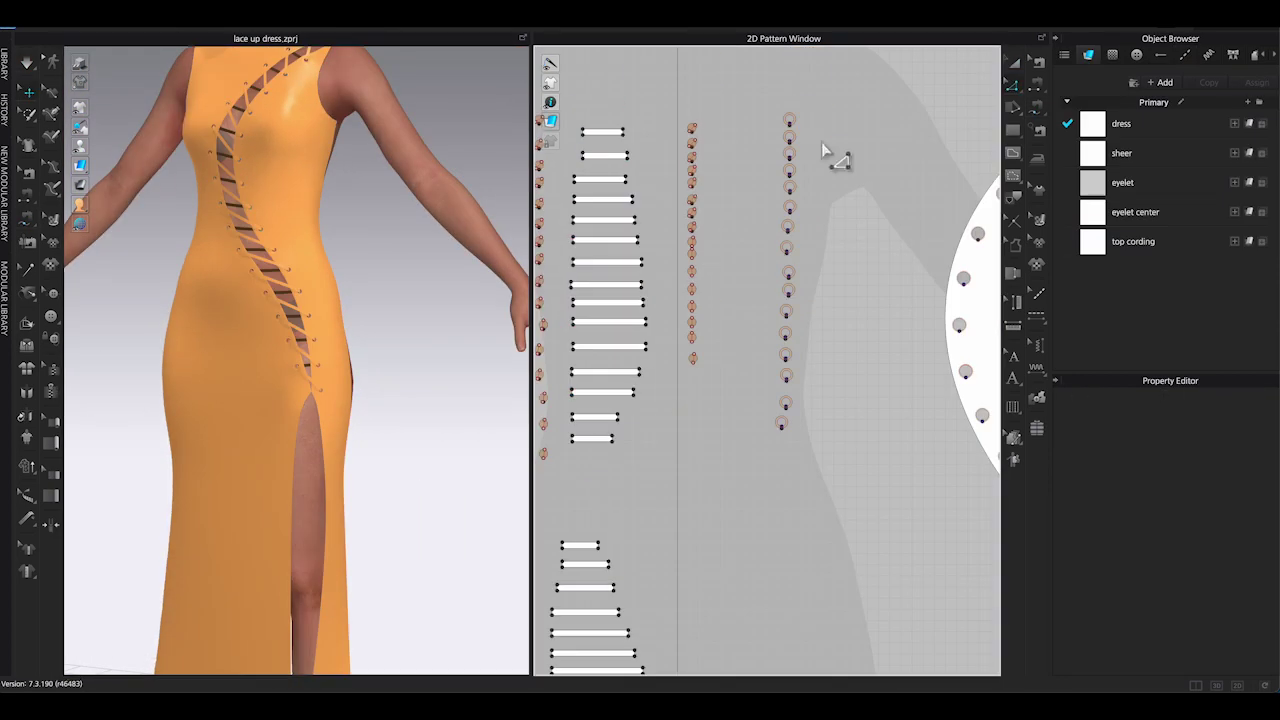
# - Set the avatar's underwear style to Nude in the skin style configurator
pyautogui.scroll(-10, 821, 142)
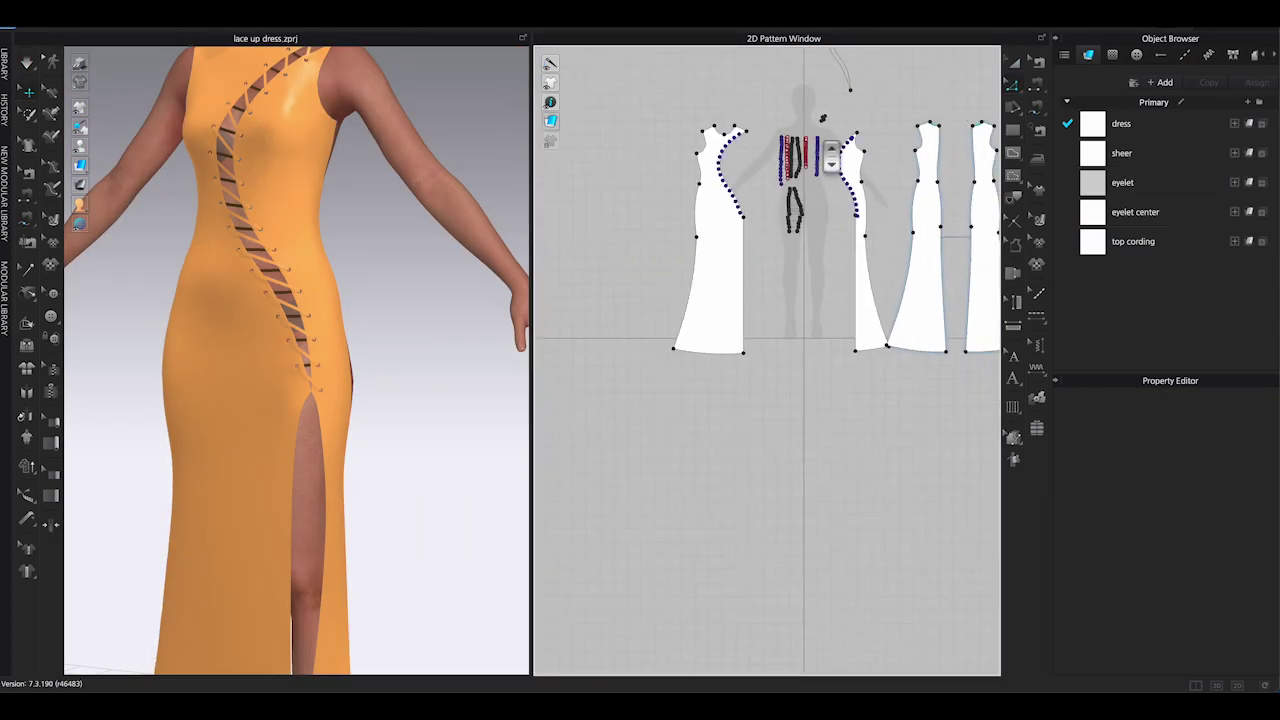
pyautogui.click(931, 229)
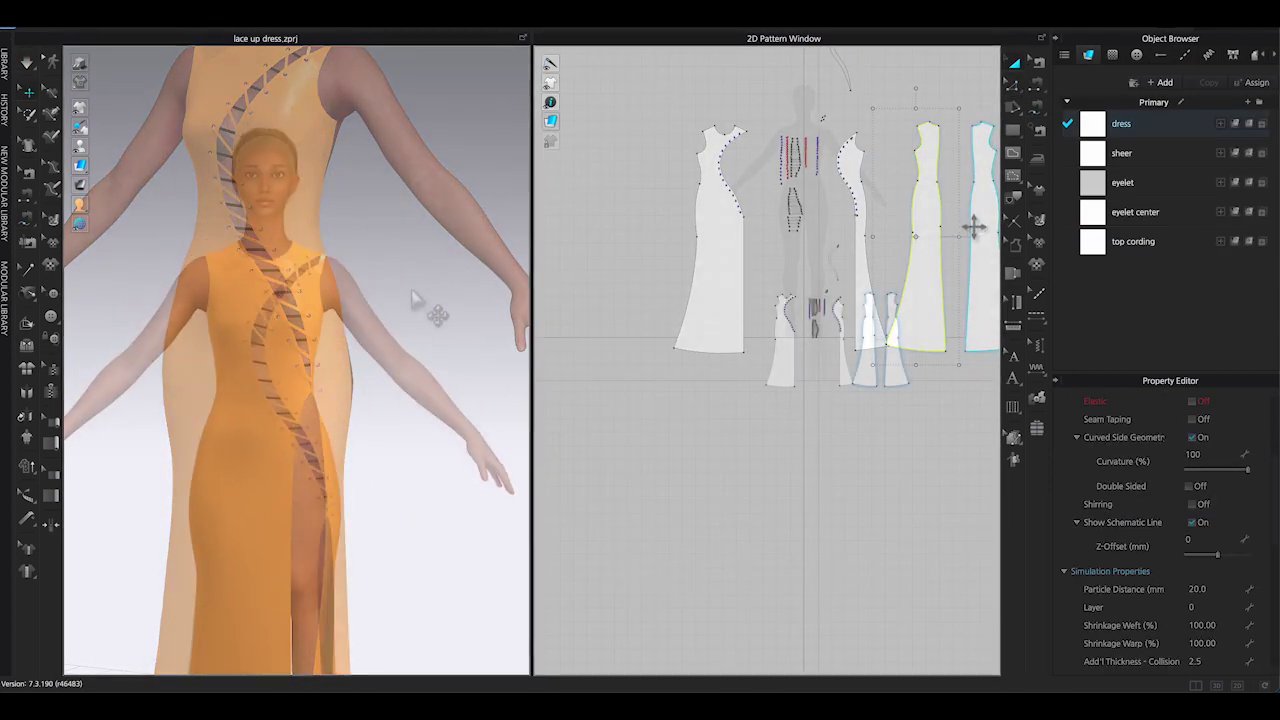
pyautogui.scroll(-3, 1265, 556)
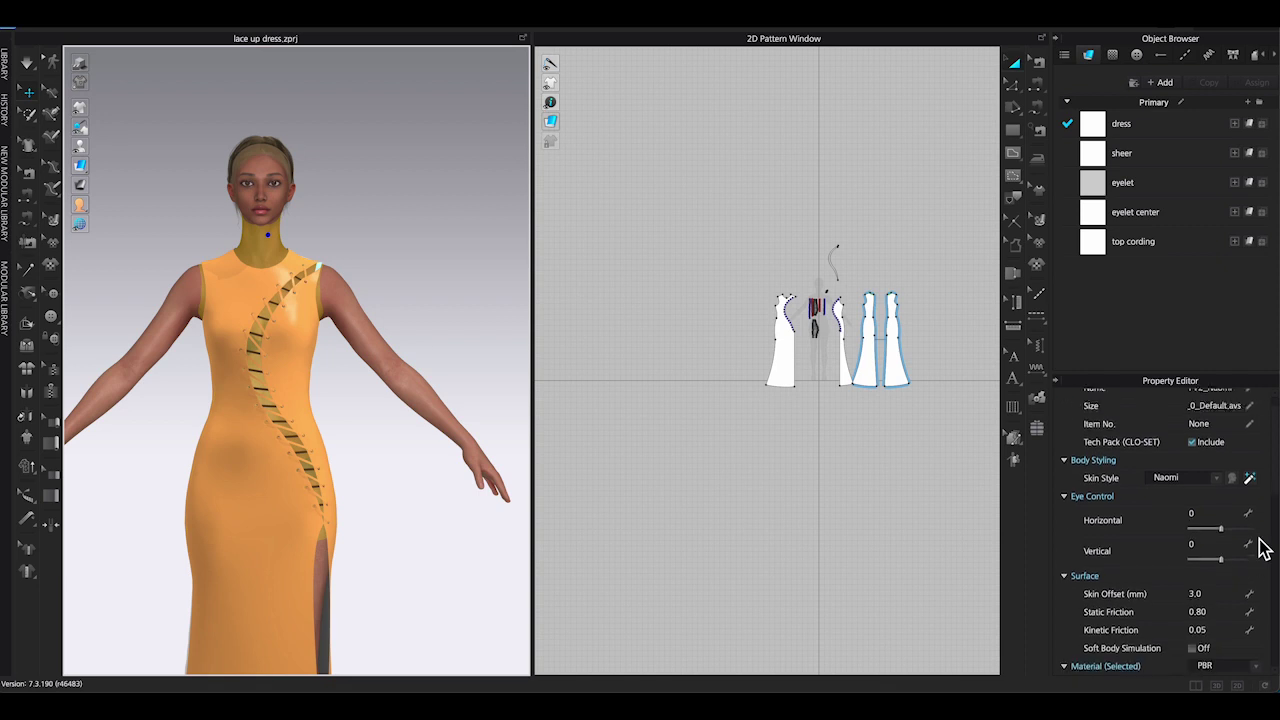
pyautogui.click(1232, 414)
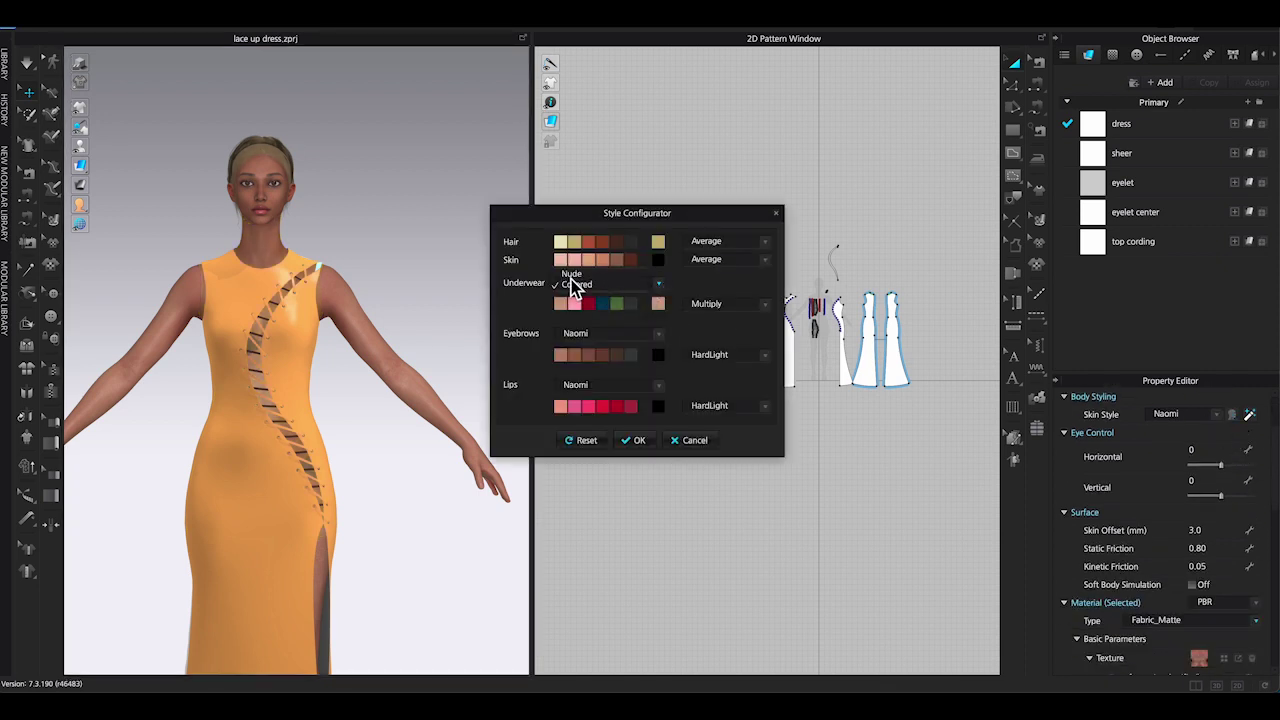
pyautogui.click(640, 441)
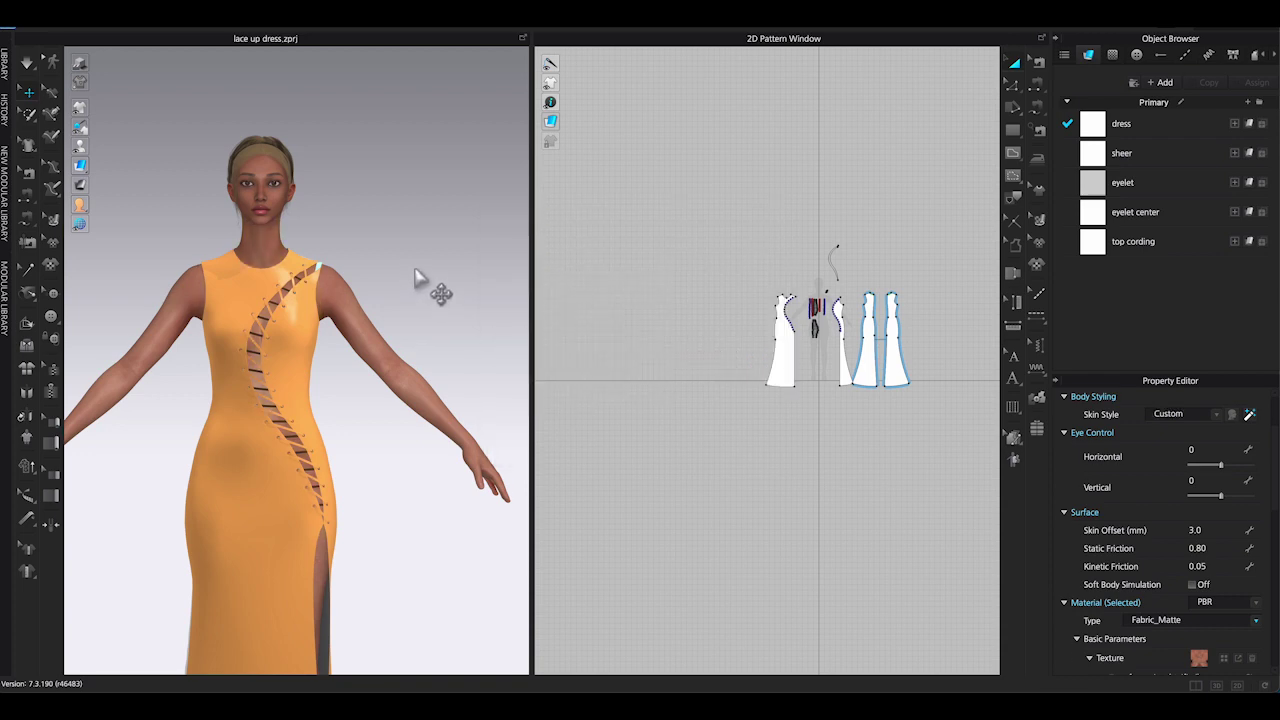
pyautogui.moveTo(380, 462); pyautogui.dragTo(307, 457, button='right')
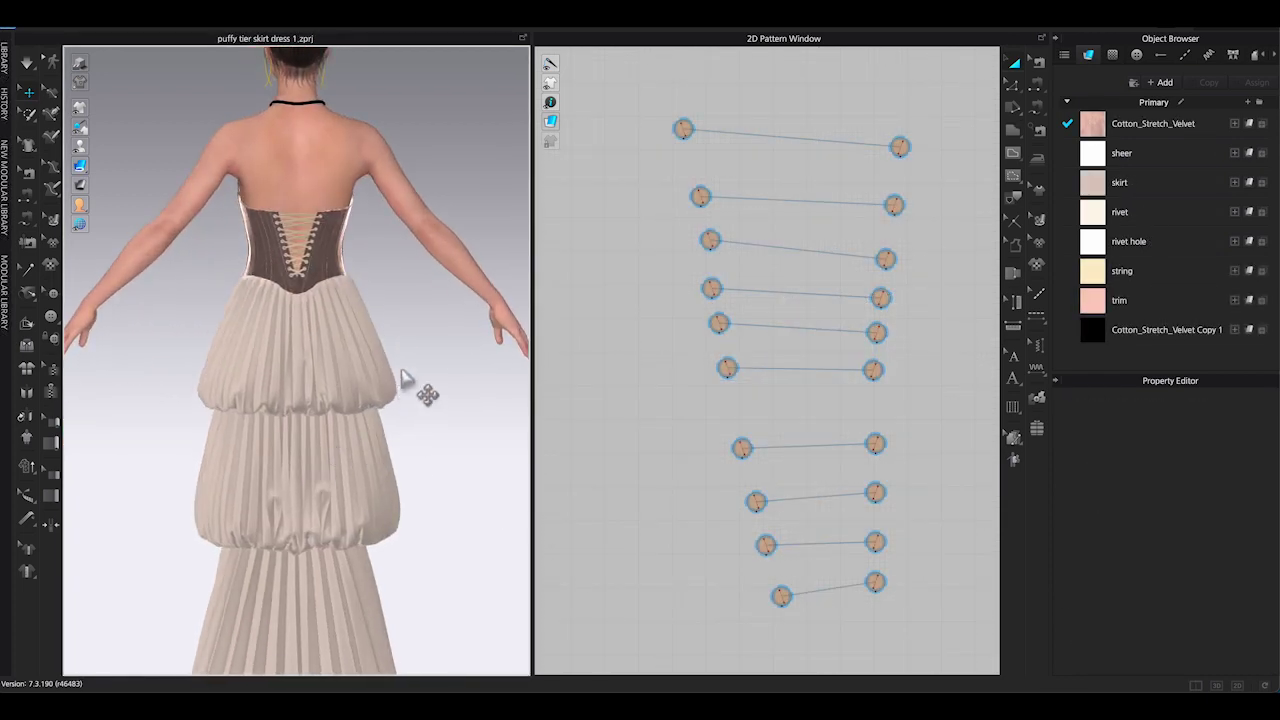
# - In the puffy tier skirt dress project, examine the crossed lacing and eyelets on the corset's back
pyautogui.scroll(6, 402, 374)
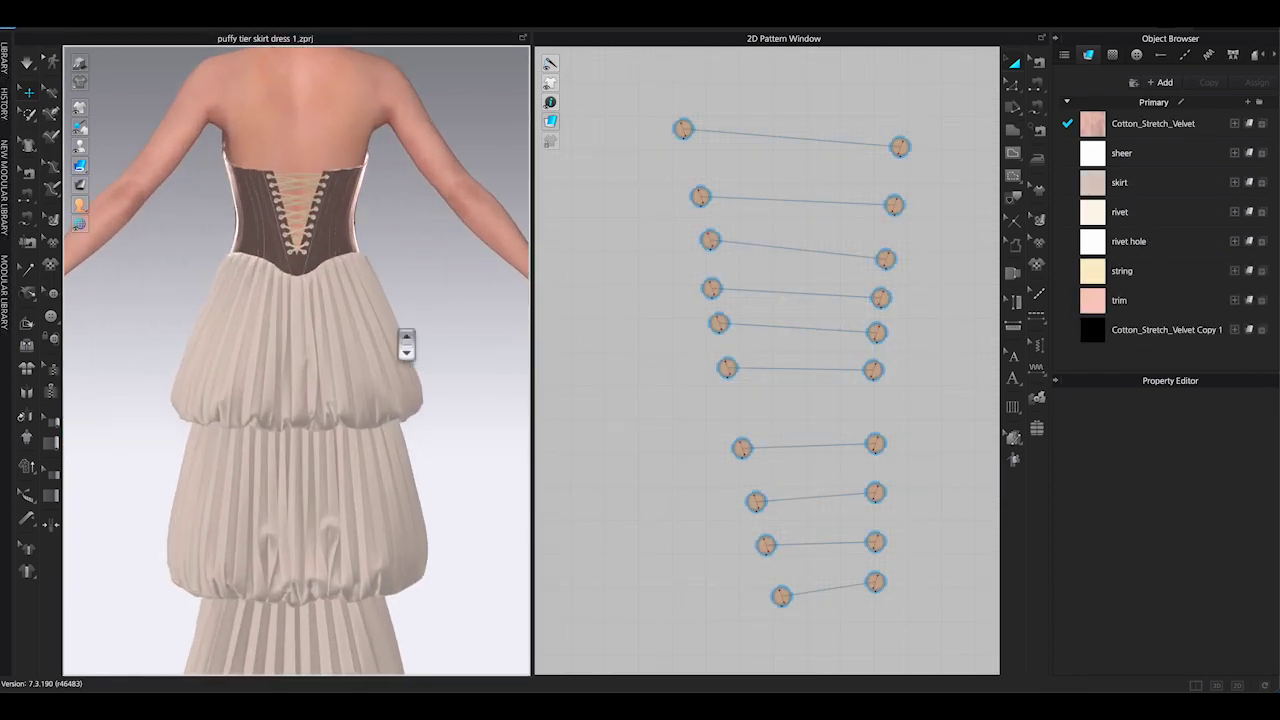
pyautogui.scroll(8, 366, 408)
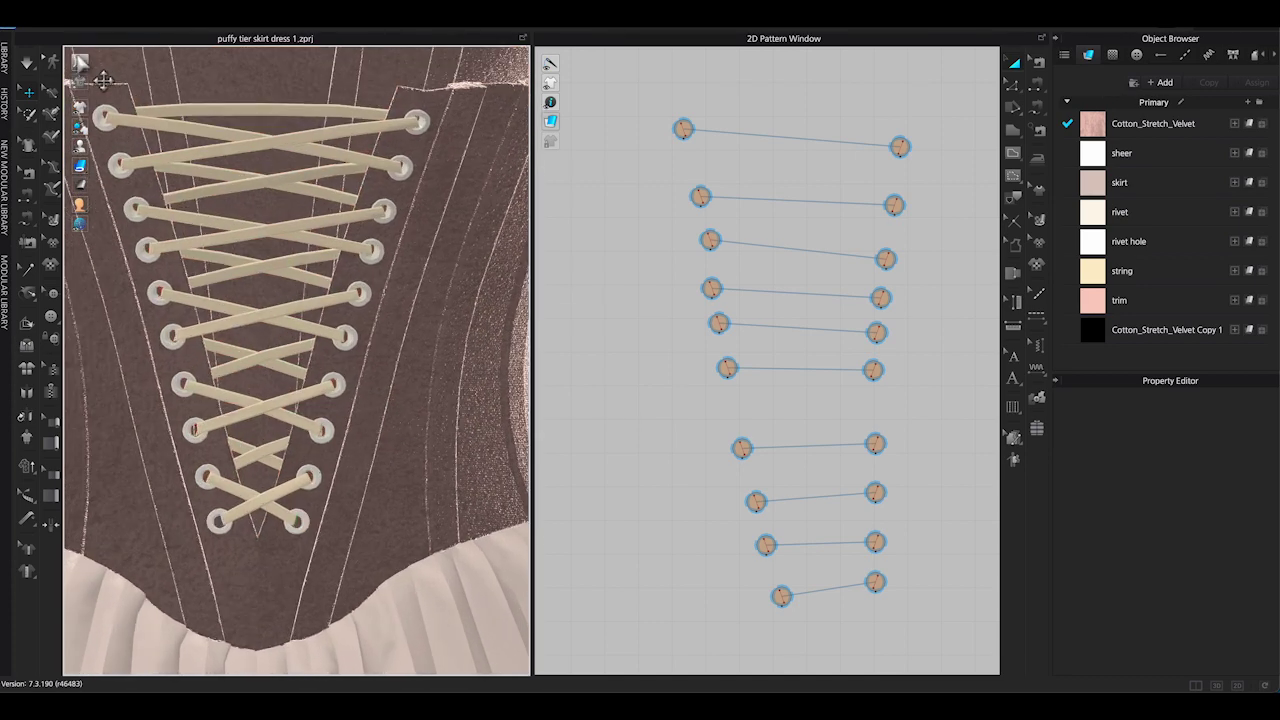
pyautogui.click(79, 62)
pyautogui.moveTo(356, 305); pyautogui.dragTo(398, 360, button='middle')
pyautogui.moveTo(420, 376); pyautogui.dragTo(413, 378, button='right')
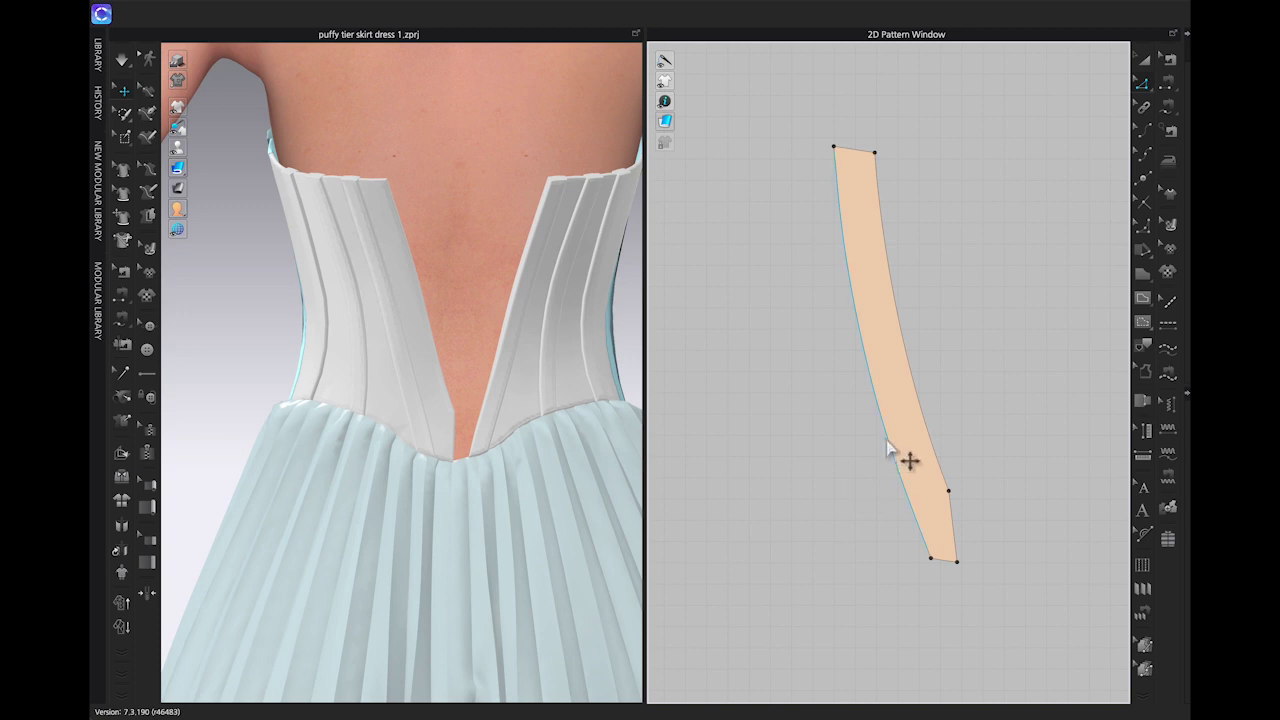
# - Distribute one internal line down the corset back panel, midway between its two long edges
pyautogui.rightClick(922, 414)
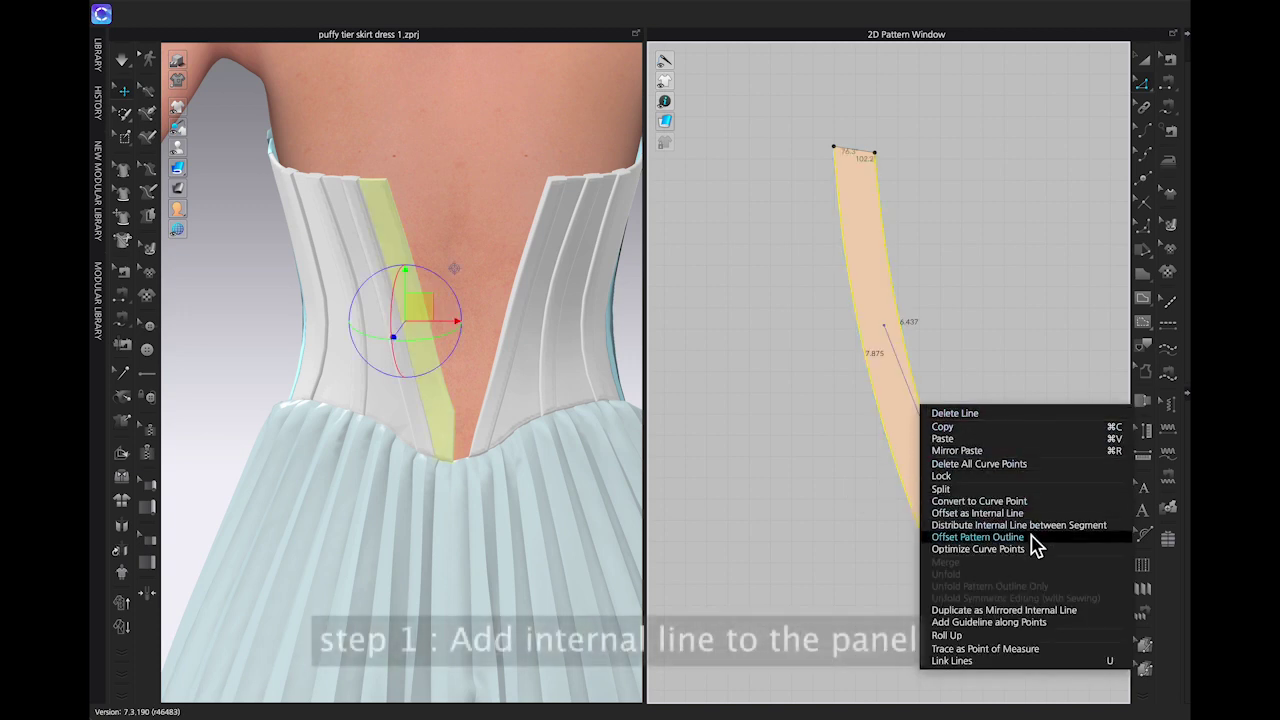
pyautogui.click(1033, 525)
pyautogui.click(726, 431)
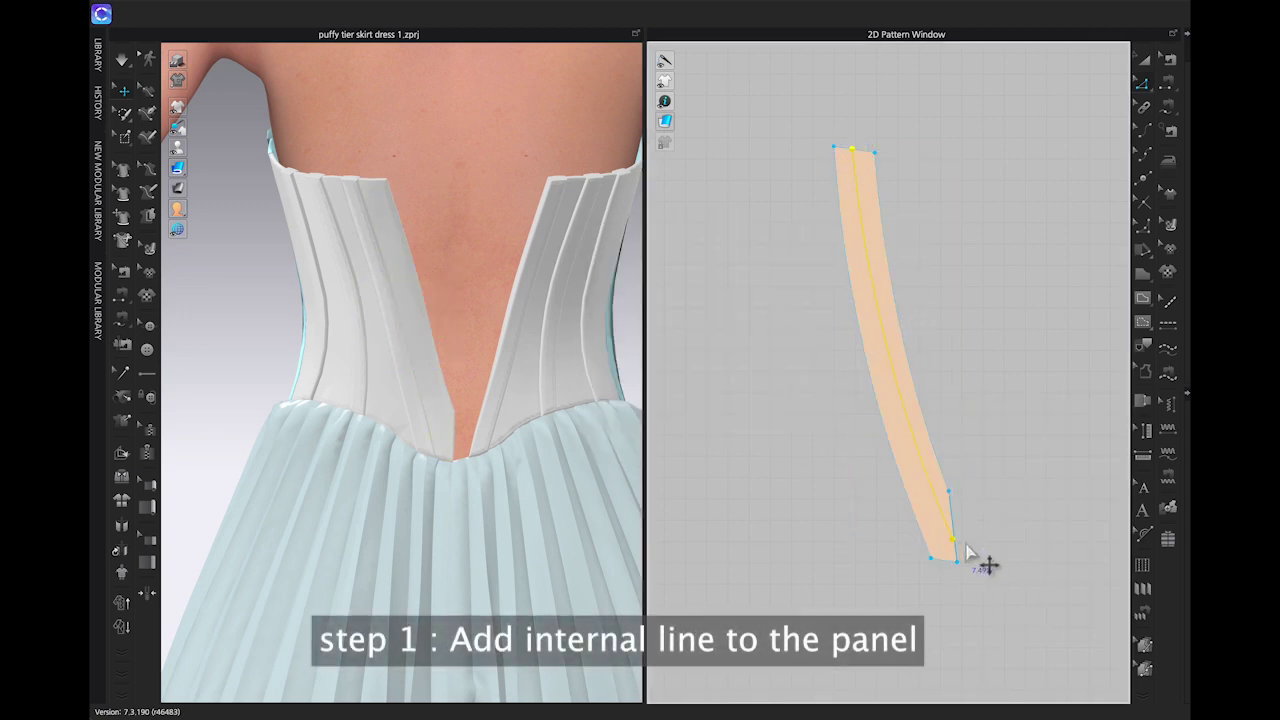
# - Move the internal line's lower end to the panel's bottom corner and smooth the line's curve
pyautogui.scroll(3, 958, 566)
pyautogui.moveTo(957, 562); pyautogui.dragTo(932, 603, button='middle')
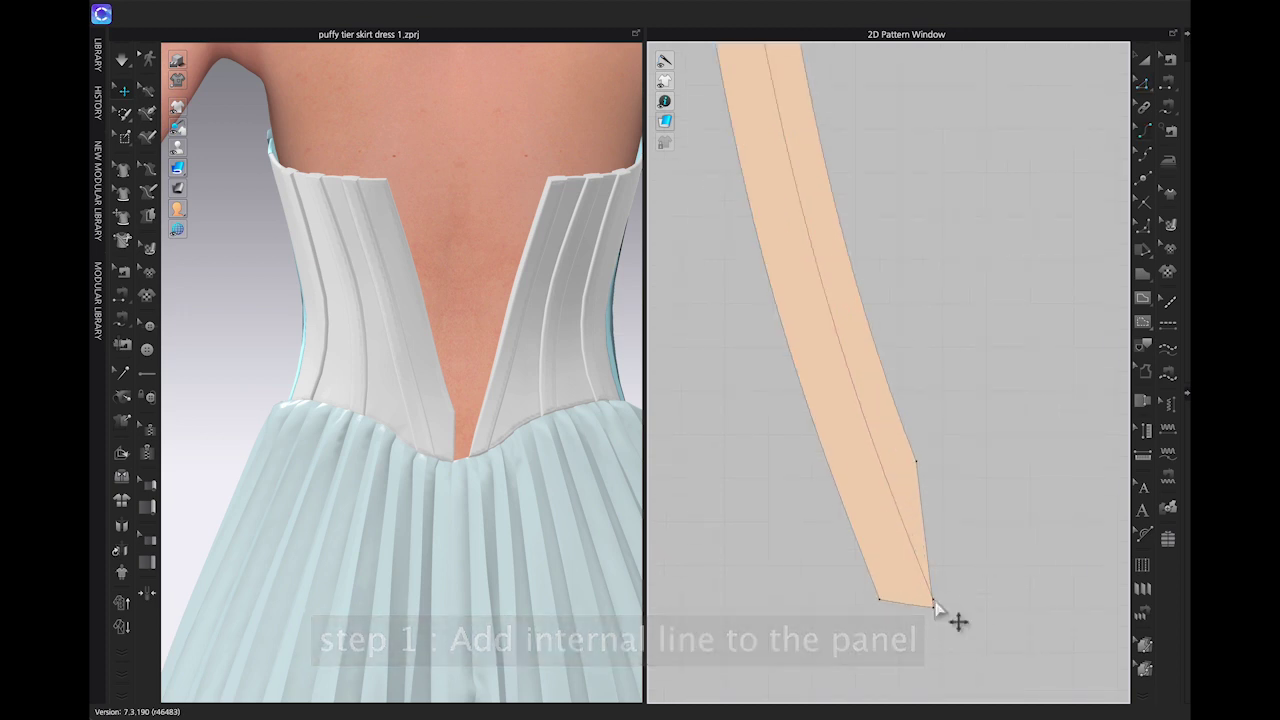
pyautogui.scroll(-3, 900, 230)
pyautogui.moveTo(902, 222); pyautogui.dragTo(895, 342, button='middle')
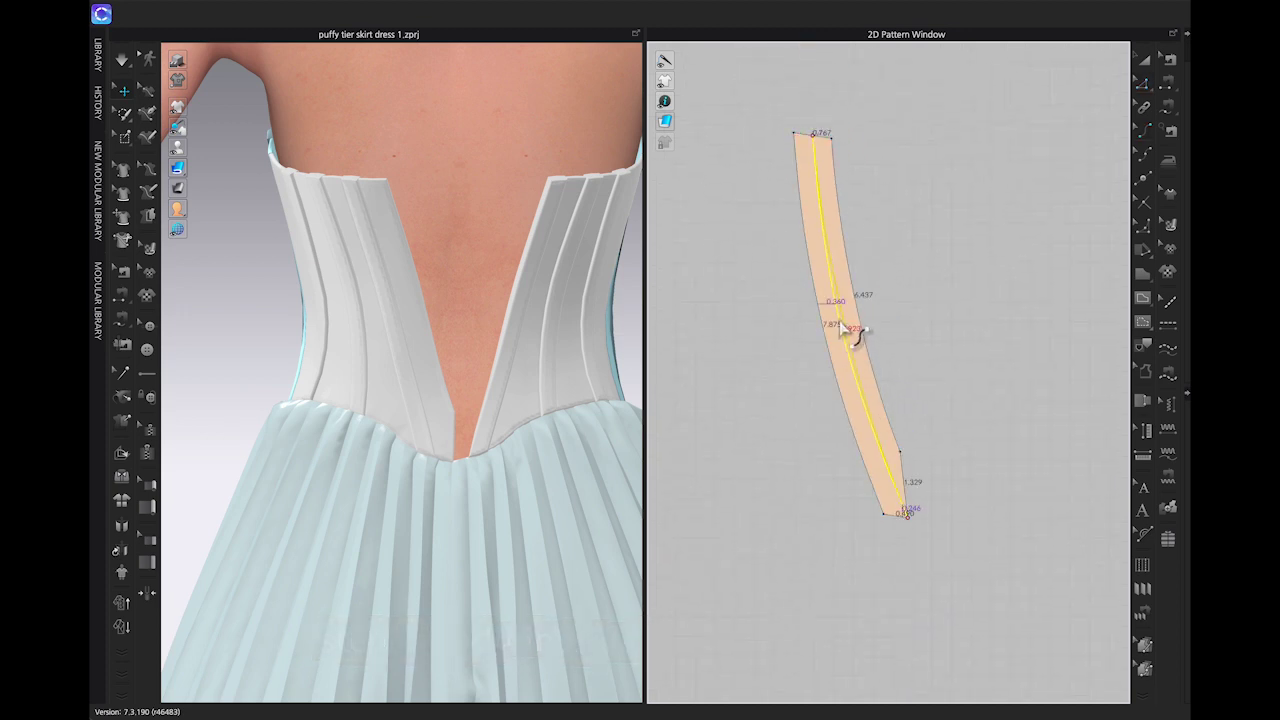
pyautogui.scroll(3, 1011, 129)
pyautogui.moveTo(1011, 129); pyautogui.dragTo(1089, 89, button='middle')
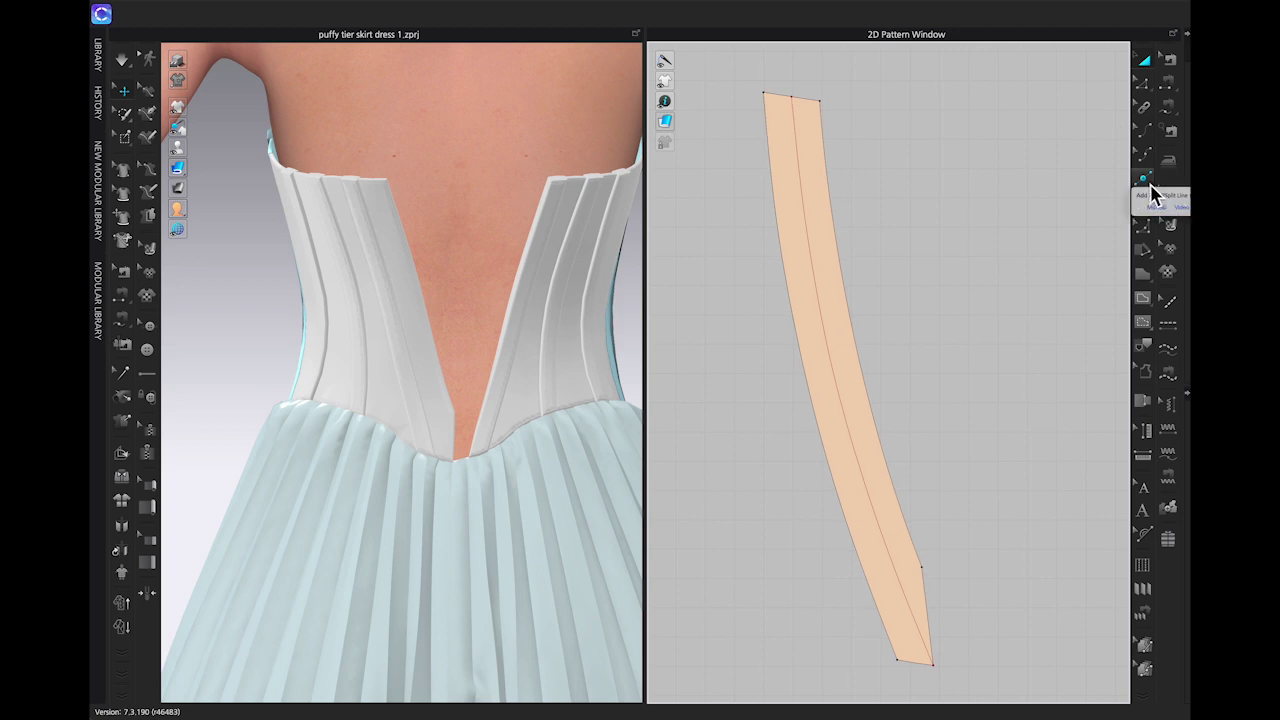
# - Add a point near each end of the internal line and split the stretch between them uniformly into 8 segments
pyautogui.click(794, 131)
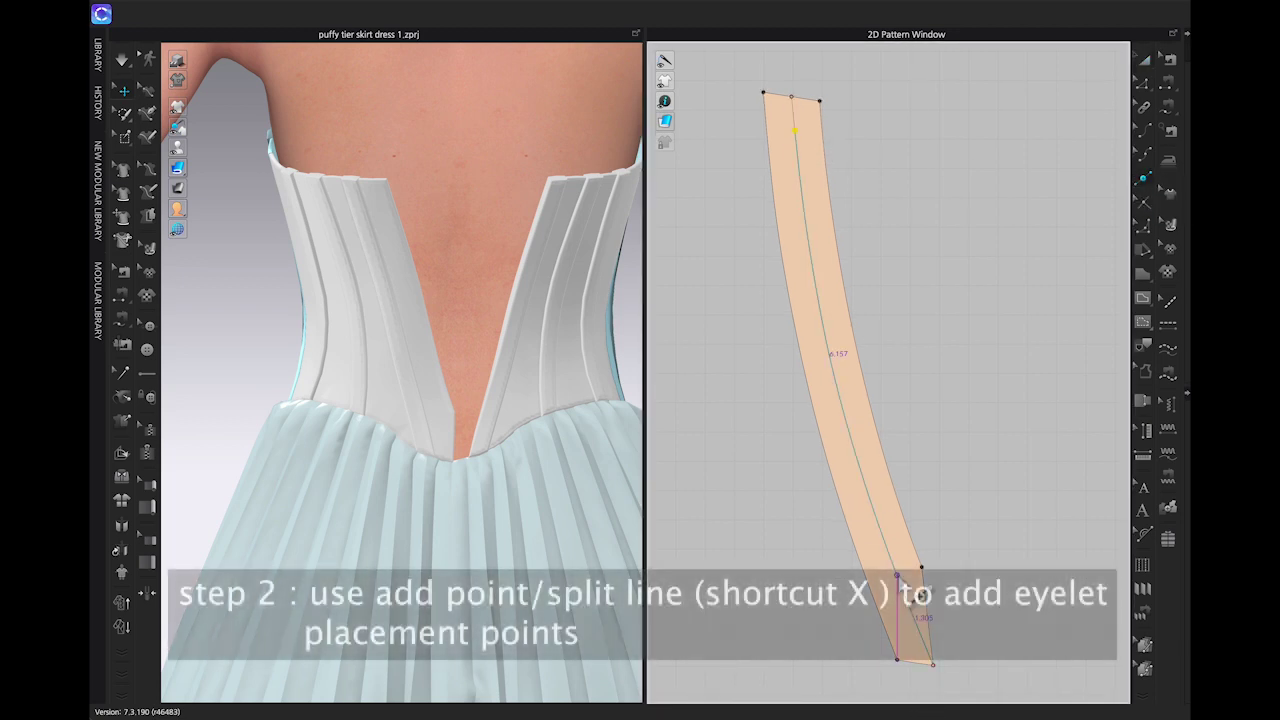
pyautogui.rightClick(824, 326)
pyautogui.click(672, 388)
pyautogui.click(835, 414)
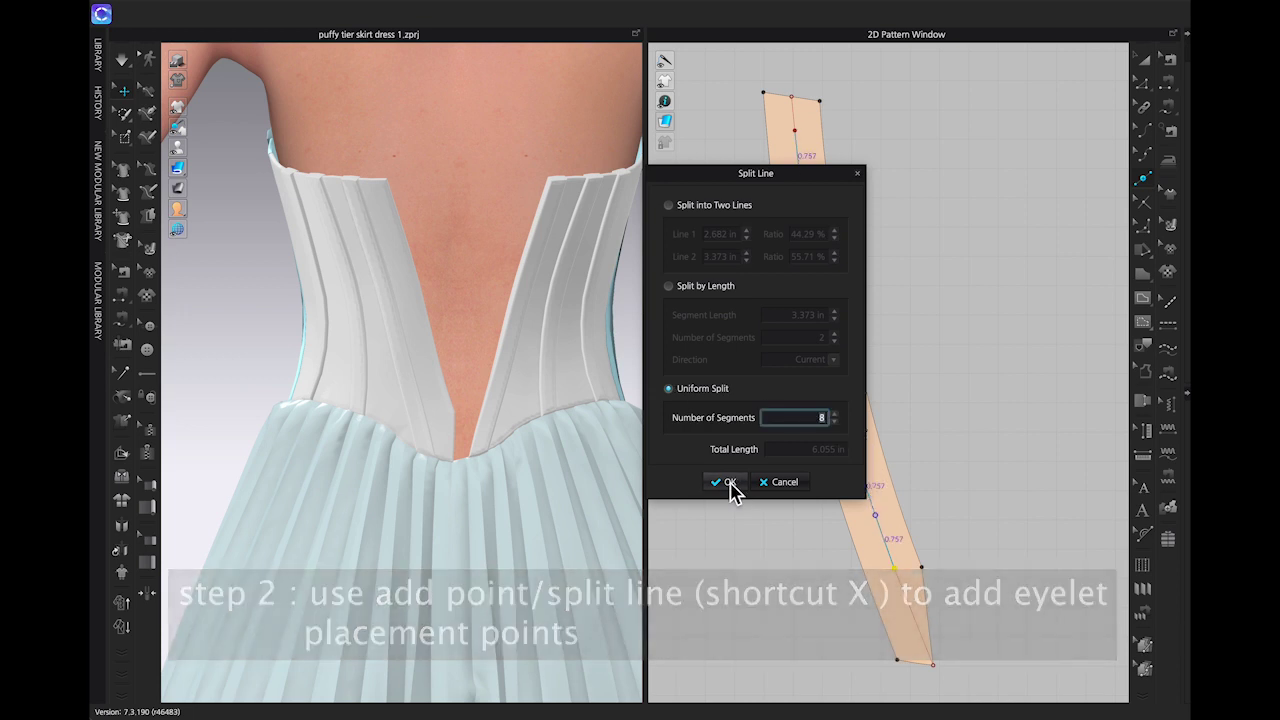
pyautogui.click(728, 482)
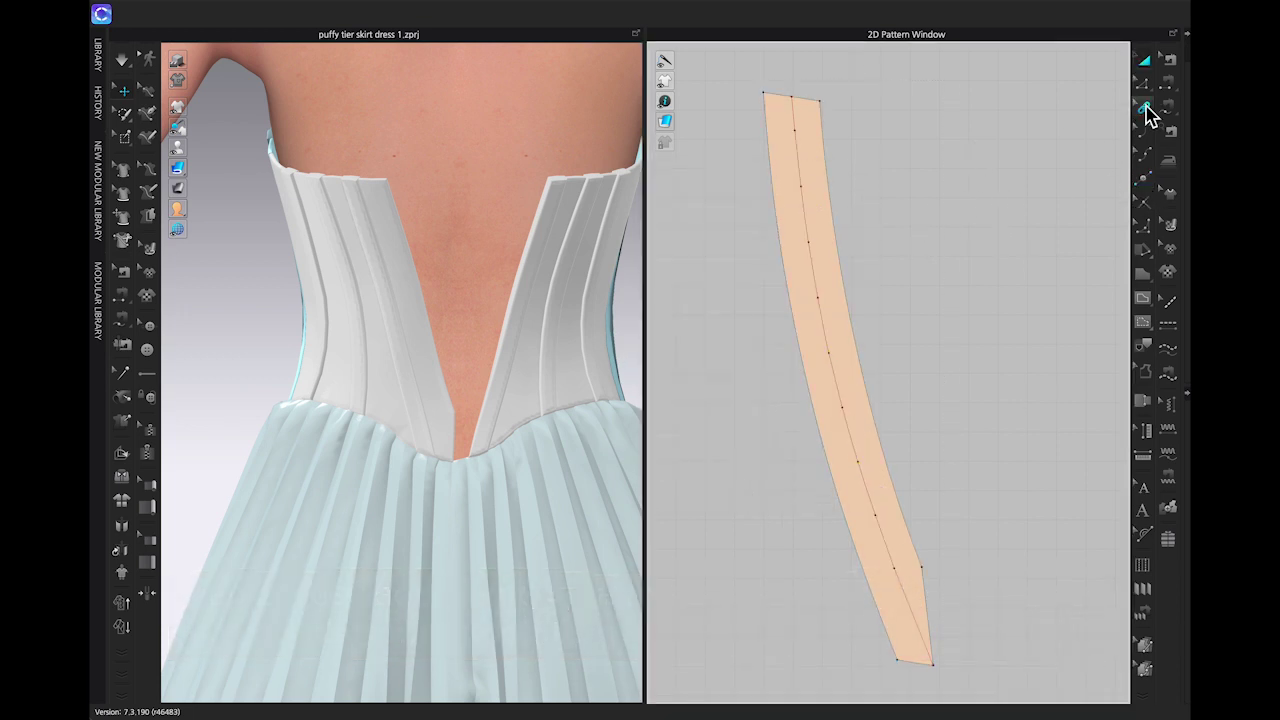
# - Create an internal circle 0.4 in in diameter near the top of the corset panel for the eyelet
pyautogui.click(1143, 300)
pyautogui.click(903, 206)
pyautogui.click(763, 391)
pyautogui.click(778, 141)
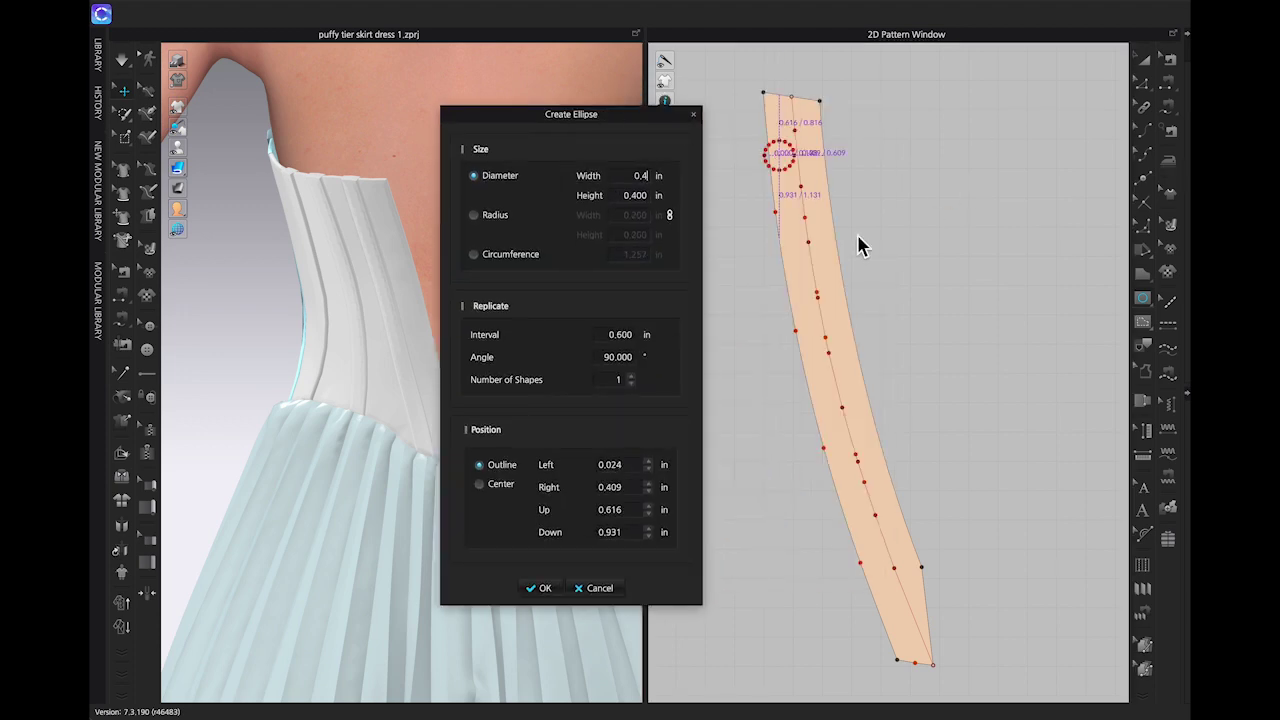
pyautogui.write('5')
pyautogui.press('BackSpace')
pyautogui.press('BackSpace')
pyautogui.write('4')
pyautogui.press('Return')
# - Reduce the eyelet circle to a single point and offset it inward by 0.06 in as an internal line
pyautogui.scroll(4, 860, 157)
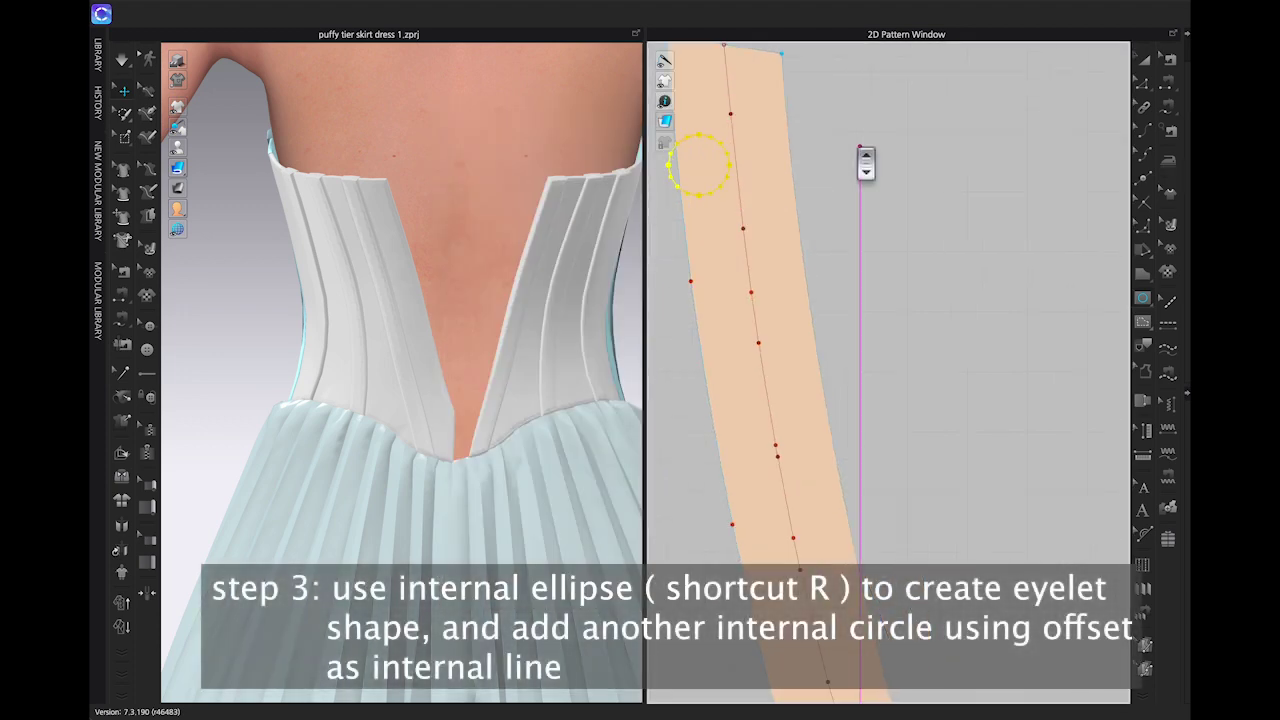
pyautogui.moveTo(860, 157); pyautogui.dragTo(1010, 262, button='middle')
pyautogui.press('a')
pyautogui.moveTo(837, 268); pyautogui.dragTo(866, 256)
pyautogui.scroll(2, 890, 172)
pyautogui.press('z')
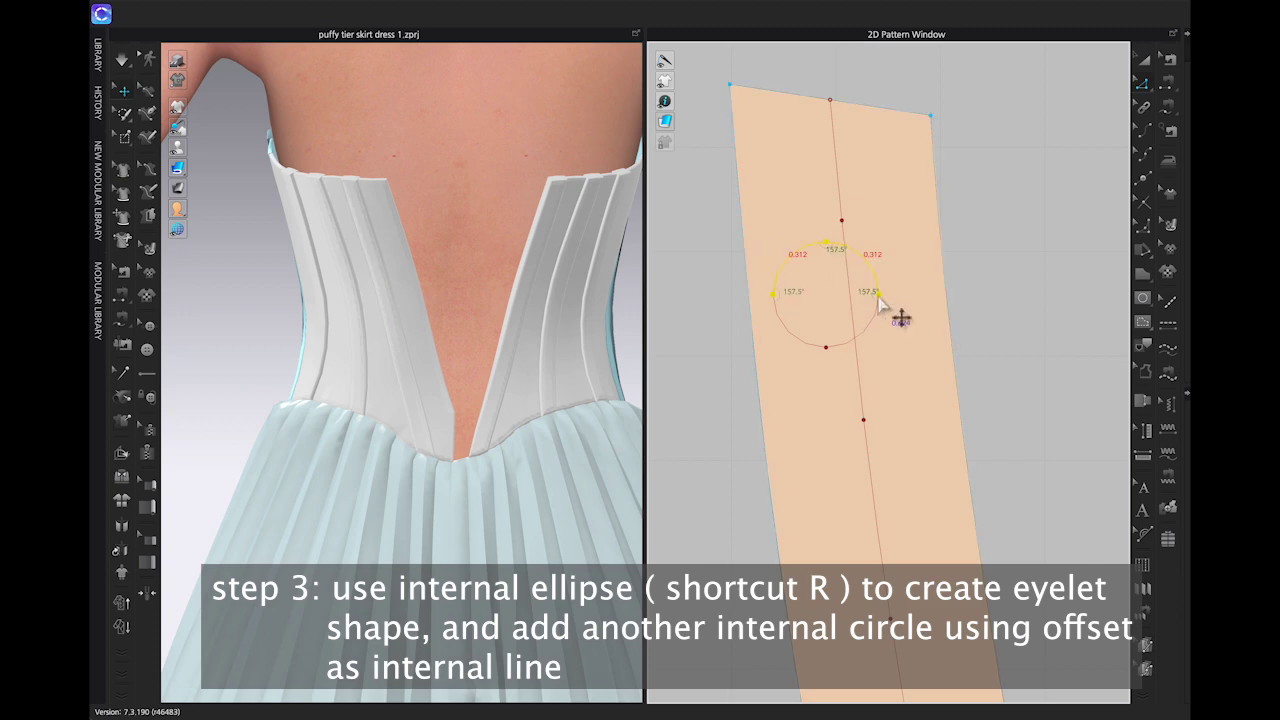
pyautogui.rightClick(880, 330)
pyautogui.click(950, 466)
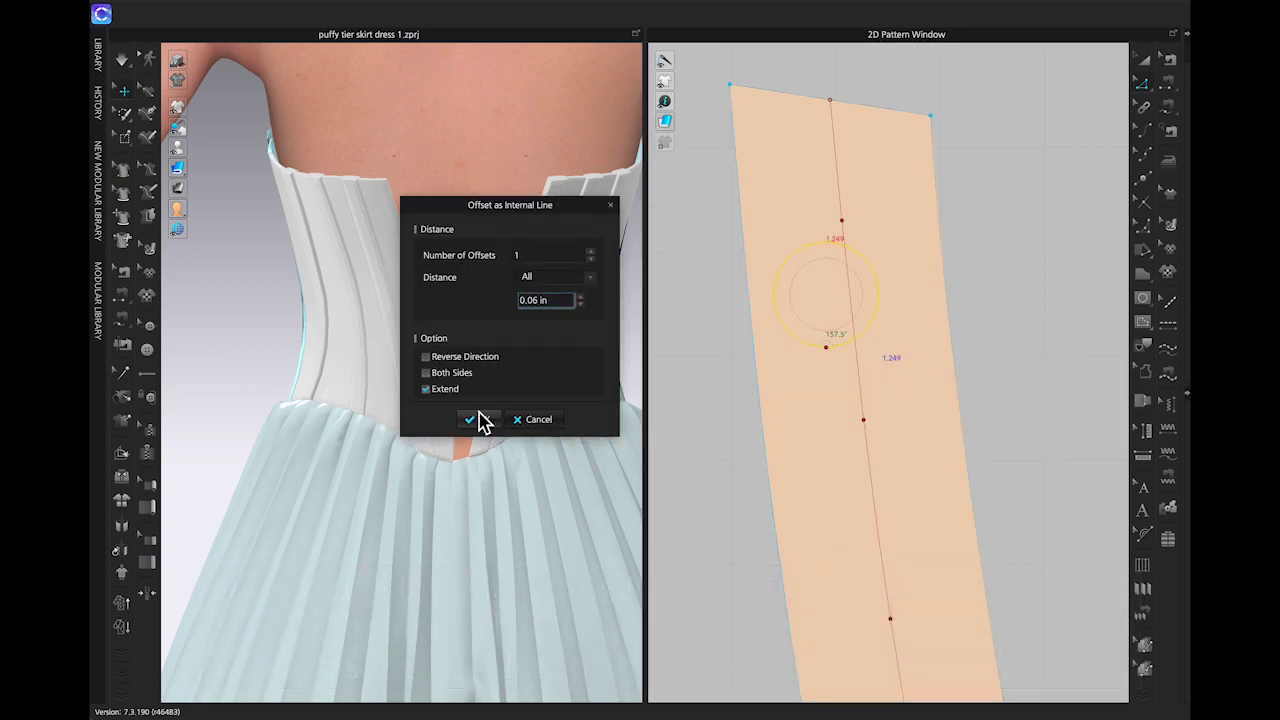
pyautogui.press('Return')
pyautogui.rightClick(859, 309)
pyautogui.click(920, 372)
pyautogui.click(812, 328)
pyautogui.keyDown('shift'); pyautogui.click(840, 328); pyautogui.keyUp('shift')
pyautogui.rightClick(840, 328)
pyautogui.click(908, 399)
pyautogui.scroll(1, 867, 235)
pyautogui.hotkey('ctrl', 'z')
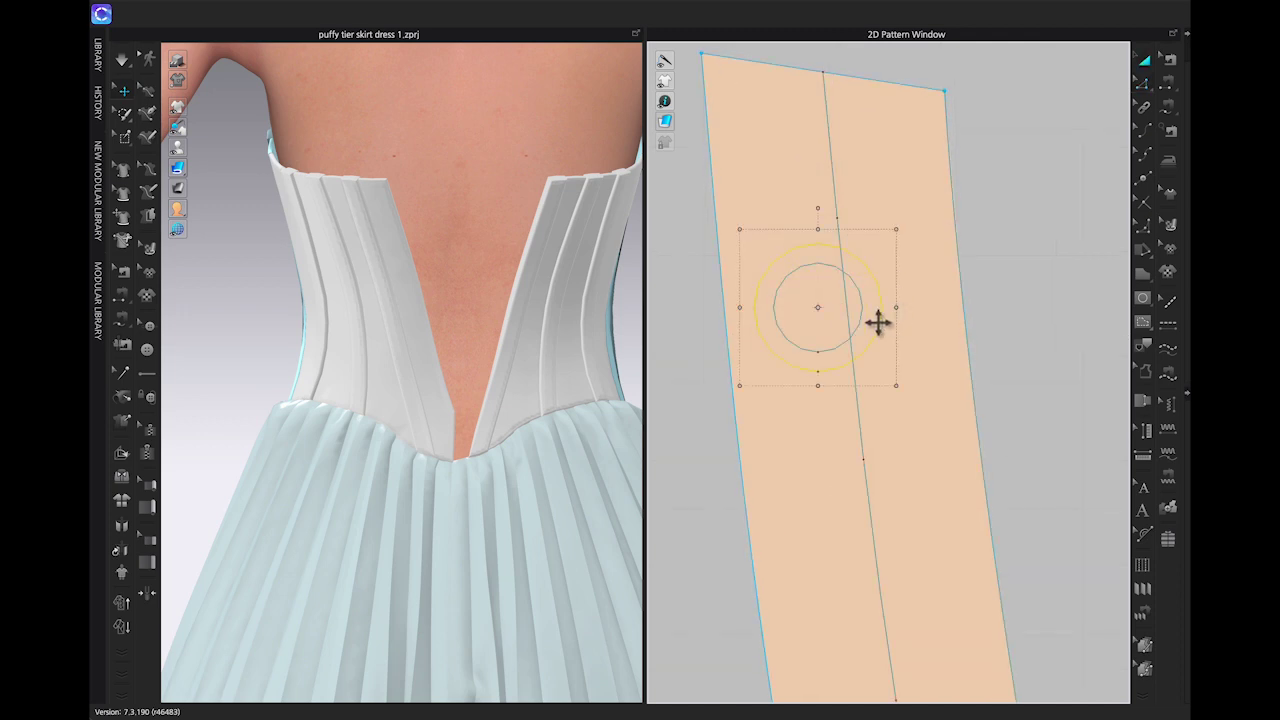
# - Select both eyelet circles and center them on the internal line's first placement point
pyautogui.click(801, 270)
pyautogui.click(1066, 371)
pyautogui.scroll(-1, 1069, 371)
pyautogui.moveTo(1069, 371); pyautogui.dragTo(1026, 285, button='middle')
pyautogui.click(836, 158)
pyautogui.click(866, 181)
# - Copy both concentric eyelet circles and paste them centered on each remaining placement point down the corset panel
pyautogui.hotkey('ctrl', 'c')
pyautogui.hotkey('ctrl', 'v')
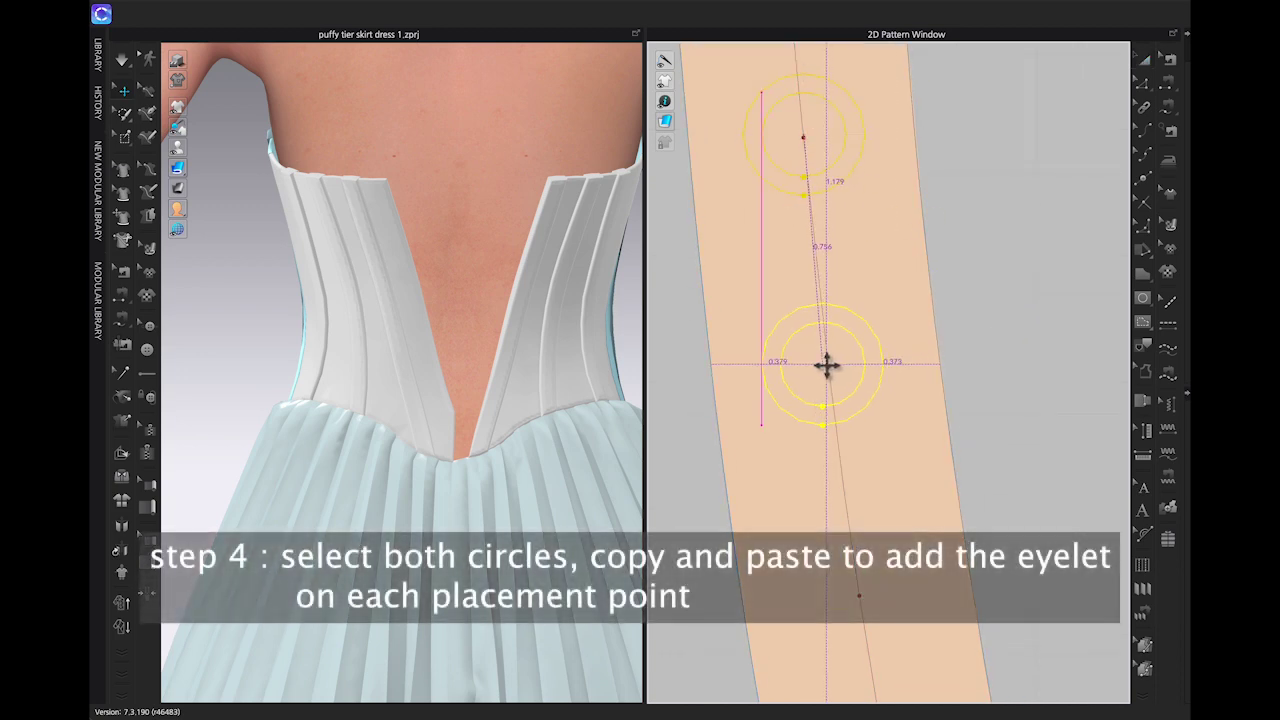
pyautogui.click(826, 366)
pyautogui.scroll(-1, 942, 445)
pyautogui.hotkey('ctrl', 'v')
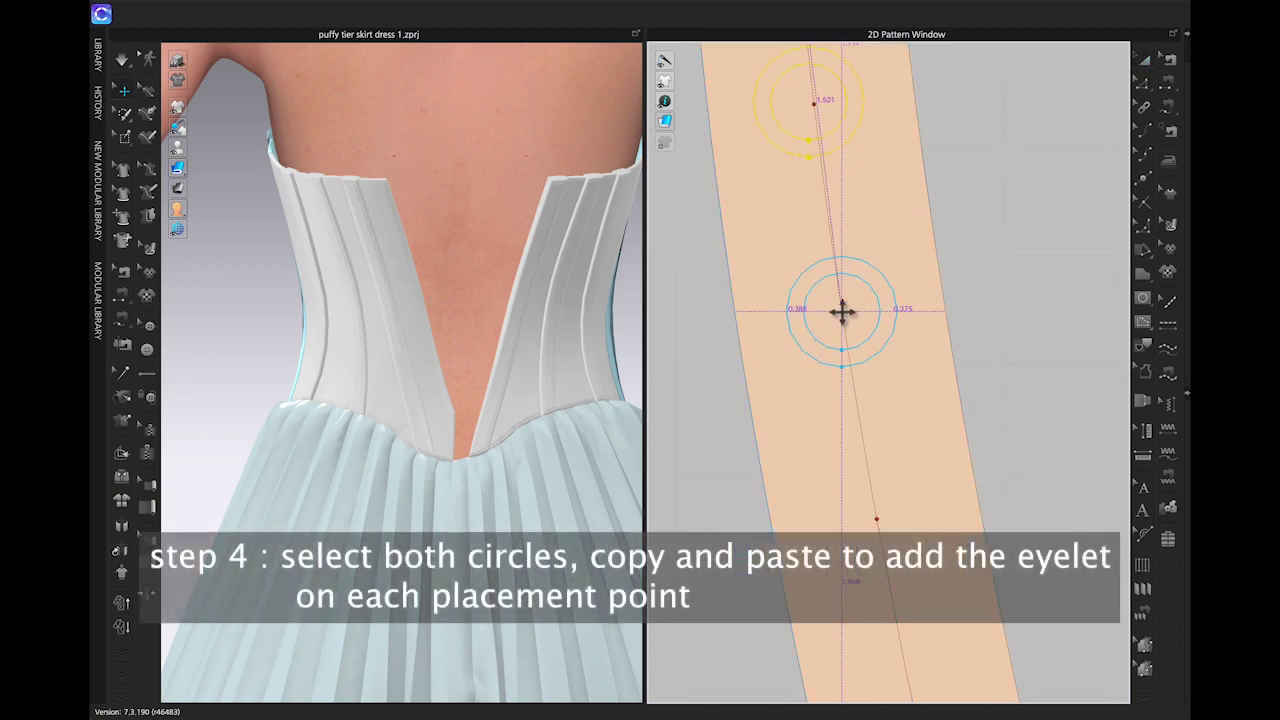
pyautogui.scroll(-2, 843, 314)
pyautogui.click(874, 481)
pyautogui.hotkey('ctrl', 'v')
pyautogui.click(895, 565)
pyautogui.hotkey('ctrl', 'v')
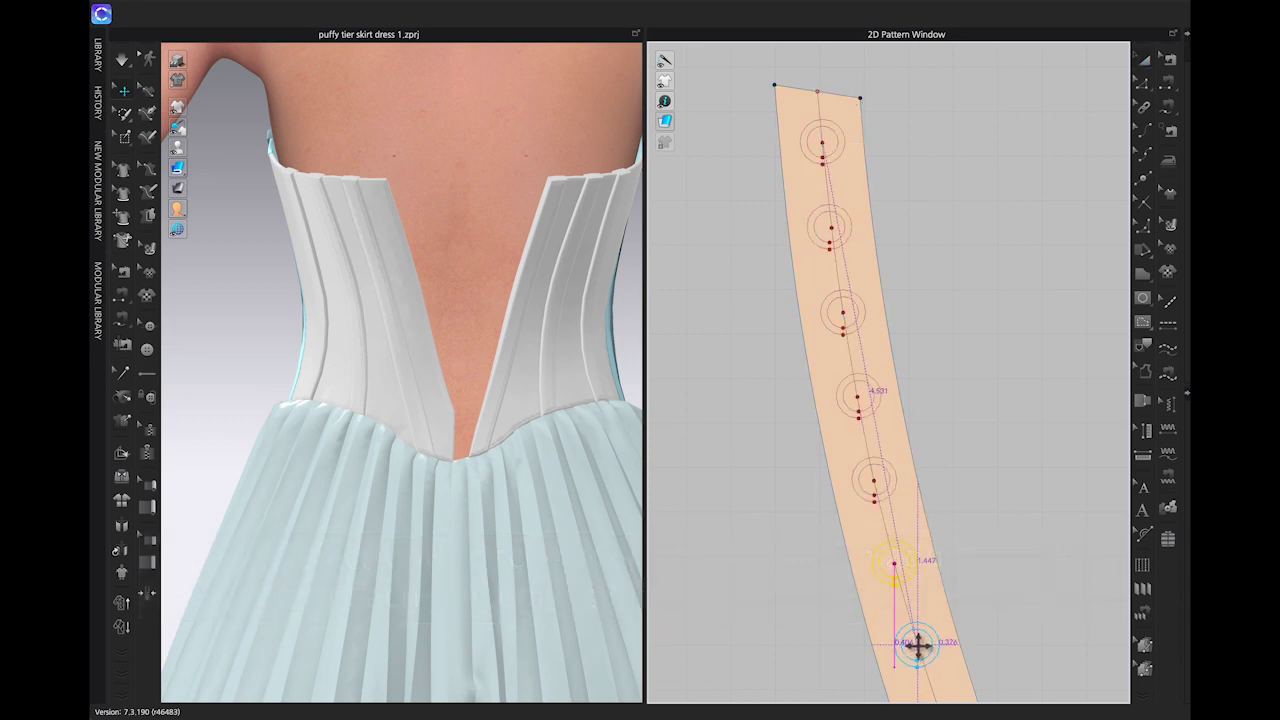
pyautogui.click(918, 646)
pyautogui.moveTo(955, 690); pyautogui.dragTo(920, 482, button='middle')
pyautogui.hotkey('ctrl', 'v')
pyautogui.click(912, 518)
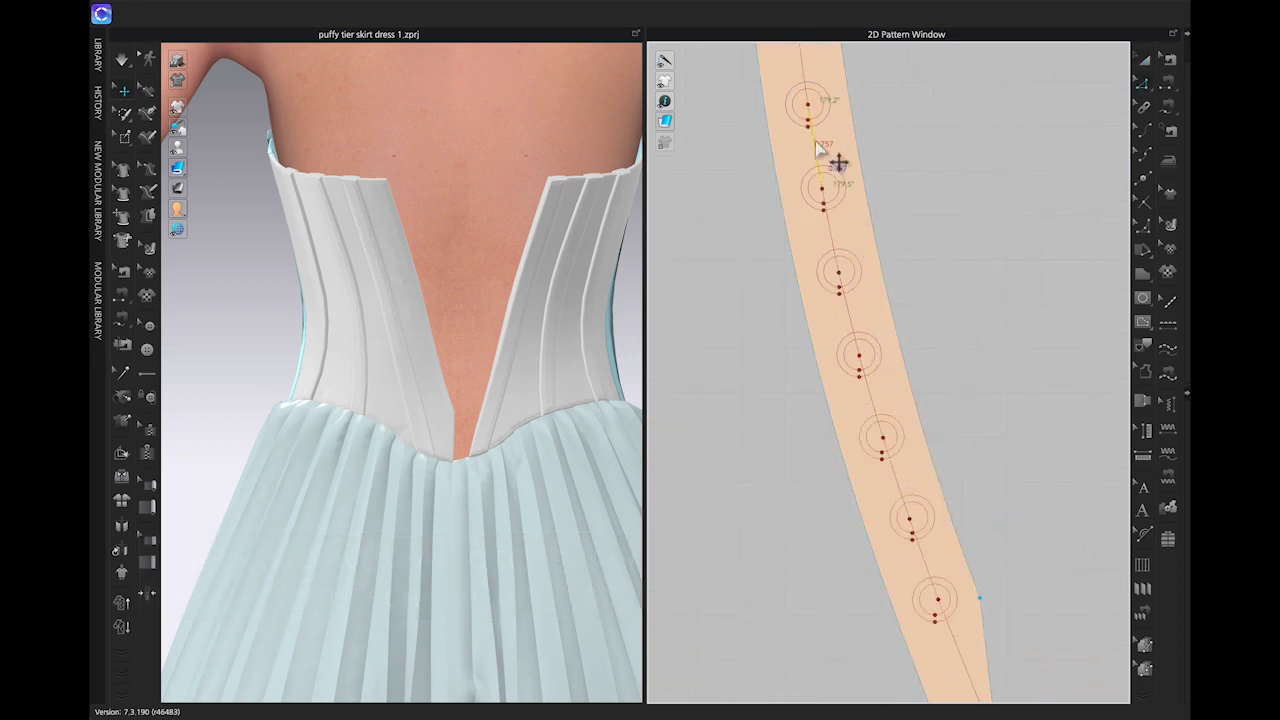
# - Remove the internal placement line, then select all eyelet circles on the panel and apply Cut & Sew
pyautogui.click(898, 487)
pyautogui.scroll(-3, 1034, 457)
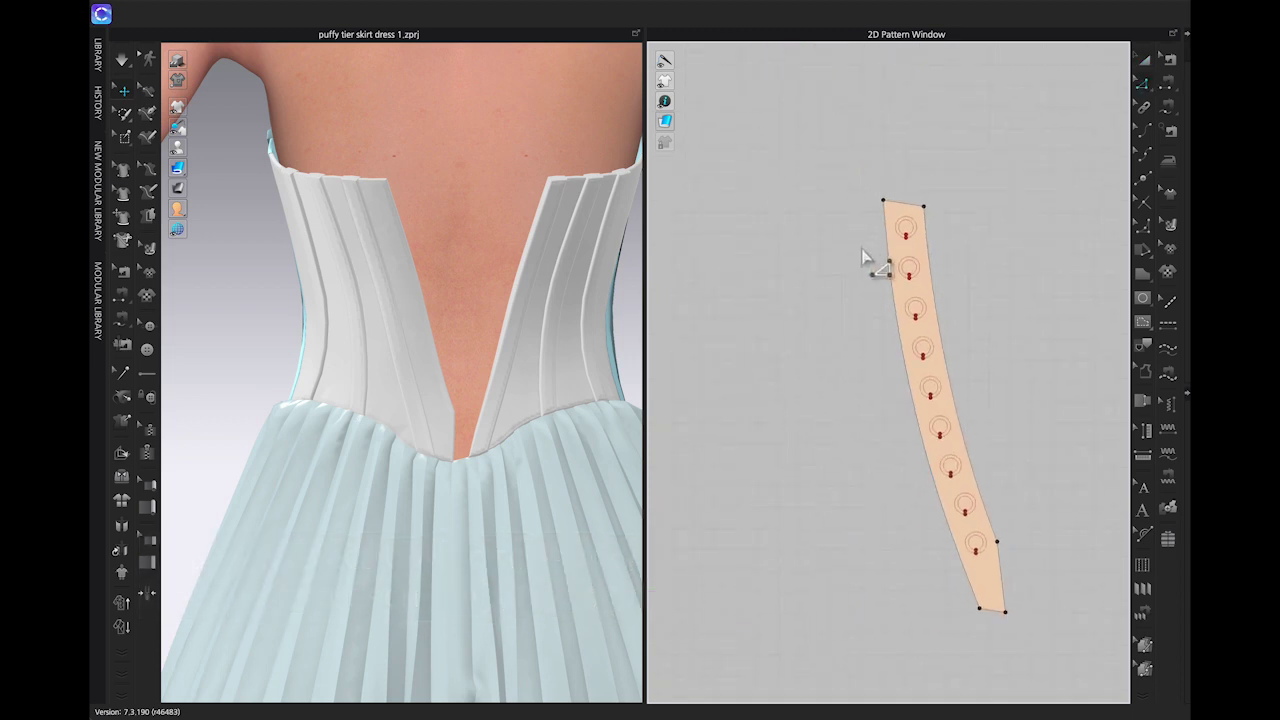
pyautogui.moveTo(960, 510); pyautogui.dragTo(1000, 566)
pyautogui.rightClick(978, 542)
pyautogui.click(1043, 420)
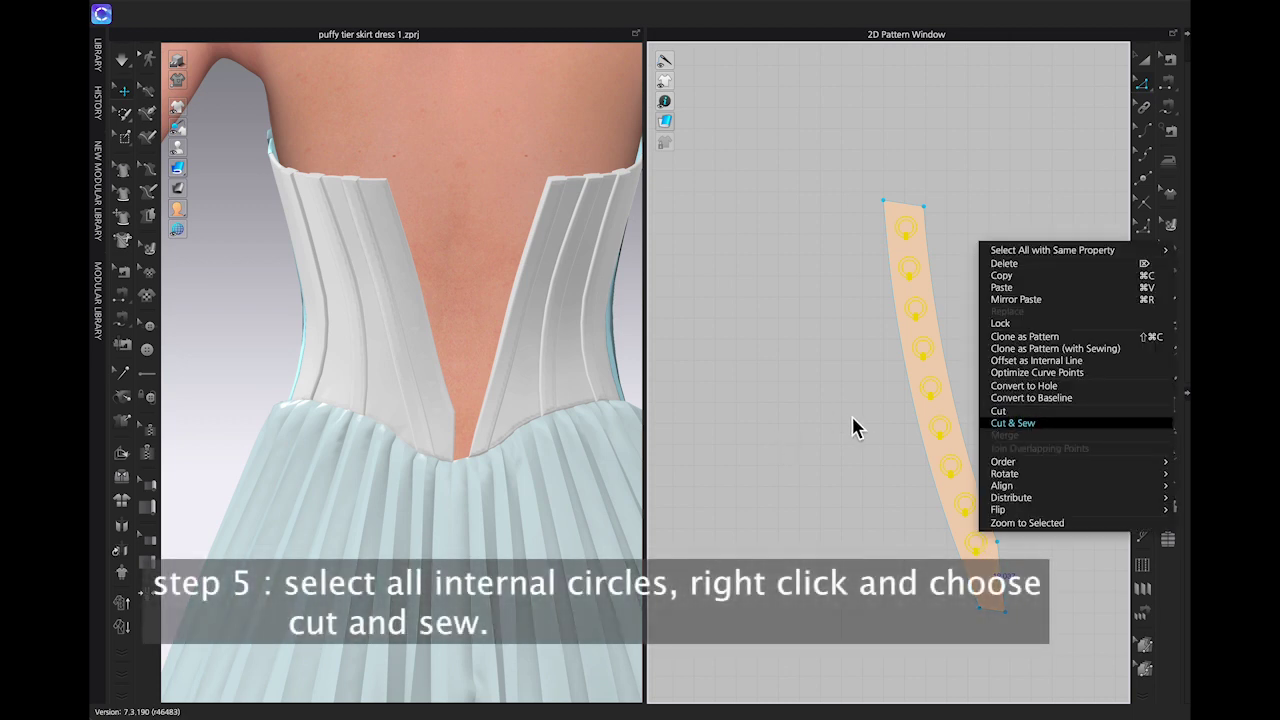
# - Move the cut-out corset panel, eyelet rings and center discs apart into separate groups in the 2D pattern layout
pyautogui.moveTo(946, 277); pyautogui.dragTo(1007, 278)
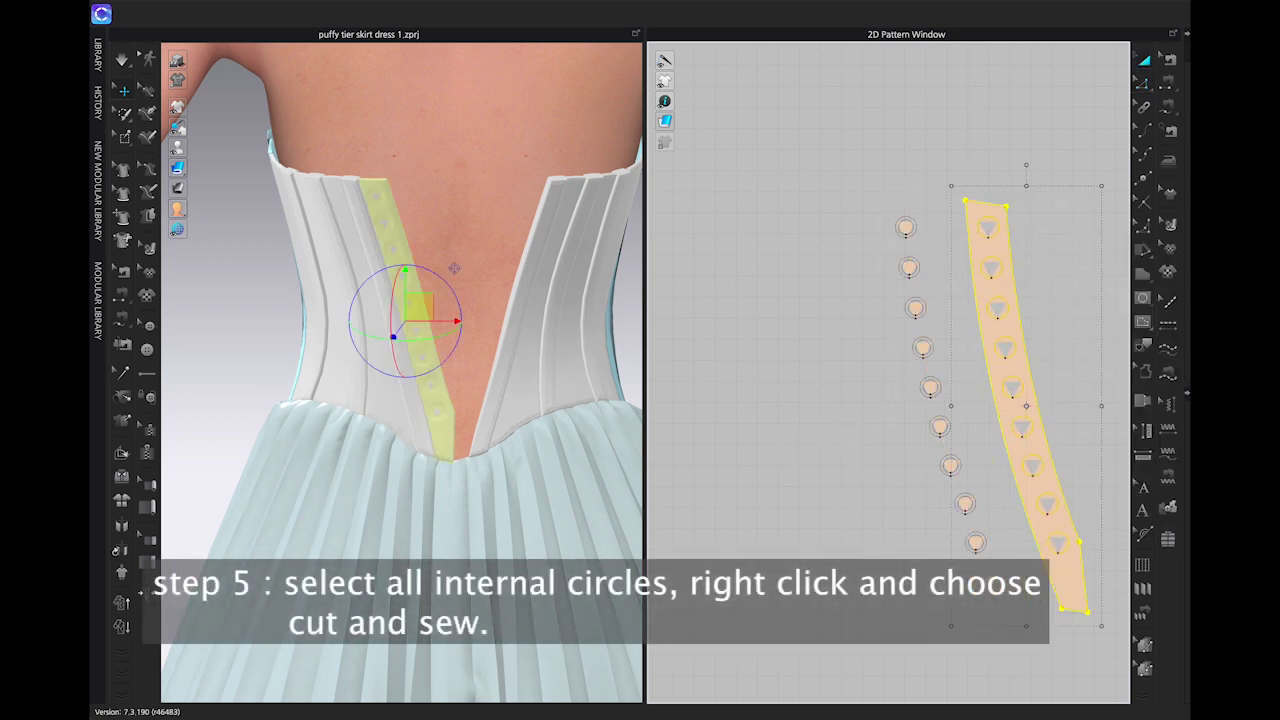
pyautogui.moveTo(858, 188); pyautogui.dragTo(1106, 652)
pyautogui.press('Return')
pyautogui.click(738, 398)
pyautogui.click(775, 418)
pyautogui.moveTo(988, 593); pyautogui.dragTo(988, 593)
pyautogui.moveTo(996, 533); pyautogui.dragTo(950, 533)
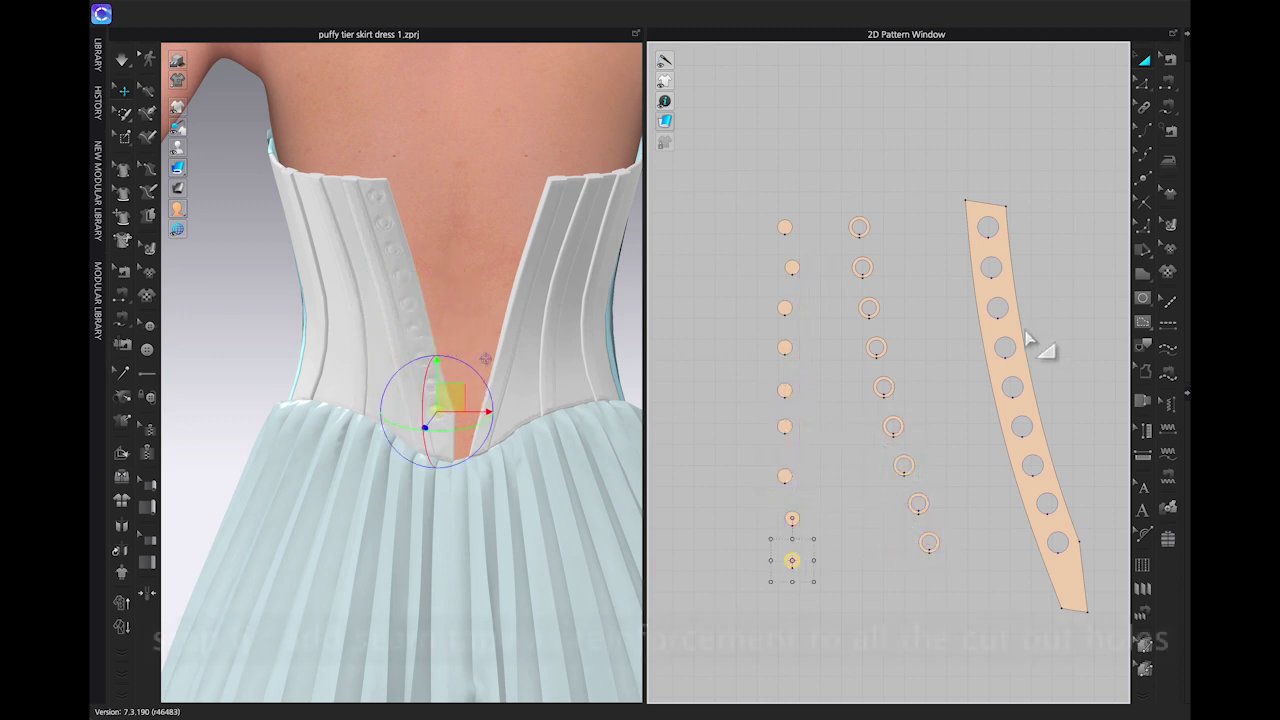
# - Add seam tape as reinforcement around all the cut-out eyelet holes in the corset panel
pyautogui.click(1173, 225)
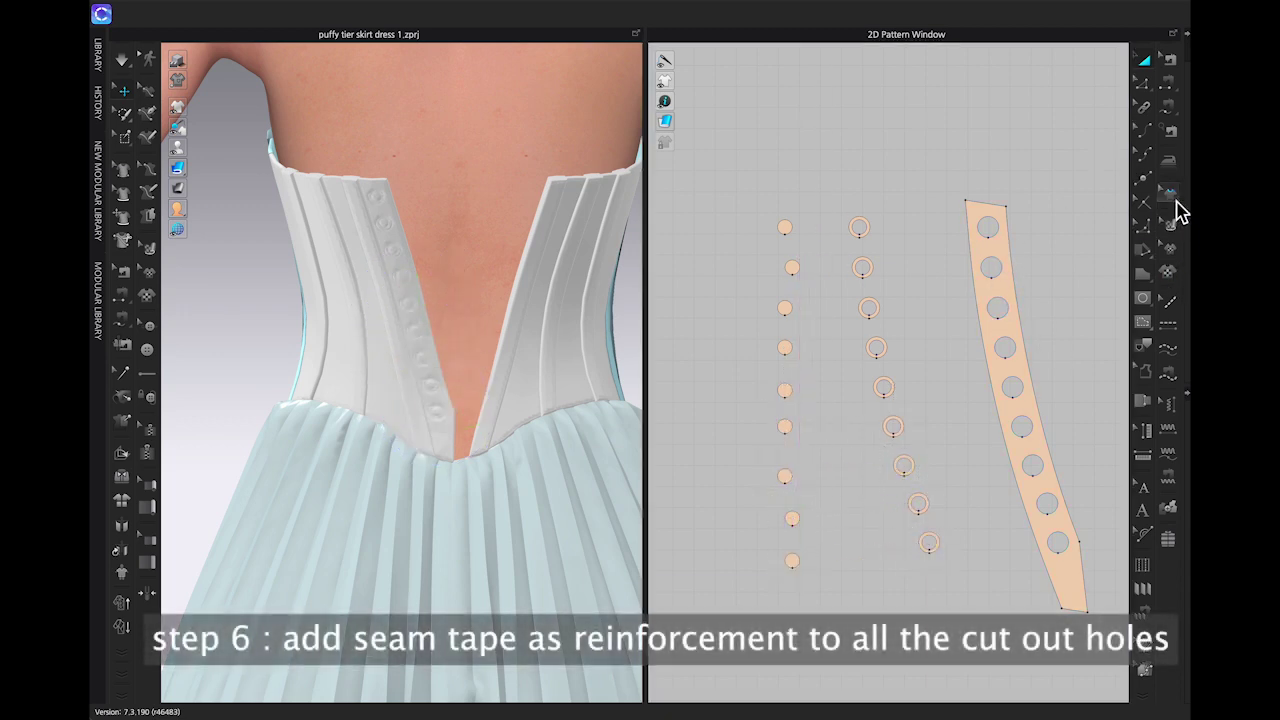
pyautogui.click(1065, 578)
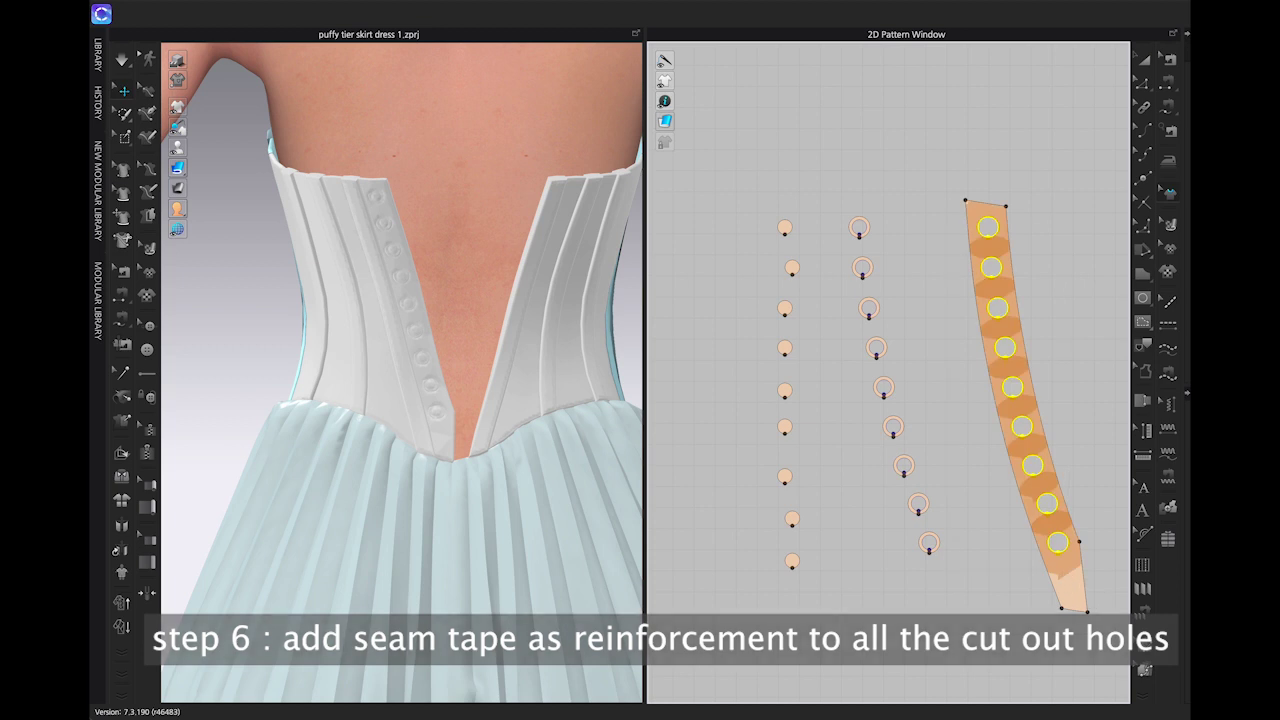
# - Assign transparent fabric to the center eyelet discs and adjust the thickness rendering and curved side geometry of the eyelet patterns
pyautogui.click(1142, 83)
pyautogui.moveTo(830, 205); pyautogui.dragTo(945, 565)
pyautogui.click(858, 514)
pyautogui.moveTo(822, 585); pyautogui.dragTo(822, 585)
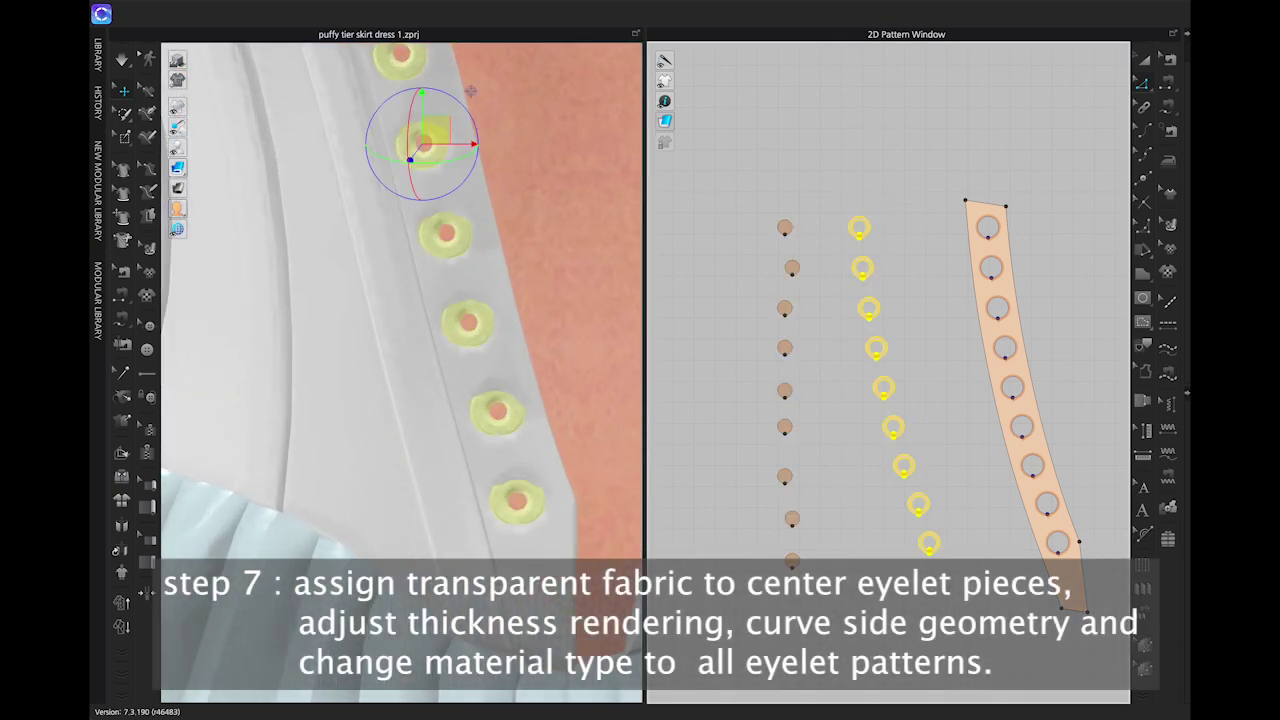
pyautogui.click(1006, 420)
pyautogui.press('a')
pyautogui.click(1021, 407)
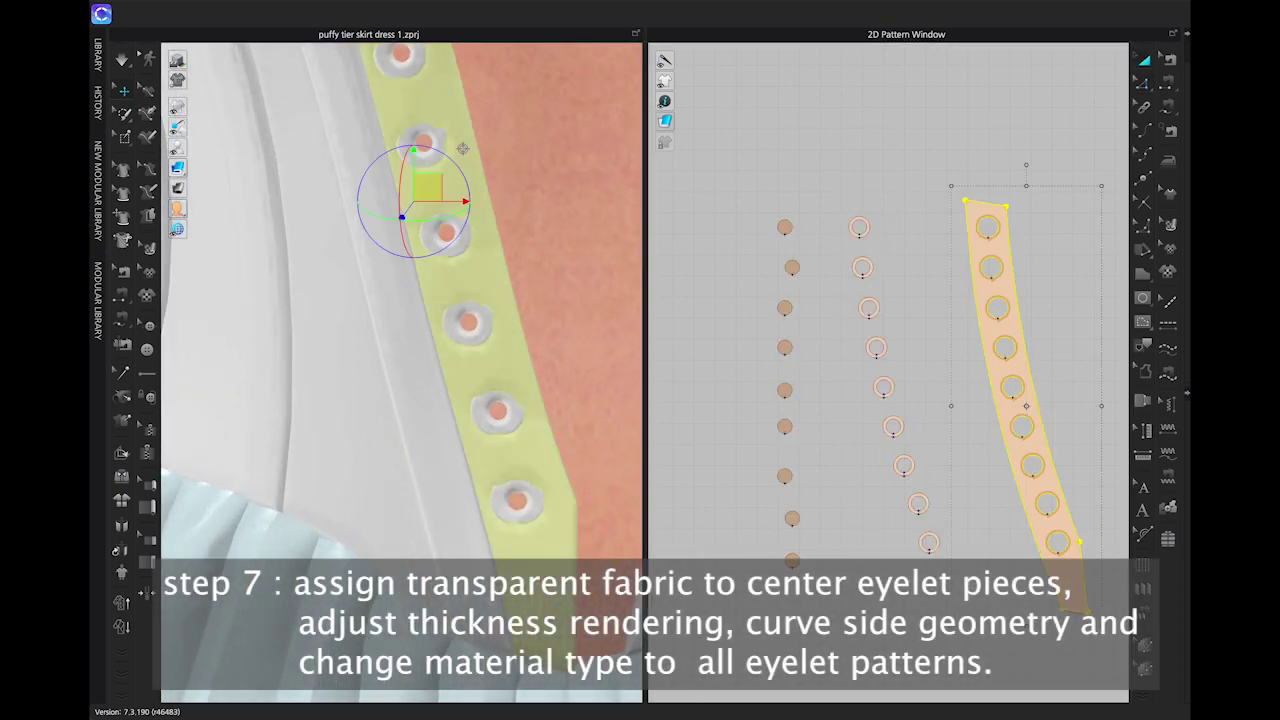
pyautogui.moveTo(834, 203); pyautogui.dragTo(954, 567)
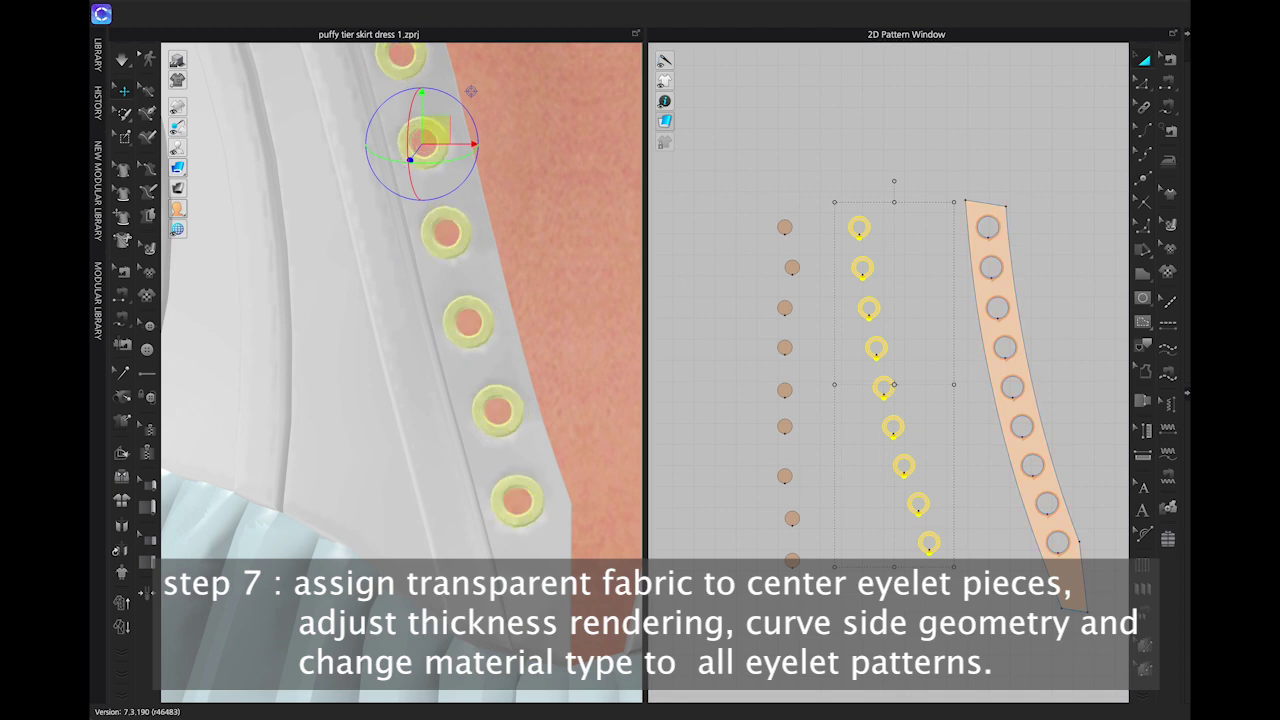
pyautogui.click(829, 203)
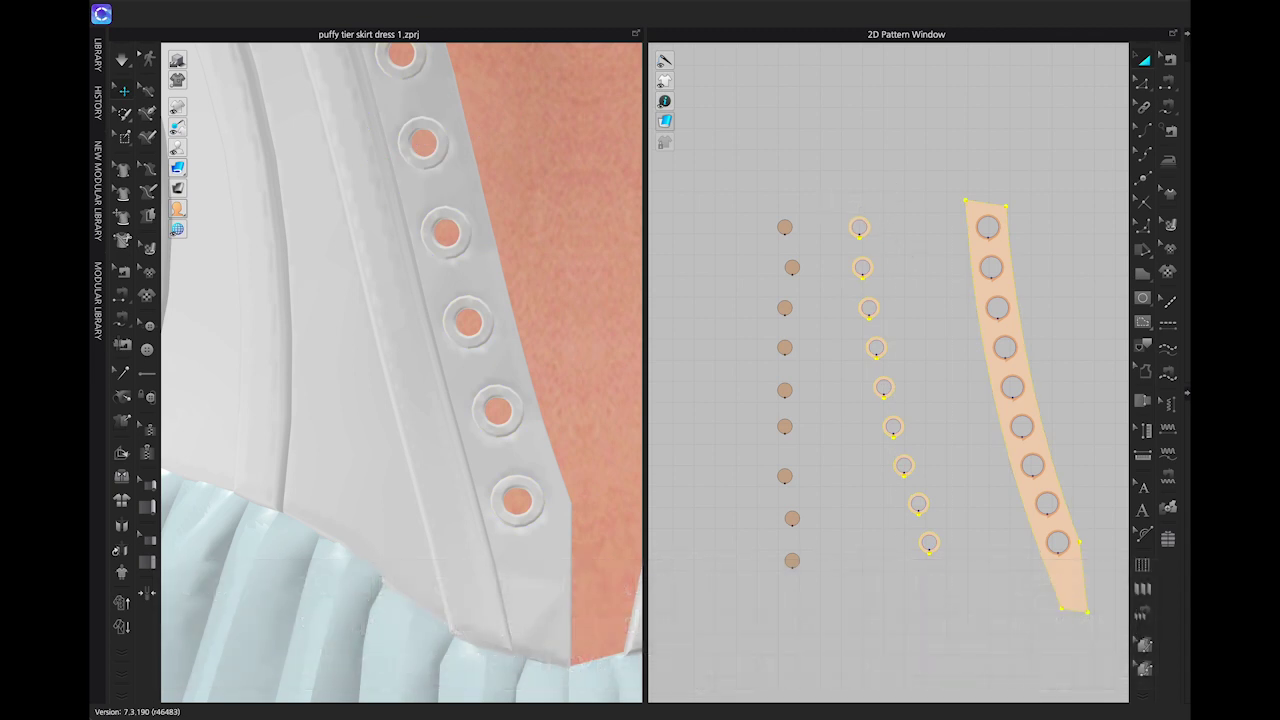
# - Change the material type of all eyelet rings and preview the corset back in the rendered 3D style
pyautogui.moveTo(823, 195); pyautogui.dragTo(968, 636)
pyautogui.click(175, 55)
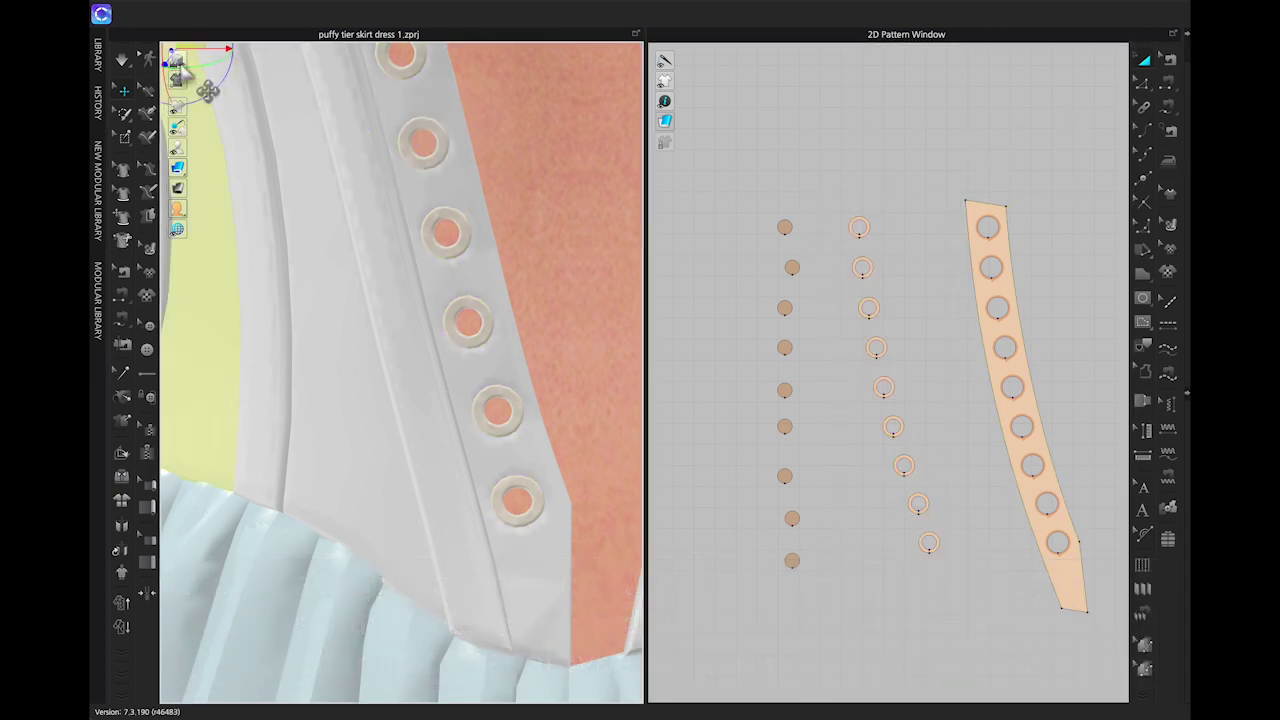
pyautogui.scroll(-10, 510, 310)
pyautogui.scroll(-3, 510, 310)
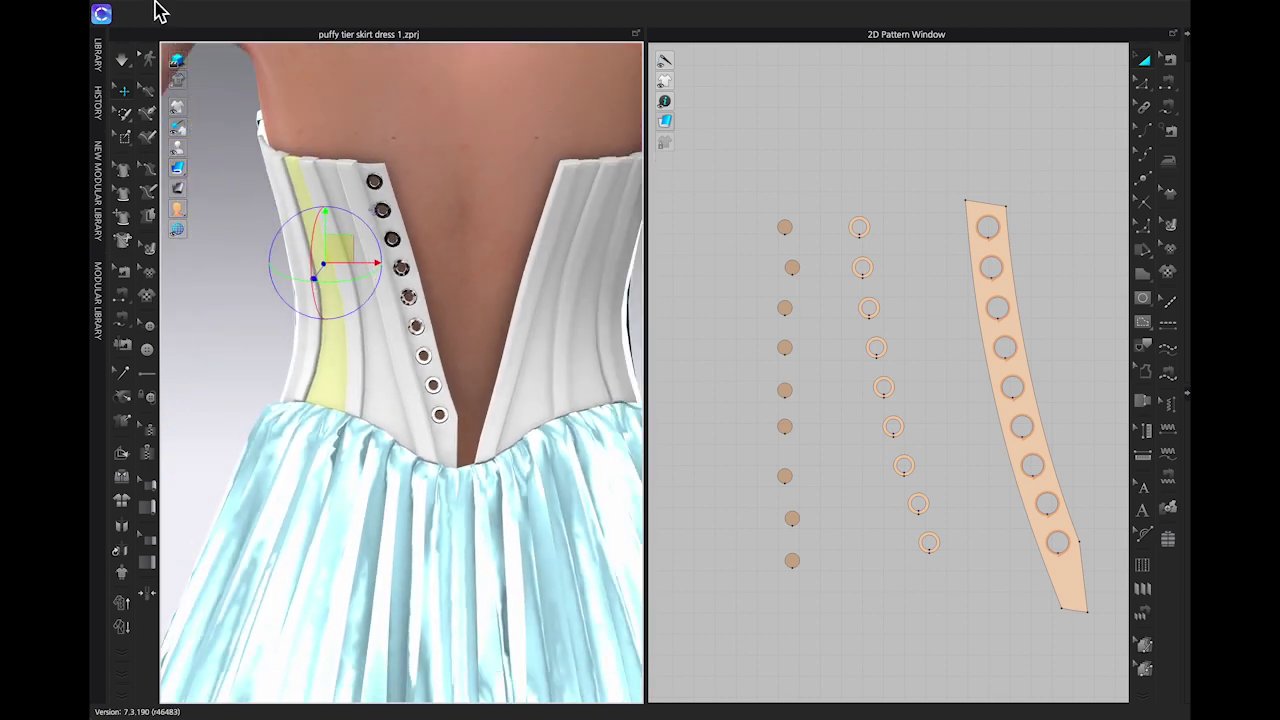
# - Draw a vertical internal line through the middle of the first center eyelet disc
pyautogui.scroll(5, 847, 233)
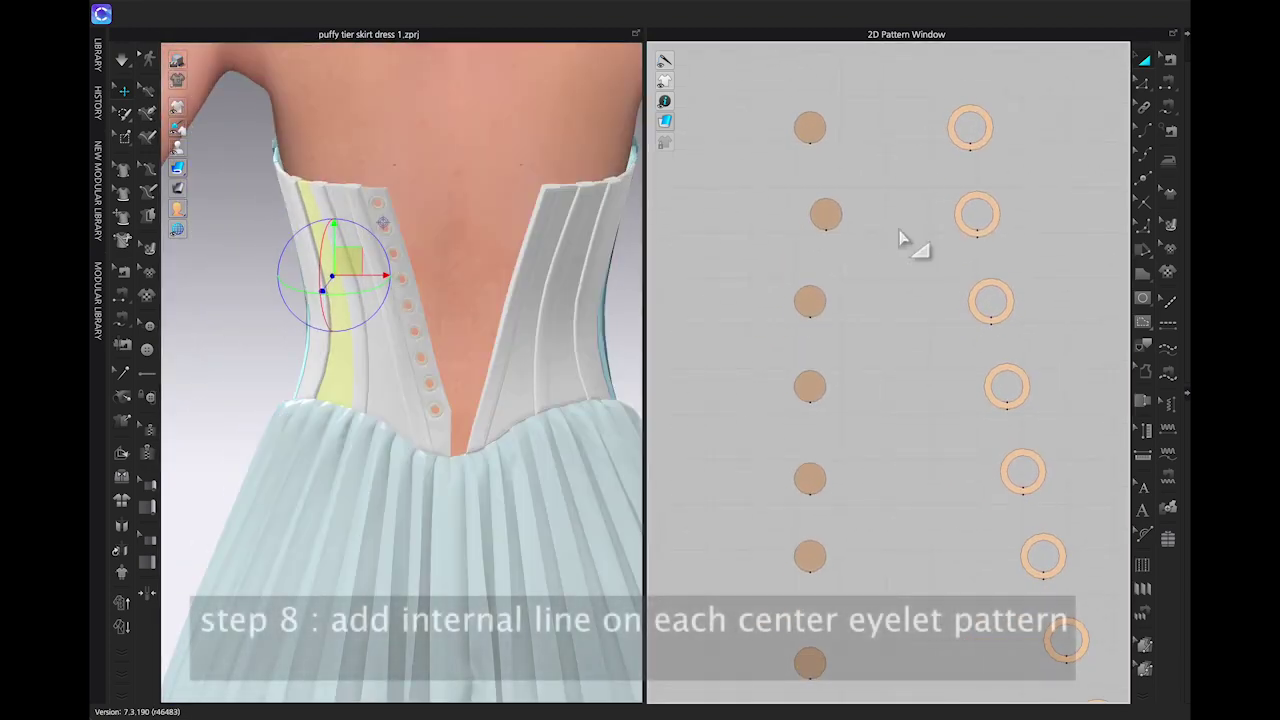
pyautogui.scroll(-2, 906, 249)
pyautogui.scroll(5, 877, 163)
pyautogui.click(1143, 298)
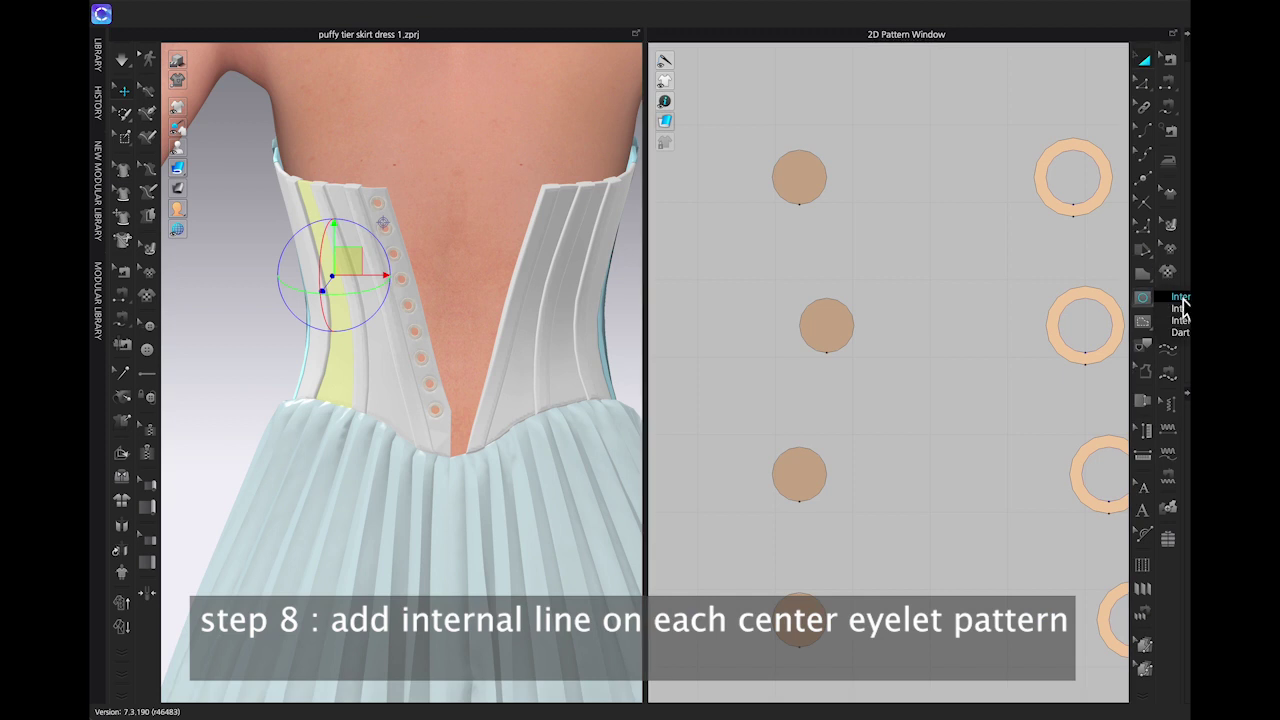
pyautogui.click(1174, 300)
pyautogui.scroll(5, 849, 191)
pyautogui.moveTo(800, 160); pyautogui.dragTo(880, 181, button='middle')
pyautogui.click(800, 117)
pyautogui.doubleClick(800, 231)
# - Paste the vertical internal line centered onto each of the remaining center eyelet discs
pyautogui.click(872, 559)
pyautogui.moveTo(995, 567); pyautogui.dragTo(944, 101, button='middle')
pyautogui.moveTo(942, 463); pyautogui.dragTo(1000, 208, button='middle')
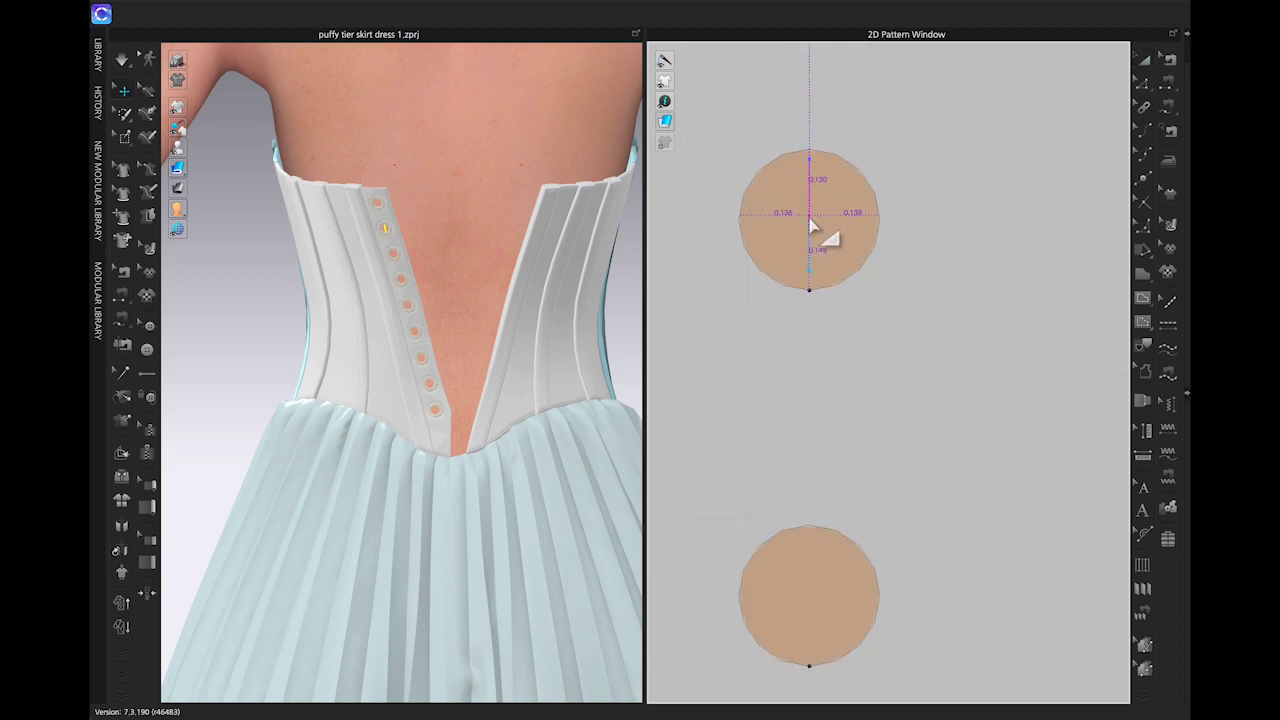
pyautogui.click(812, 596)
pyautogui.moveTo(977, 632); pyautogui.dragTo(991, 49, button='middle')
pyautogui.moveTo(904, 501); pyautogui.dragTo(915, 288, button='middle')
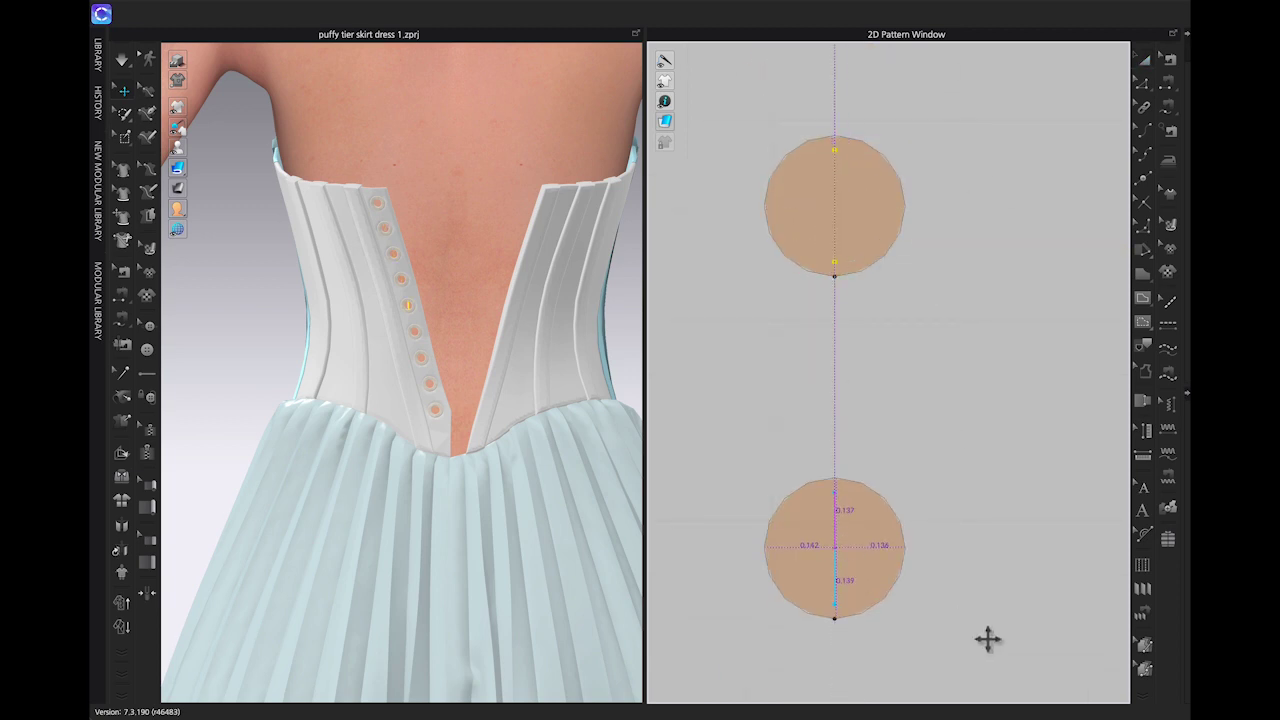
pyautogui.press('a')
pyautogui.press('a')
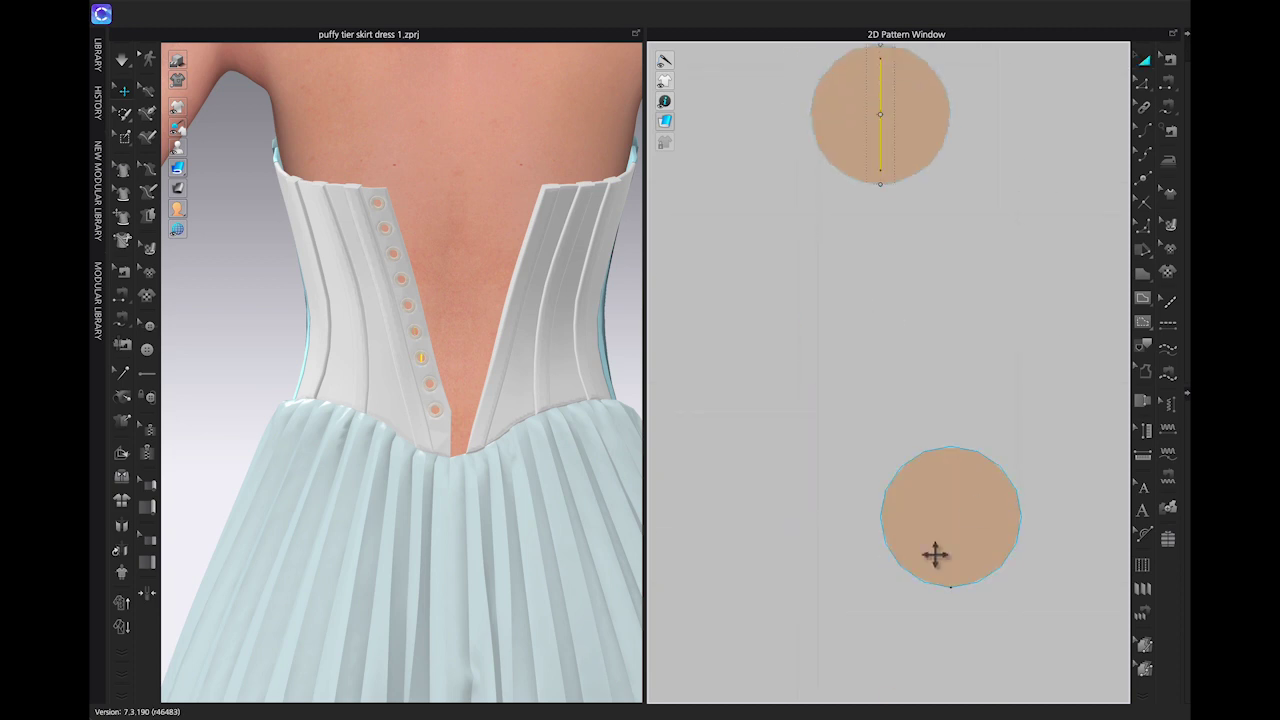
pyautogui.press('a')
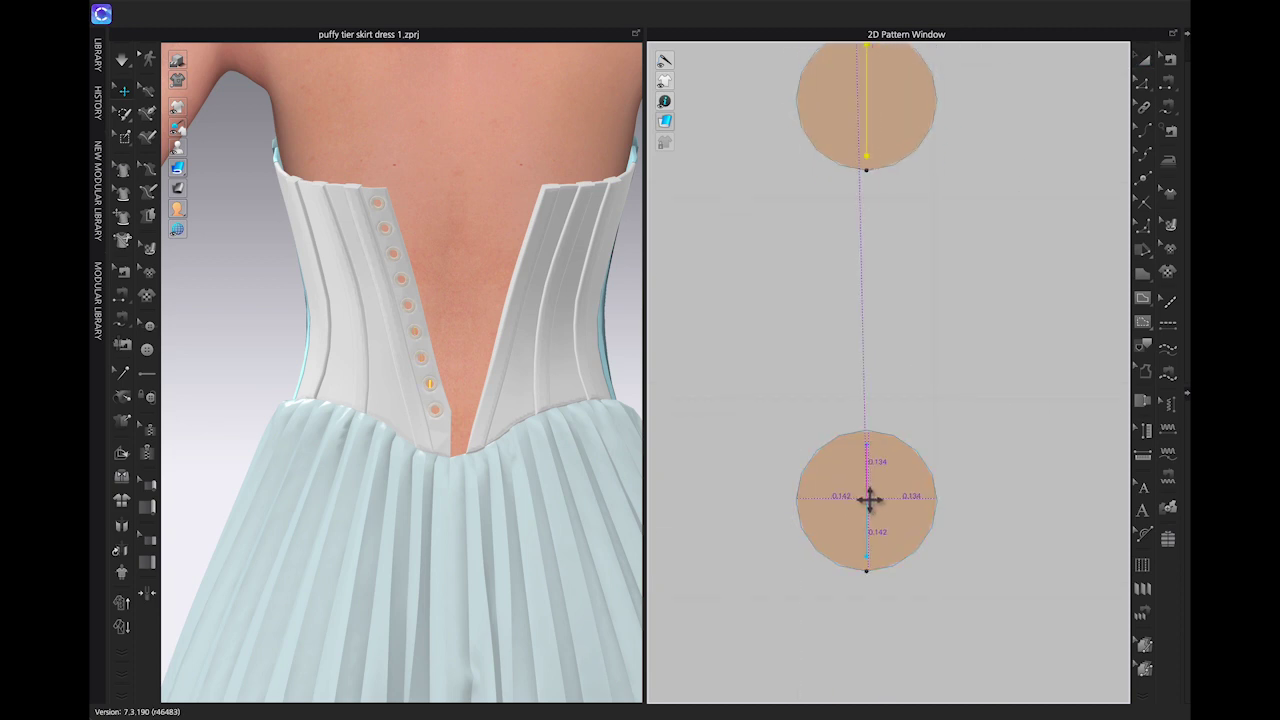
pyautogui.press('a')
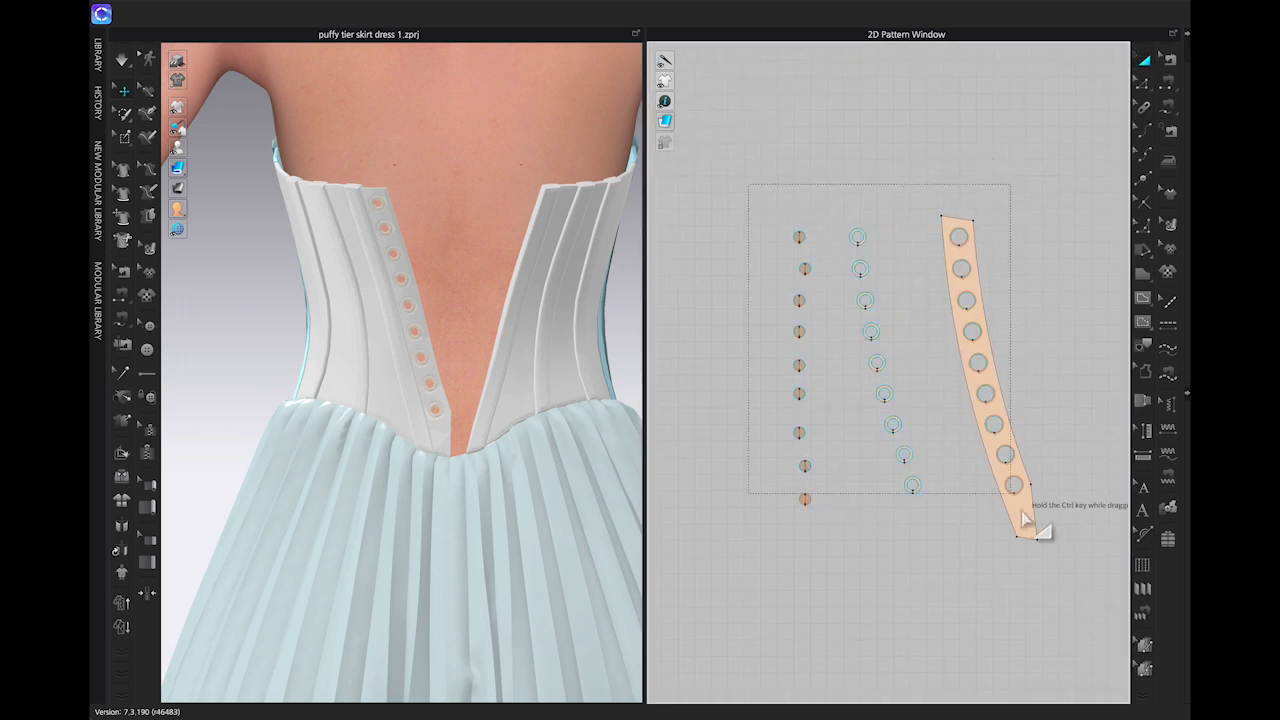
# - Clone the panel and all eyelet pieces as a Symmetric Pattern (with Sewing) and place the copy about 6 in away
pyautogui.hotkey('ctrl', 'a')
pyautogui.rightClick(937, 520)
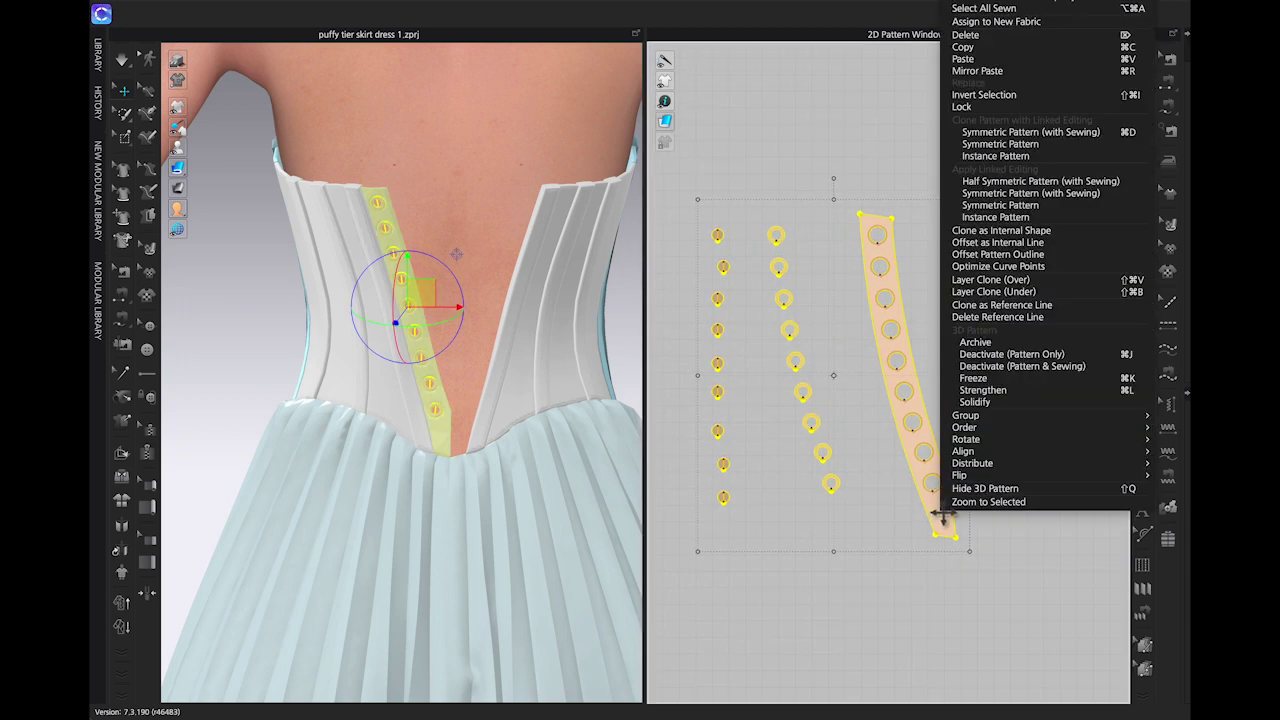
pyautogui.click(1020, 190)
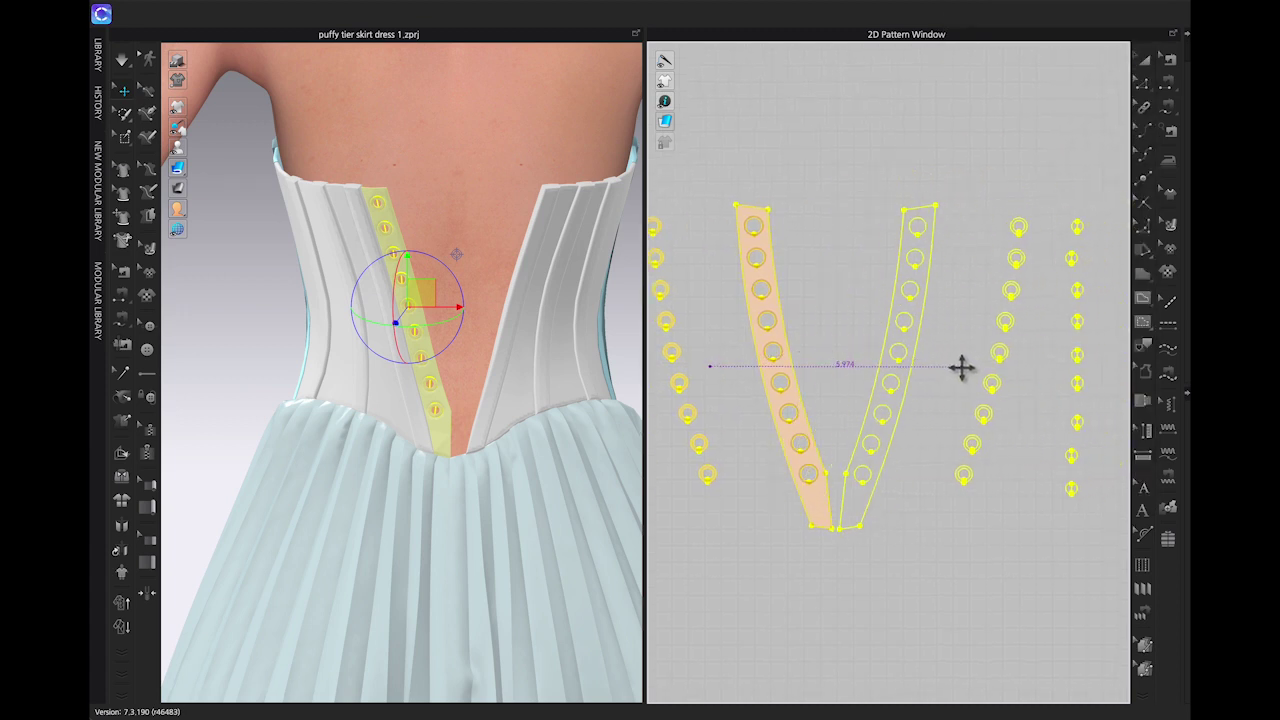
pyautogui.click(963, 368)
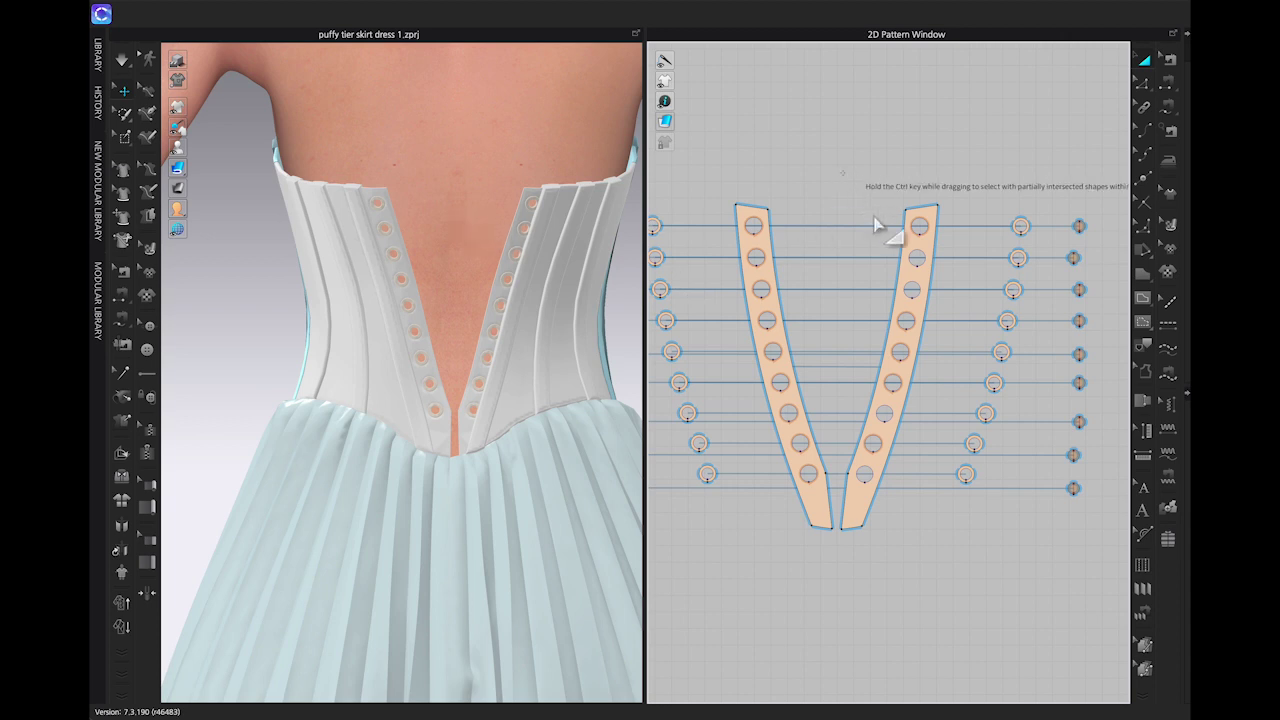
# - Shift the mirrored eyelet panel slightly toward the back opening in 3D and display the garment in the rendered style
pyautogui.click(491, 322)
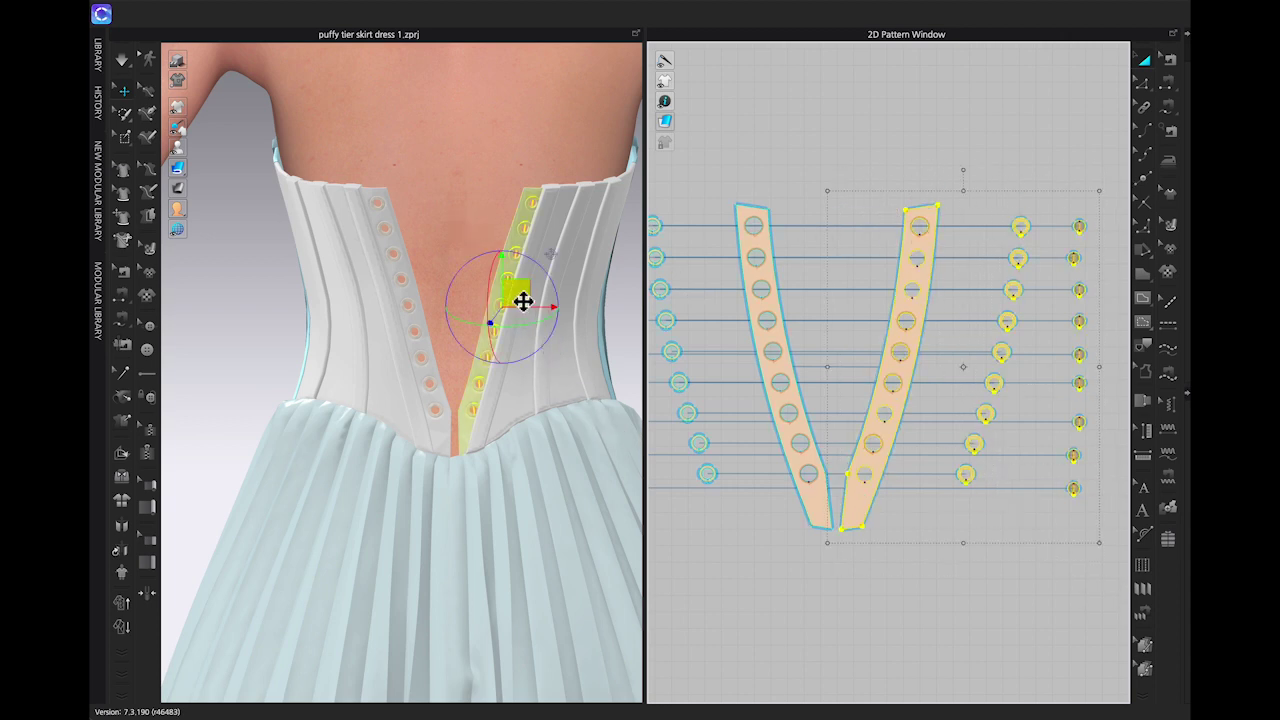
pyautogui.moveTo(523, 301); pyautogui.dragTo(516, 303)
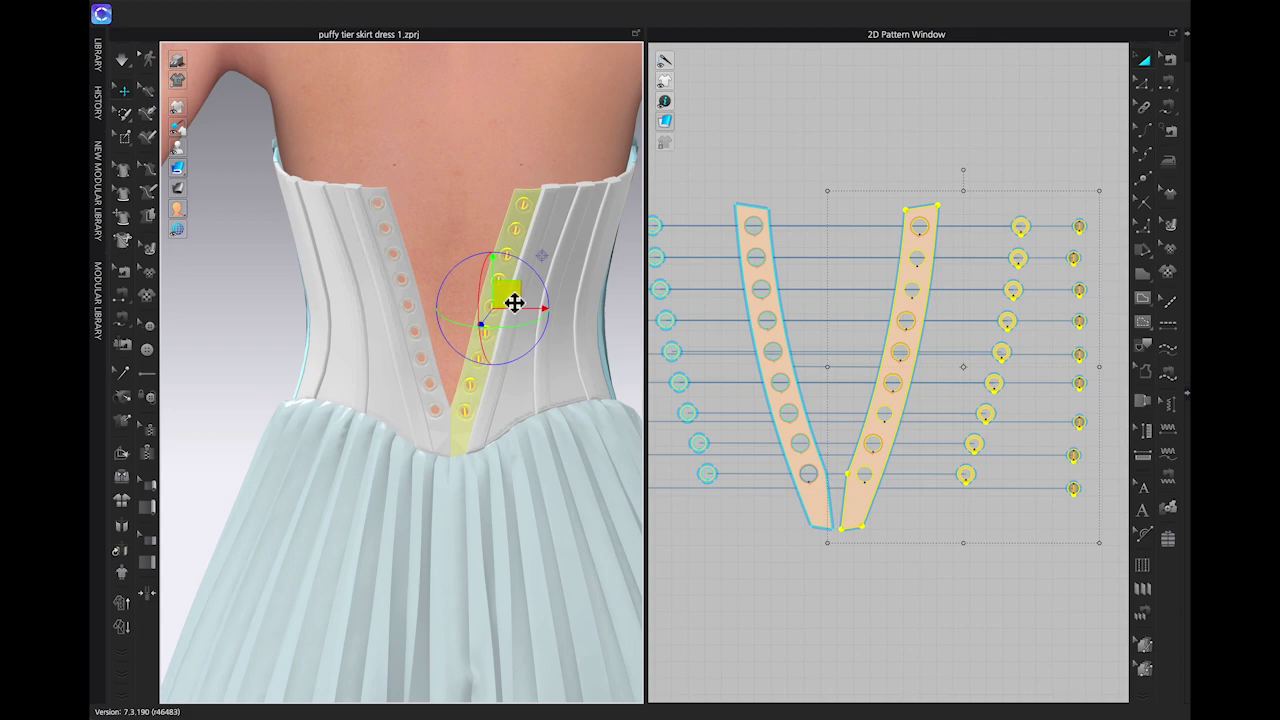
pyautogui.click(175, 63)
pyautogui.click(714, 120)
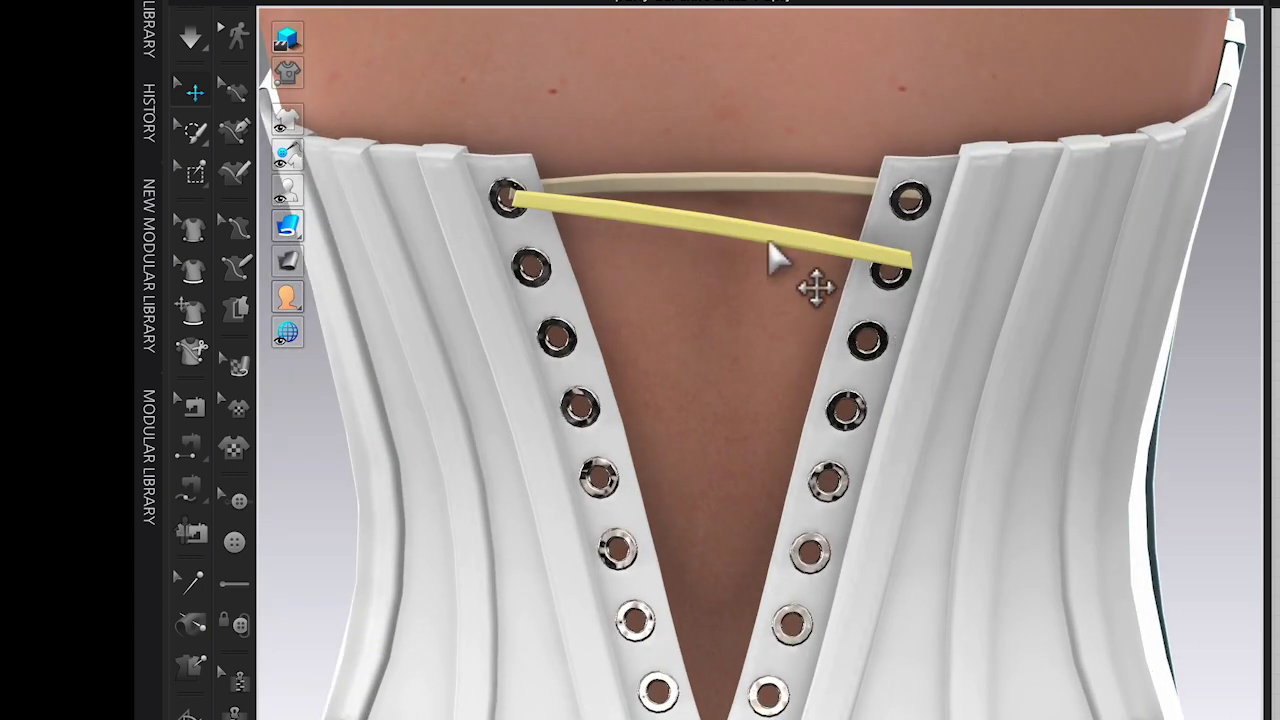
# - Copy the top diagonal lace strip, mirror paste it, and align it across the first and second eyelet pairs
pyautogui.rightClick(774, 250)
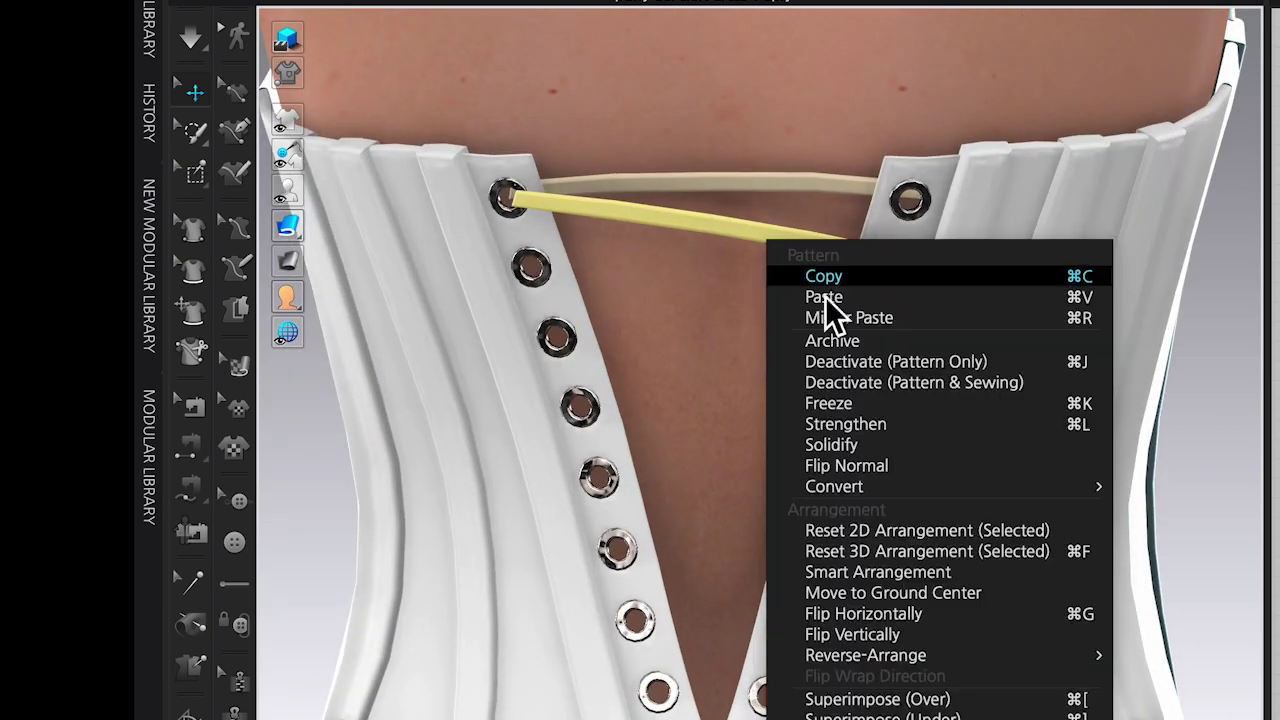
pyautogui.click(845, 292)
pyautogui.rightClick(758, 250)
pyautogui.click(843, 318)
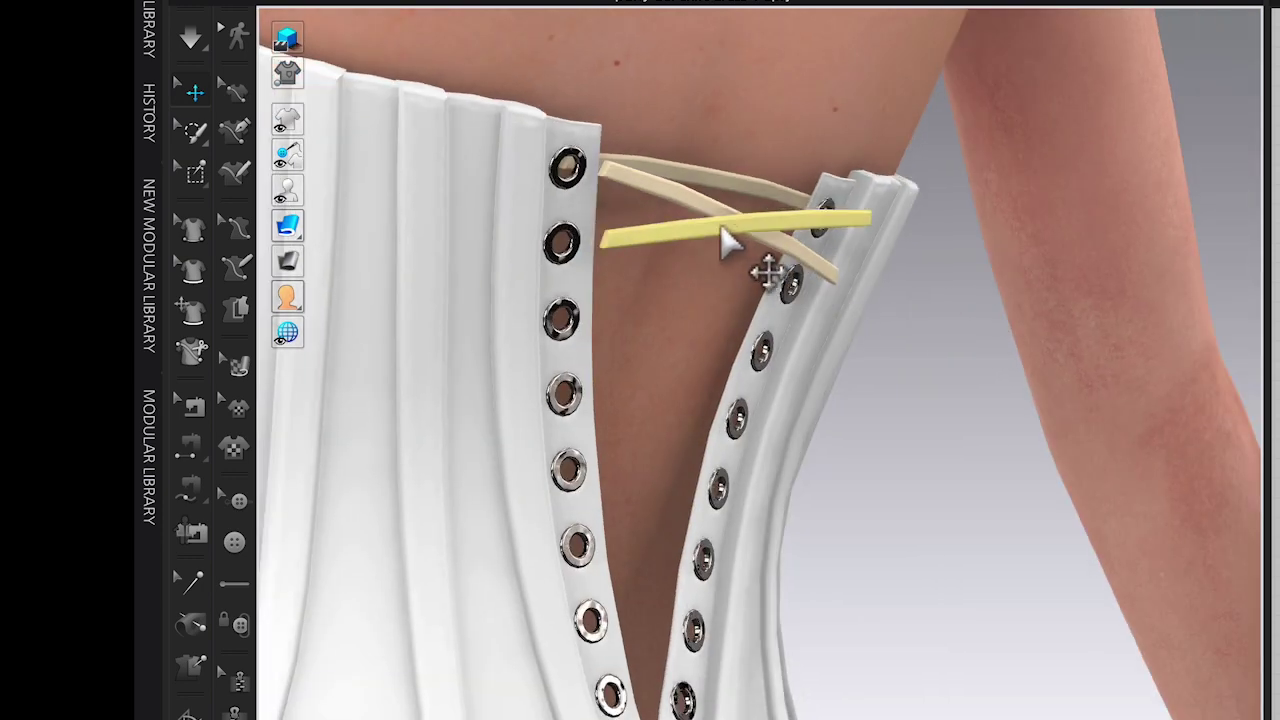
pyautogui.moveTo(799, 281); pyautogui.dragTo(721, 279, button='right')
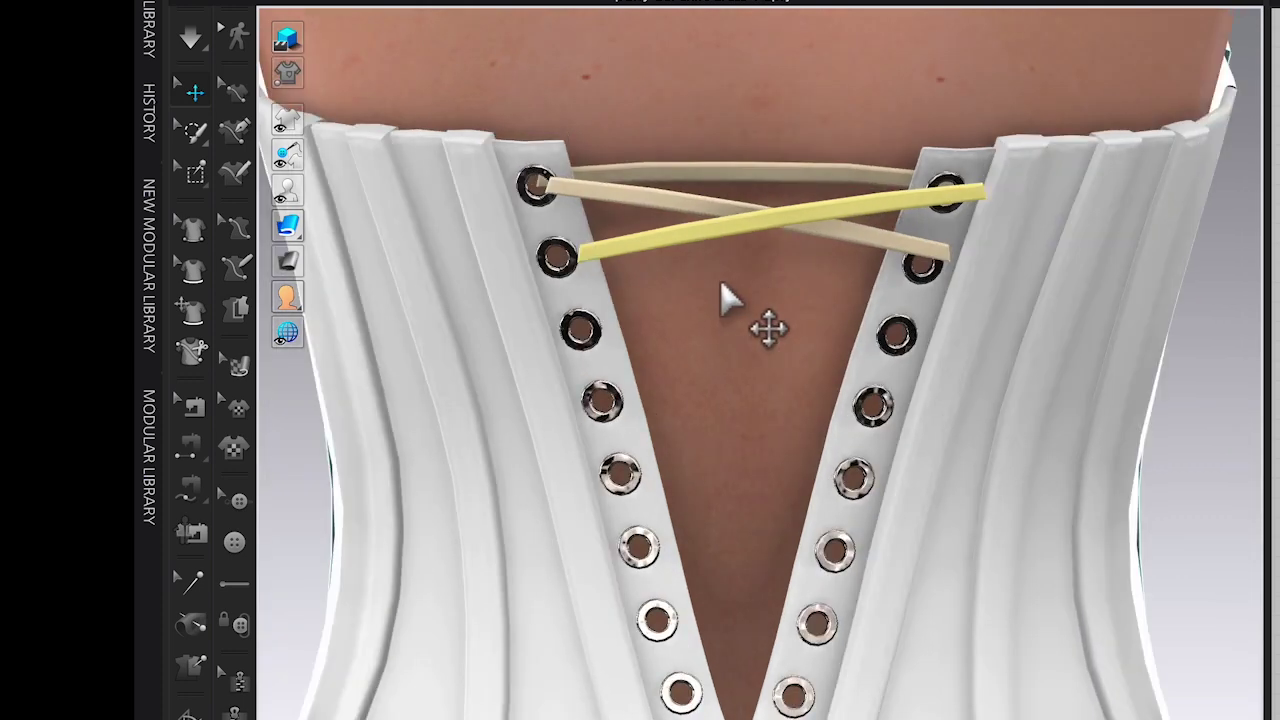
pyautogui.moveTo(875, 204); pyautogui.dragTo(838, 200)
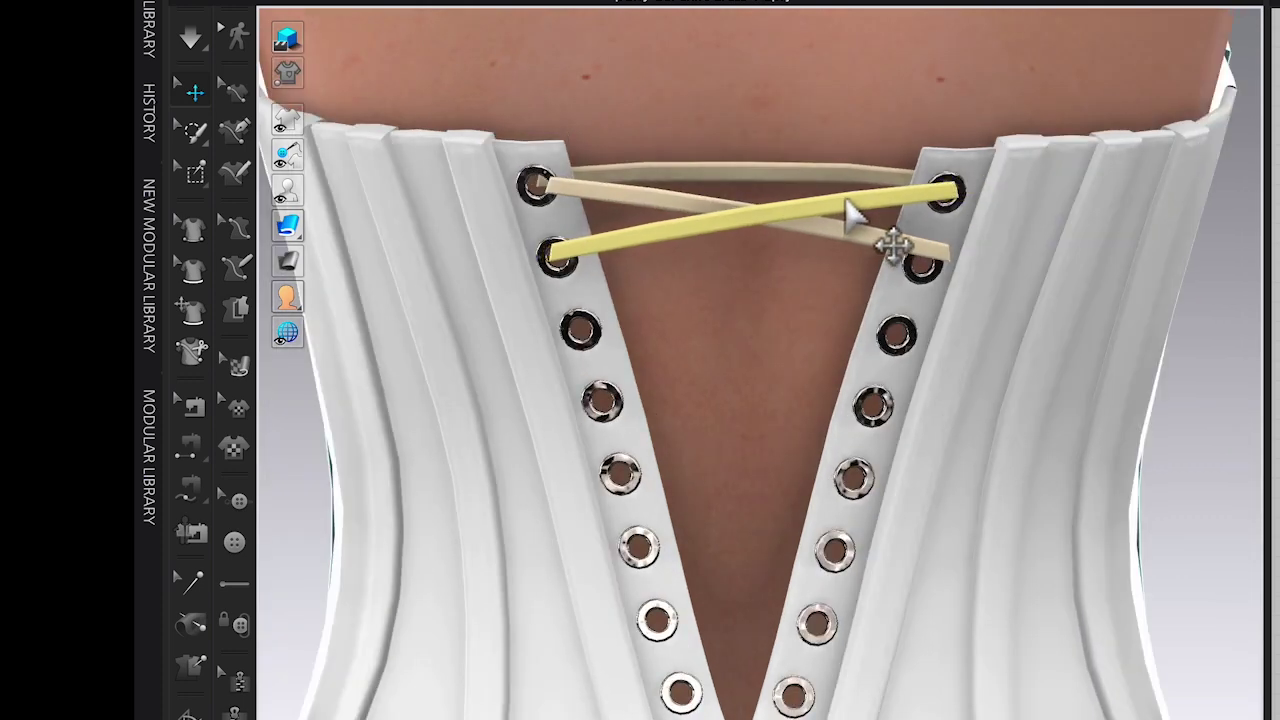
# - Position copied diagonal lace strips across the third and fourth eyelet pairs, with the connecting crossed strips running behind the panels
pyautogui.click(1274, 375)
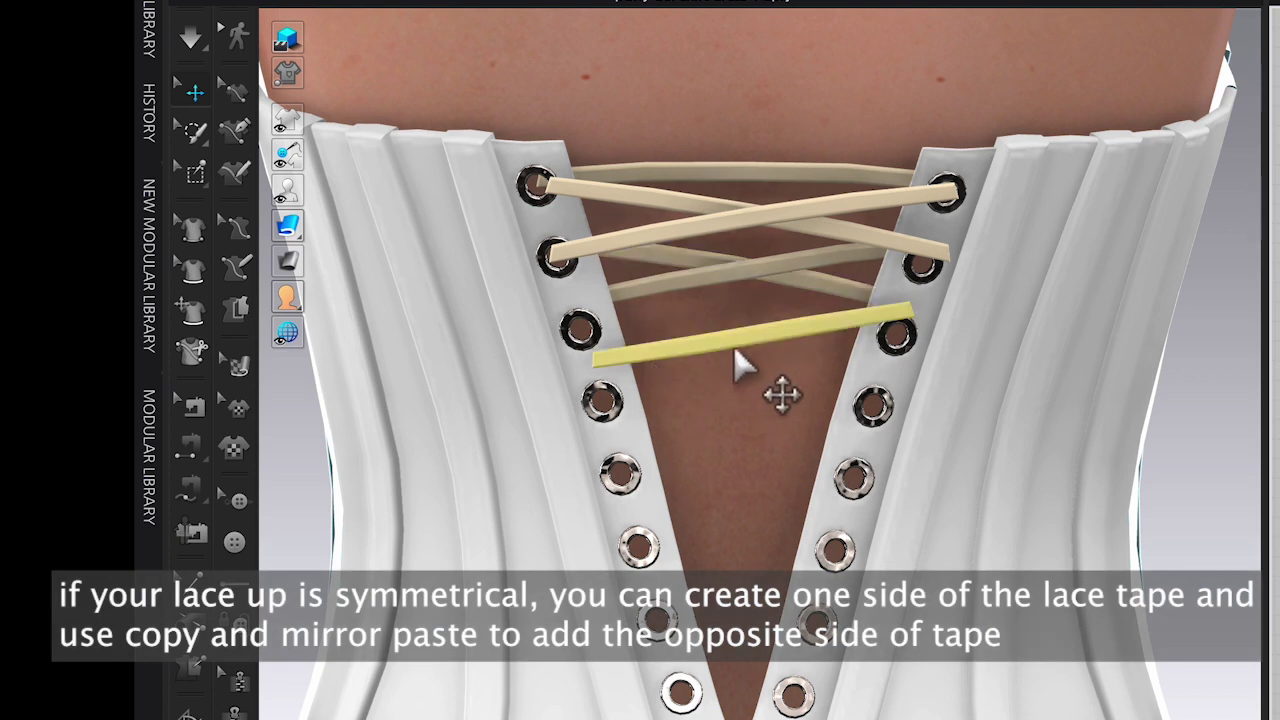
pyautogui.moveTo(734, 349); pyautogui.dragTo(732, 380)
pyautogui.moveTo(727, 280); pyautogui.dragTo(683, 276)
pyautogui.moveTo(688, 290); pyautogui.dragTo(880, 355, button='right')
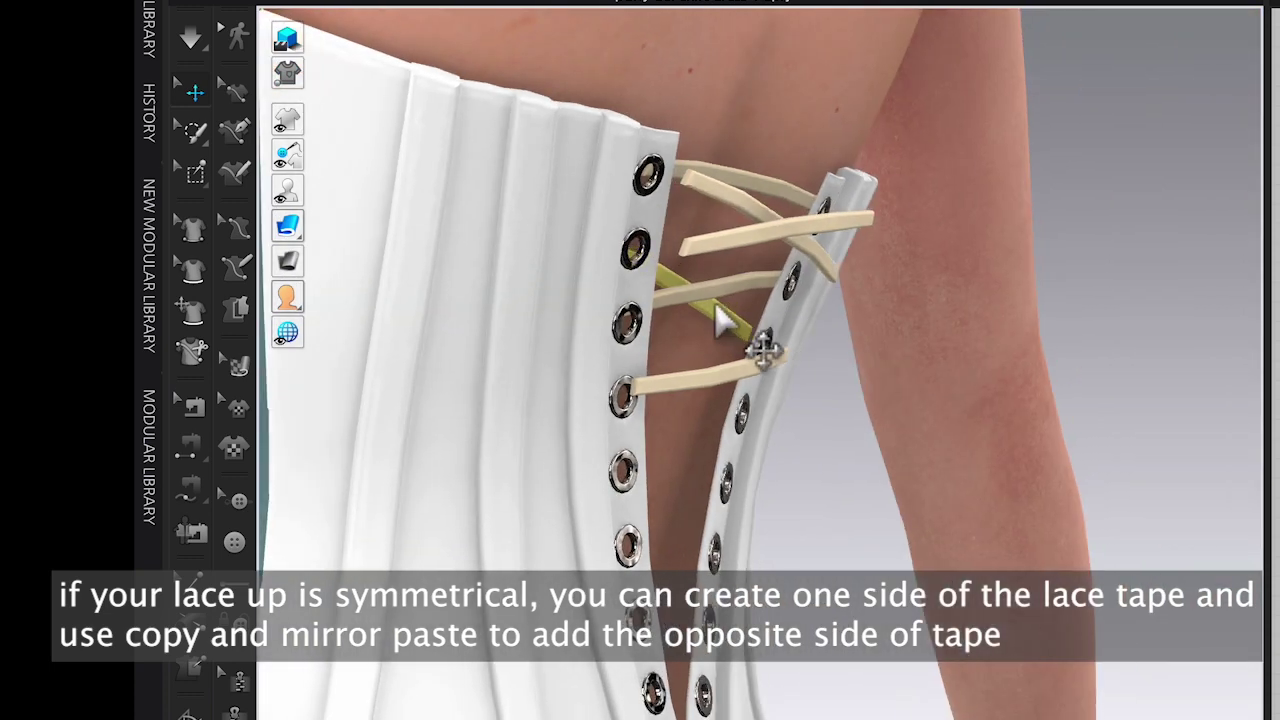
pyautogui.moveTo(720, 298); pyautogui.dragTo(846, 523, button='right')
# - Copy the diagonal strip between the third and fourth eyelet pairs and mirror paste it to form the next crossing
pyautogui.rightClick(710, 385)
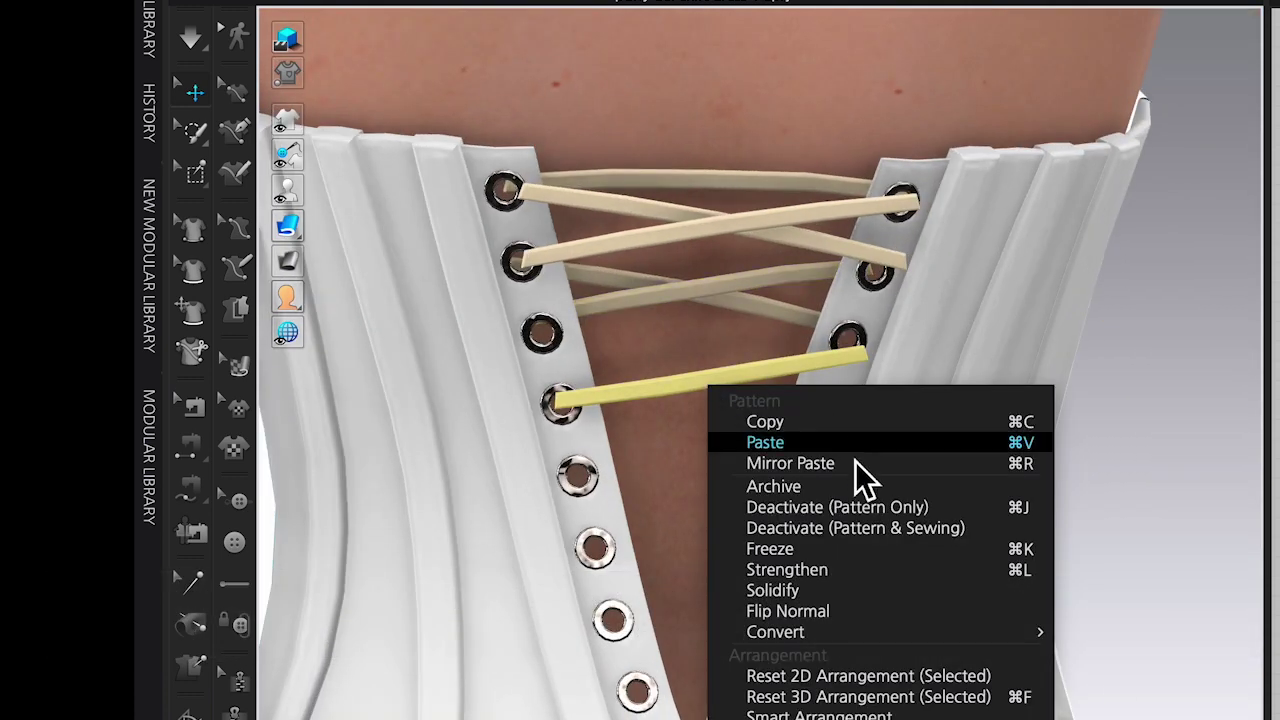
pyautogui.press('Escape')
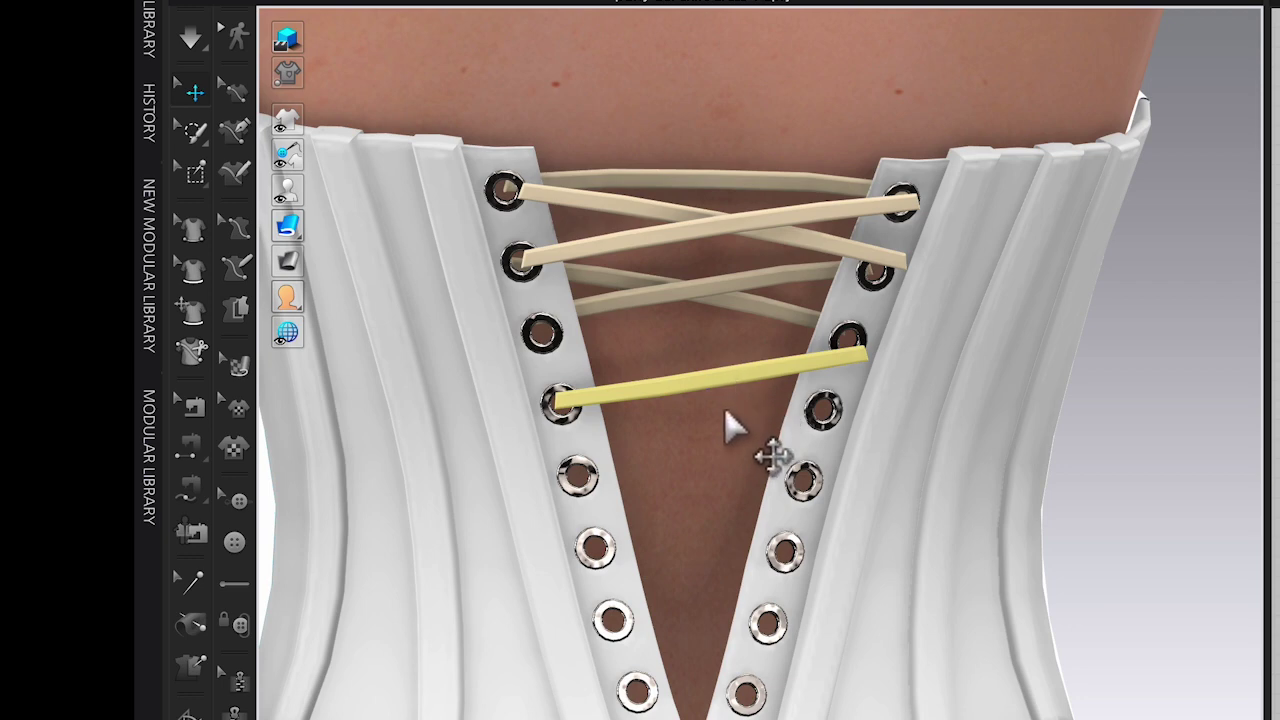
pyautogui.rightClick(721, 409)
pyautogui.click(700, 394)
pyautogui.rightClick(697, 386)
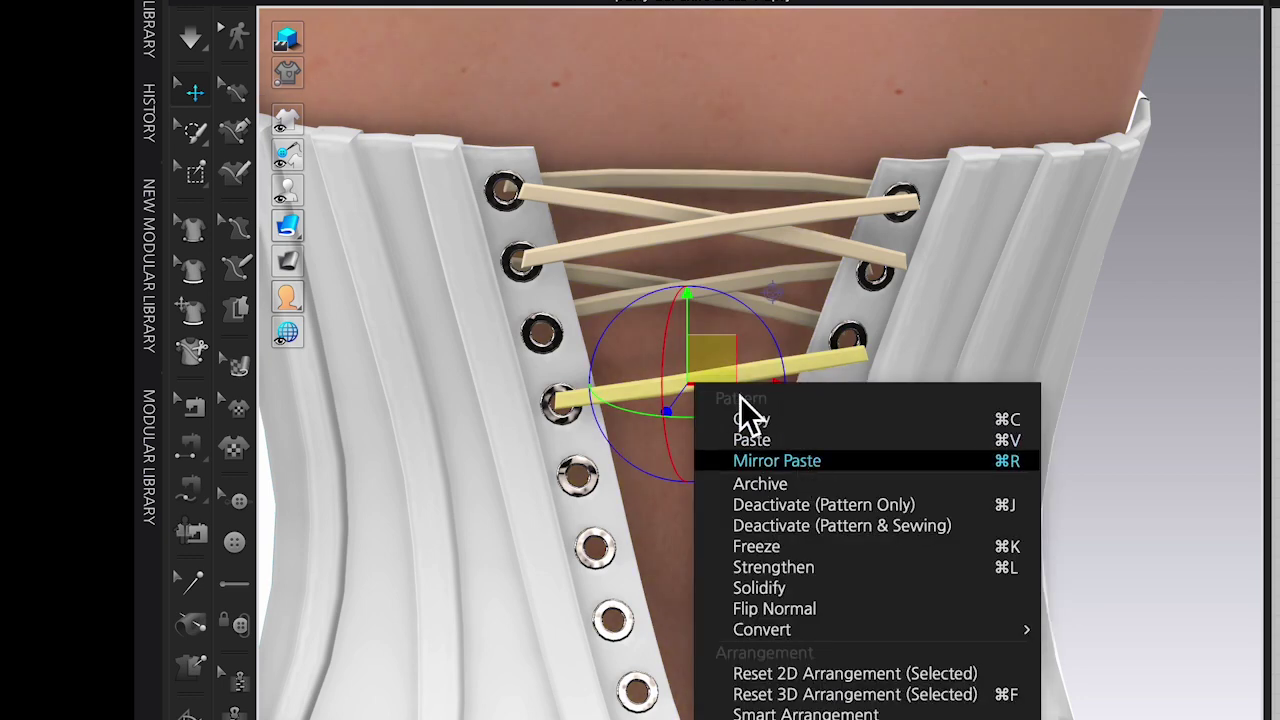
pyautogui.click(777, 461)
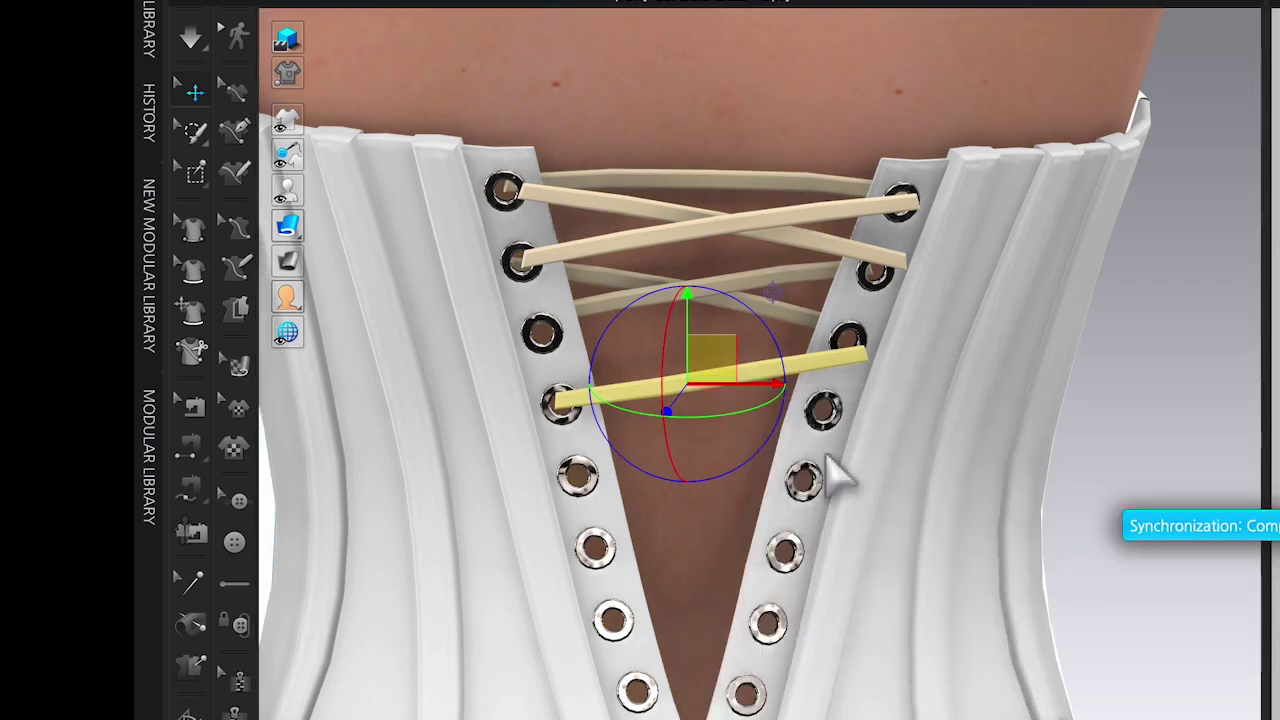
pyautogui.click(837, 472)
pyautogui.scroll(-3, 840, 478)
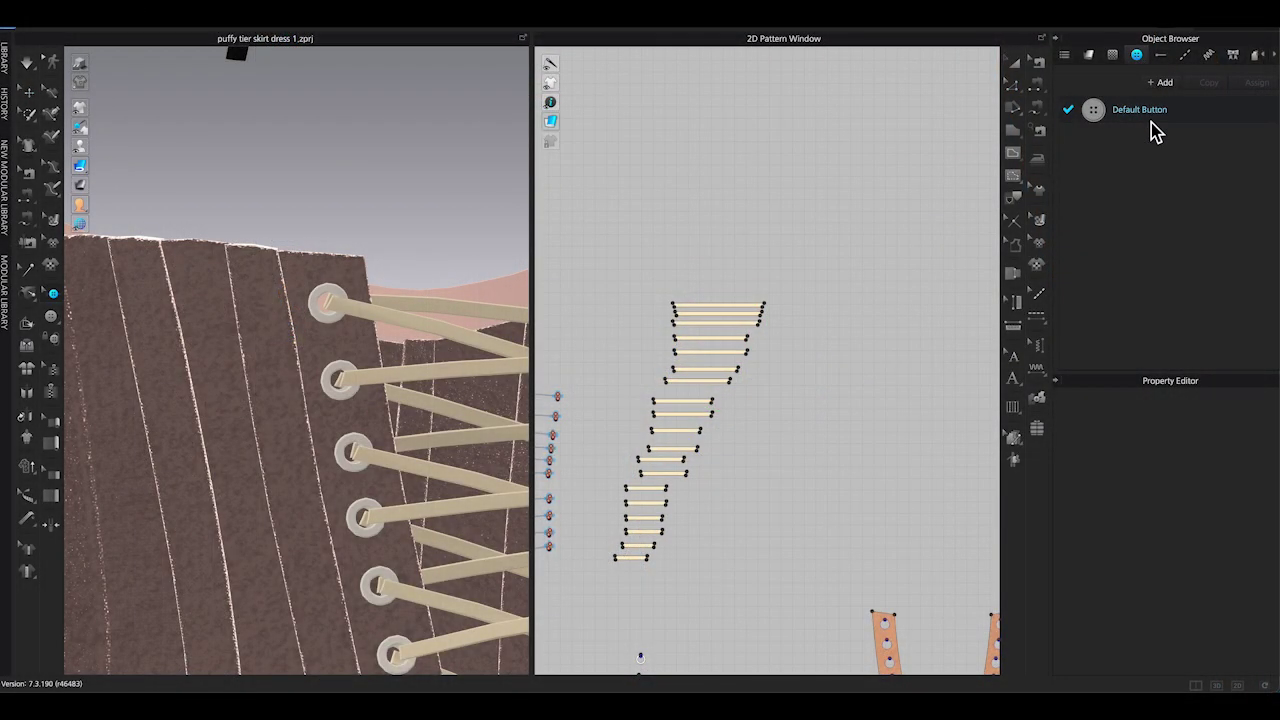
# - Change the Default Button's shape to Eyelet_02 and place one on the corset back panel beside the top lacing hole
pyautogui.click(1151, 120)
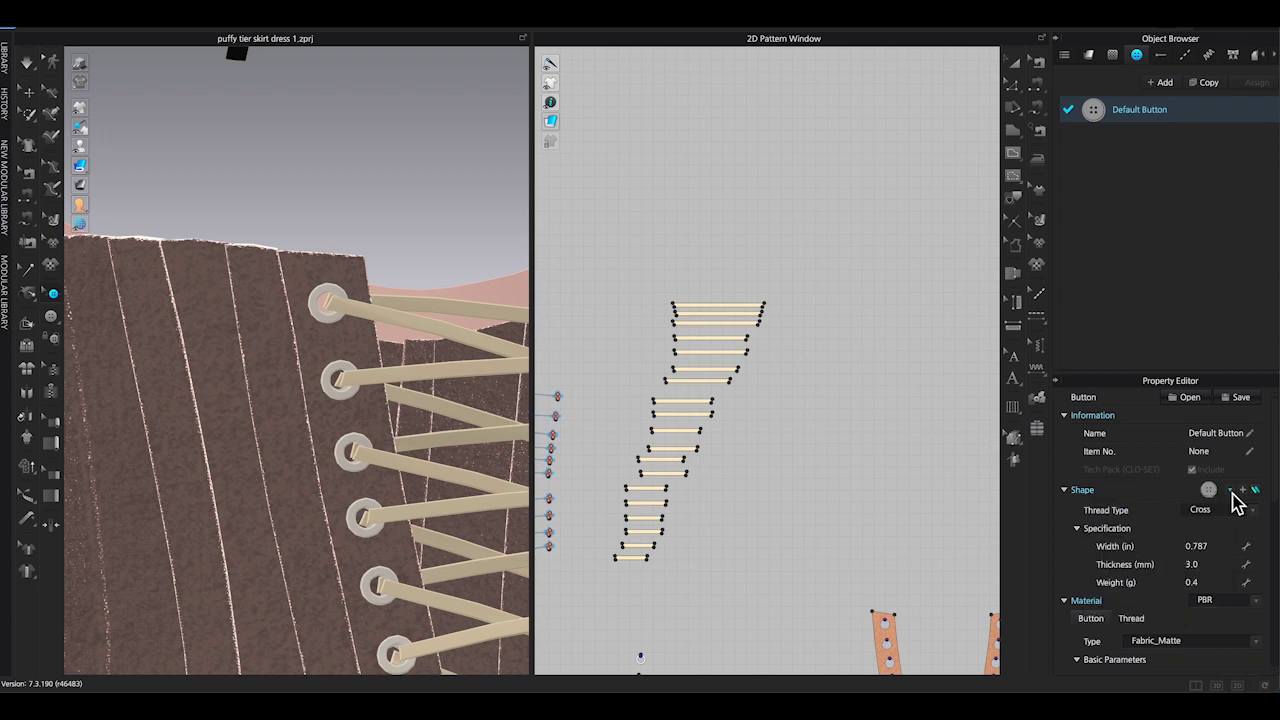
pyautogui.click(1231, 491)
pyautogui.scroll(-3, 1205, 580)
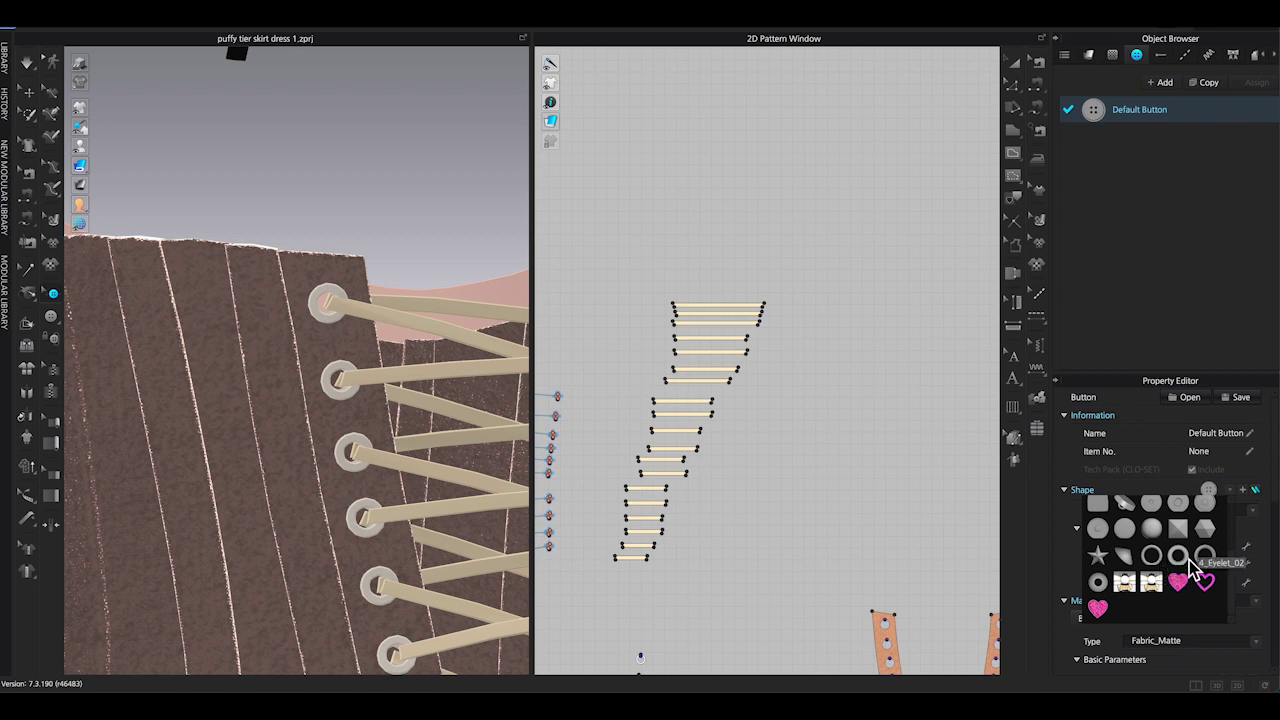
pyautogui.click(1188, 564)
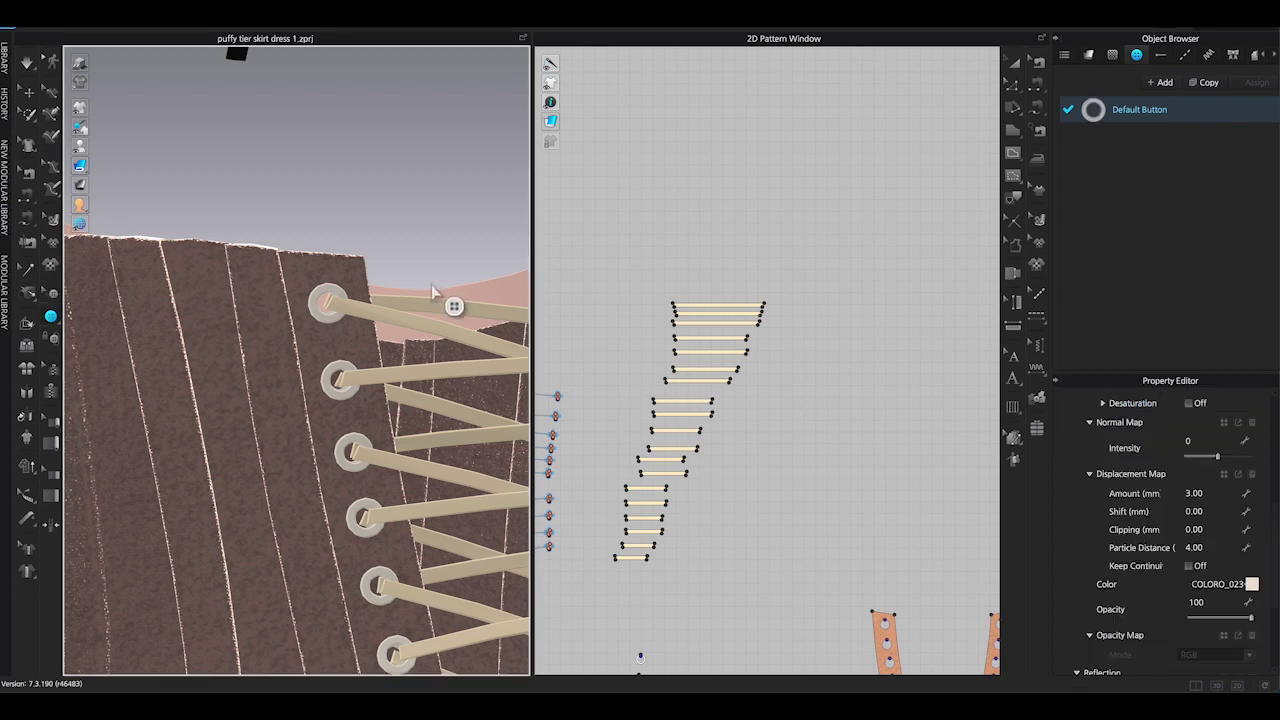
pyautogui.click(260, 308)
pyautogui.scroll(10, 343, 322)
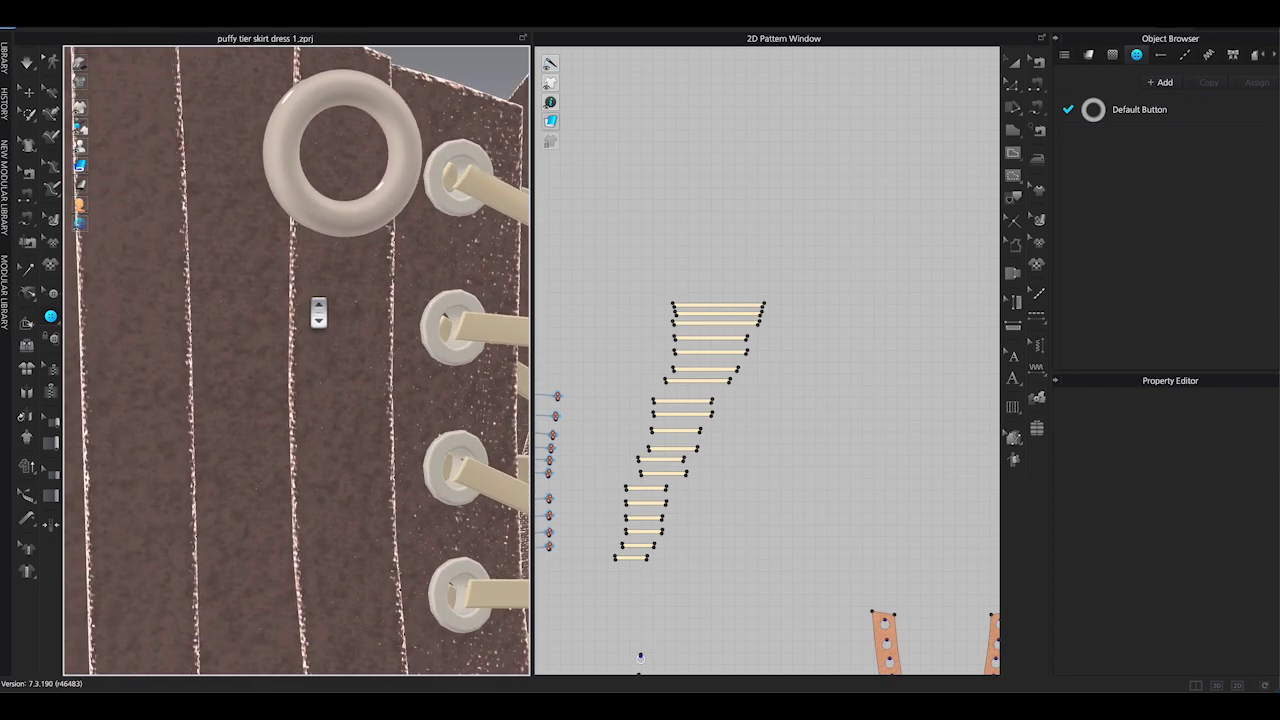
# - Set the eyelet button's width to 0.5 in, and reduce it further to 0.3 in
pyautogui.scroll(-8, 171, 417)
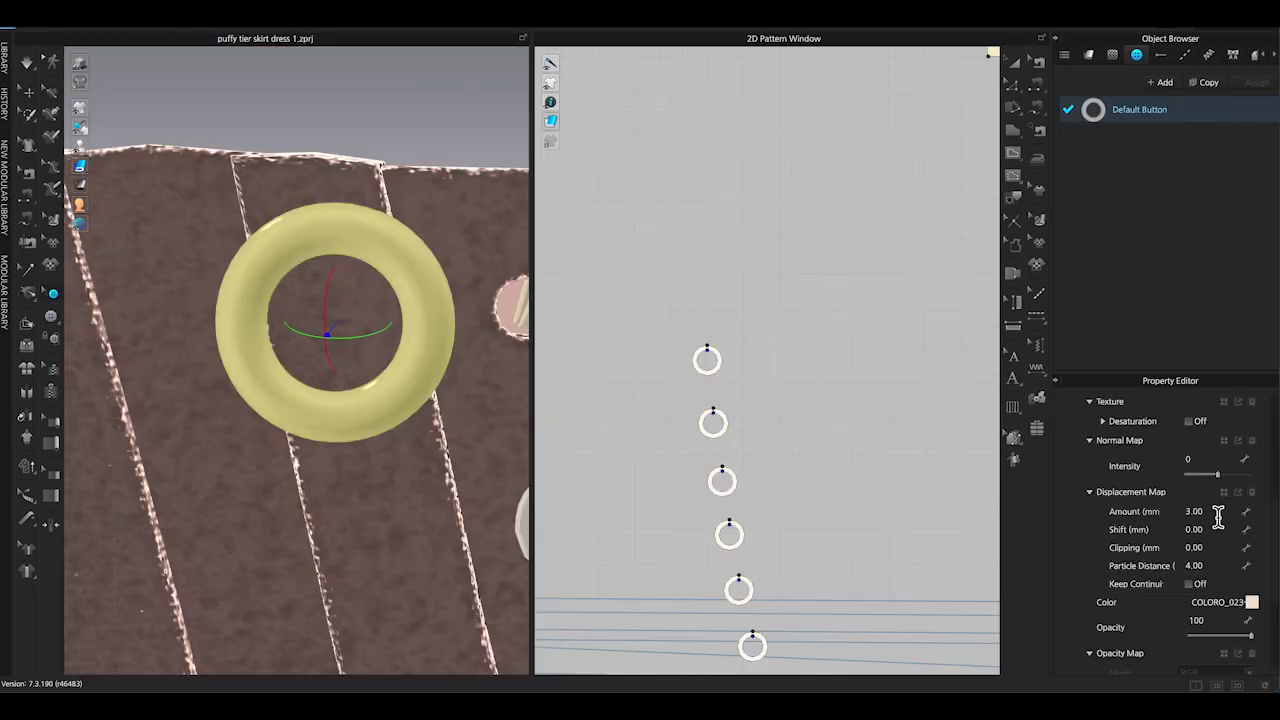
pyautogui.scroll(3, 1210, 506)
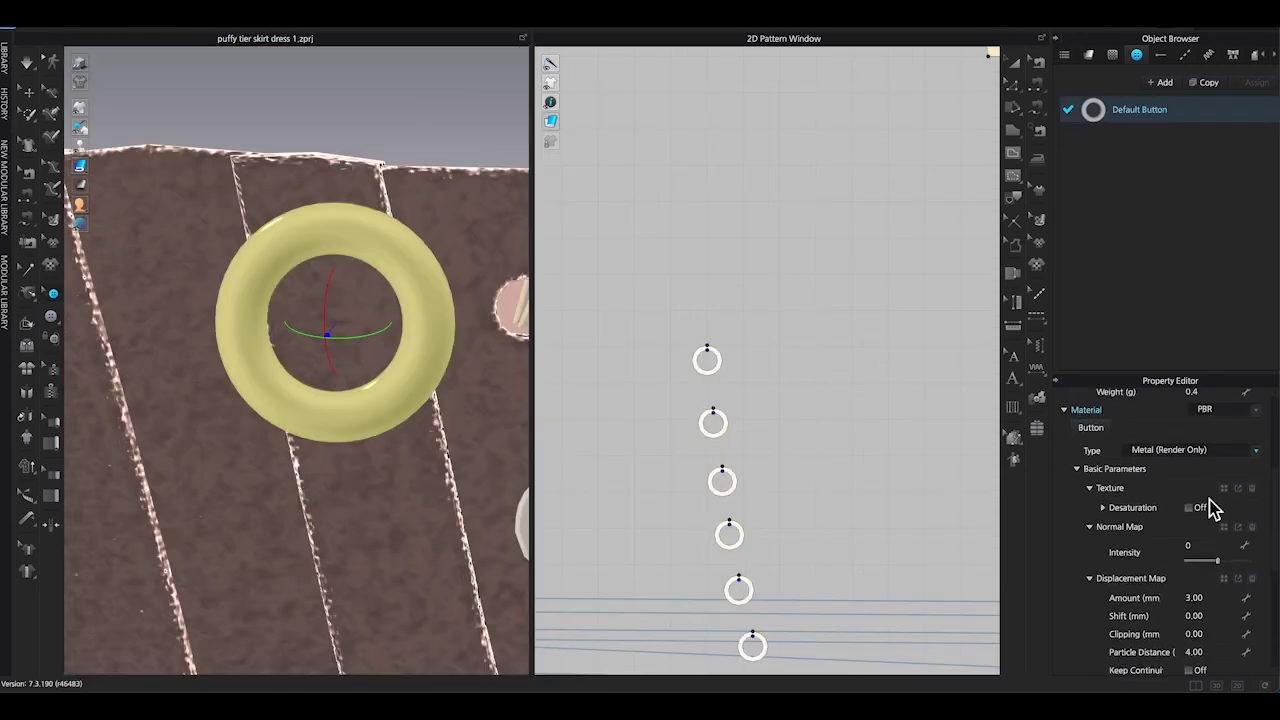
pyautogui.scroll(-5, 1212, 507)
pyautogui.scroll(-2, 1210, 510)
pyautogui.scroll(10, 1213, 508)
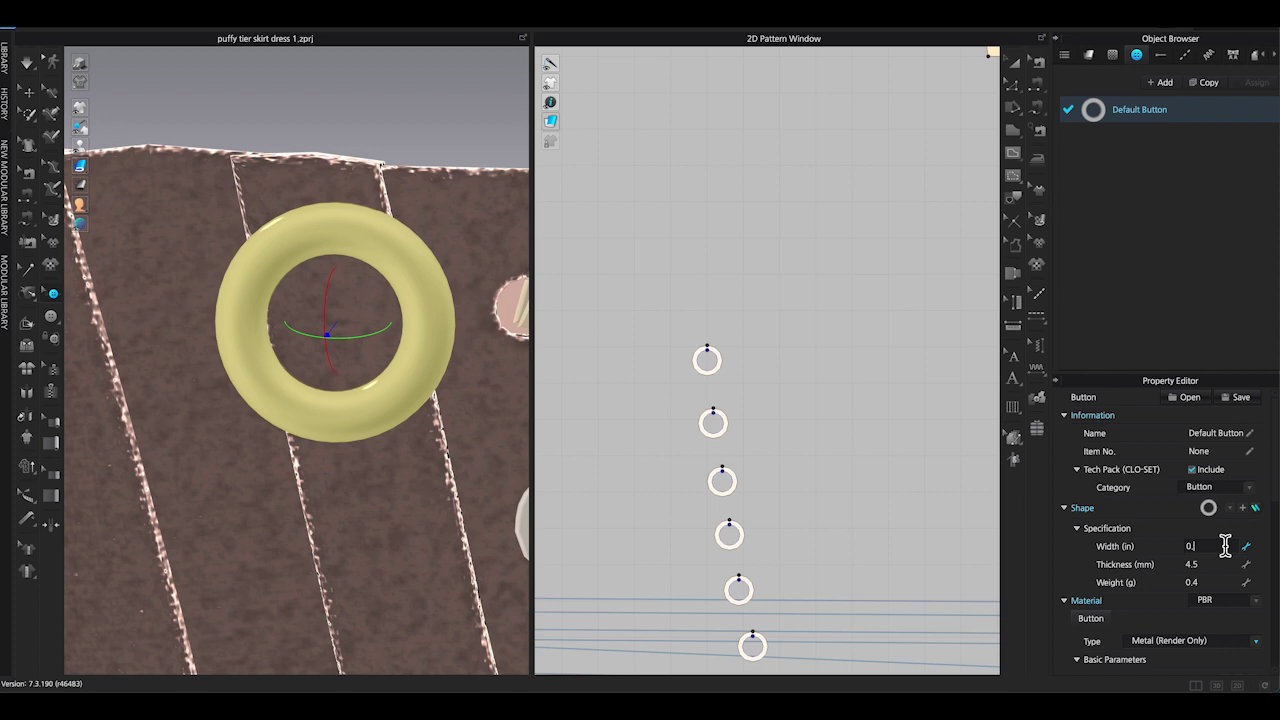
pyautogui.write('5')
pyautogui.press('Return')
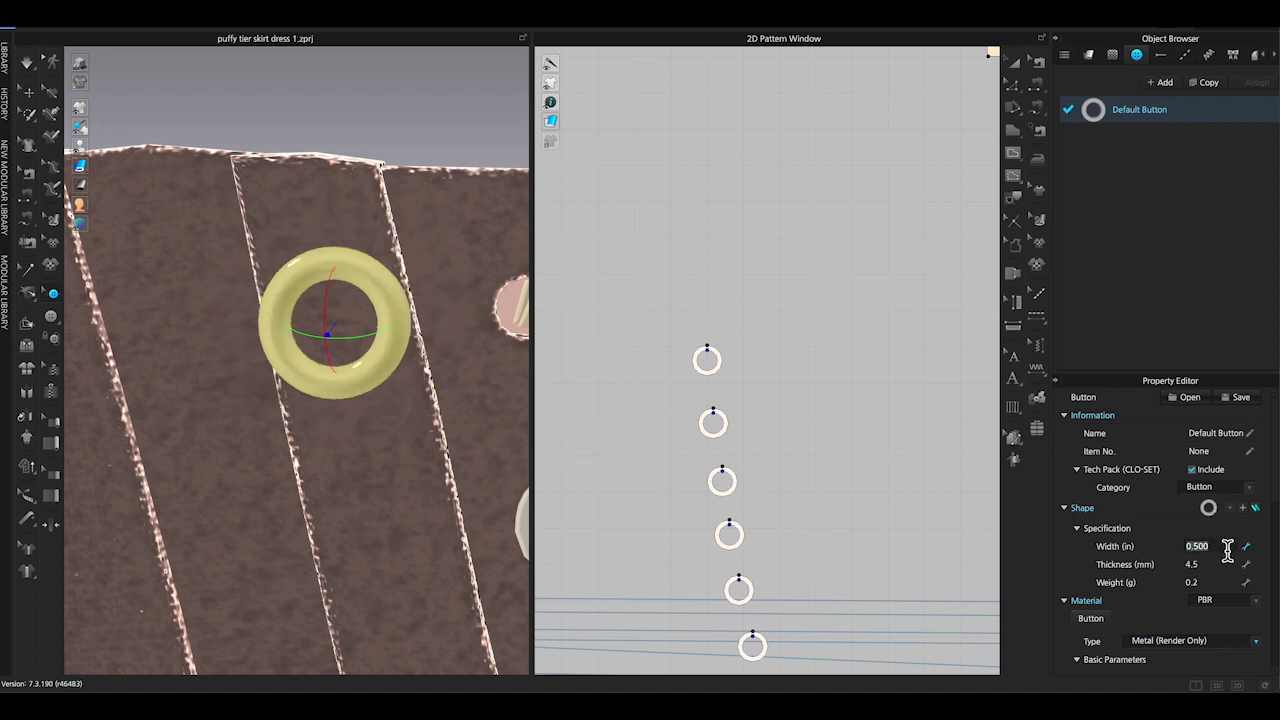
pyautogui.press('Return')
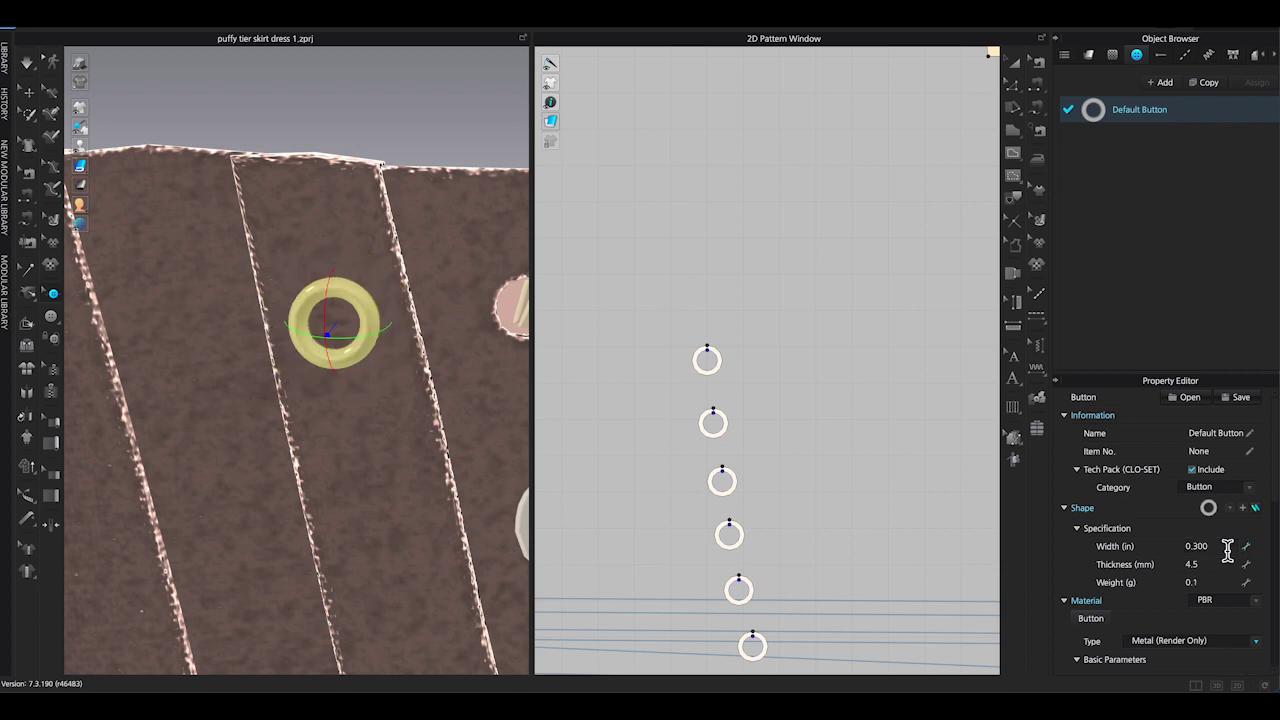
# - Try to move the eyelet button onto the top lacing hole of the corset panel
pyautogui.moveTo(375, 352); pyautogui.dragTo(283, 355, button='middle')
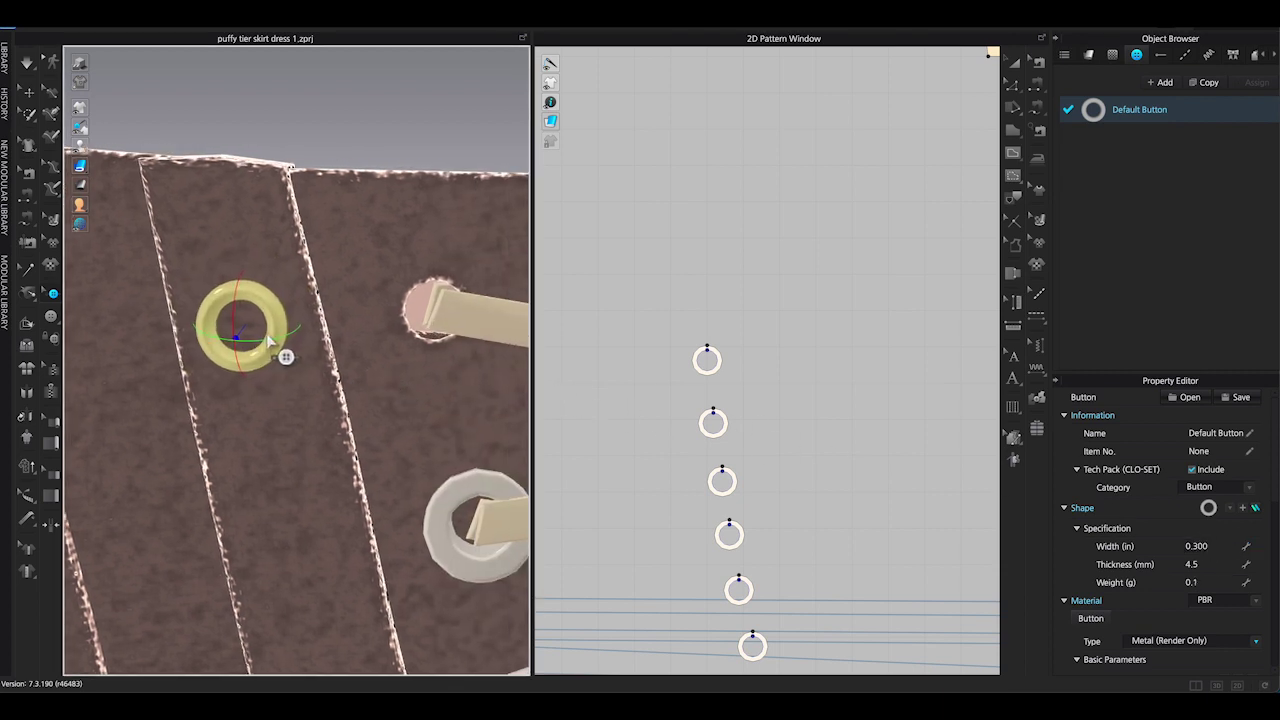
pyautogui.moveTo(281, 310); pyautogui.dragTo(431, 302)
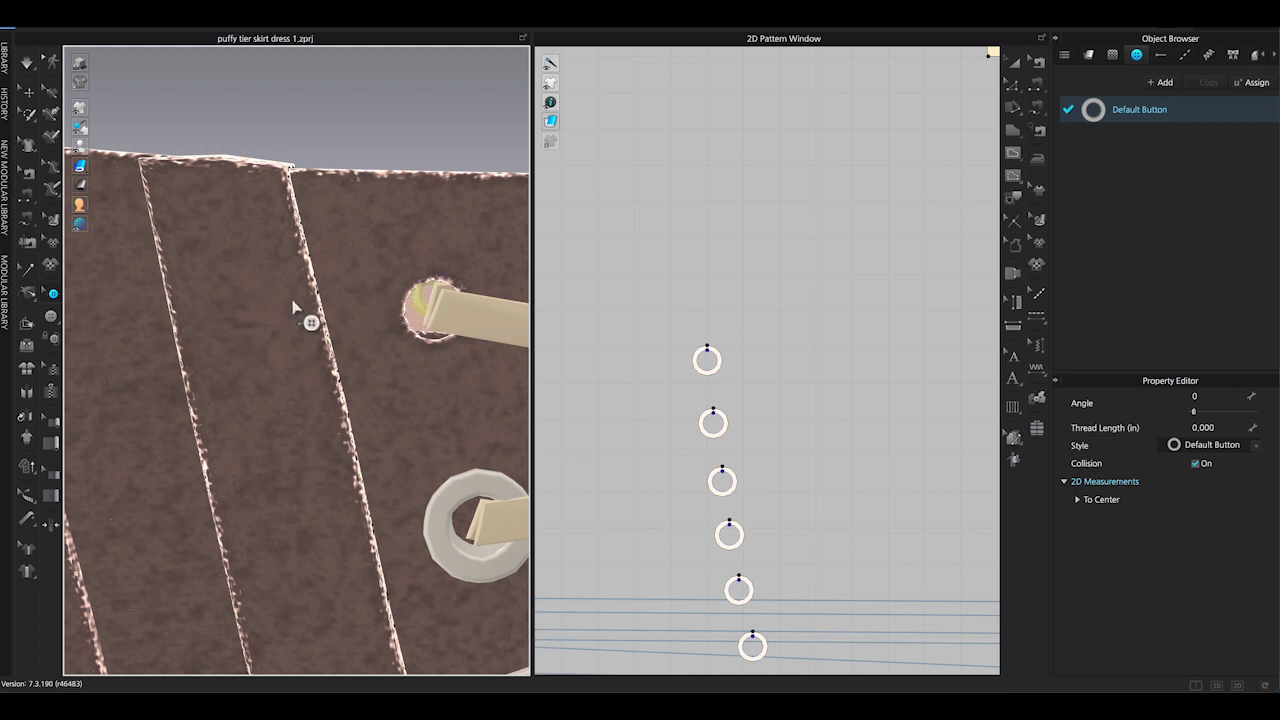
pyautogui.click(238, 301)
# - Check the eyelet ring's depth at an angle, adjust the button style's thickness, and select the eyelet for moving in 3D
pyautogui.click(29, 94)
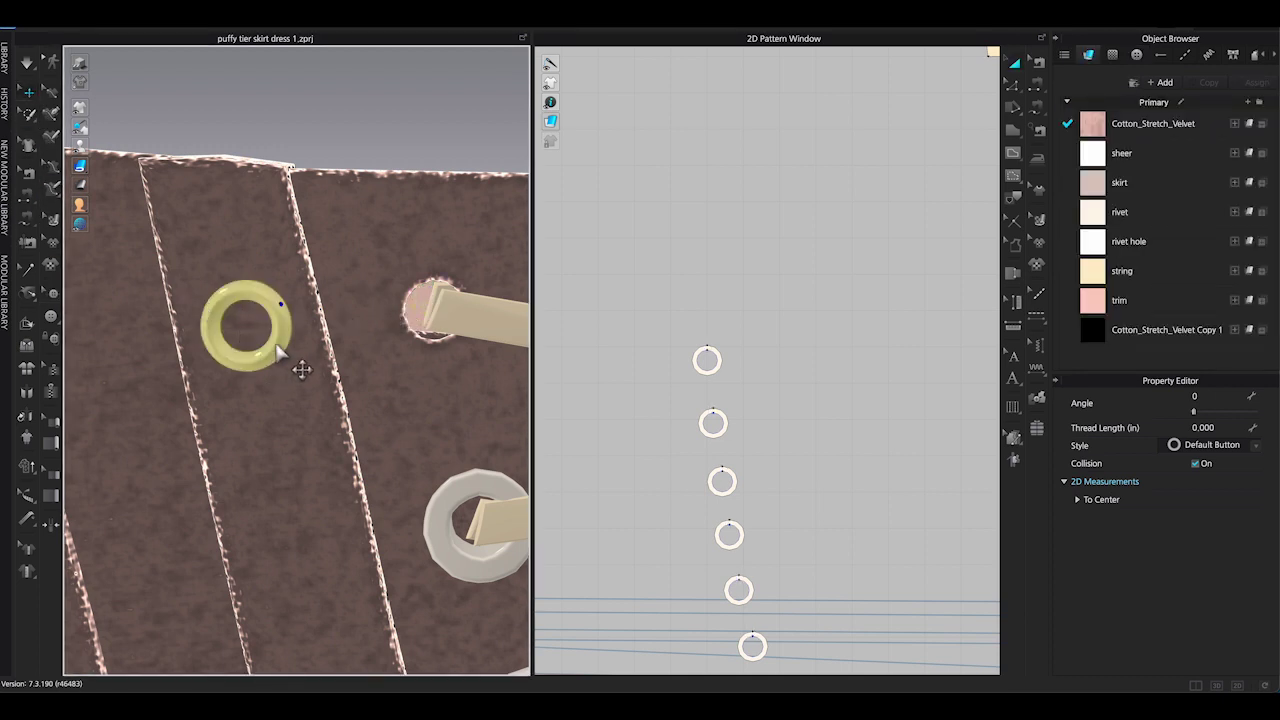
pyautogui.moveTo(285, 340)
pyautogui.mouseDown(button='right')
pyautogui.moveTo(356, 354)
pyautogui.moveTo(343, 373)
pyautogui.moveTo(297, 356)
pyautogui.mouseUp(button='right')
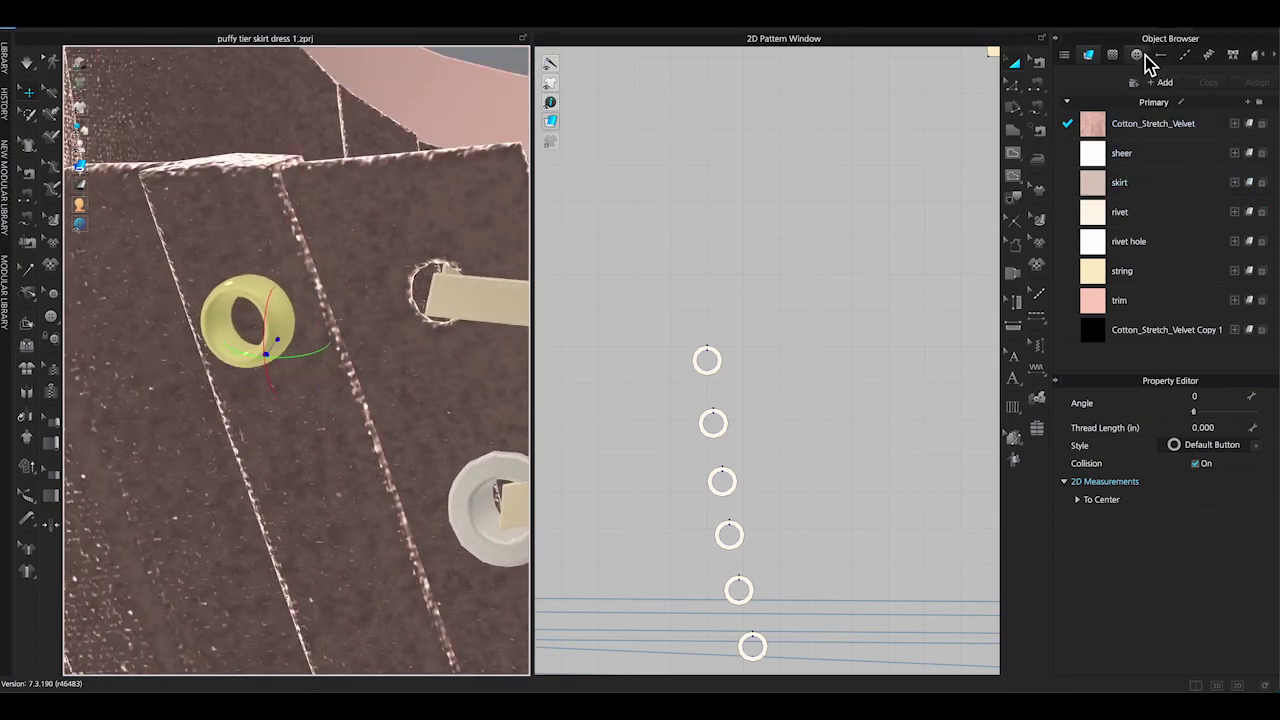
pyautogui.click(1136, 55)
pyautogui.scroll(-1, 1179, 472)
pyautogui.click(1225, 520)
pyautogui.moveTo(212, 332); pyautogui.dragTo(228, 396, button='right')
pyautogui.click(269, 325)
pyautogui.click(30, 96)
# - Align the eyelet button with the lacing hole in 3D through small position adjustments from several angles
pyautogui.moveTo(289, 350); pyautogui.dragTo(255, 335, button='right')
pyautogui.moveTo(390, 368); pyautogui.dragTo(160, 334, button='right')
pyautogui.moveTo(160, 334); pyautogui.dragTo(144, 298)
pyautogui.moveTo(144, 298); pyautogui.dragTo(196, 290, button='right')
pyautogui.moveTo(196, 290); pyautogui.dragTo(171, 275)
pyautogui.moveTo(198, 303); pyautogui.dragTo(249, 234, button='right')
pyautogui.moveTo(249, 234); pyautogui.dragTo(243, 229)
pyautogui.moveTo(268, 255); pyautogui.dragTo(232, 326, button='right')
pyautogui.moveTo(209, 307); pyautogui.dragTo(207, 305)
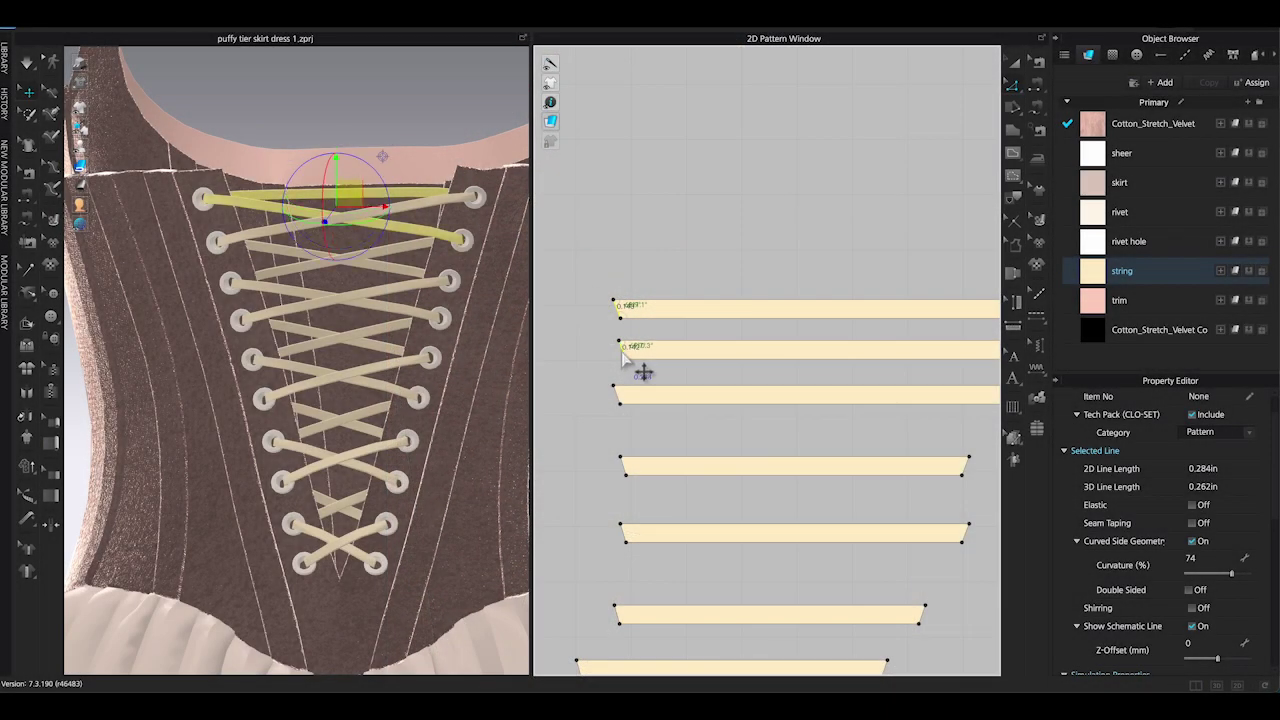
# - Merge the selected end lines of the two uppermost lace strips into one continuous strip in the 2D pattern
pyautogui.rightClick(622, 350)
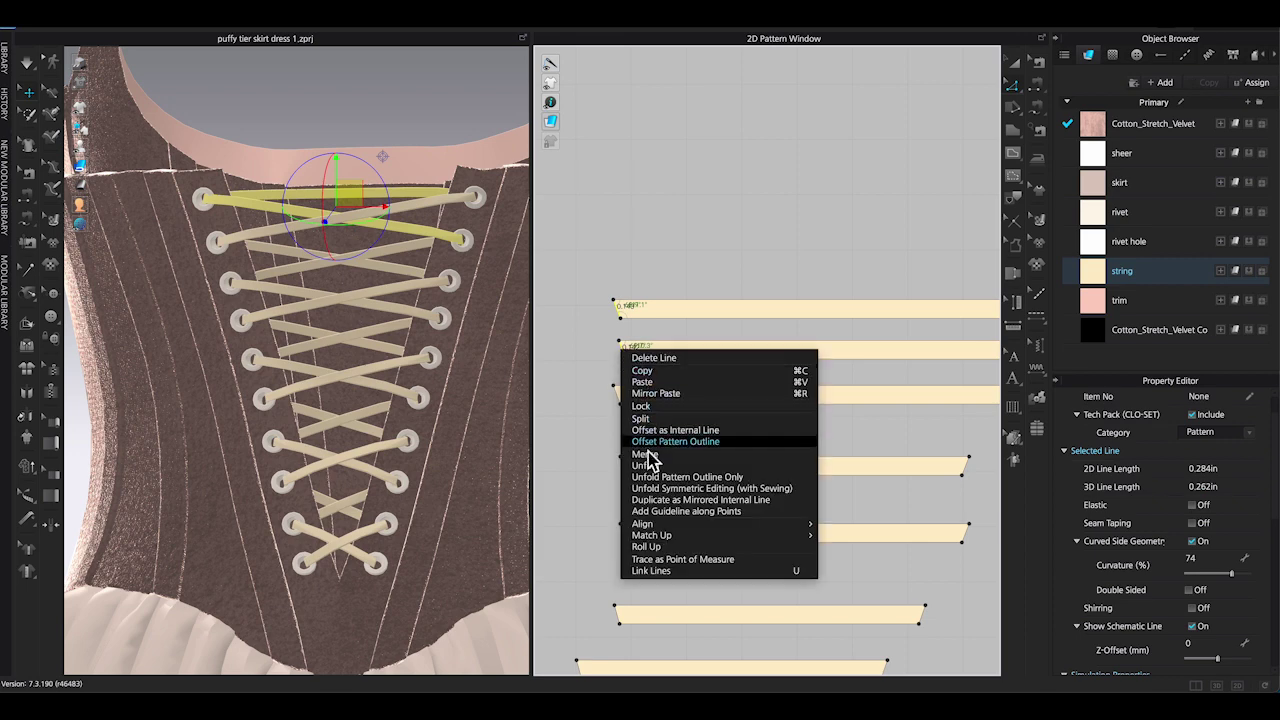
pyautogui.click(745, 455)
pyautogui.click(714, 294)
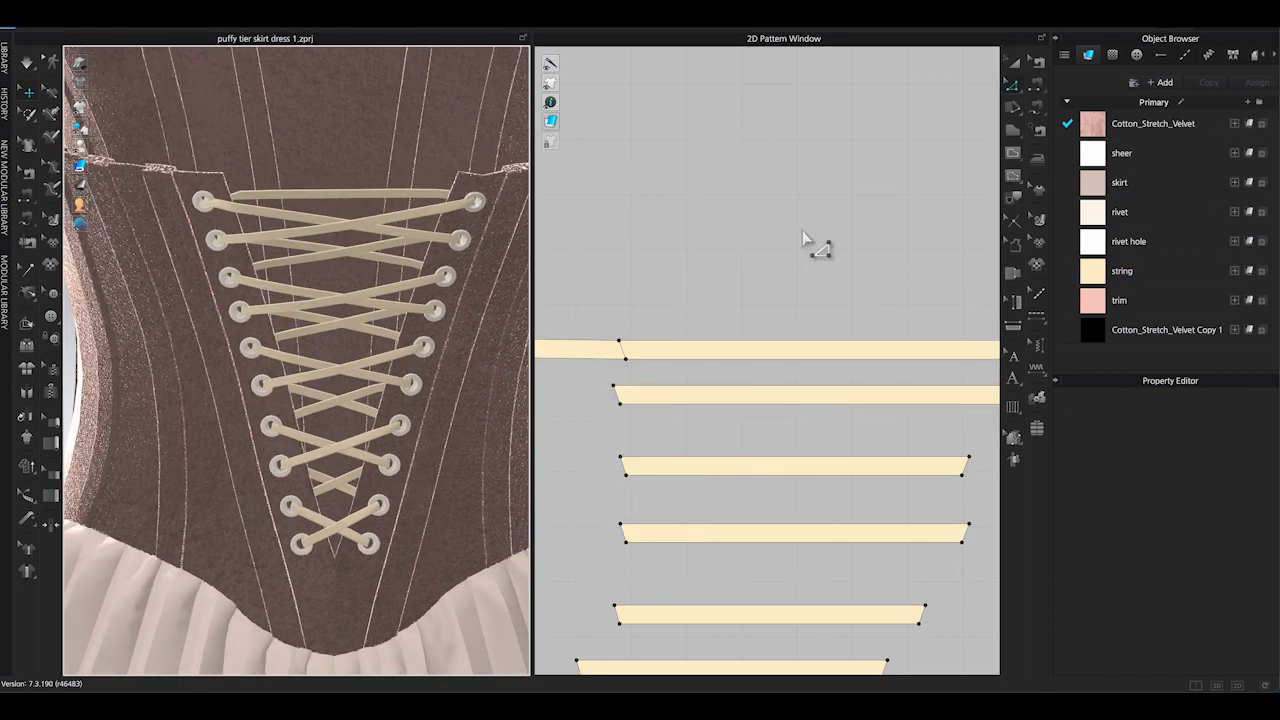
# - Delete the uppermost disc piece in the first column of paired eyelet discs in the 2D pattern
pyautogui.scroll(-2, 814, 245)
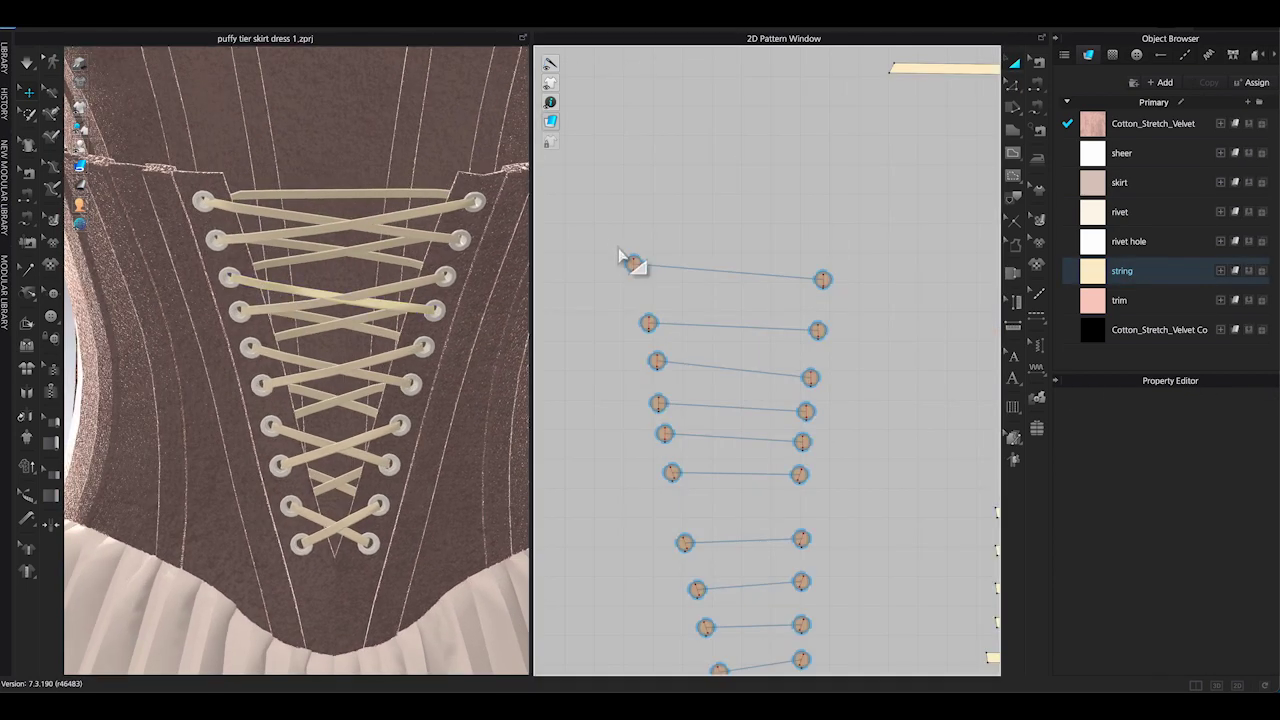
pyautogui.click(633, 264)
pyautogui.press('Delete')
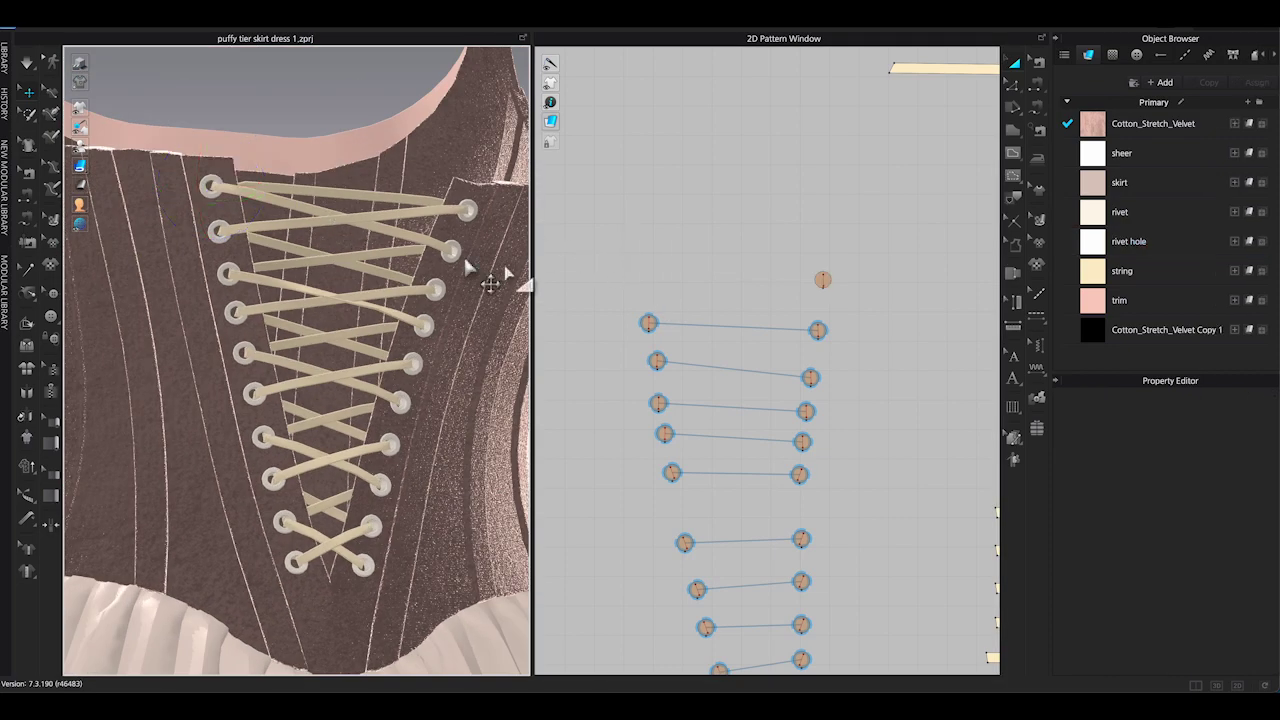
# - Try pulling the end of the top lace strip at the upper eyelet during simulation, and undo the displacement
pyautogui.scroll(5, 365, 255)
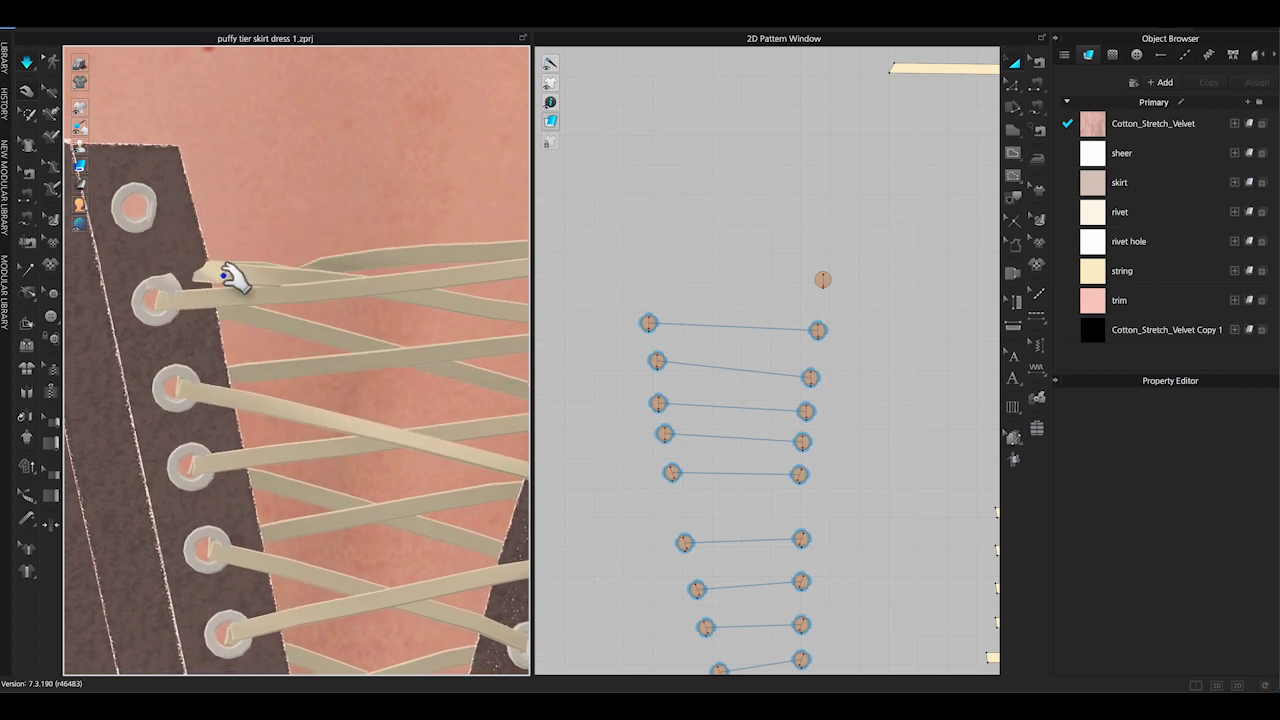
pyautogui.click(251, 271)
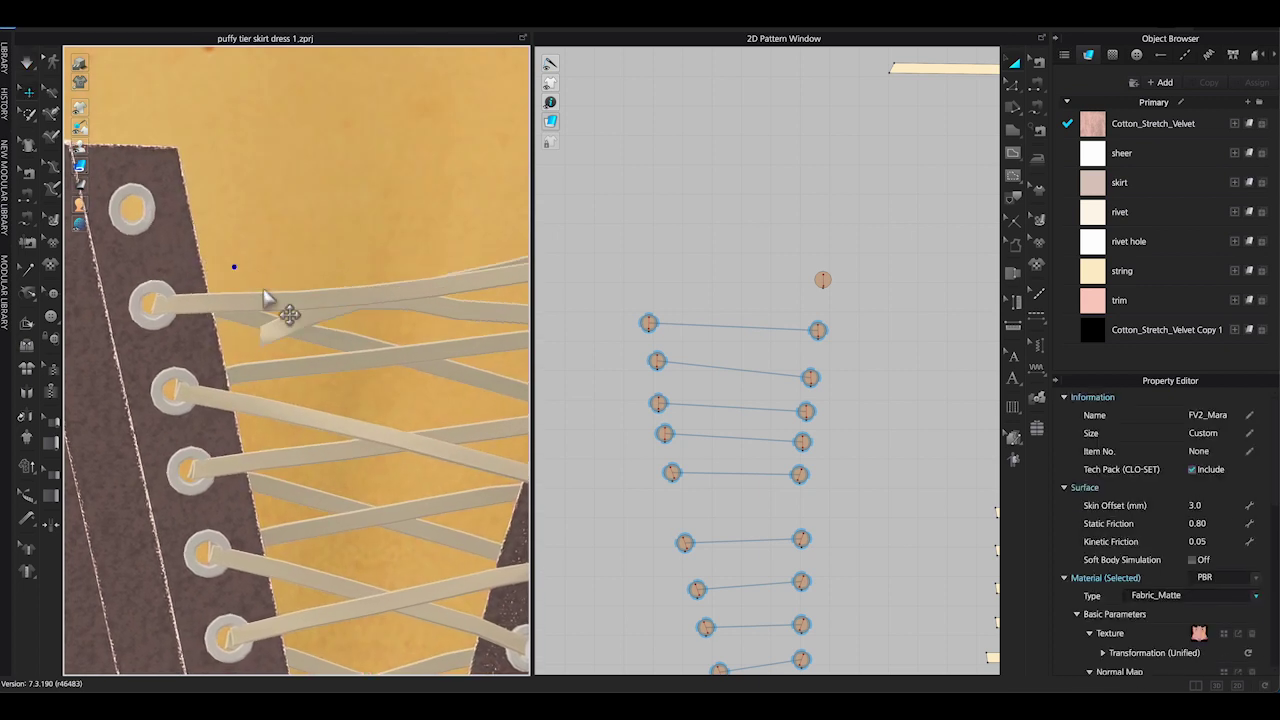
pyautogui.press('Escape')
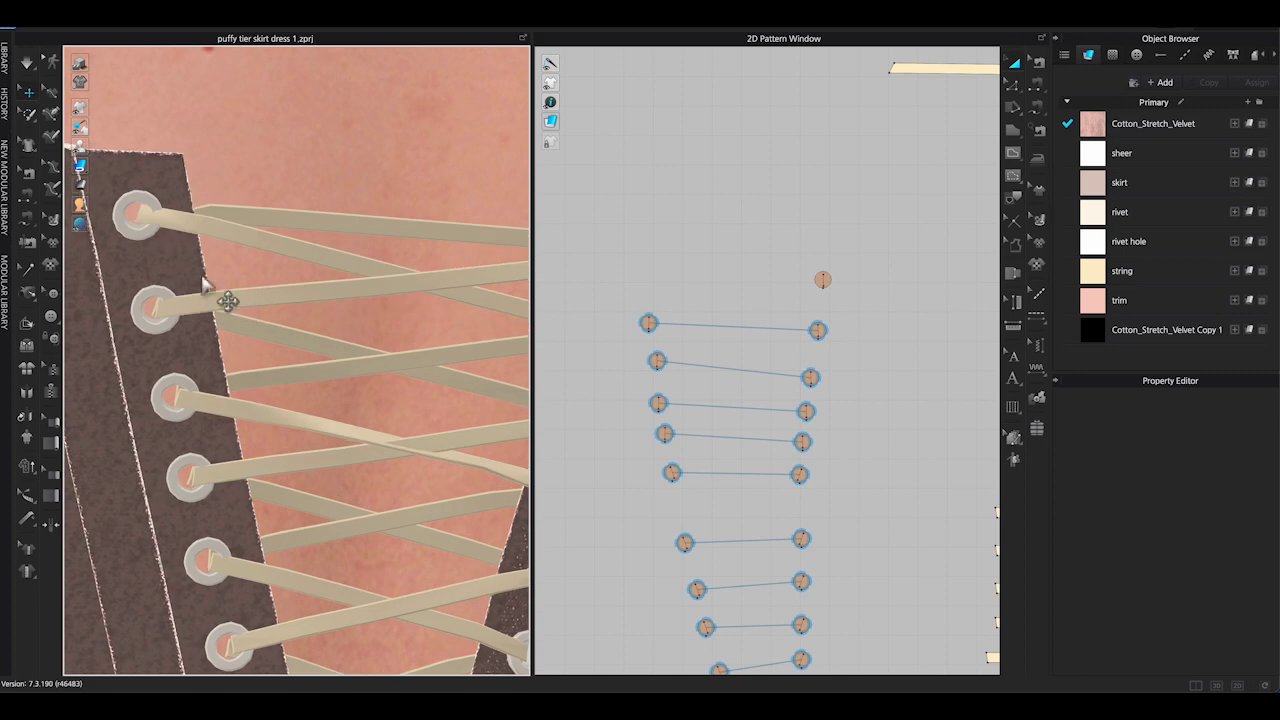
# - Try strengthening the merged top lace strip, nudging its end at the uppermost eyelet, and simulating the lacing
pyautogui.click(155, 255)
pyautogui.click(157, 252)
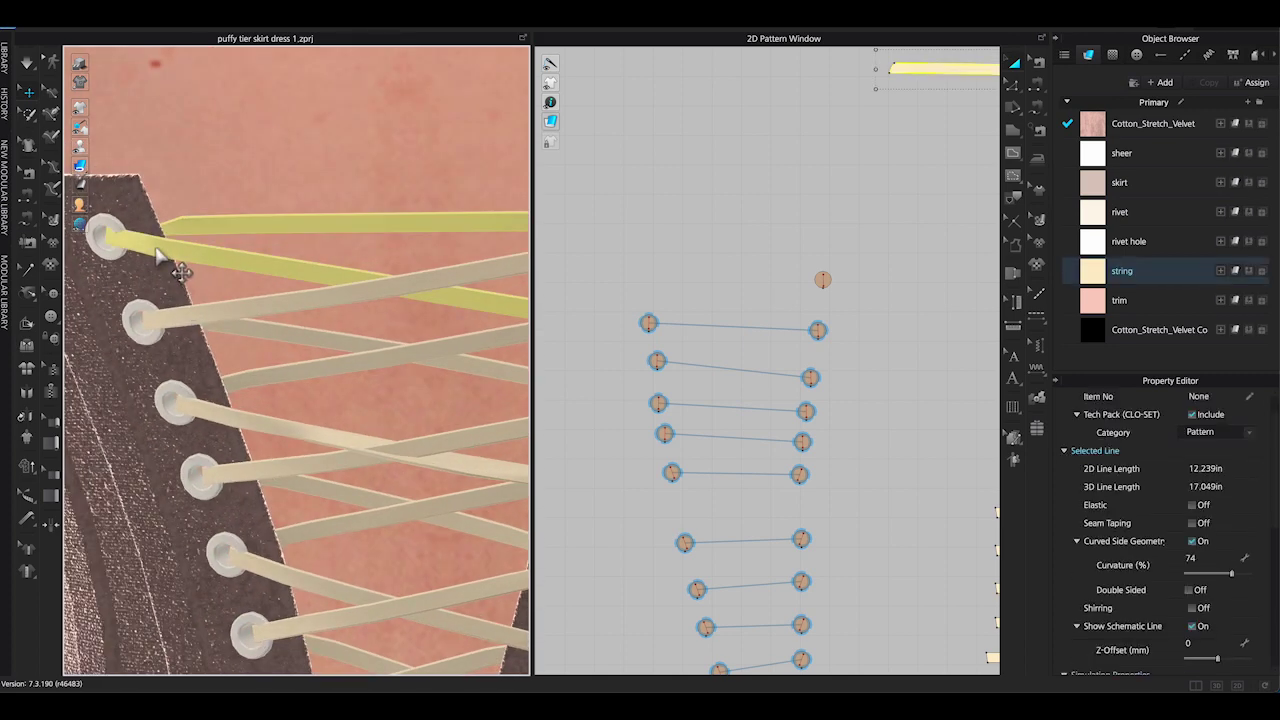
pyautogui.rightClick(157, 252)
pyautogui.click(198, 348)
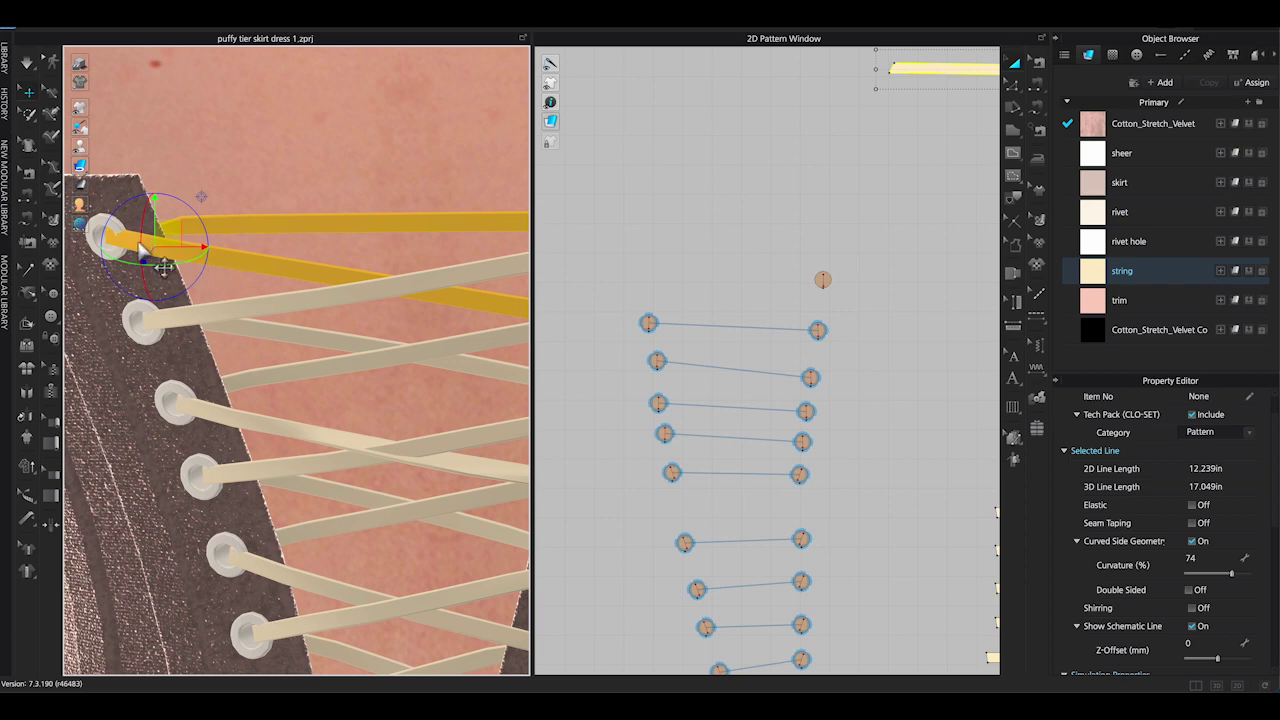
pyautogui.moveTo(138, 242); pyautogui.dragTo(134, 245)
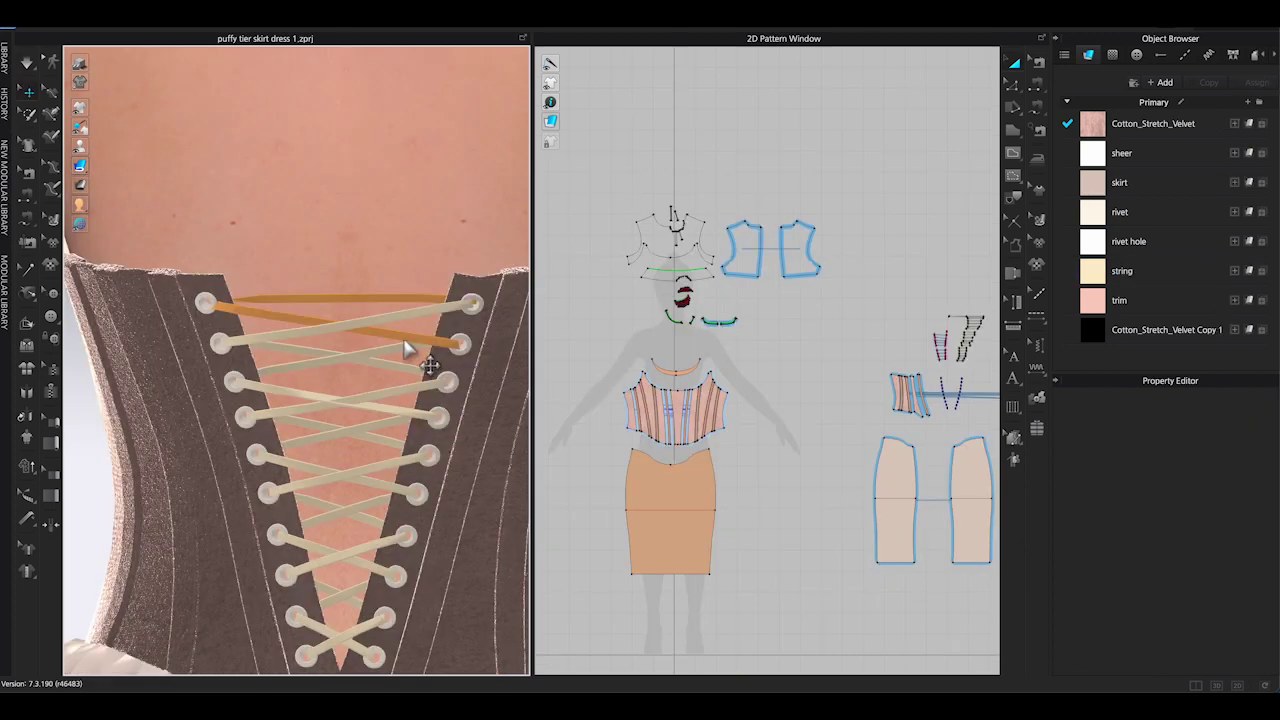
pyautogui.click(209, 305)
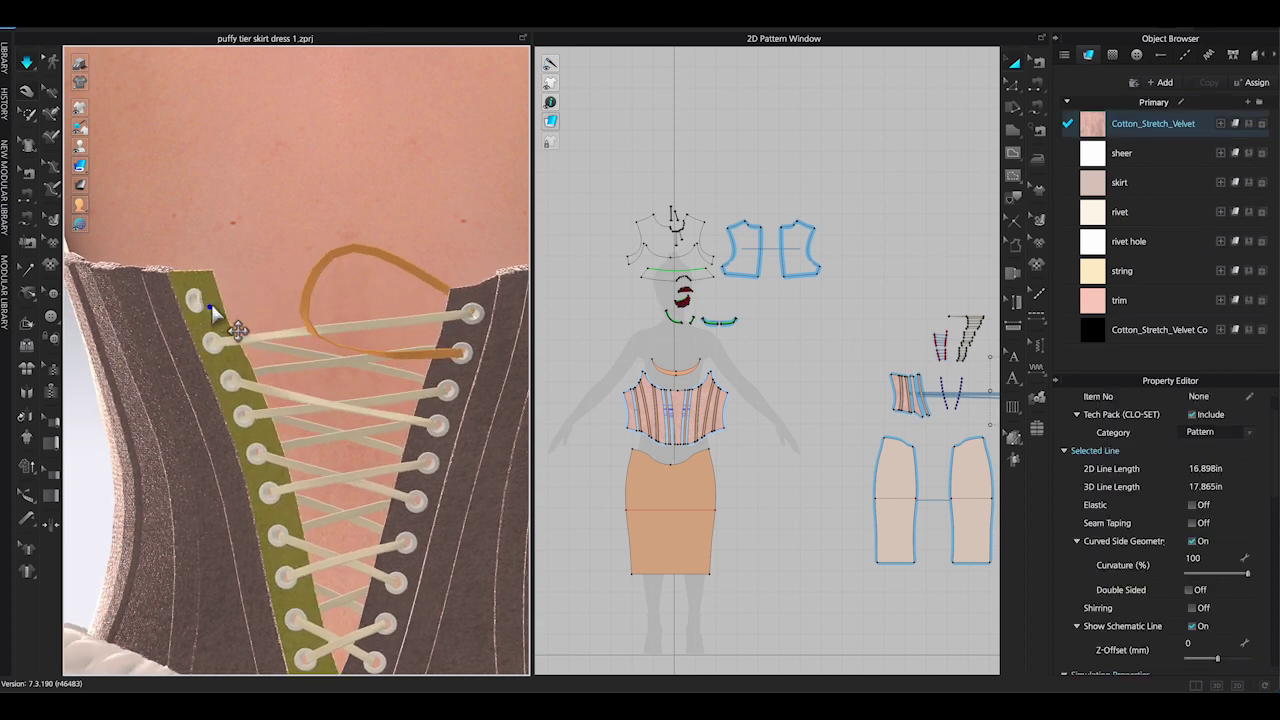
pyautogui.moveTo(382, 328); pyautogui.dragTo(443, 331, button='right')
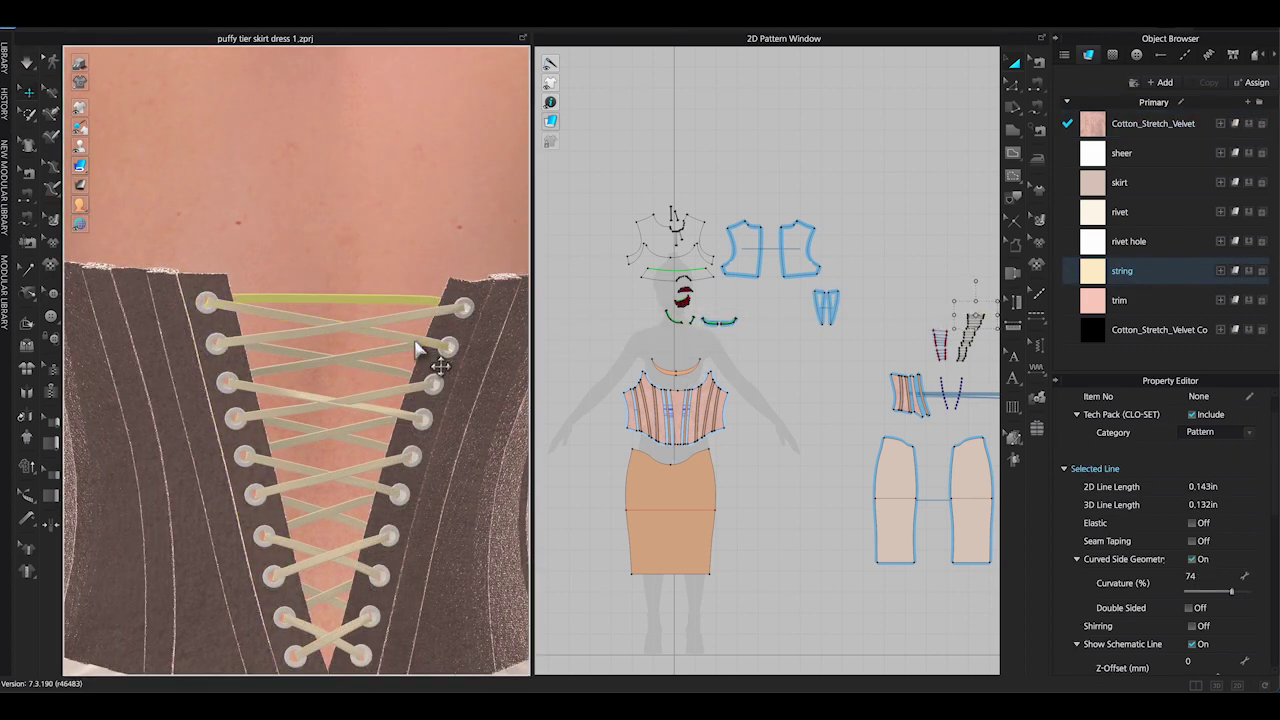
# - Delete the pair of sheer insert pieces behind the lacing and simulate the garment
pyautogui.click(836, 354)
pyautogui.moveTo(830, 358); pyautogui.dragTo(706, 408, button='middle')
pyautogui.click(702, 355)
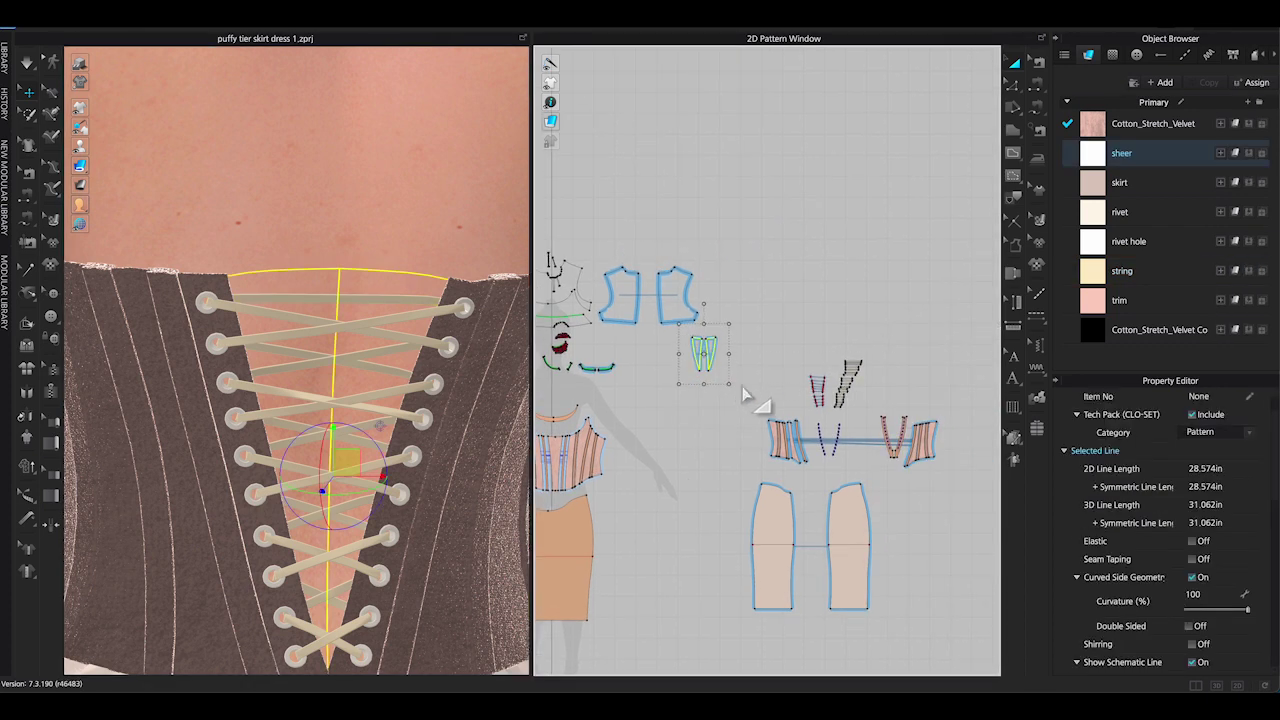
pyautogui.press('Delete')
pyautogui.press('space')
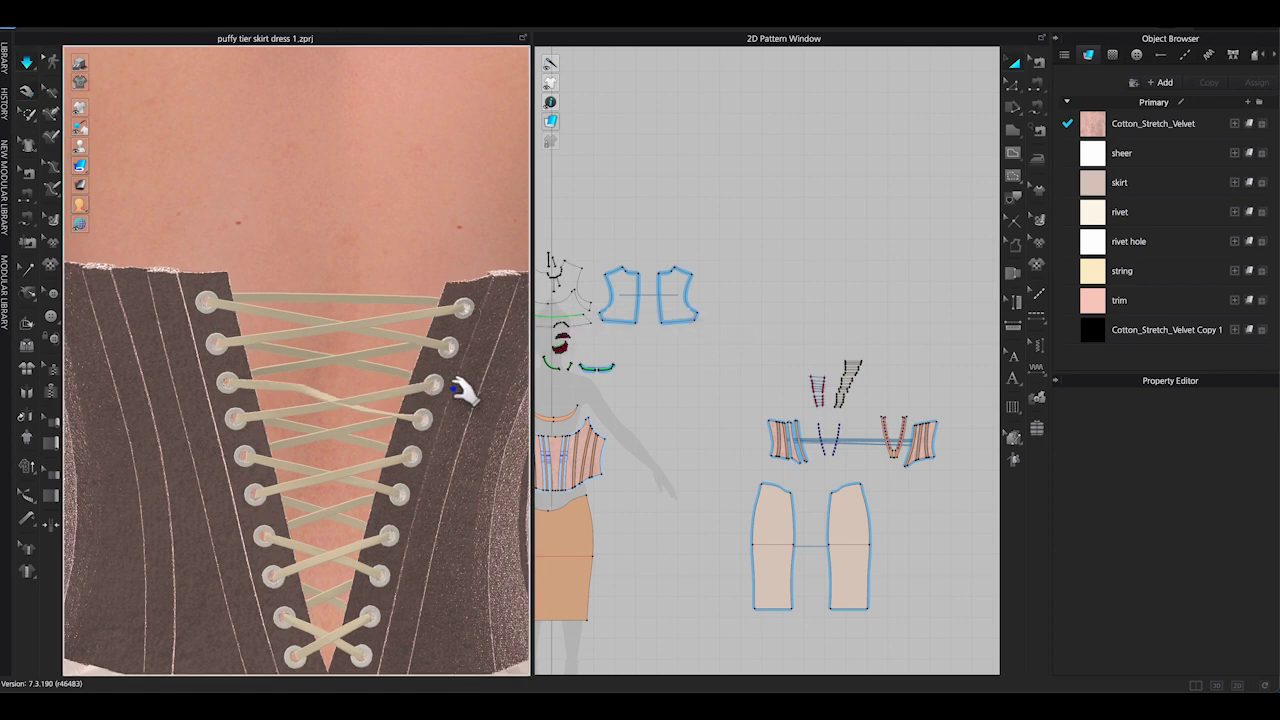
# - Tug the upper corner of the right-hand corset back panel during simulation to straighten the uppermost lacing
pyautogui.scroll(-3, 478, 408)
pyautogui.scroll(-2, 478, 408)
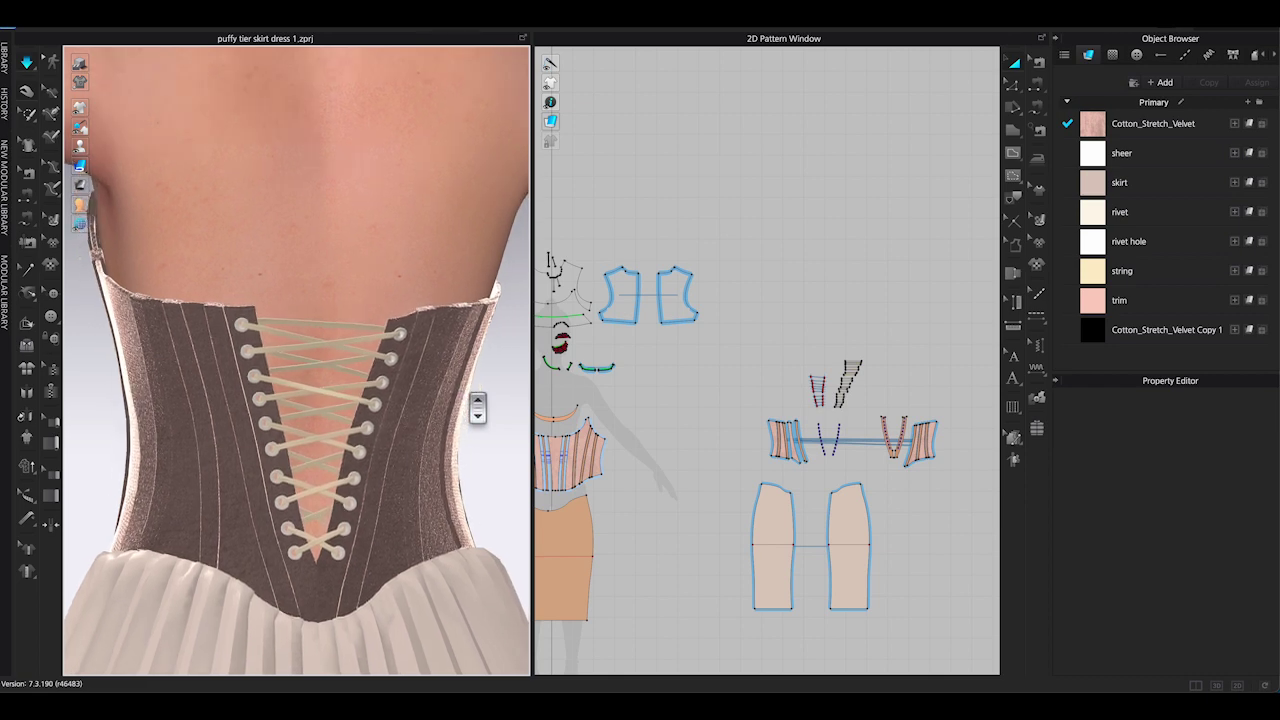
pyautogui.moveTo(477, 408); pyautogui.dragTo(447, 377, button='right')
pyautogui.click(385, 298)
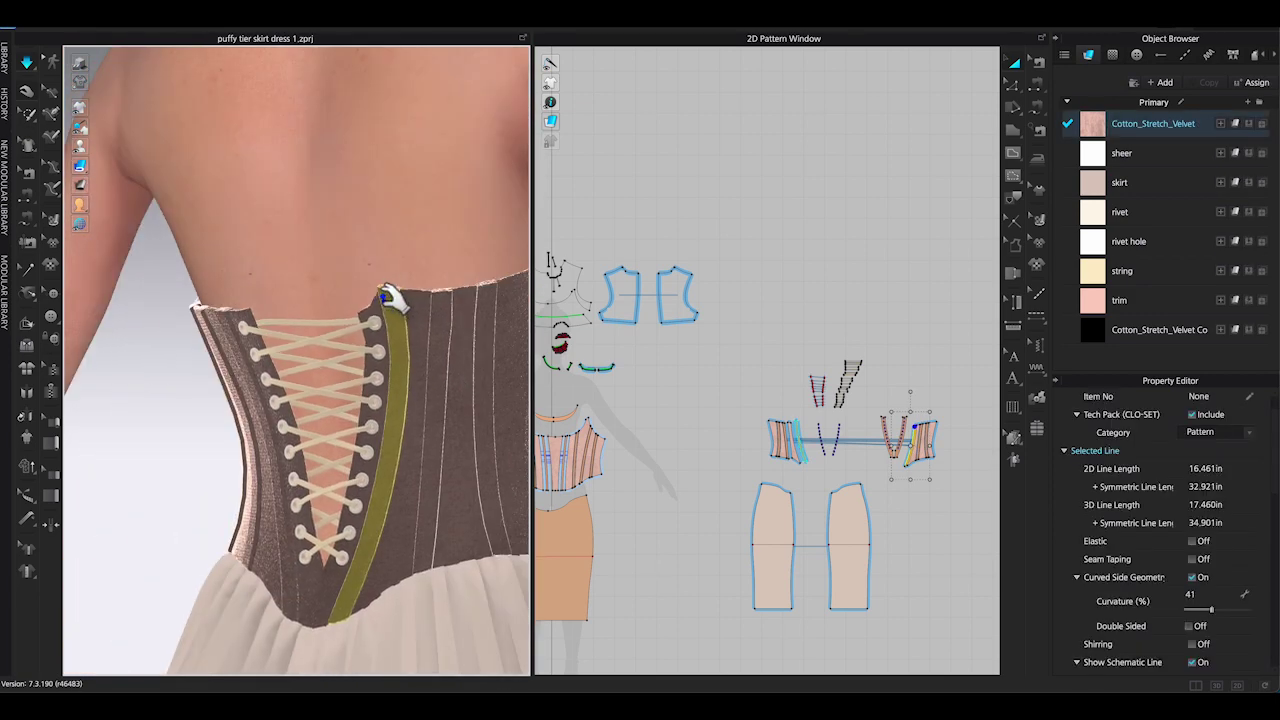
pyautogui.moveTo(410, 385); pyautogui.dragTo(507, 398, button='right')
pyautogui.click(507, 403)
pyautogui.press('space')
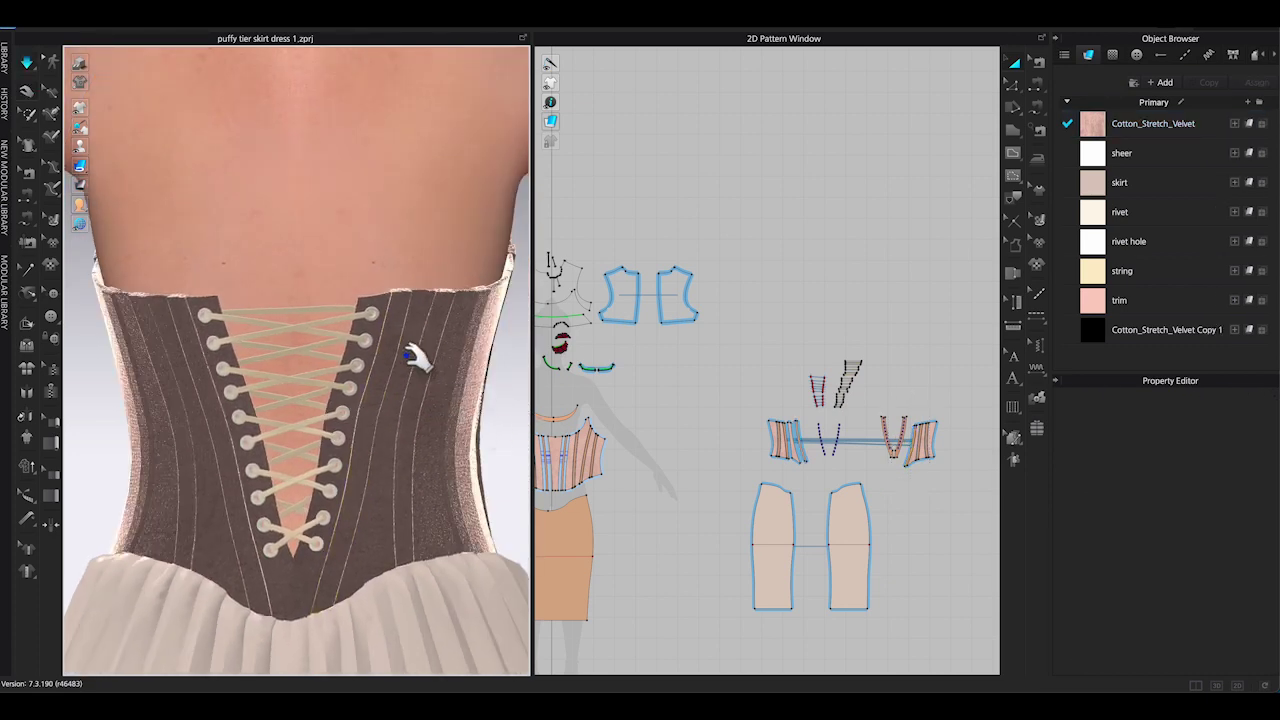
pyautogui.click(377, 295)
pyautogui.press('space')
pyautogui.click(508, 408)
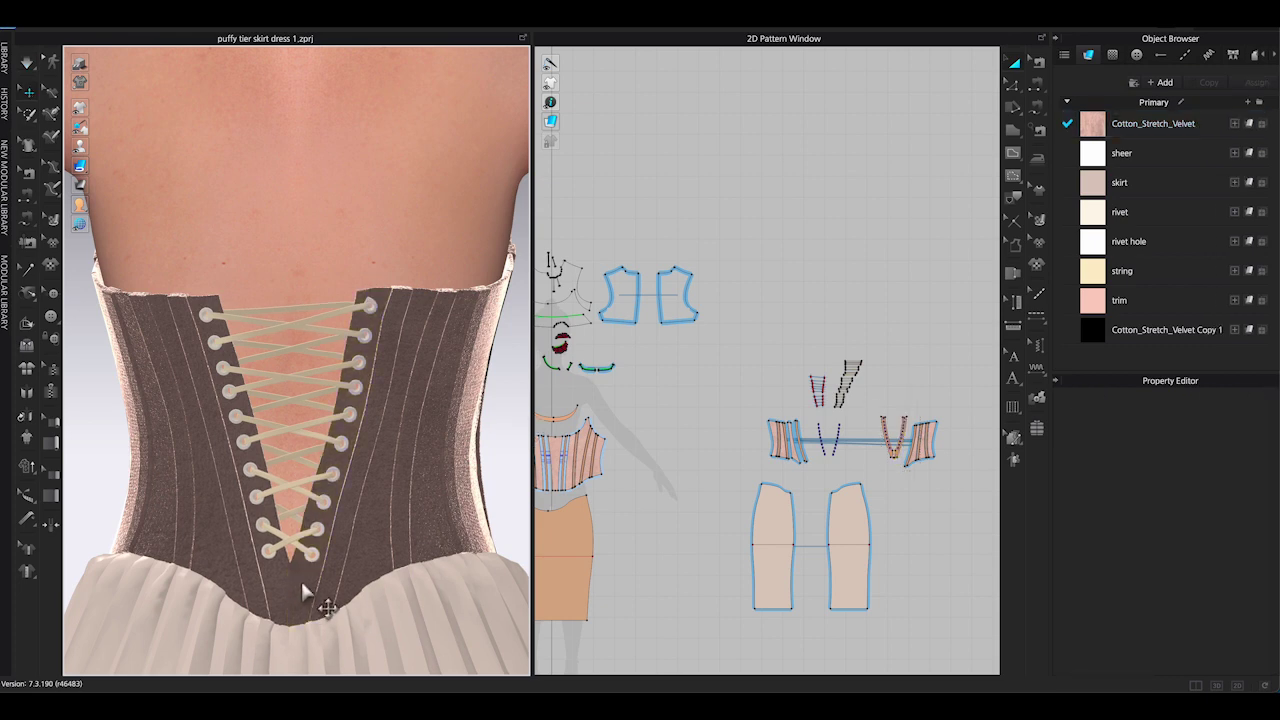
# - Select both center back panels that carry the eyelets and examine their Bond, Skive and Solidify settings
pyautogui.click(301, 581)
pyautogui.keyDown('shift'); pyautogui.click(277, 579); pyautogui.keyUp('shift')
pyautogui.scroll(-4, 1217, 531)
pyautogui.scroll(-5, 1183, 556)
pyautogui.scroll(3, 1187, 566)
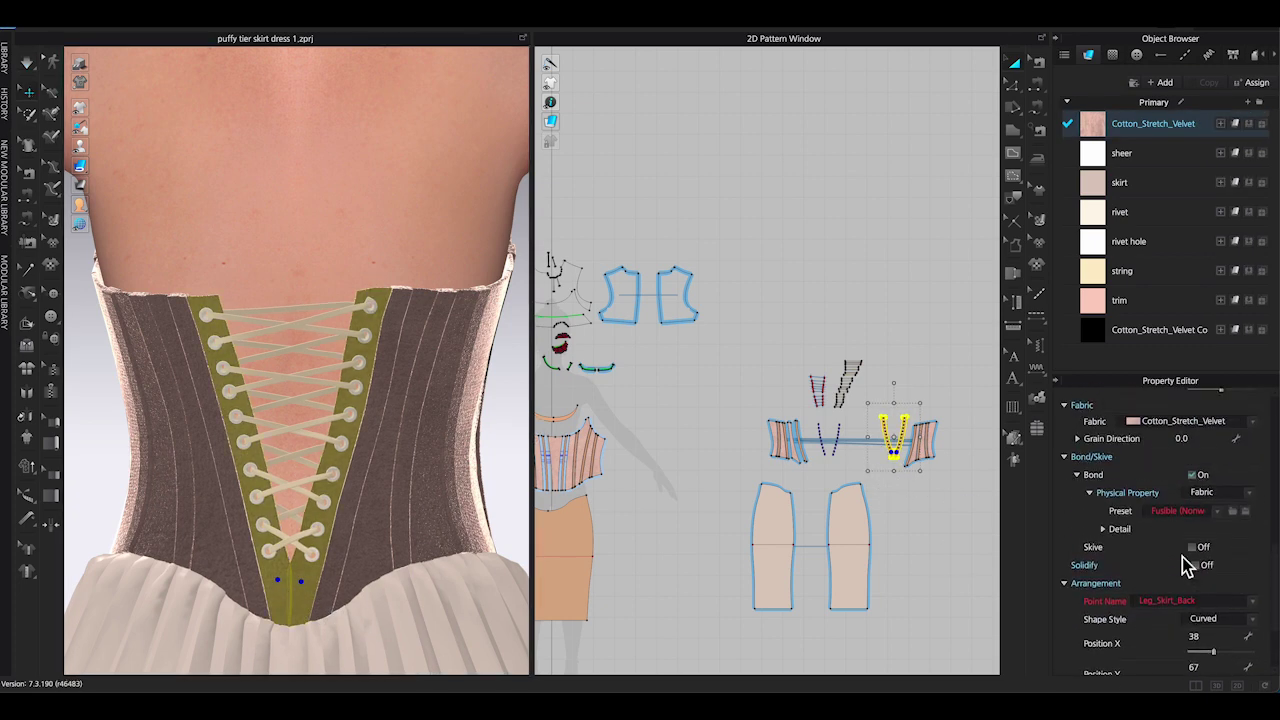
pyautogui.click(655, 433)
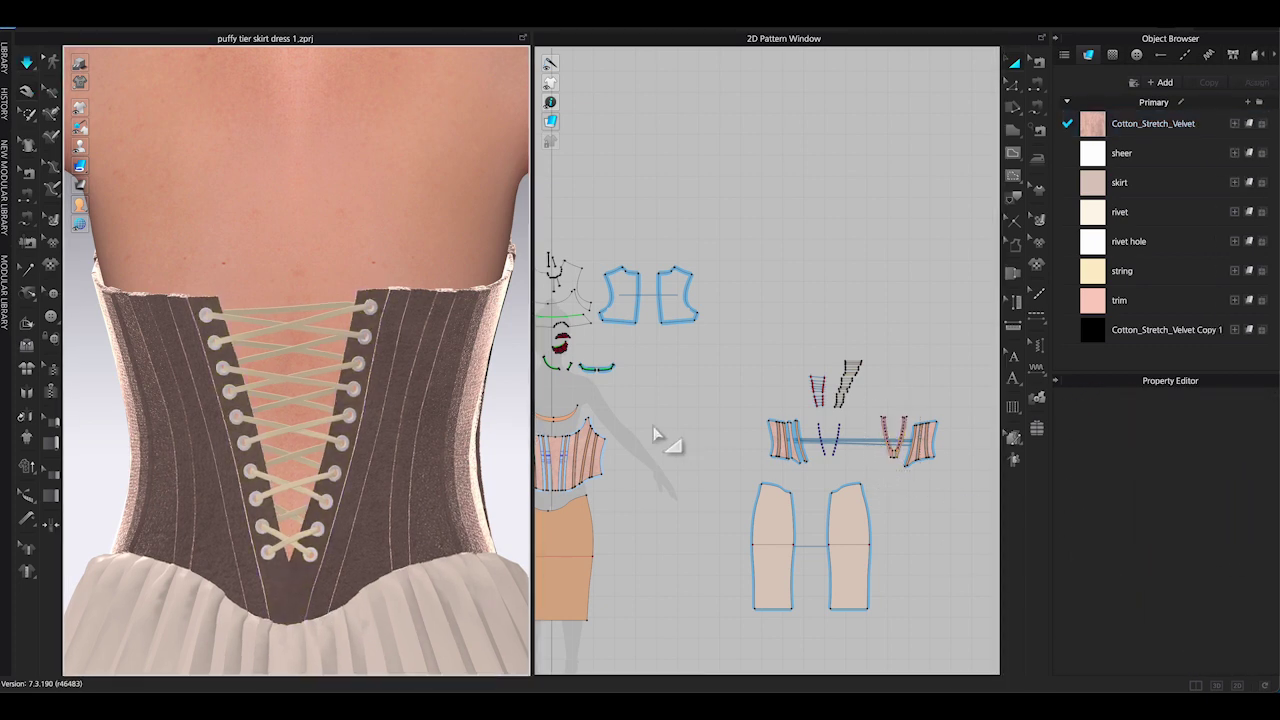
# - Tug the corset back near the base of the lacing during simulation, and inspect how the laces cross through the eyelets
pyautogui.scroll(4, 651, 443)
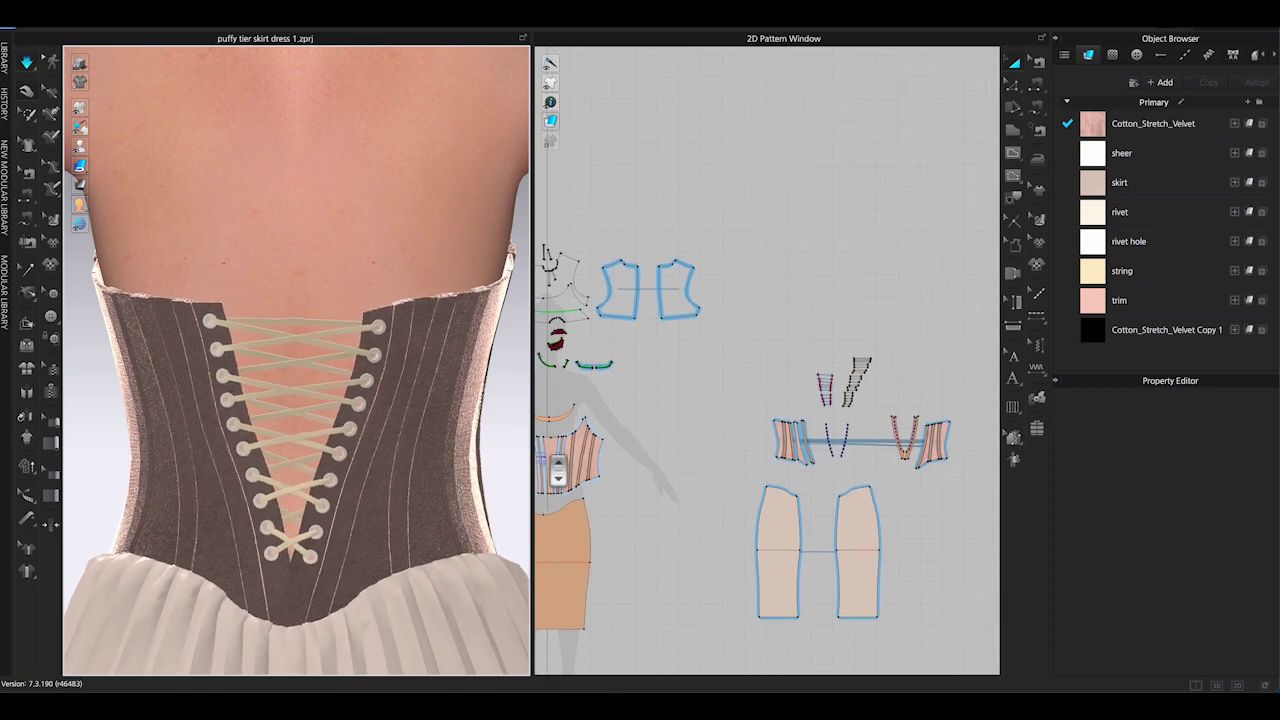
pyautogui.click(298, 586)
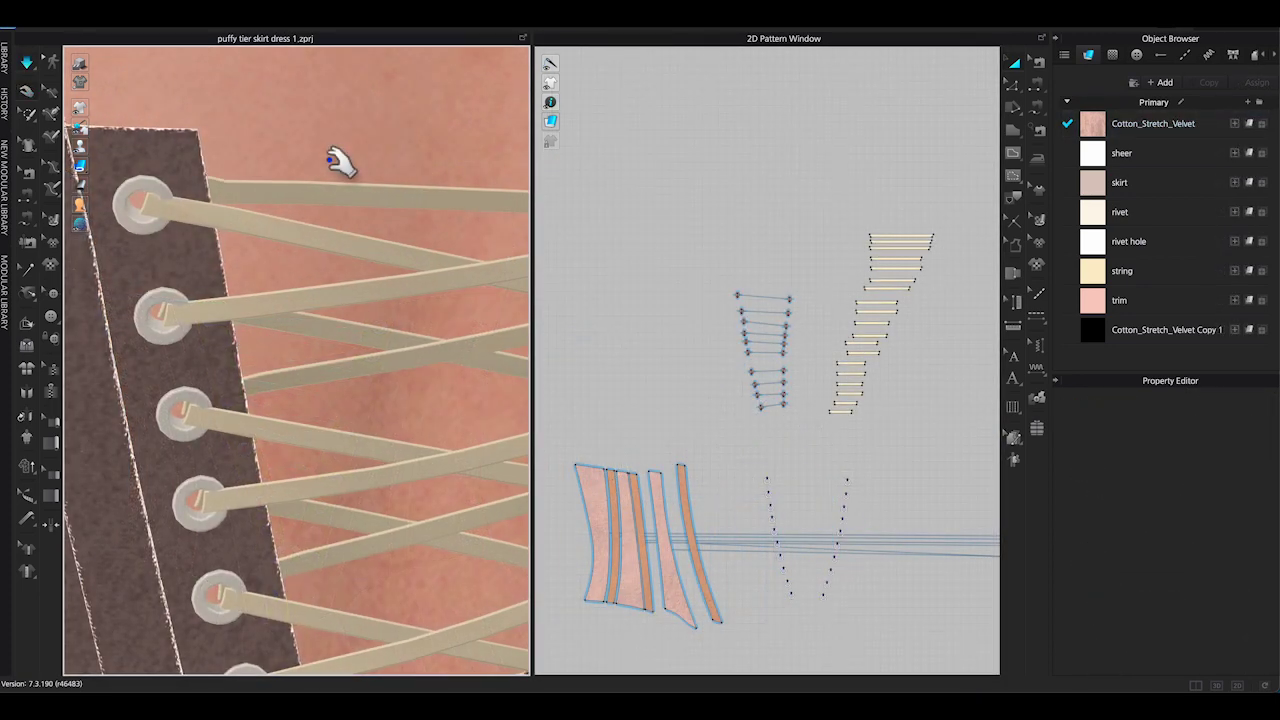
pyautogui.scroll(-5, 331, 166)
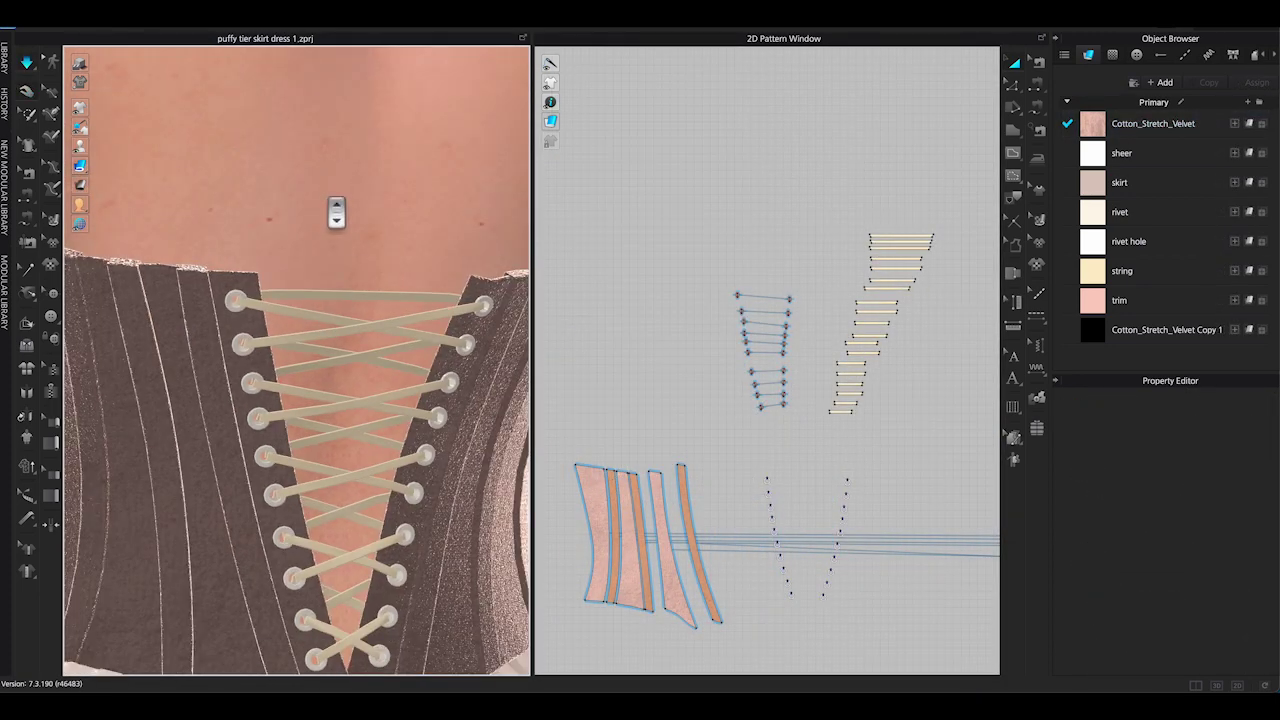
pyautogui.scroll(-1, 311, 210)
pyautogui.moveTo(297, 206); pyautogui.dragTo(289, 127, button='middle')
pyautogui.moveTo(288, 125); pyautogui.dragTo(285, 128, button='right')
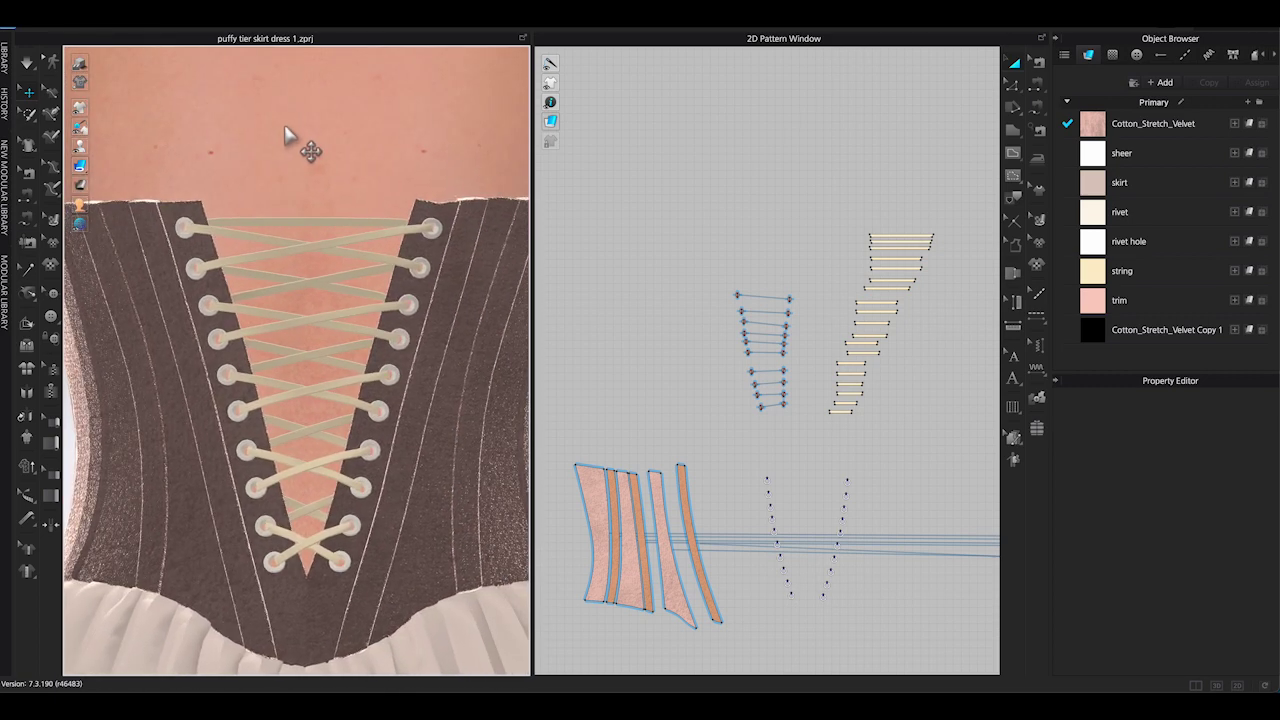
# - Add the Ribbon_02 bow trim from the library's Hardware and Trims ribbon folder to the workspace
pyautogui.click(6, 72)
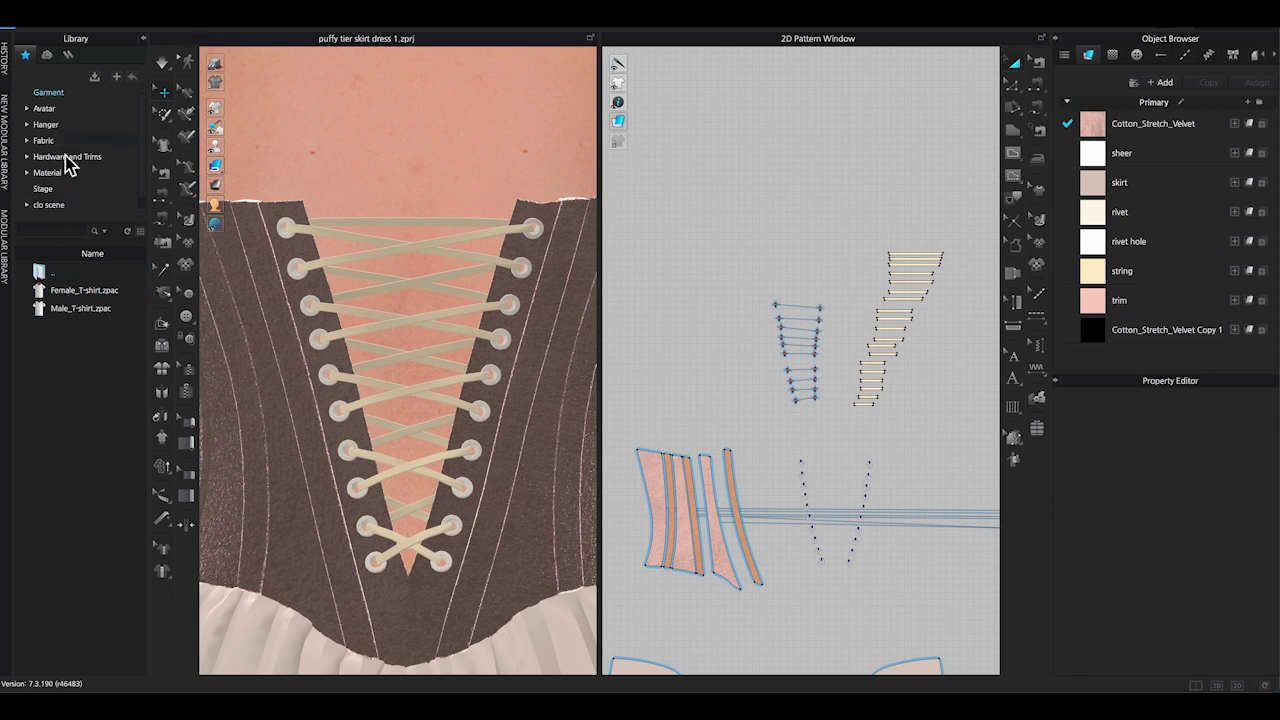
pyautogui.click(70, 160)
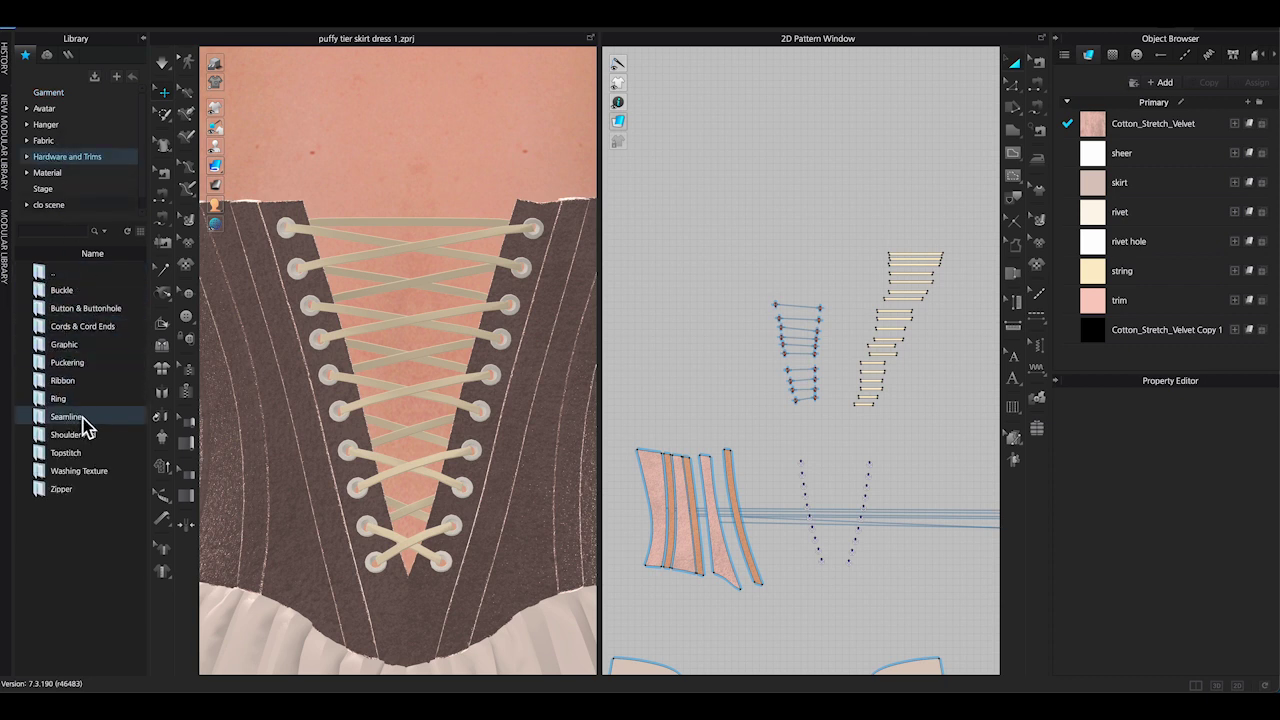
pyautogui.doubleClick(75, 388)
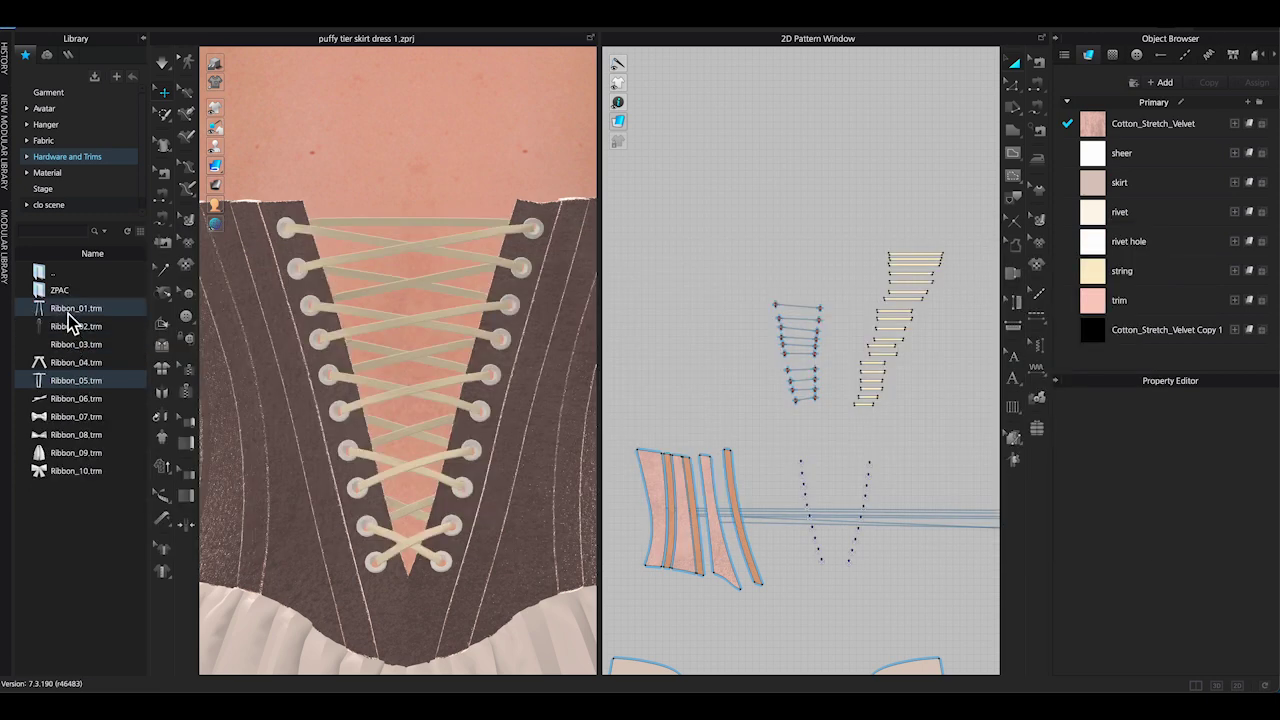
pyautogui.moveTo(72, 318)
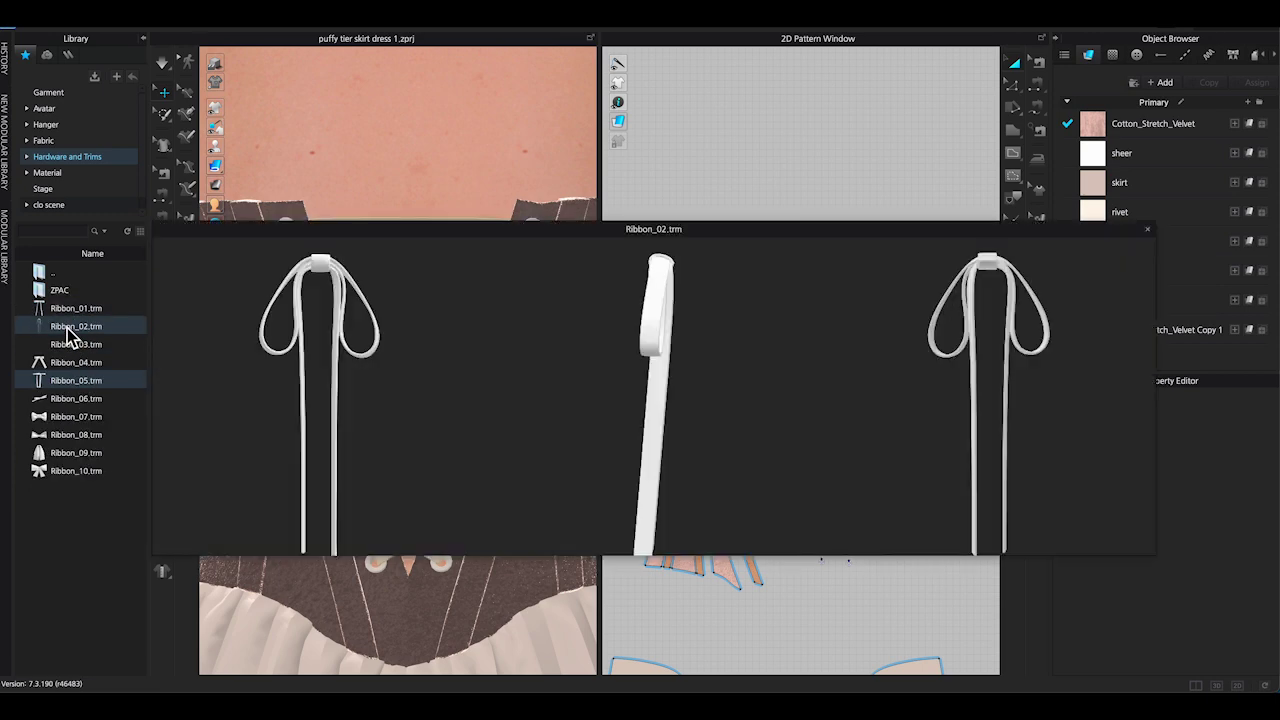
pyautogui.rightClick(68, 331)
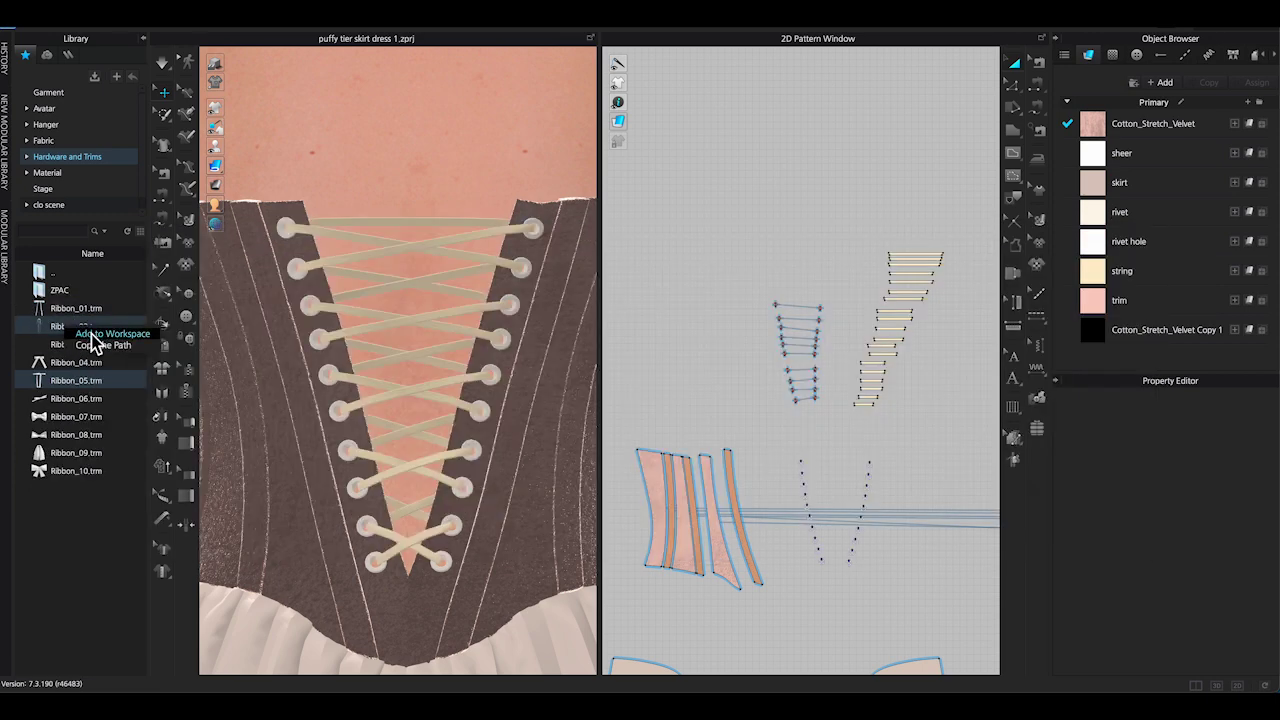
pyautogui.click(98, 336)
pyautogui.click(654, 358)
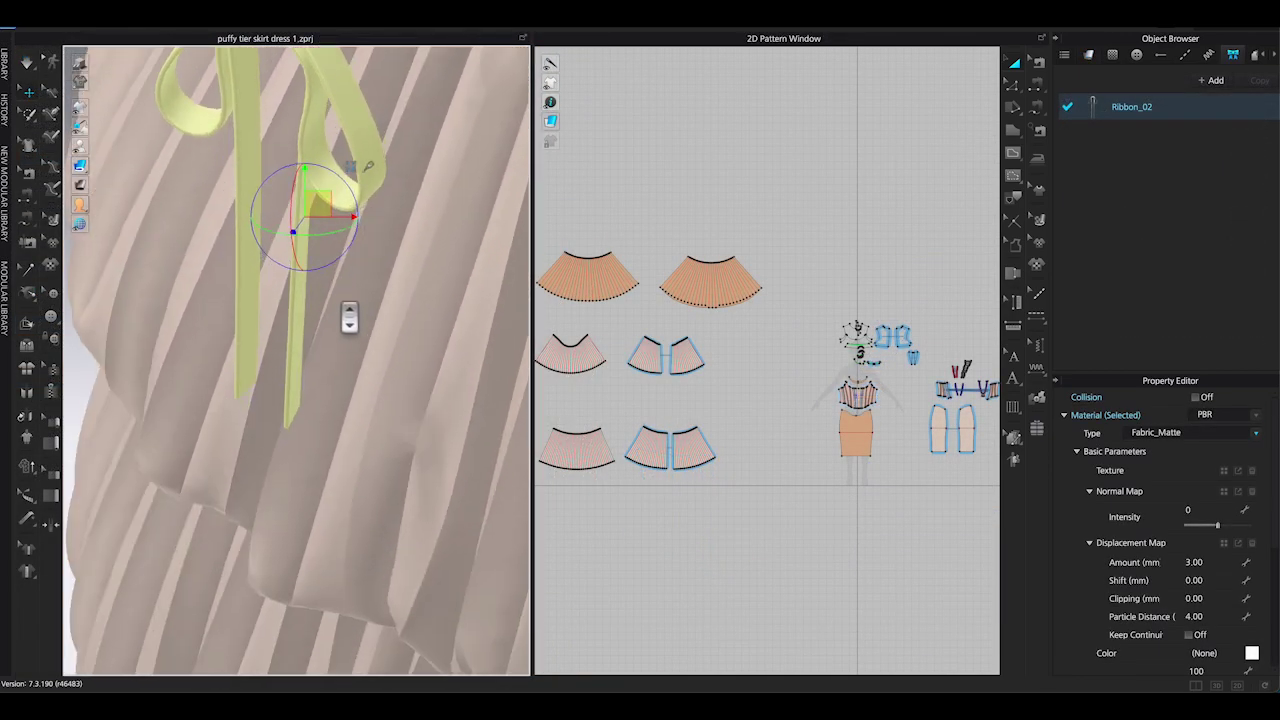
# - Move the ribbon bow onto the corset back, centered at the base of the lacing beside the lowest eyelets
pyautogui.moveTo(459, 218); pyautogui.dragTo(424, 399, button='middle')
pyautogui.moveTo(269, 417); pyautogui.dragTo(283, 407)
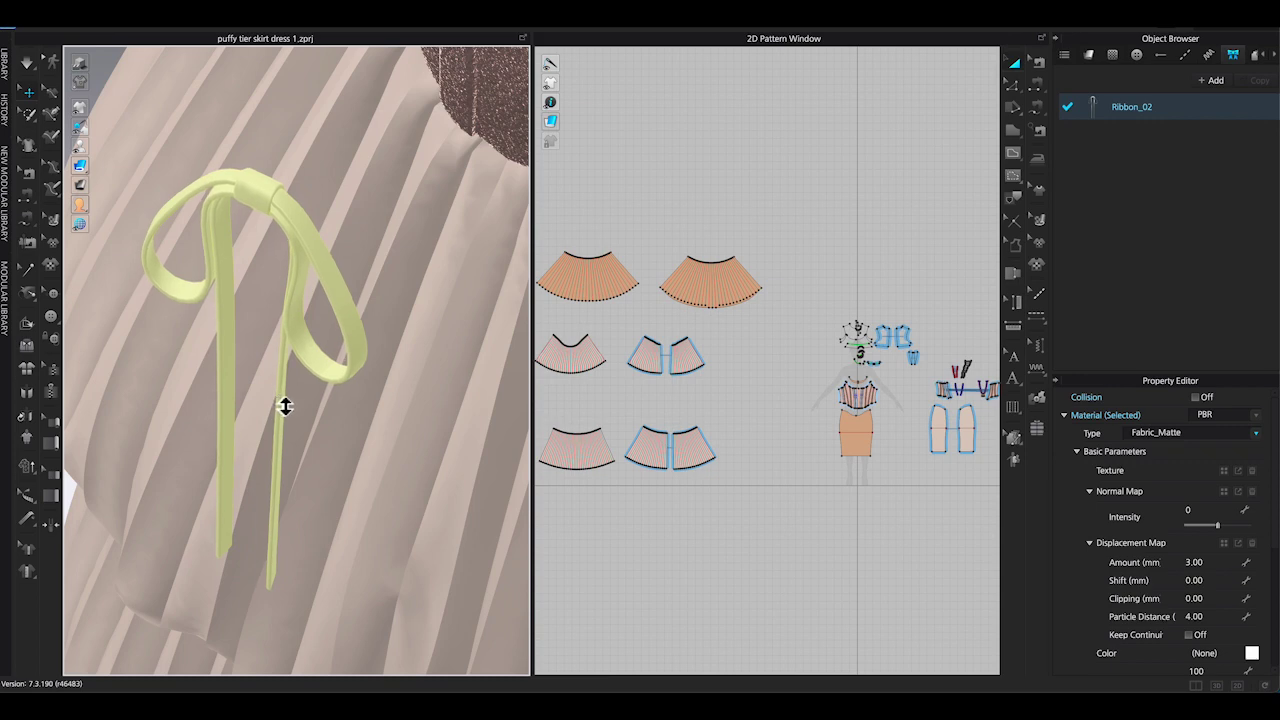
pyautogui.moveTo(325, 420); pyautogui.dragTo(377, 406, button='right')
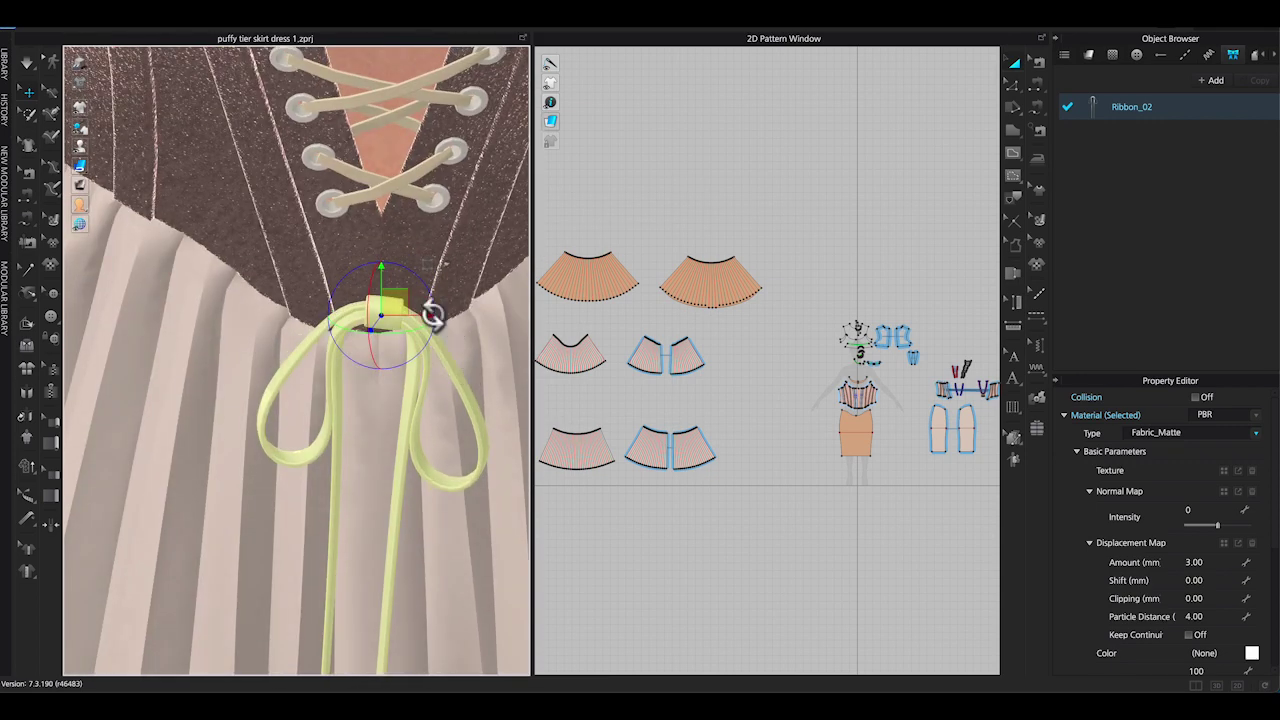
pyautogui.moveTo(381, 312); pyautogui.dragTo(384, 241)
# - Tilt the bow to follow the slope of the skirt and match its color to the lacing strings
pyautogui.moveTo(466, 333); pyautogui.dragTo(338, 265, button='right')
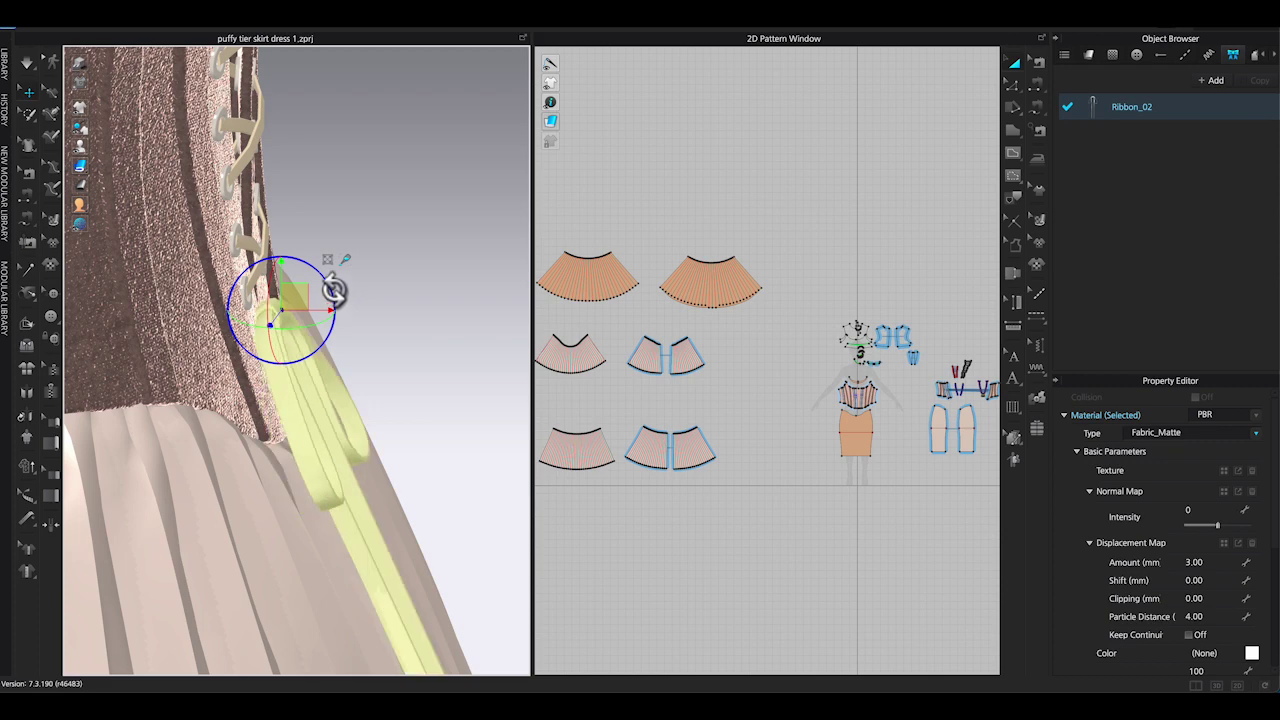
pyautogui.click(397, 346)
pyautogui.moveTo(397, 346); pyautogui.dragTo(394, 314, button='right')
pyautogui.click(275, 300)
pyautogui.press('space')
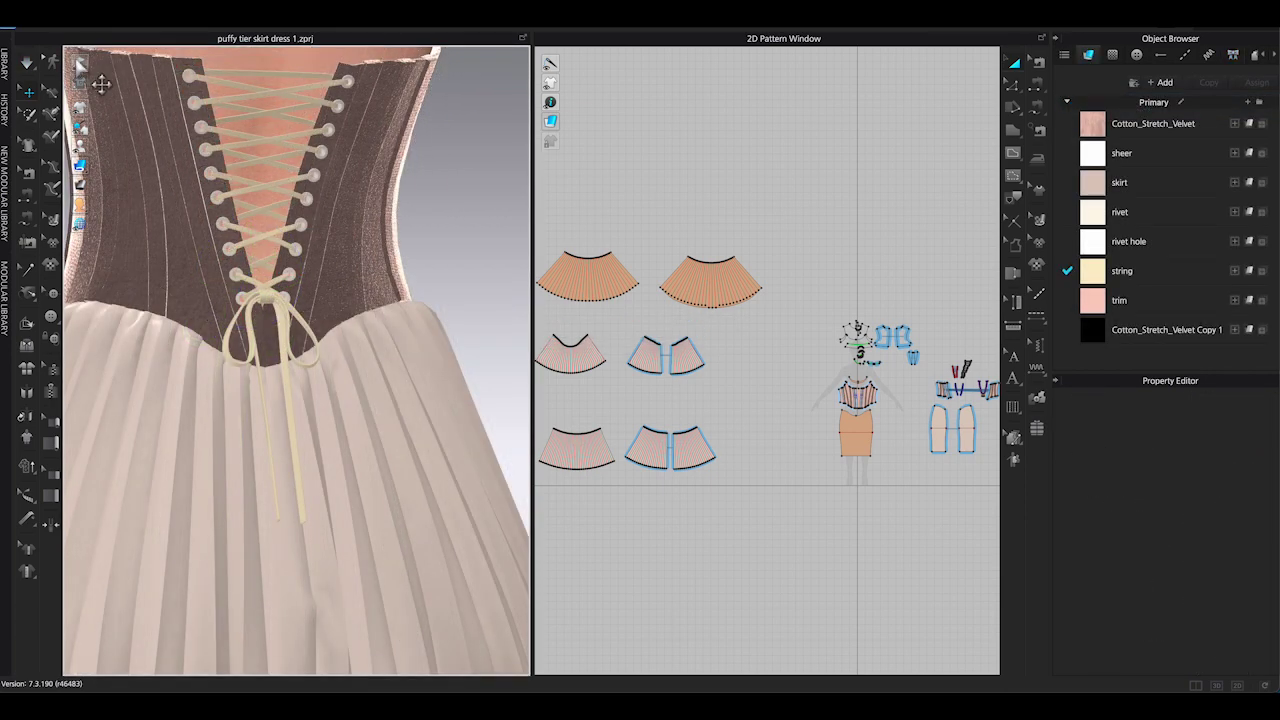
# - Inspect the laced corset back, bow and tiered skirt from several angles and at full length
pyautogui.moveTo(414, 263); pyautogui.dragTo(364, 246, button='right')
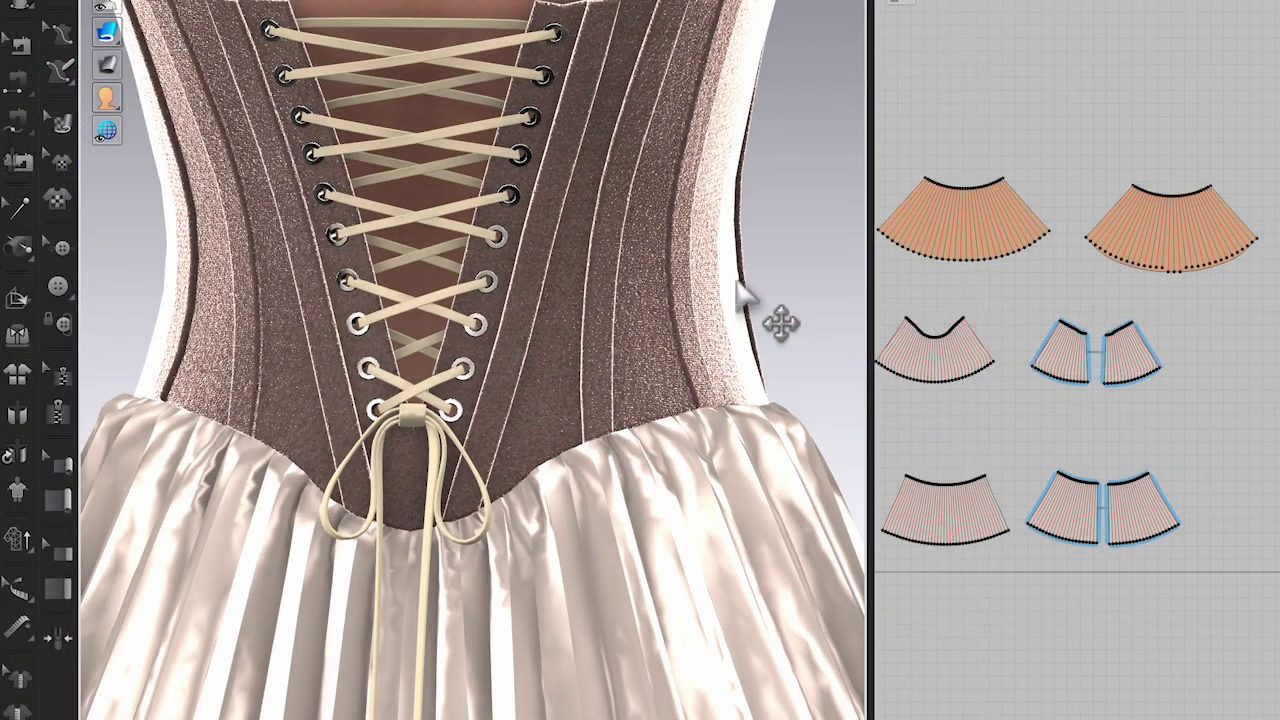
pyautogui.moveTo(740, 288); pyautogui.dragTo(680, 292, button='right')
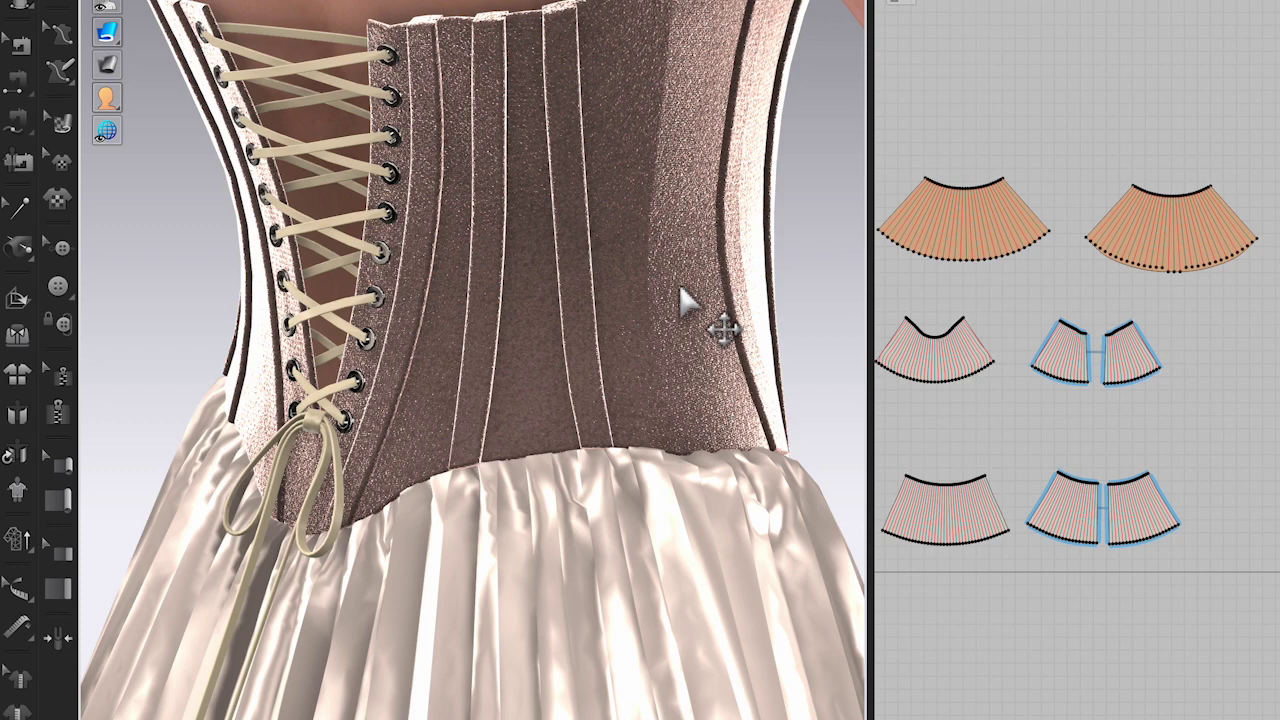
pyautogui.press('2')
pyautogui.moveTo(609, 267); pyautogui.dragTo(842, 272, button='right')
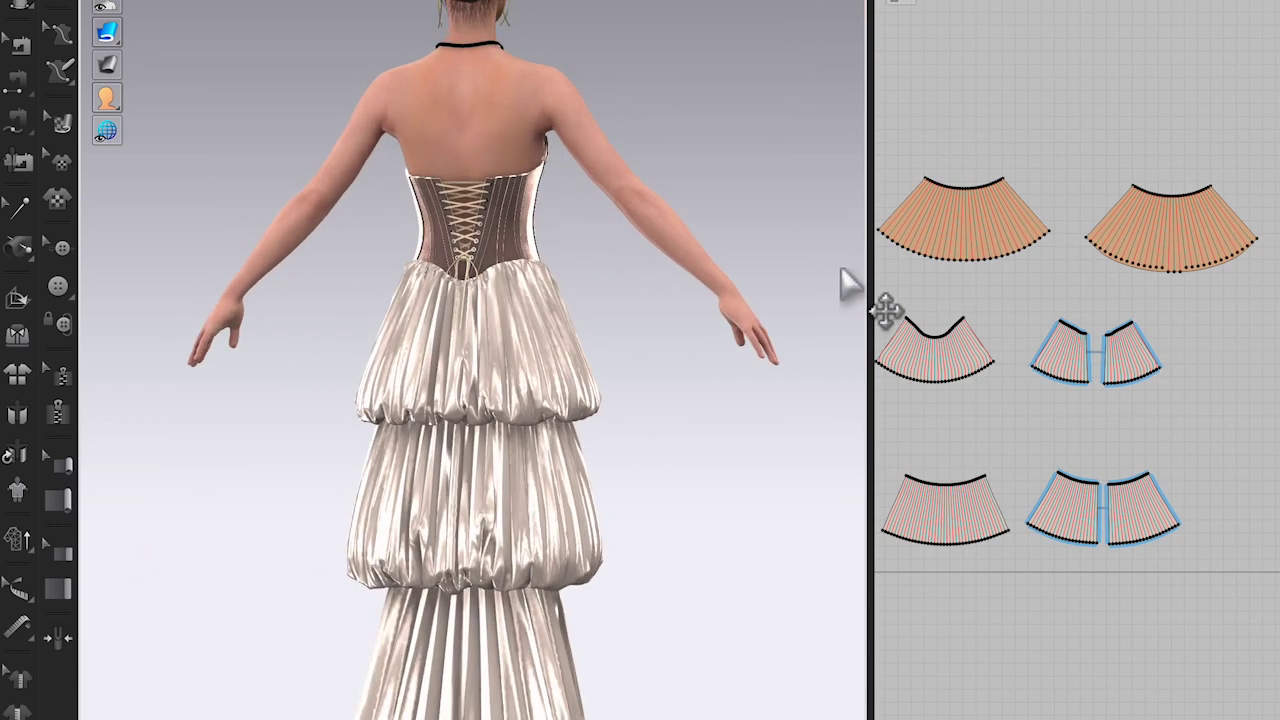
pyautogui.scroll(1, 651, 323)
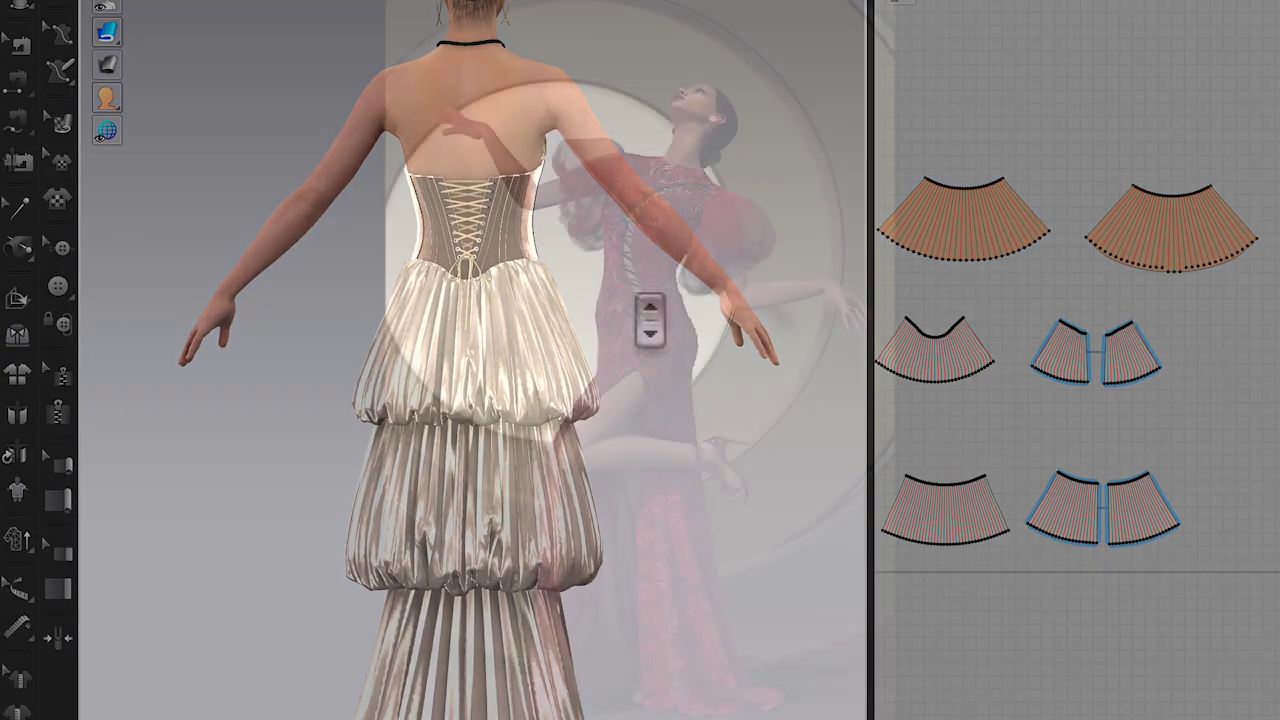